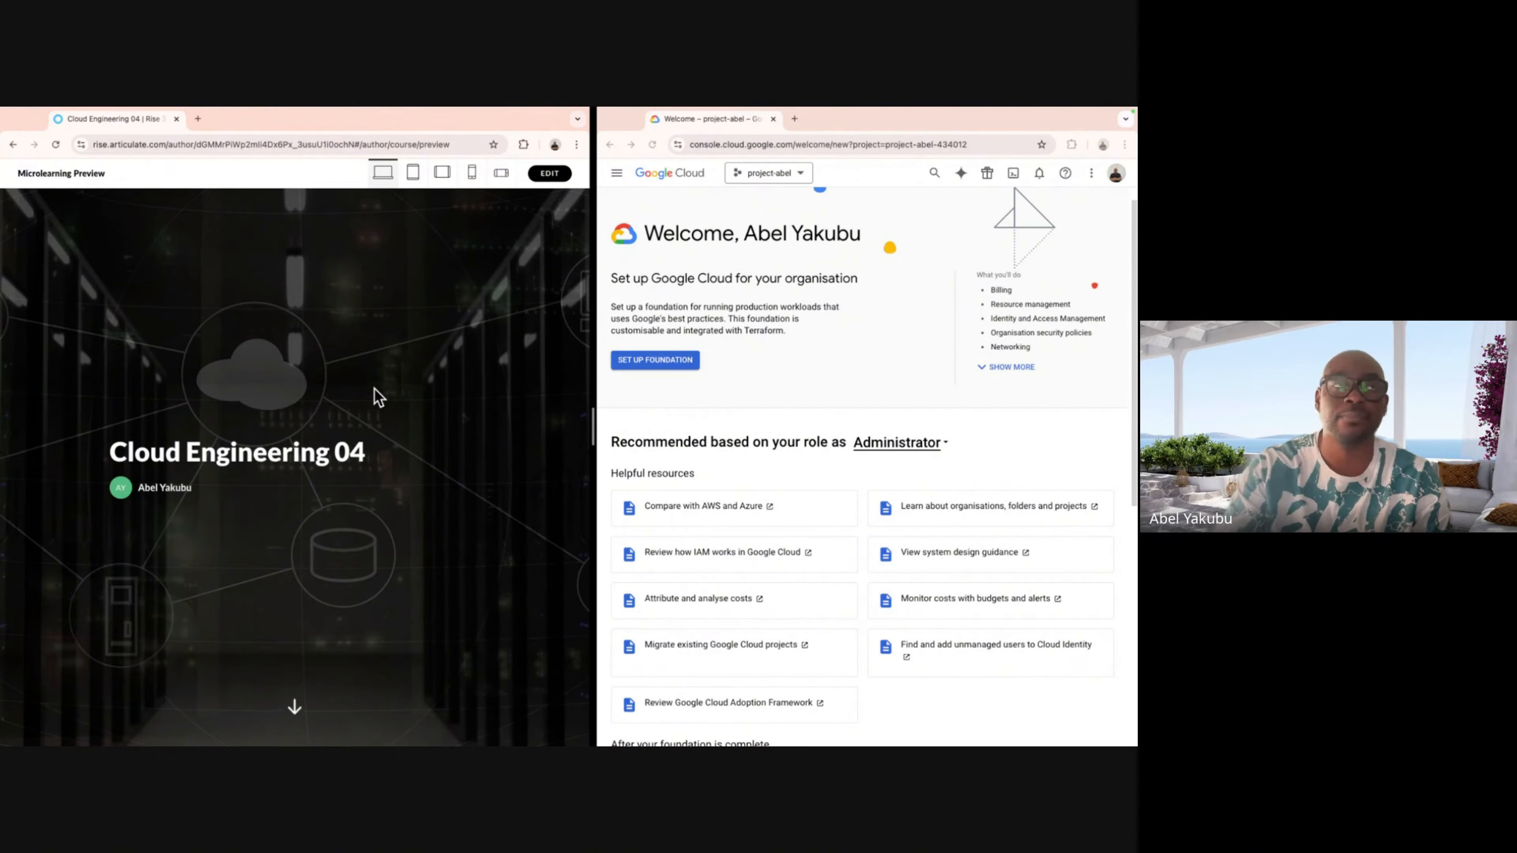
Scroll the Rise preview to the 'Agenda for today' page listing Compute Engine, VPC integration and a lab.
scroll(378, 397, "down", 5)
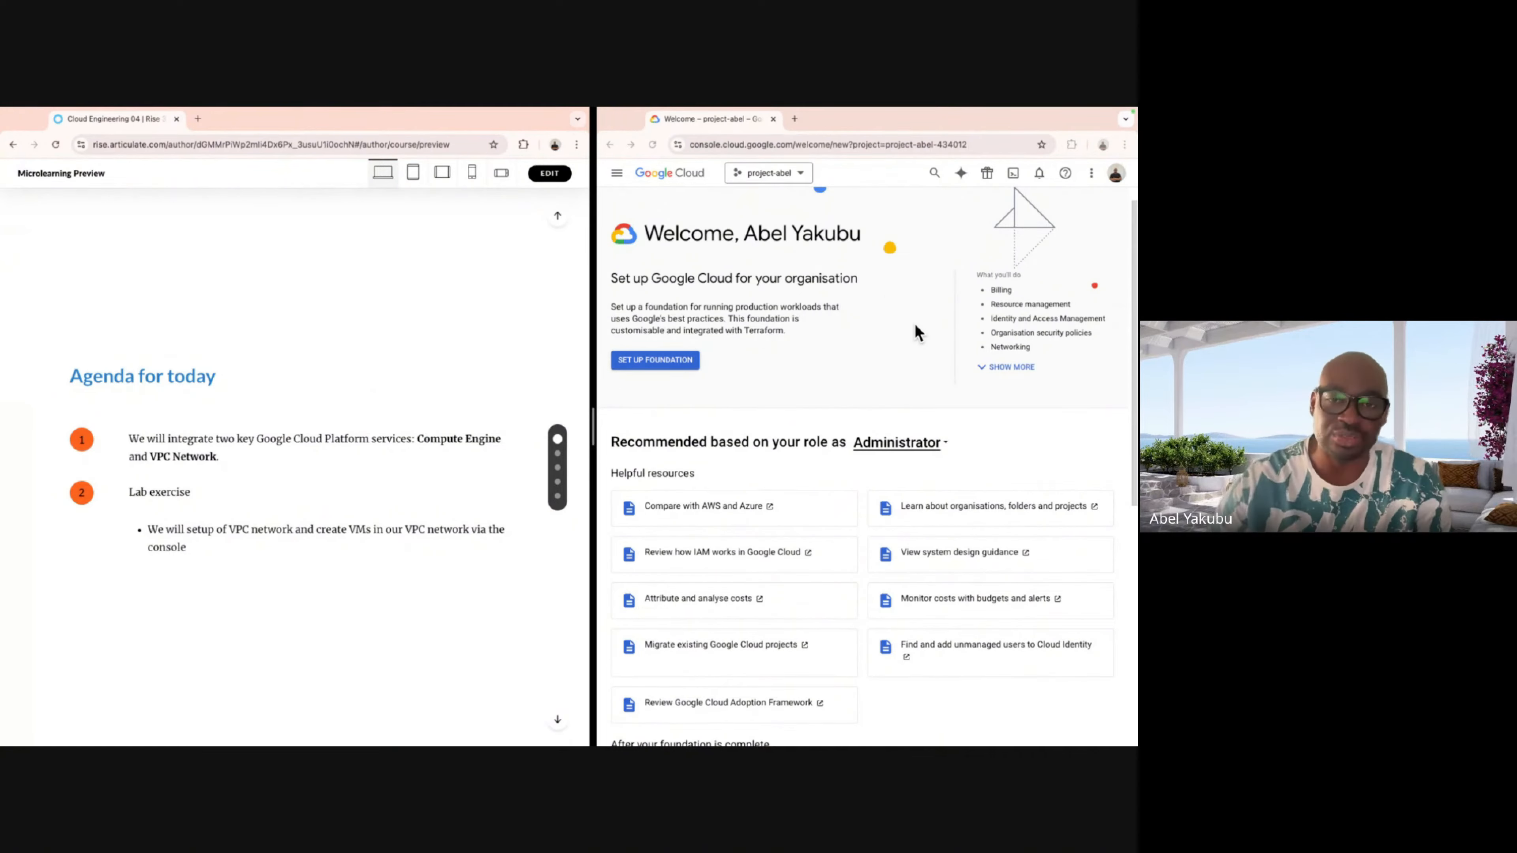
mouse_move(1101, 113)
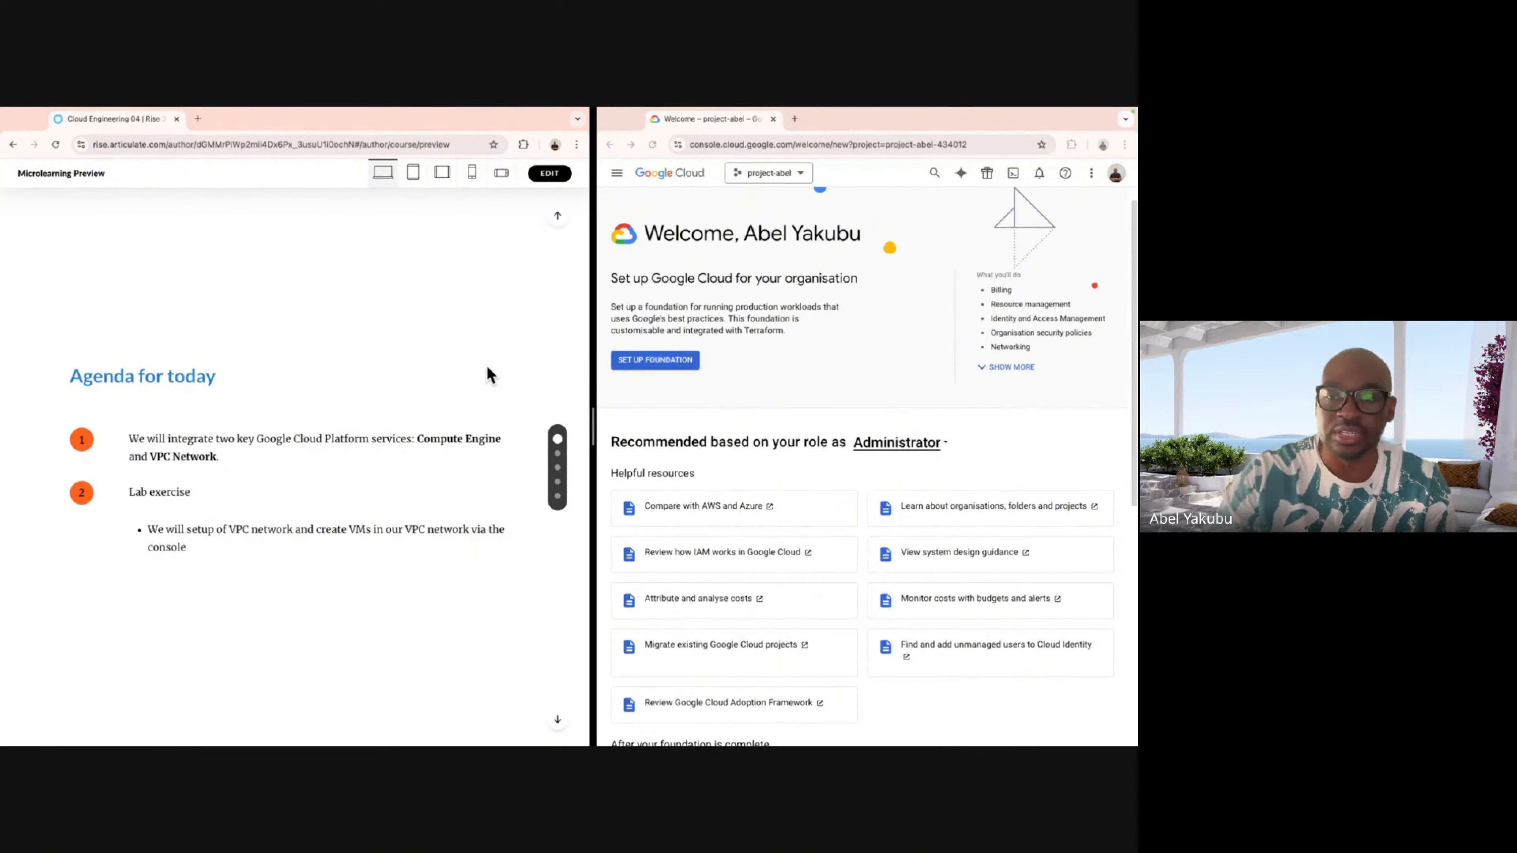
Scroll the Rise preview on to the 'Compute Engine & VCP Network' explanation section.
scroll(488, 368, "down", 3)
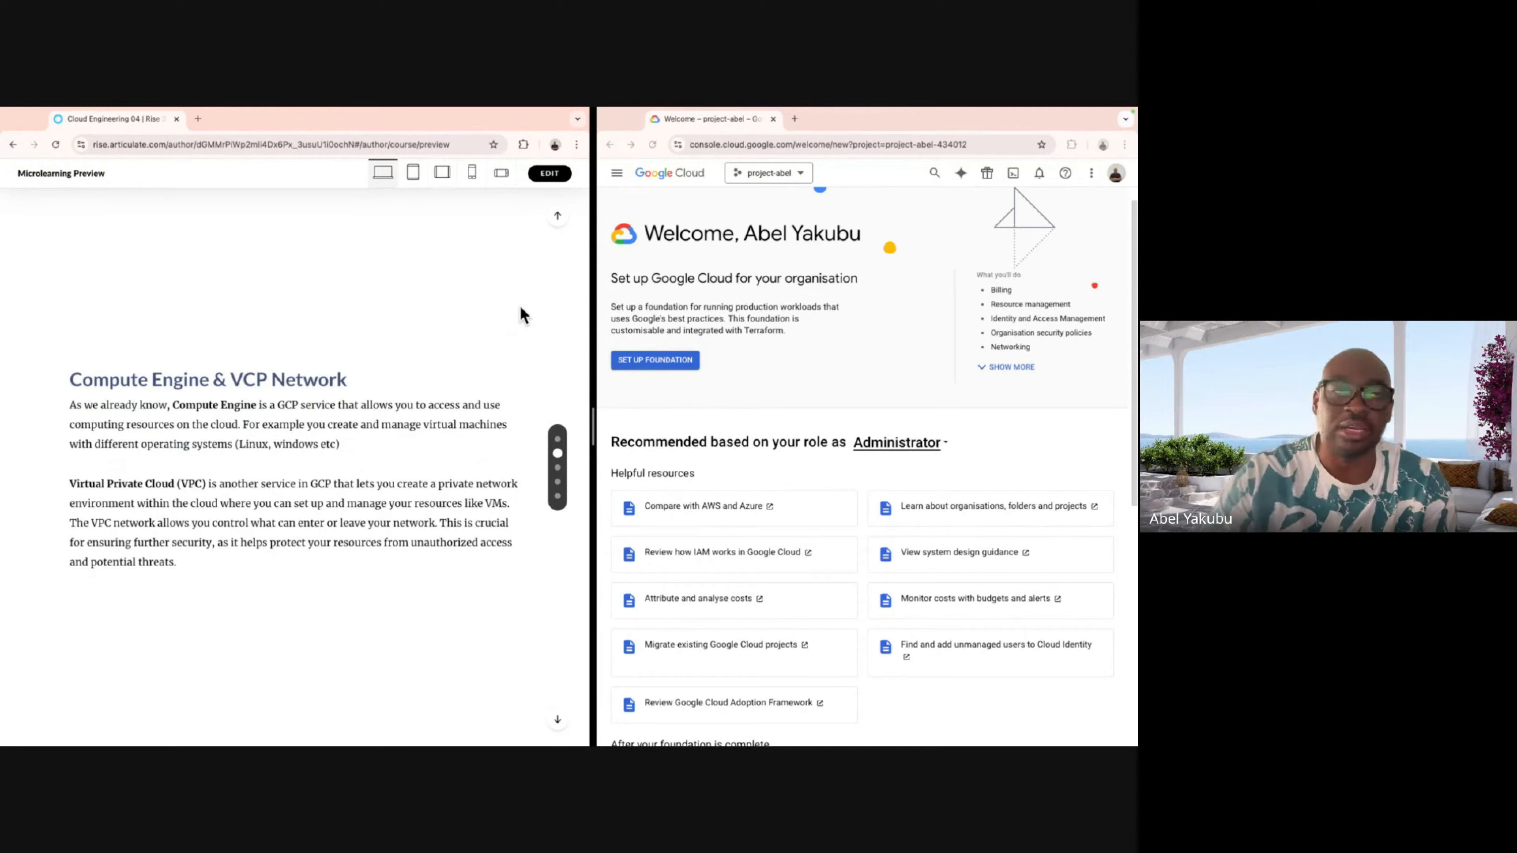
Scroll the Rise preview to the Example Exercise detailing VPC network my-network and VM my-vm.
scroll(520, 305, "down", 2)
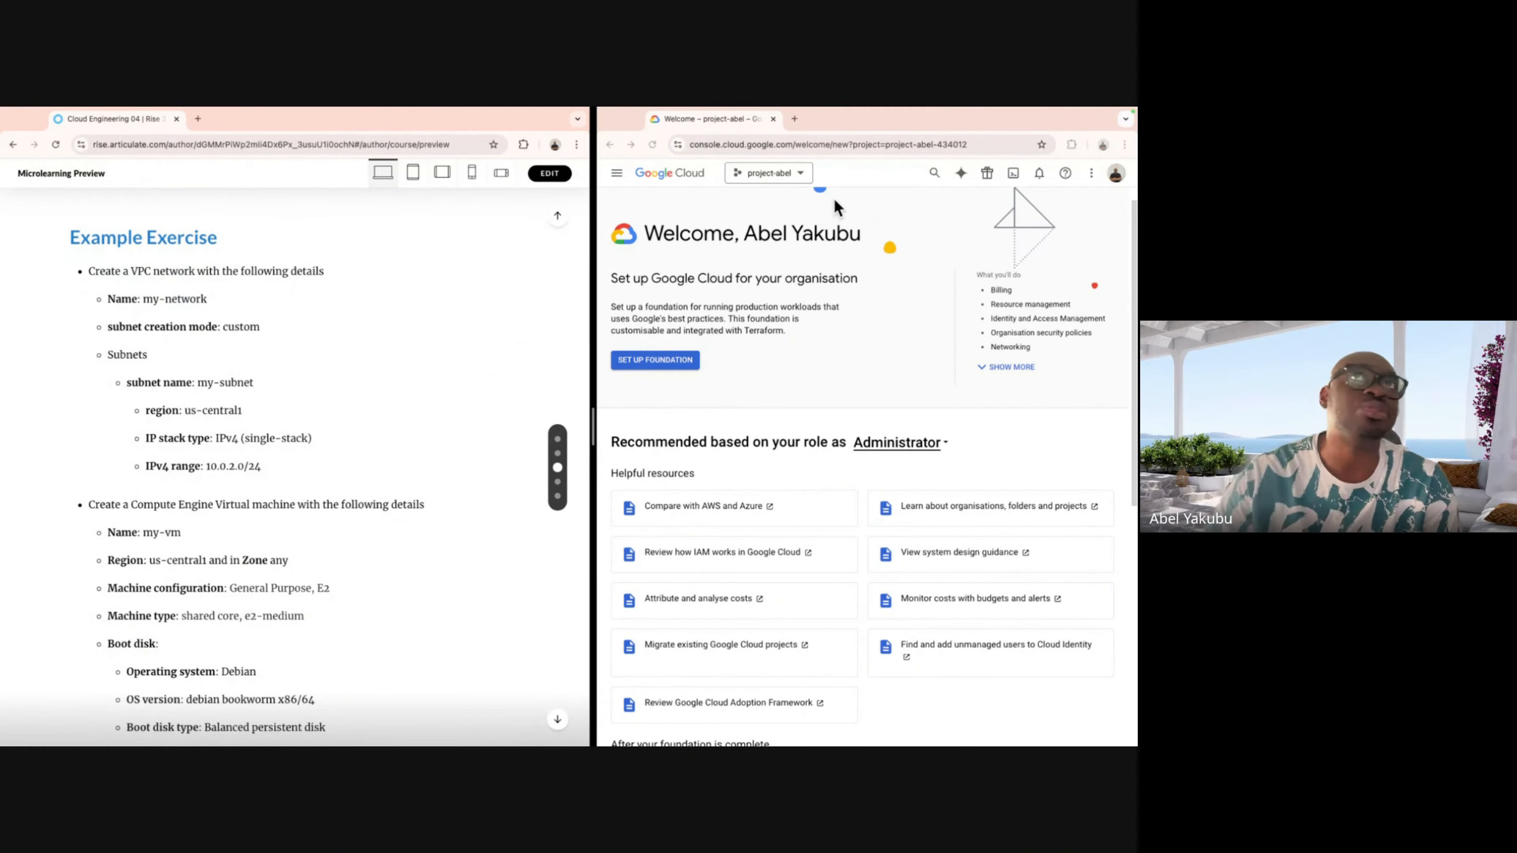
Go to the VPC networks page from the Cloud Console navigation menu.
left_click(617, 178)
left_click(617, 177)
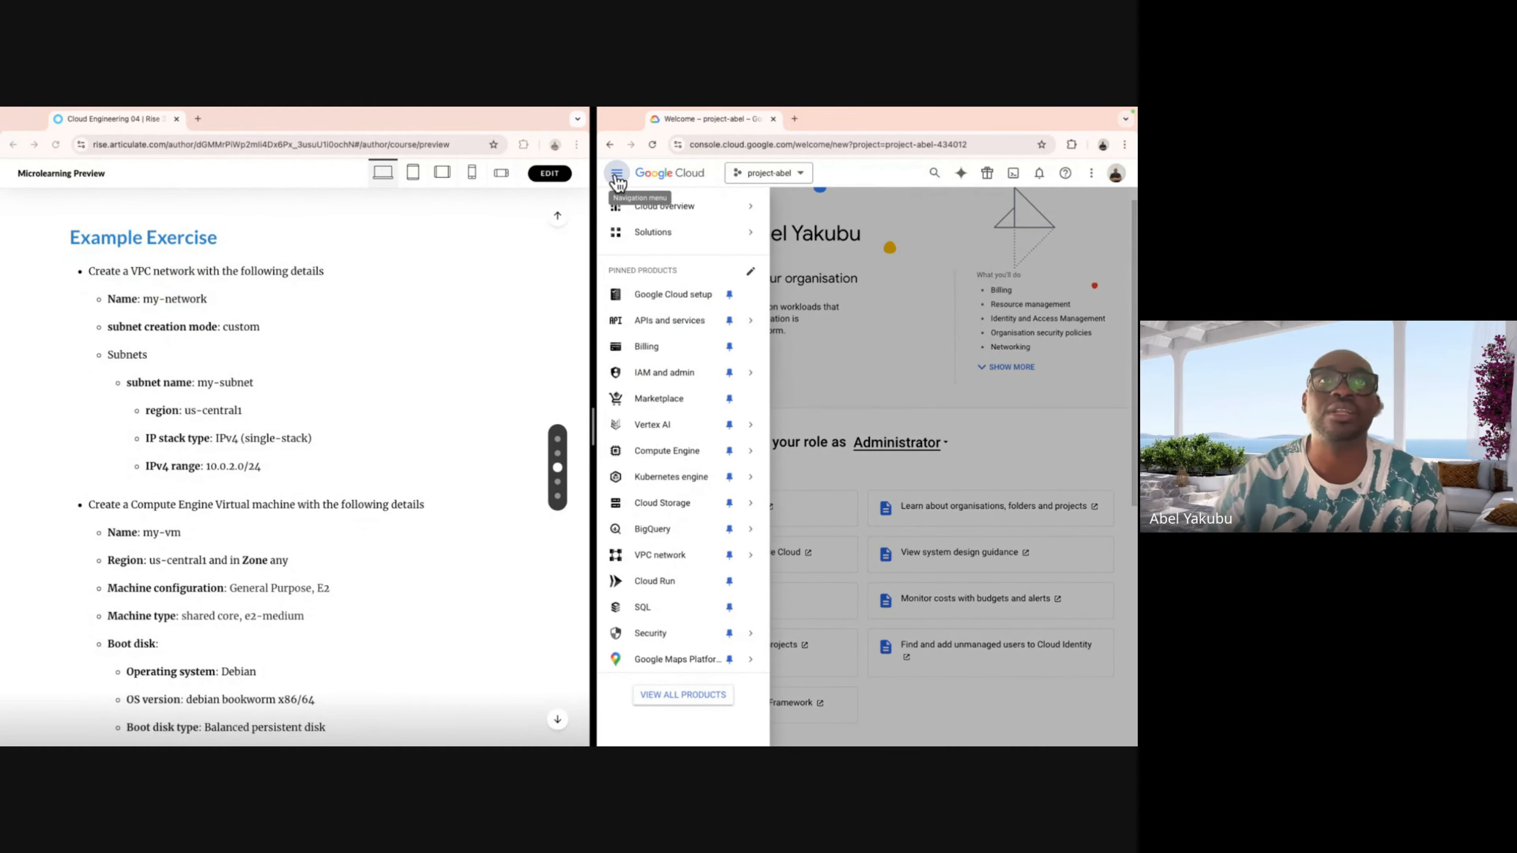
mouse_move(627, 214)
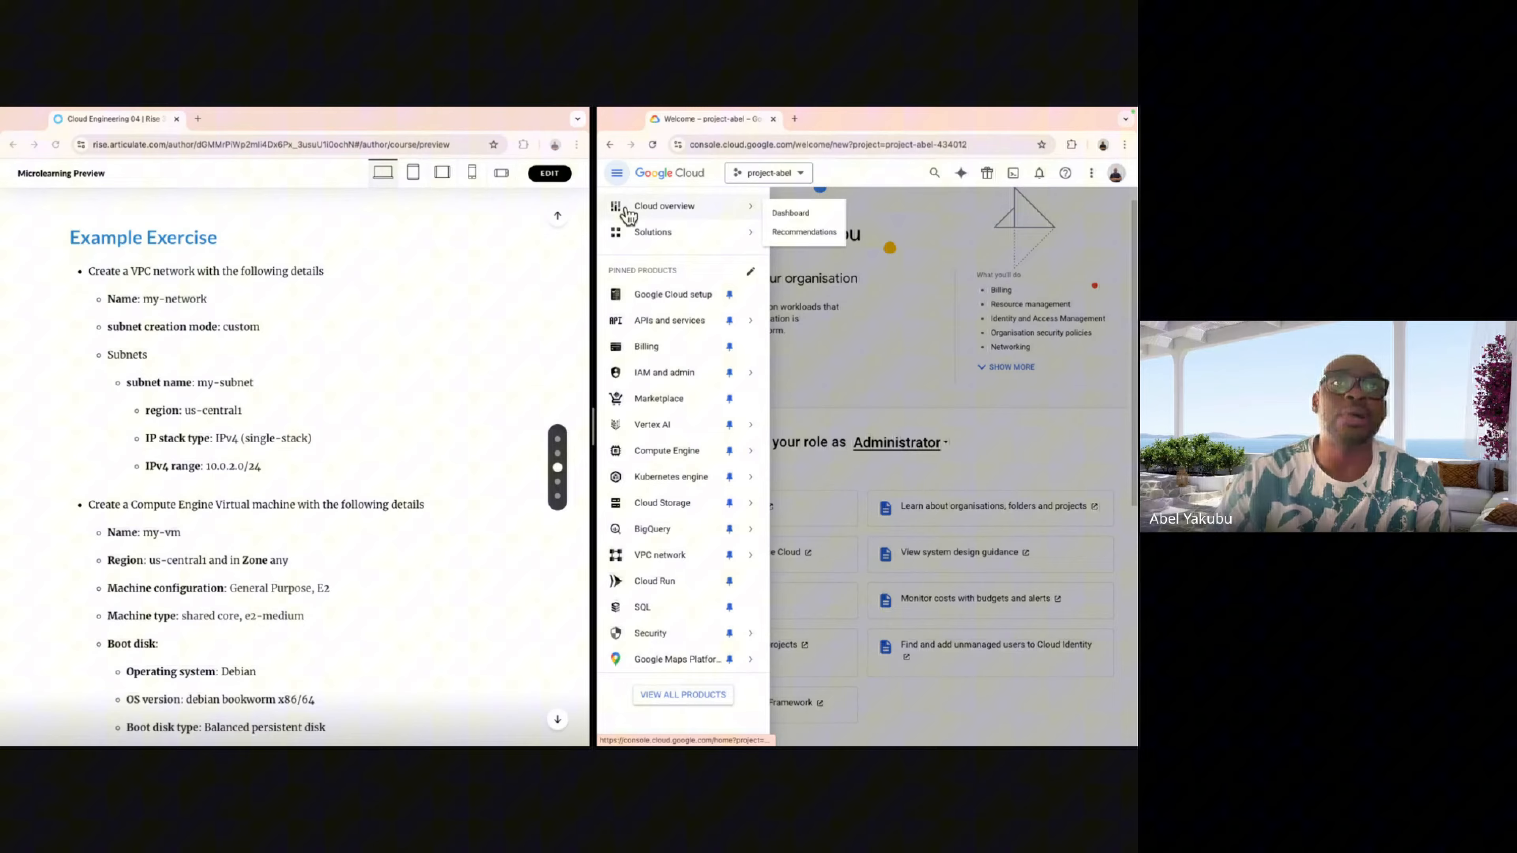
left_click(654, 553)
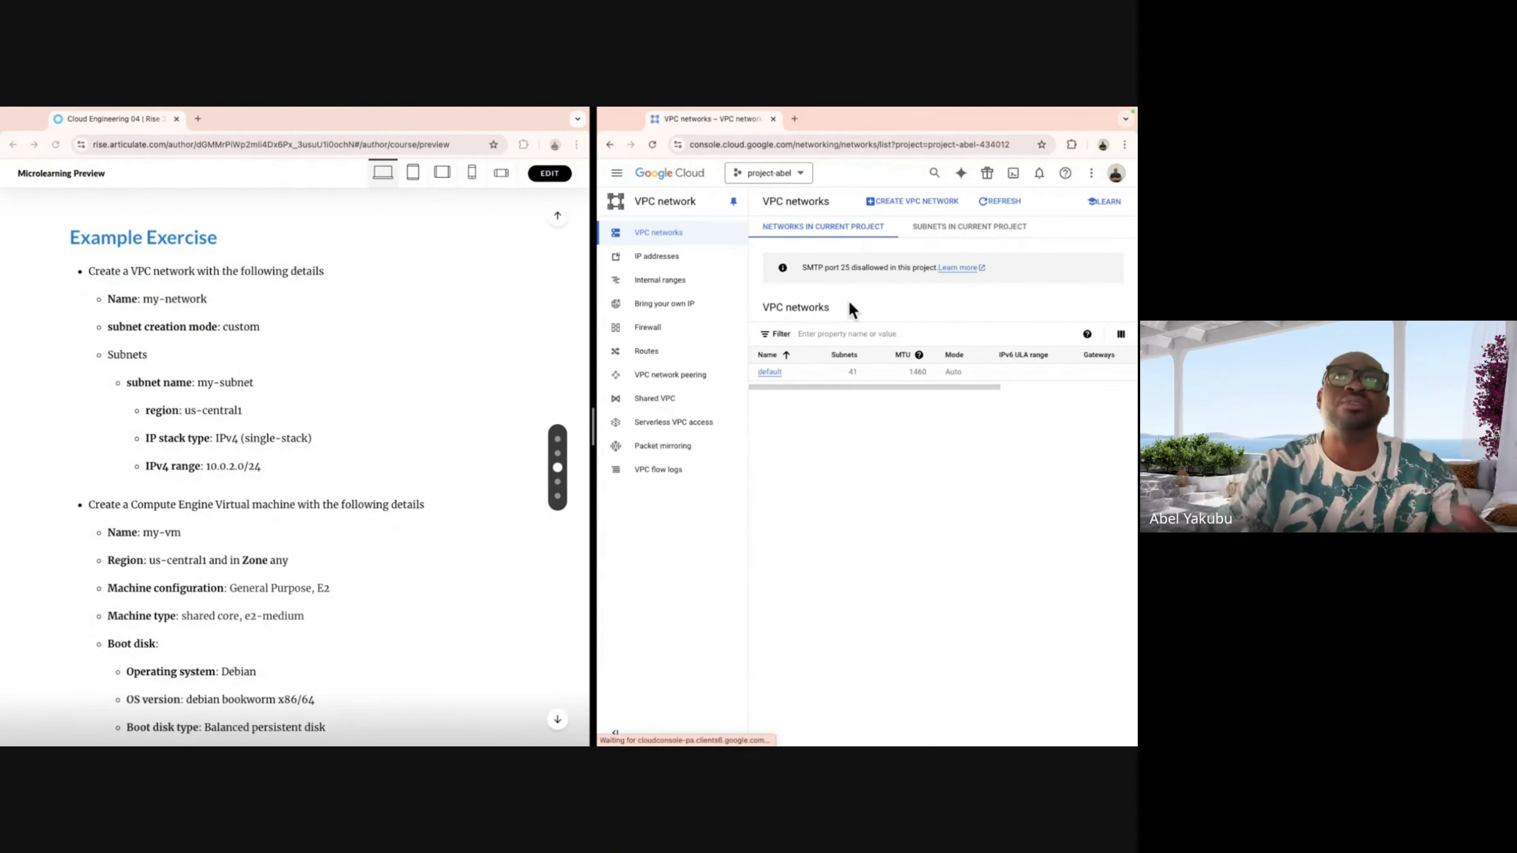
Start a new VPC network named my-network, keeping Custom subnet creation mode.
left_click(910, 202)
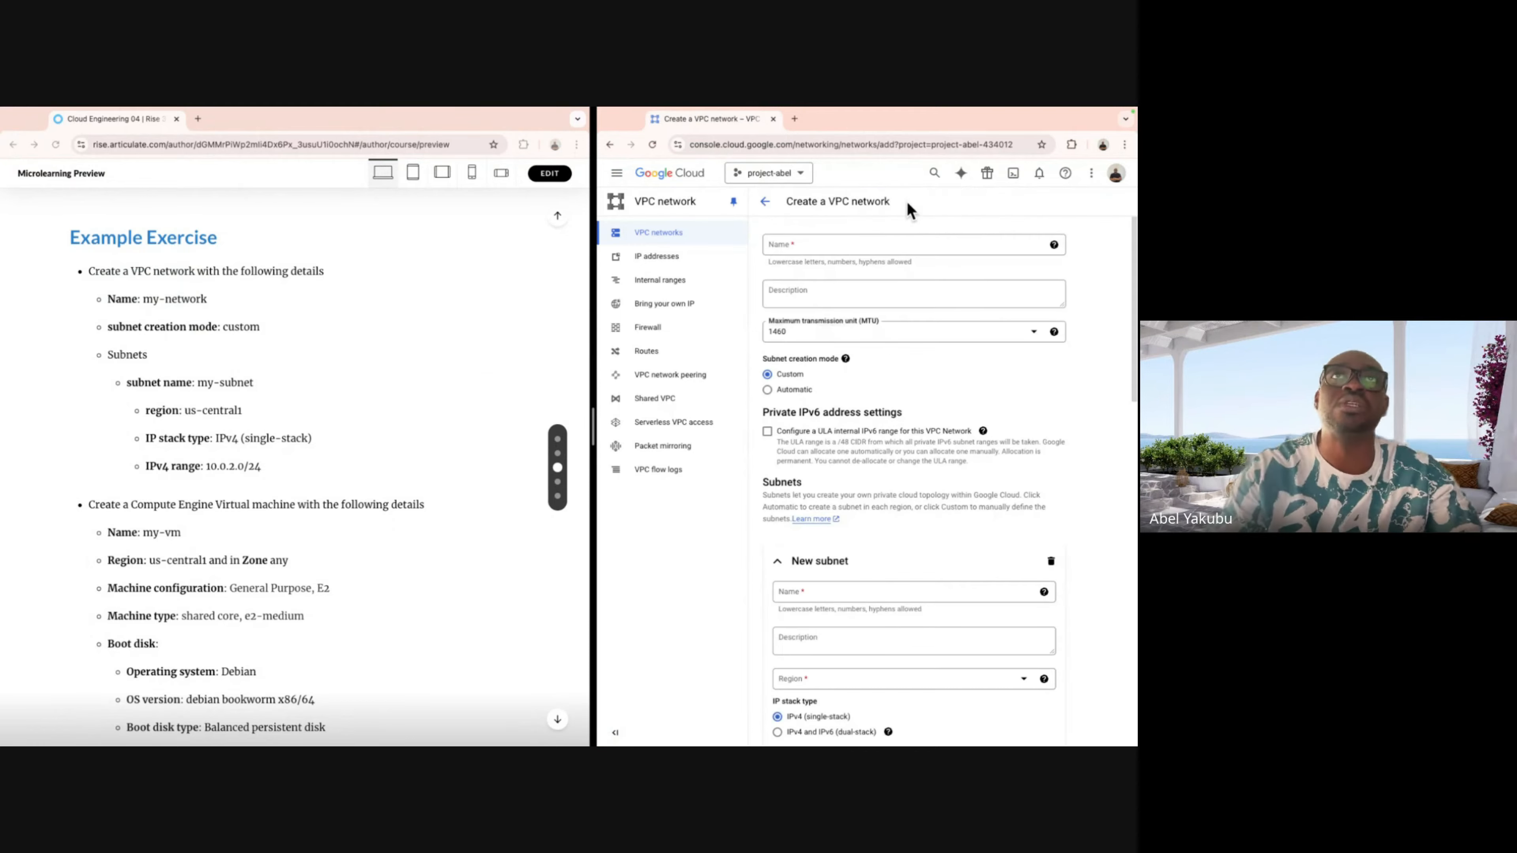
left_click(901, 240)
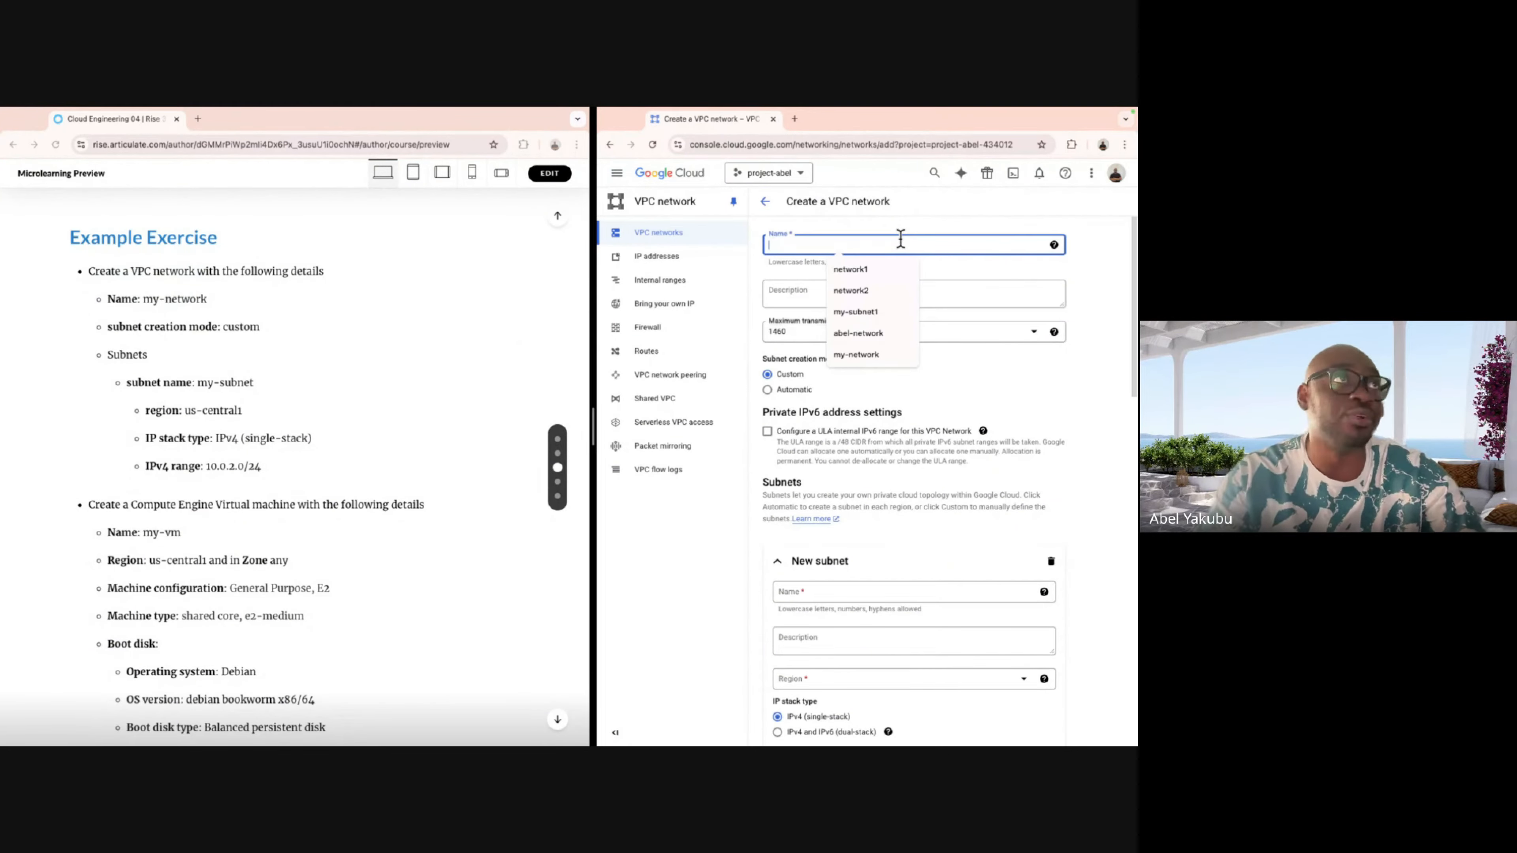
type("my-")
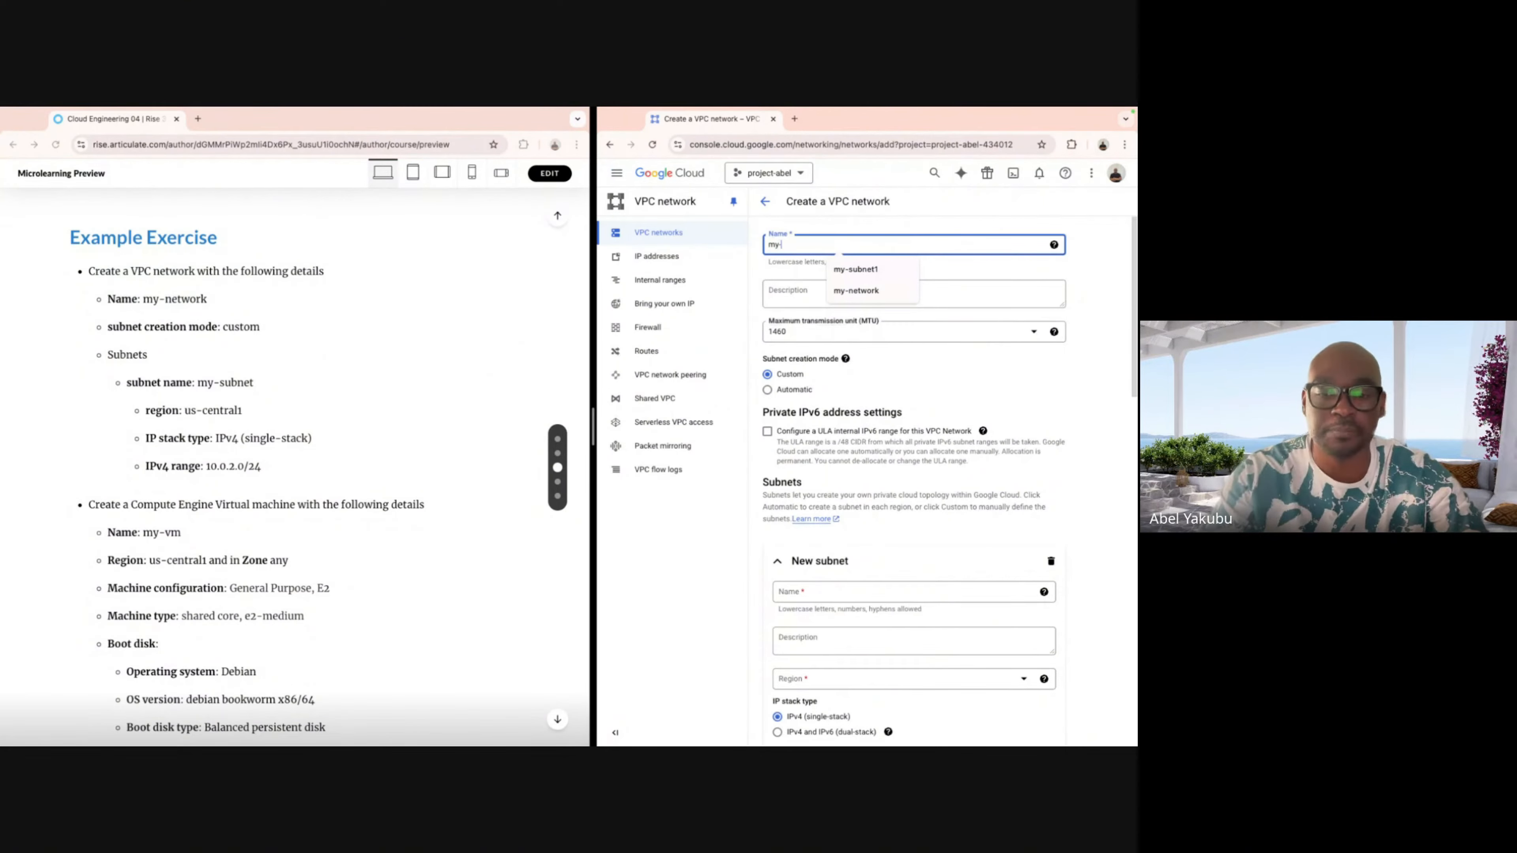
type("network")
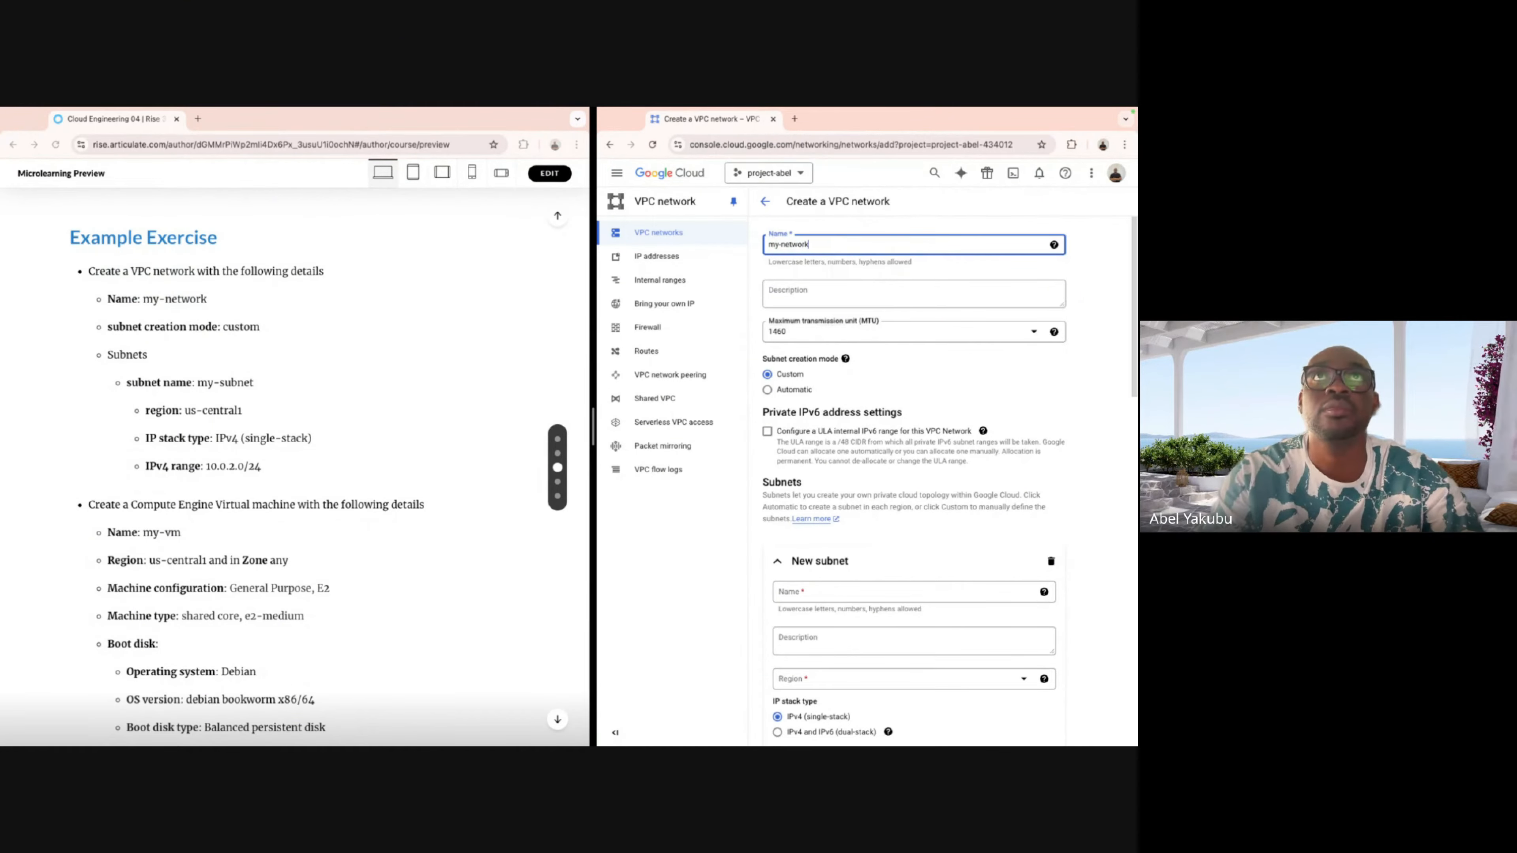
scroll(933, 307, "down", 1)
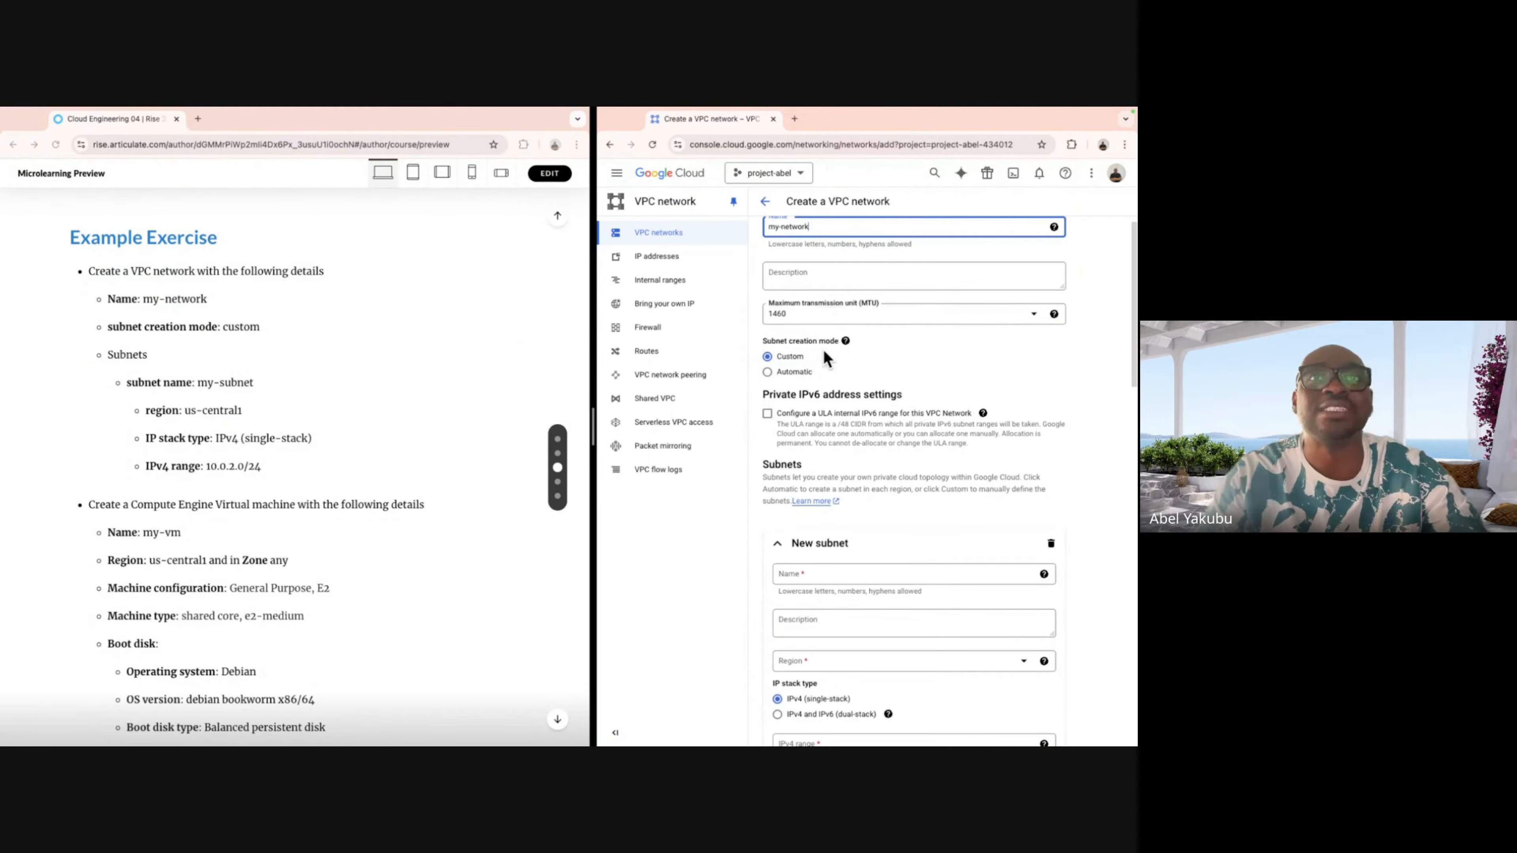
scroll(825, 351, "down", 1)
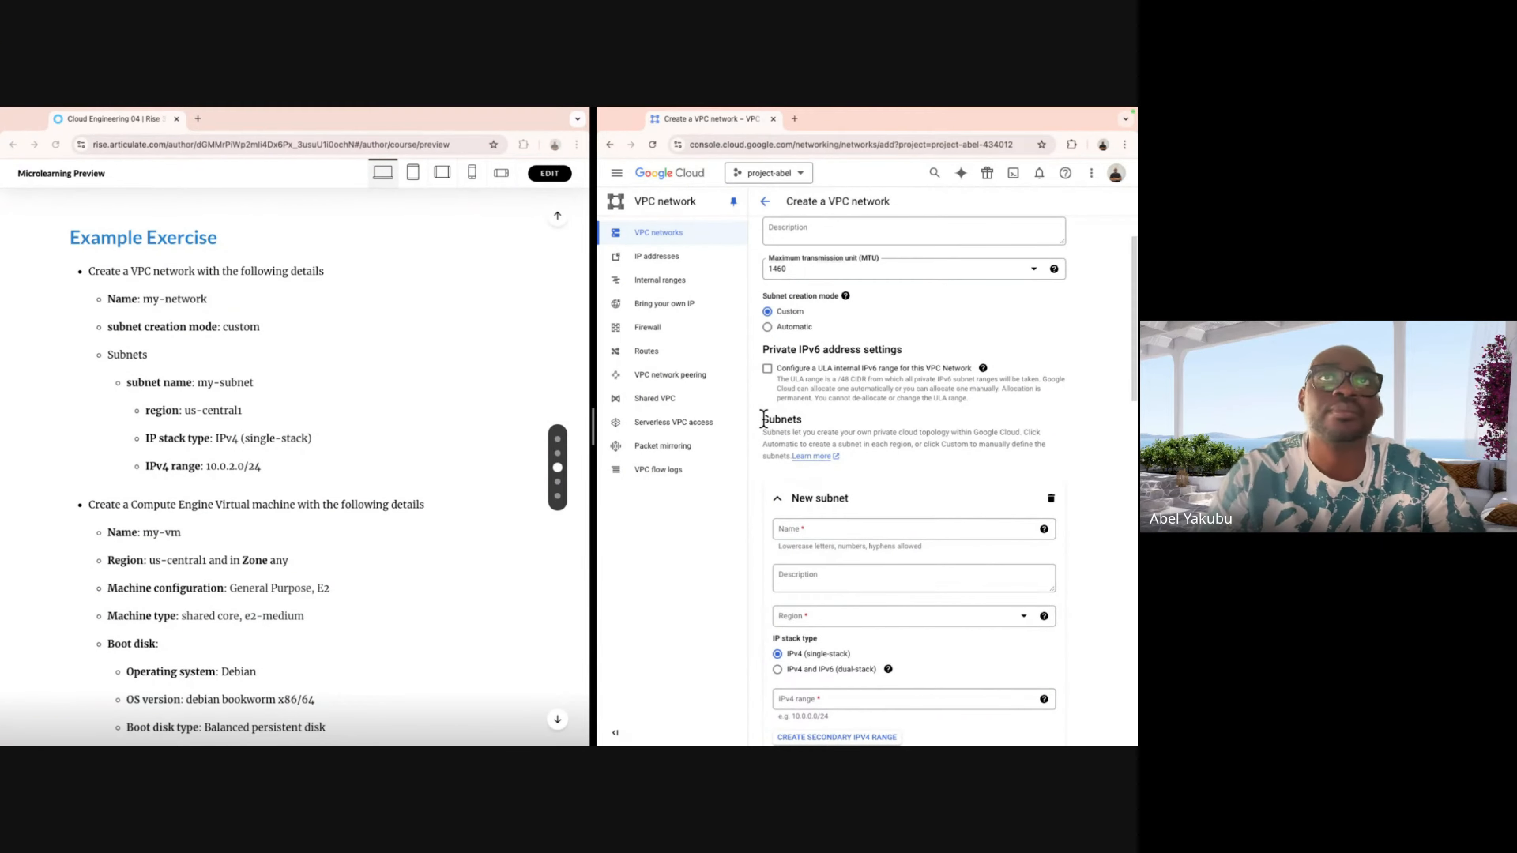
Name the new subnet my-subnet and set its region to us-central1.
left_click_drag(764, 419, 802, 420)
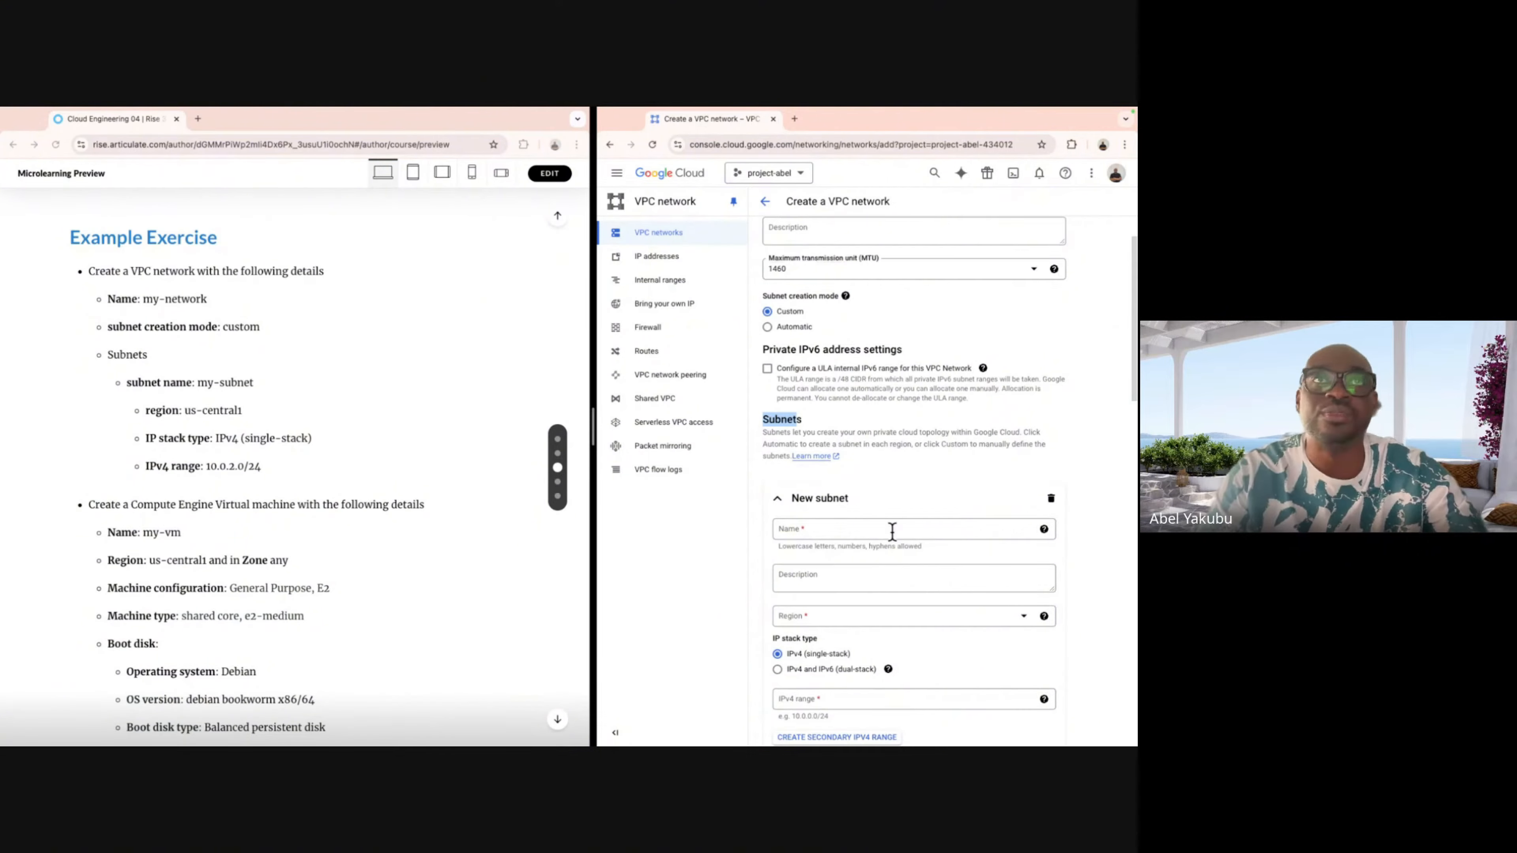
left_click(892, 530)
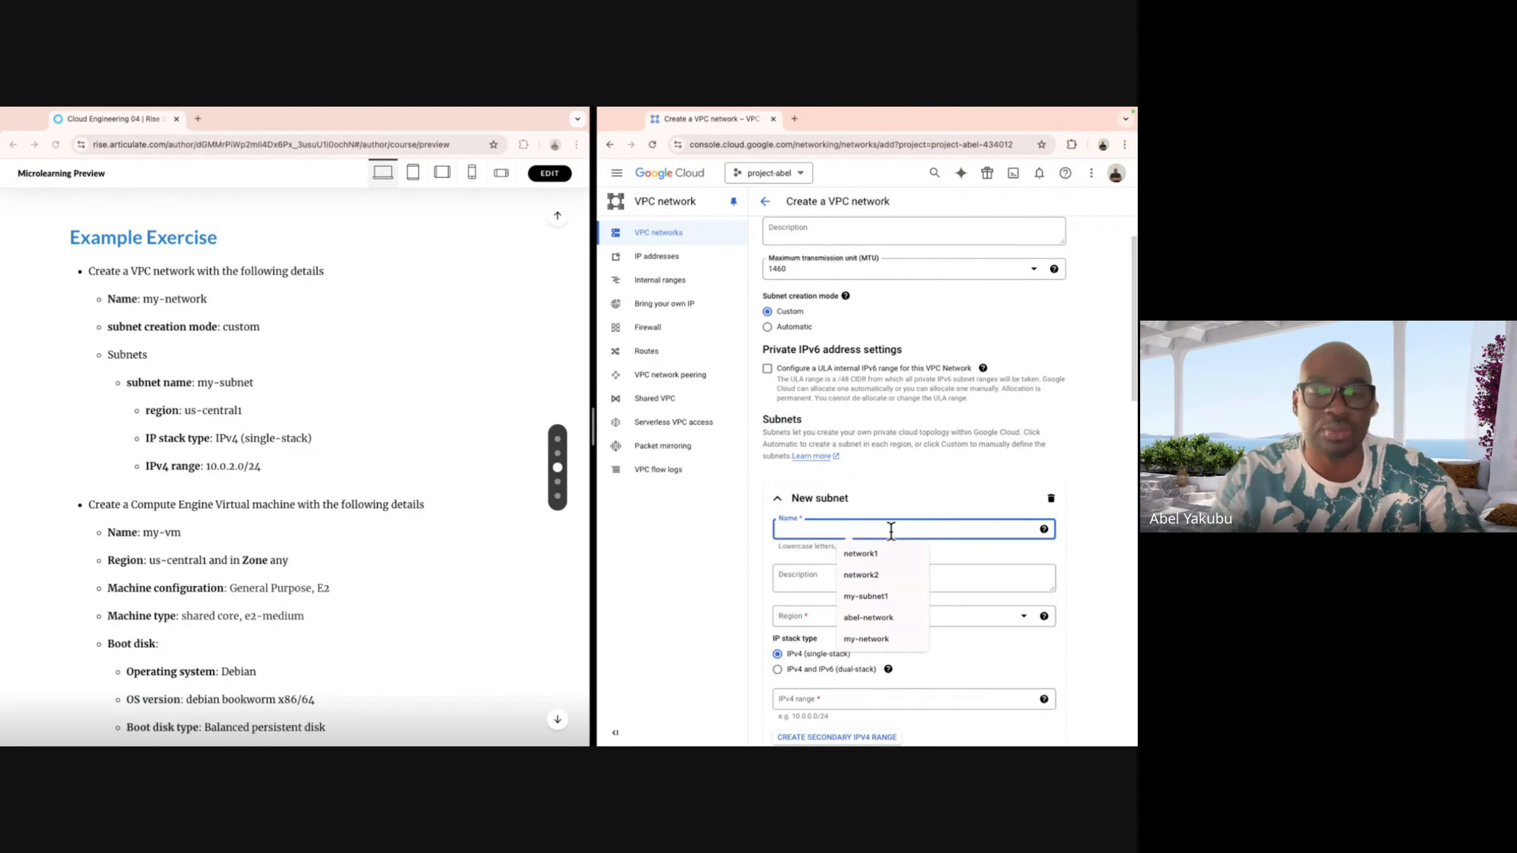
type("my")
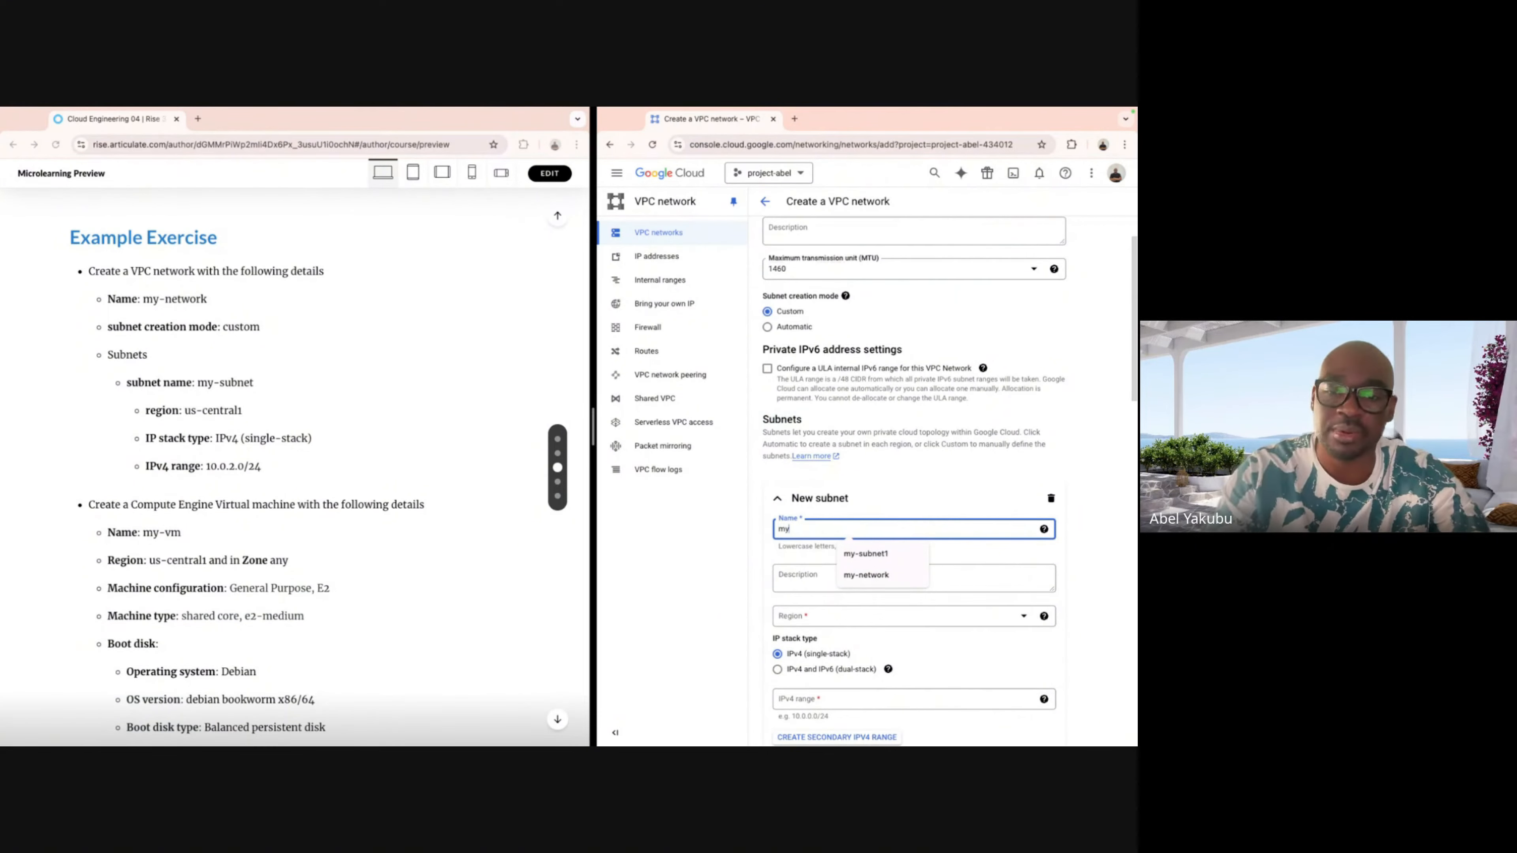
type("-subnet")
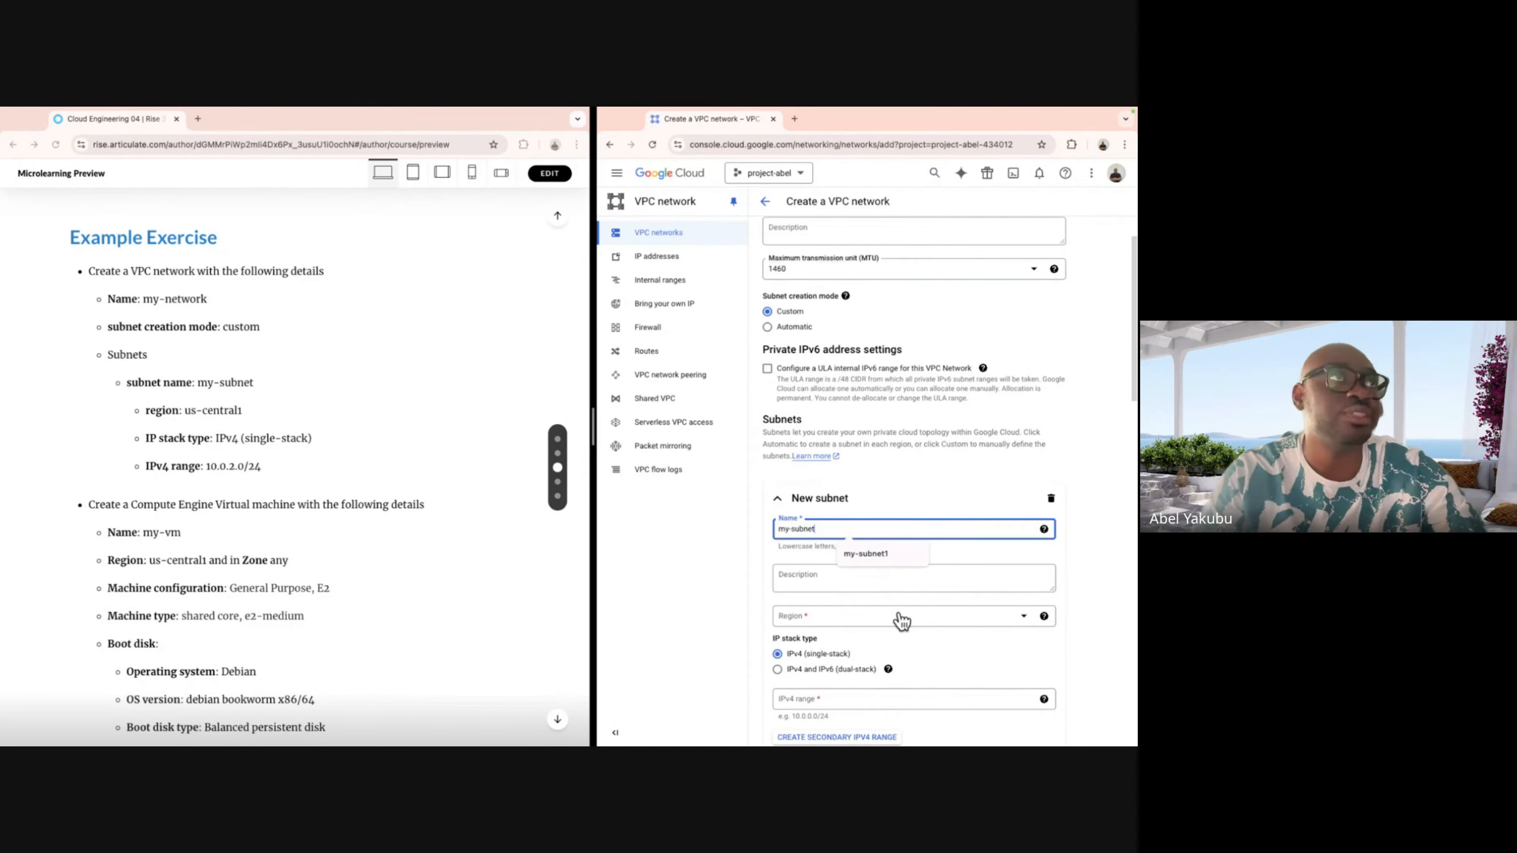
left_click(900, 619)
scroll(913, 583, "down", 3)
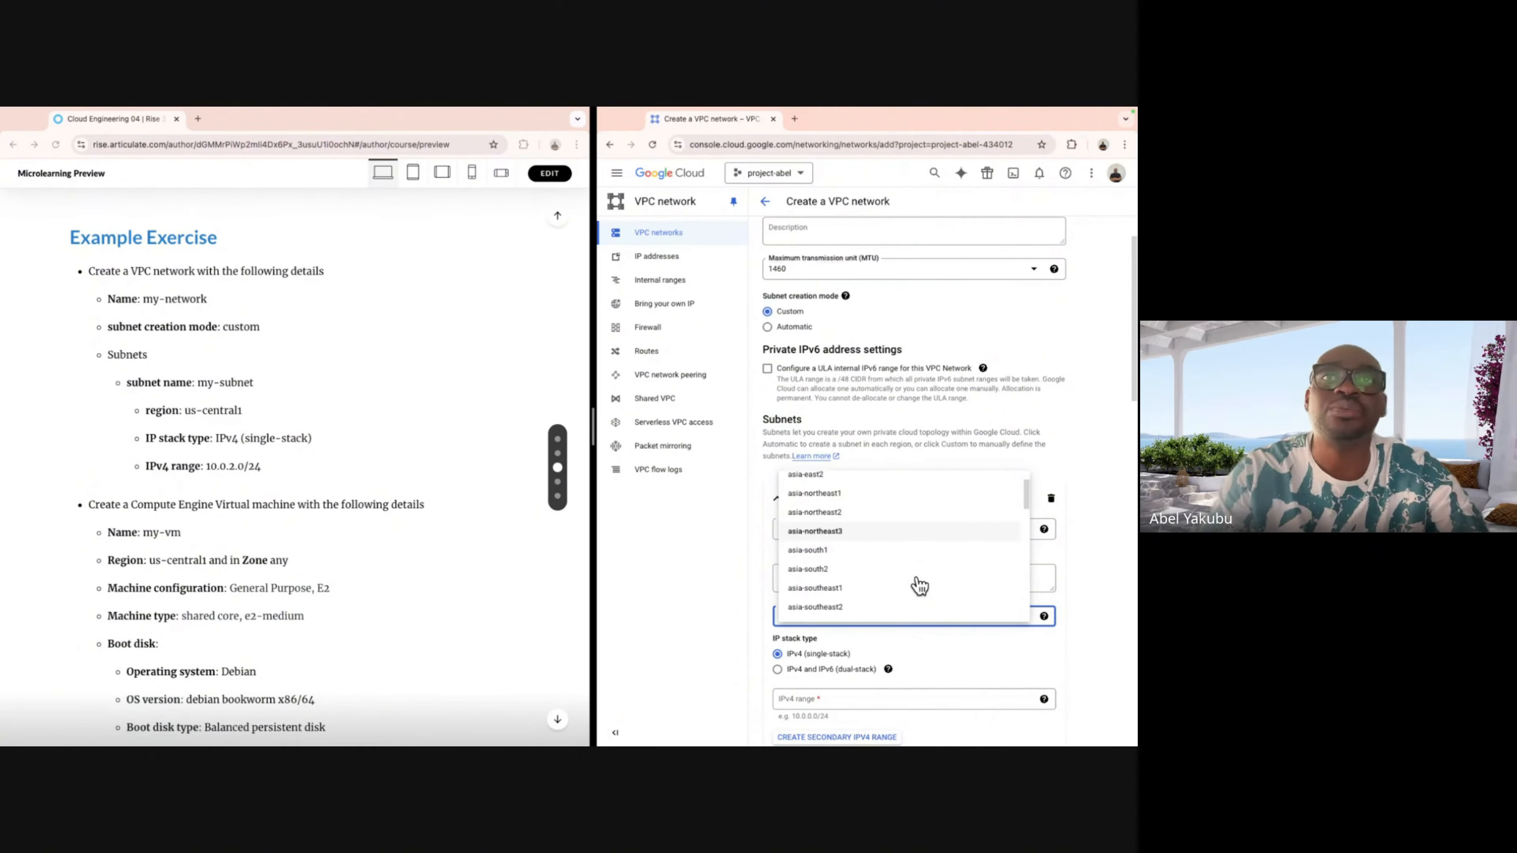
scroll(919, 585, "down", 5)
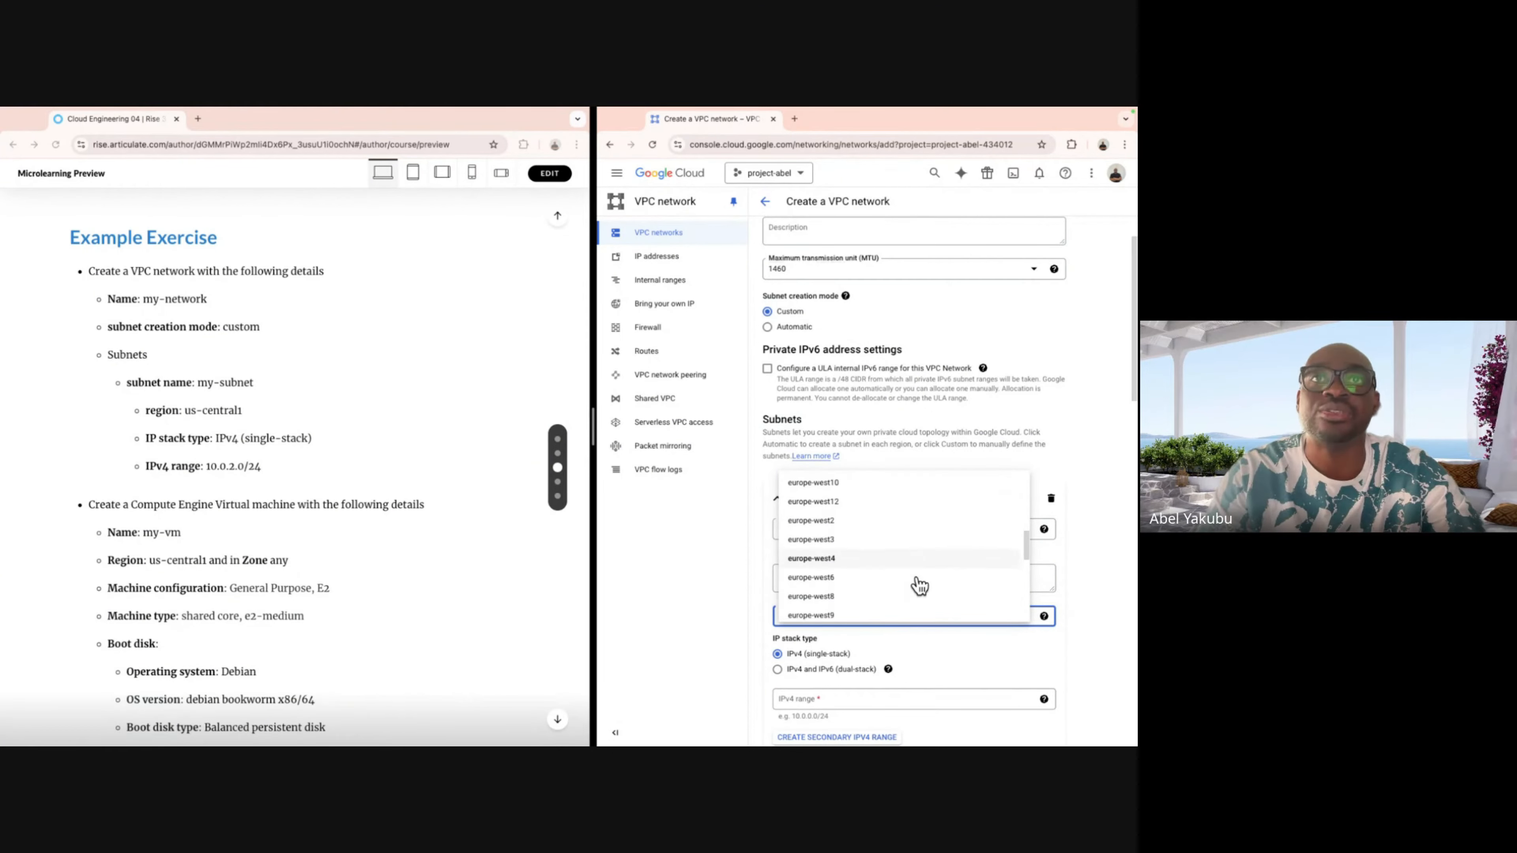
scroll(919, 586, "down", 3)
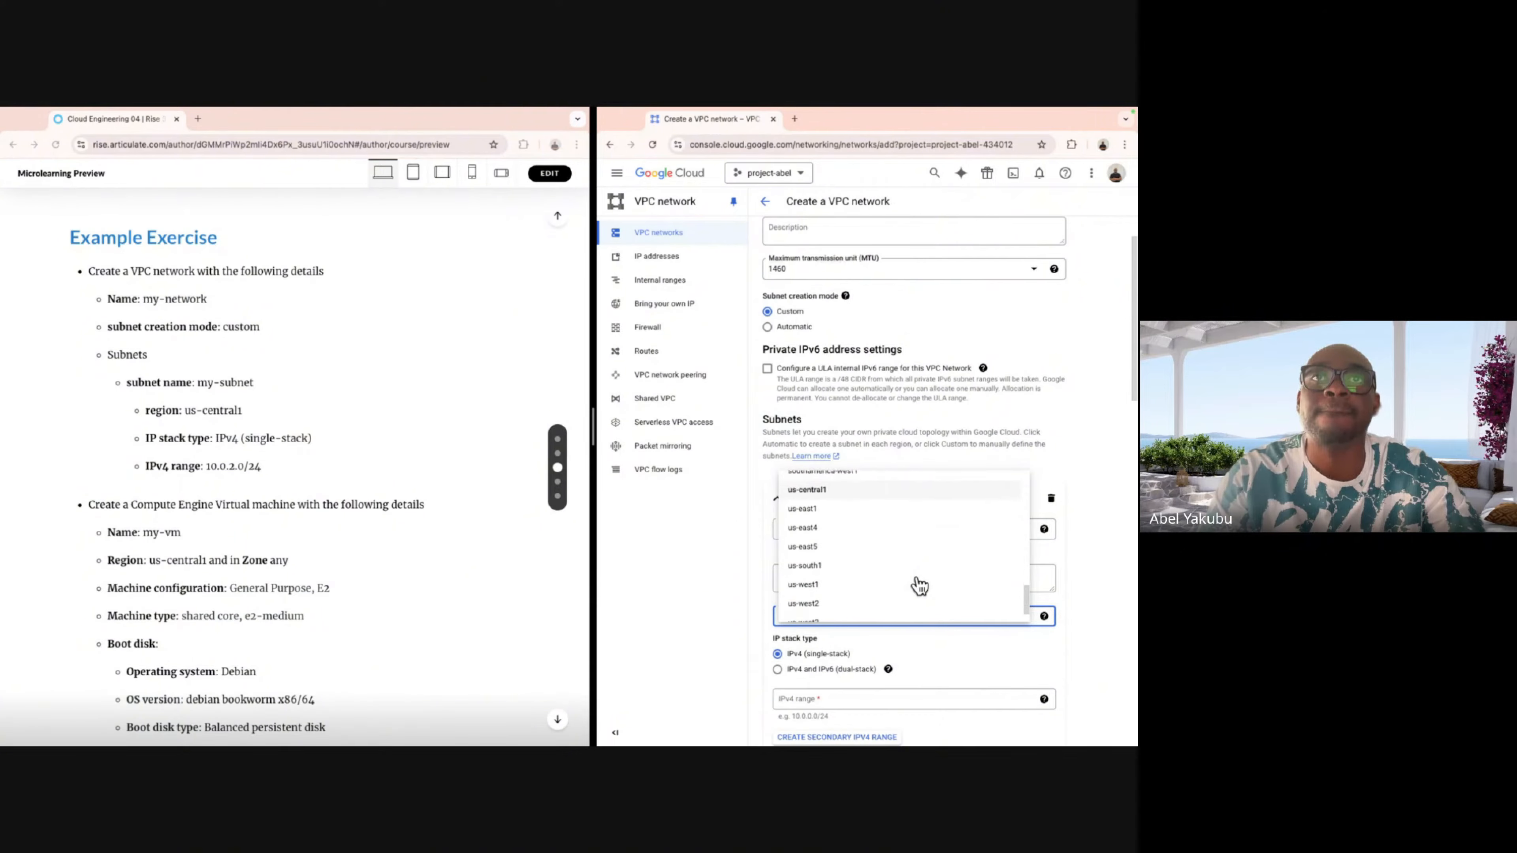
scroll(914, 583, "up", 2)
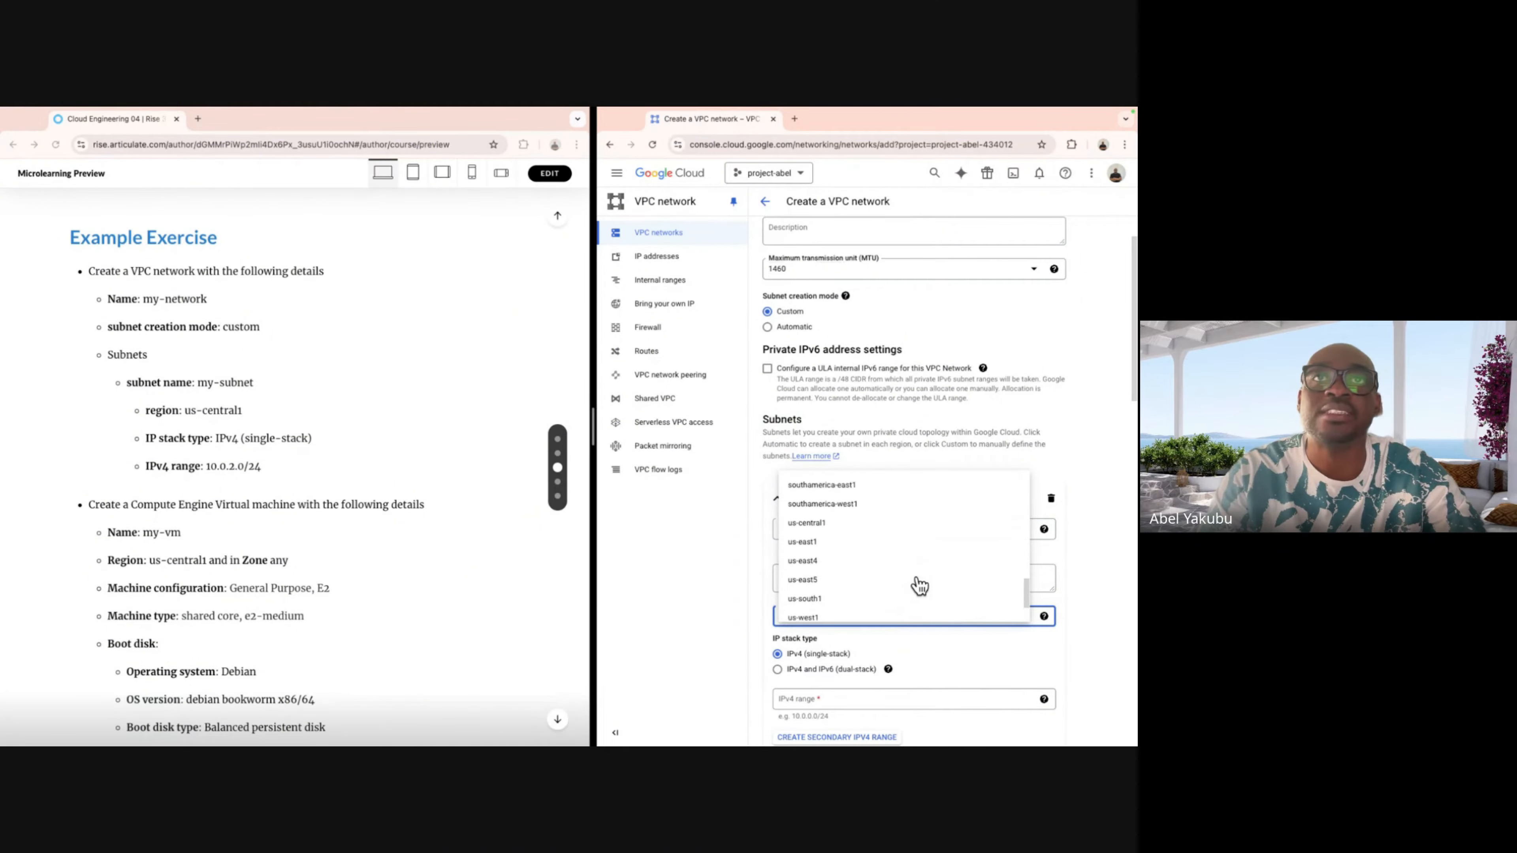
left_click(899, 538)
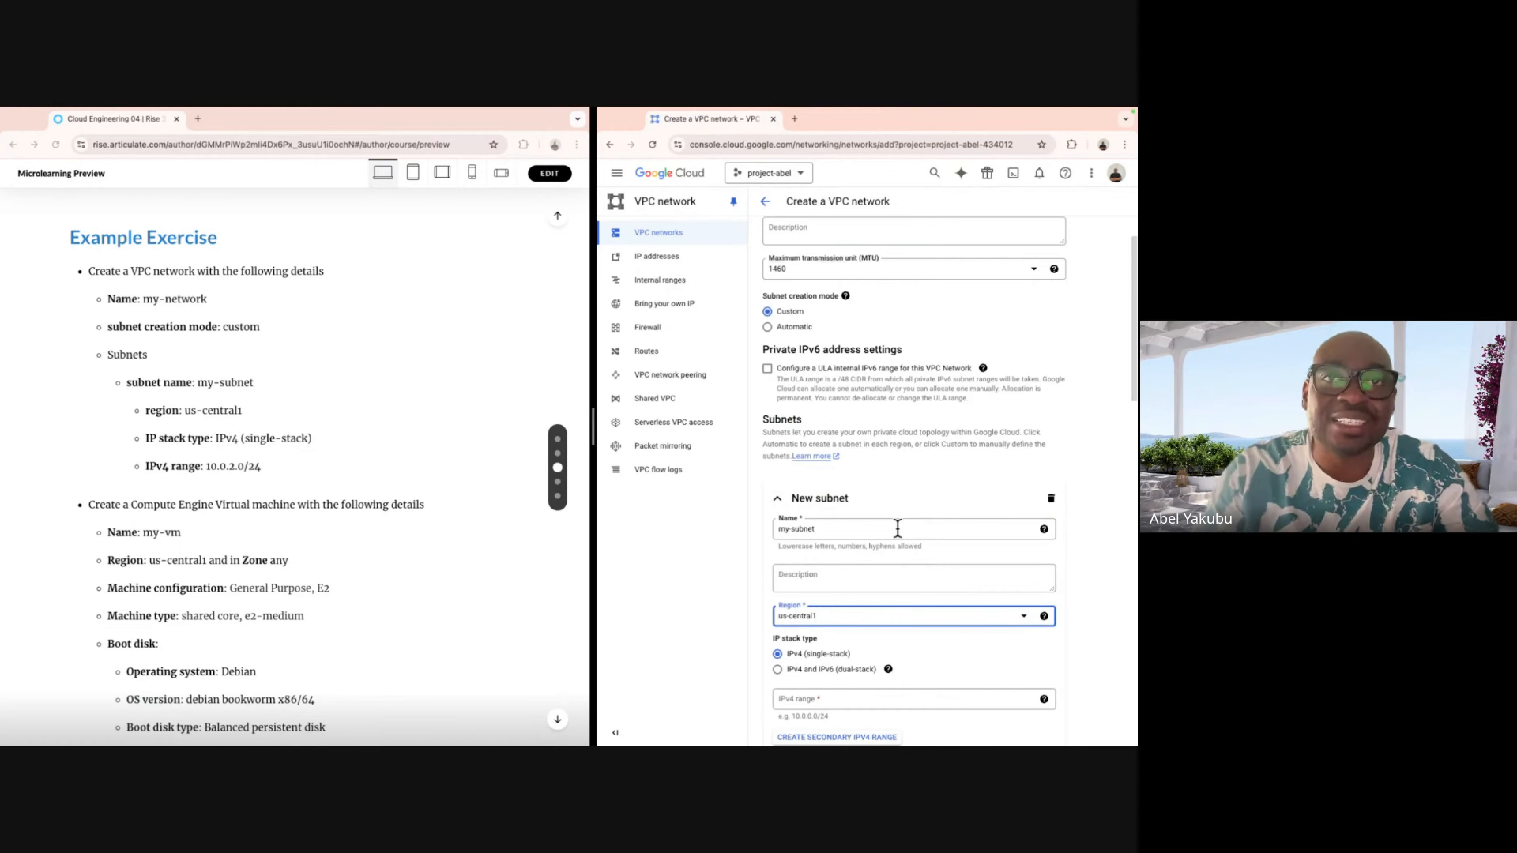
Enter 10.0.2.0/24 as my-subnet's IPv4 range, then scroll down to the Create button.
scroll(902, 577, "down", 2)
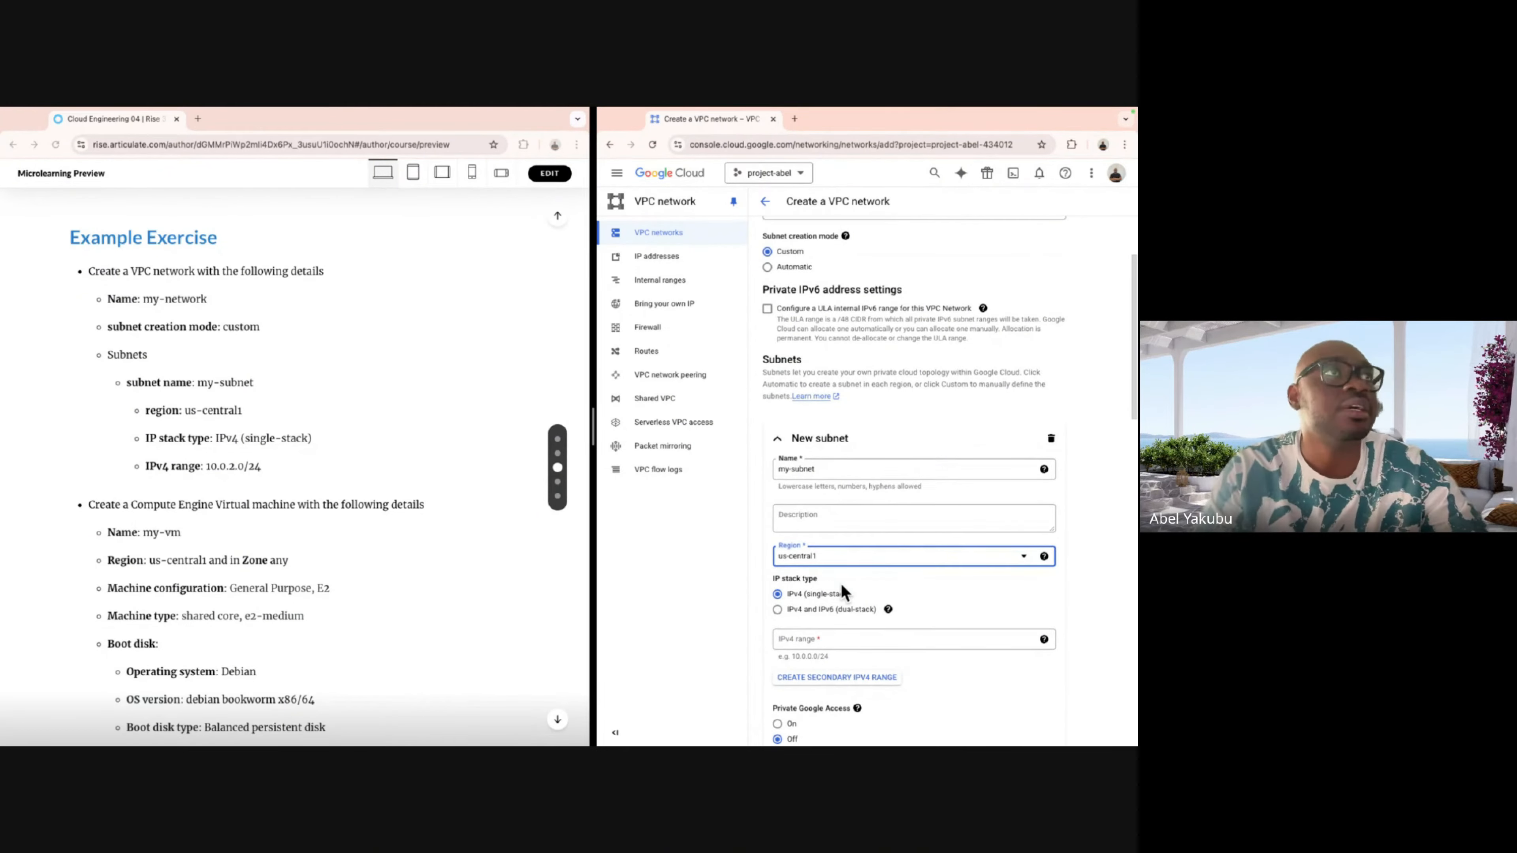
scroll(949, 576, "down", 2)
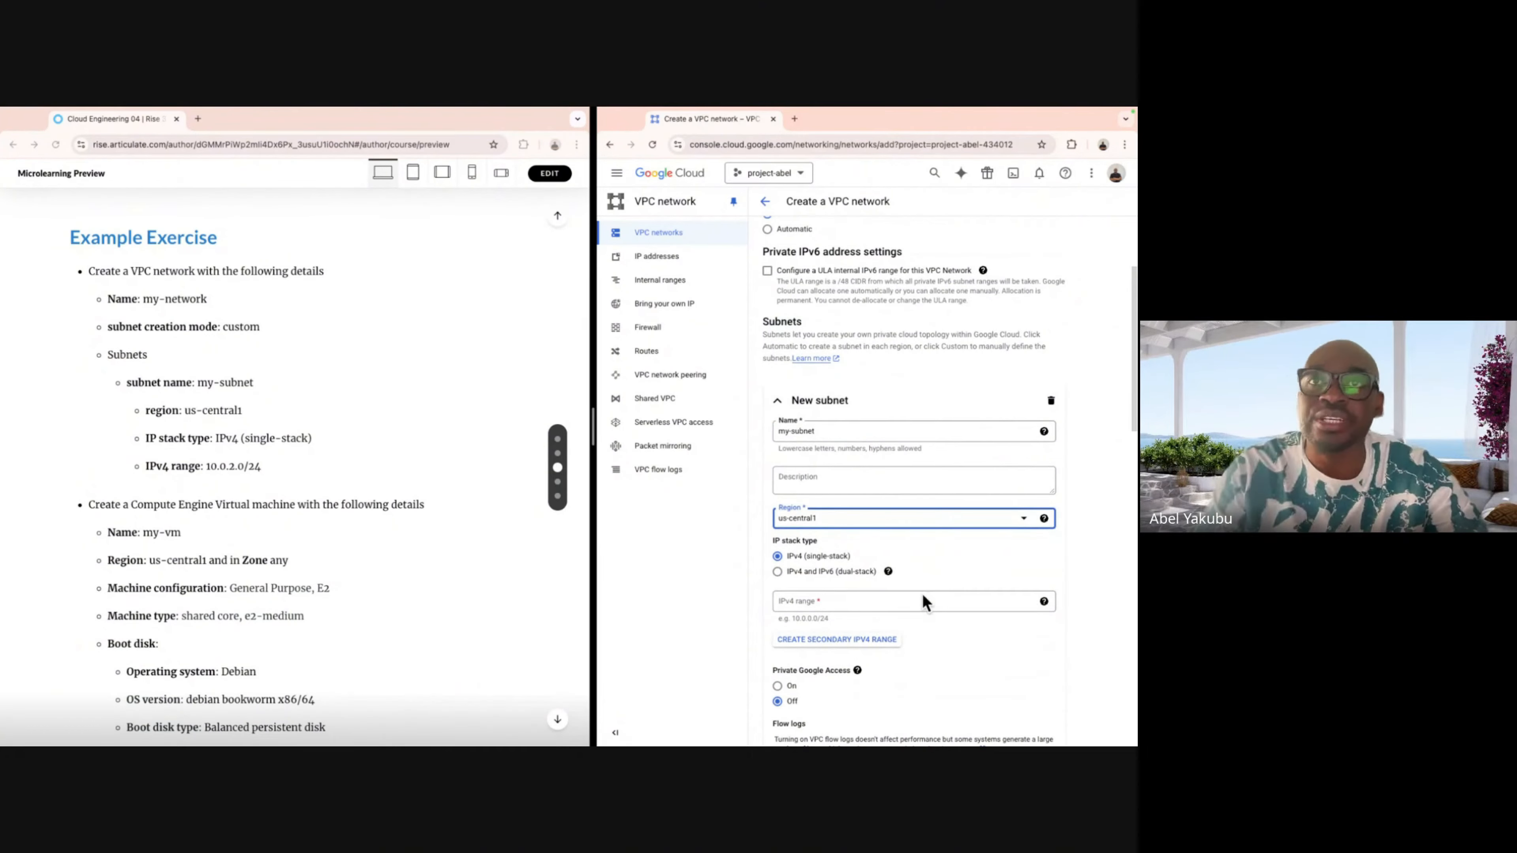
left_click(907, 600)
type("1")
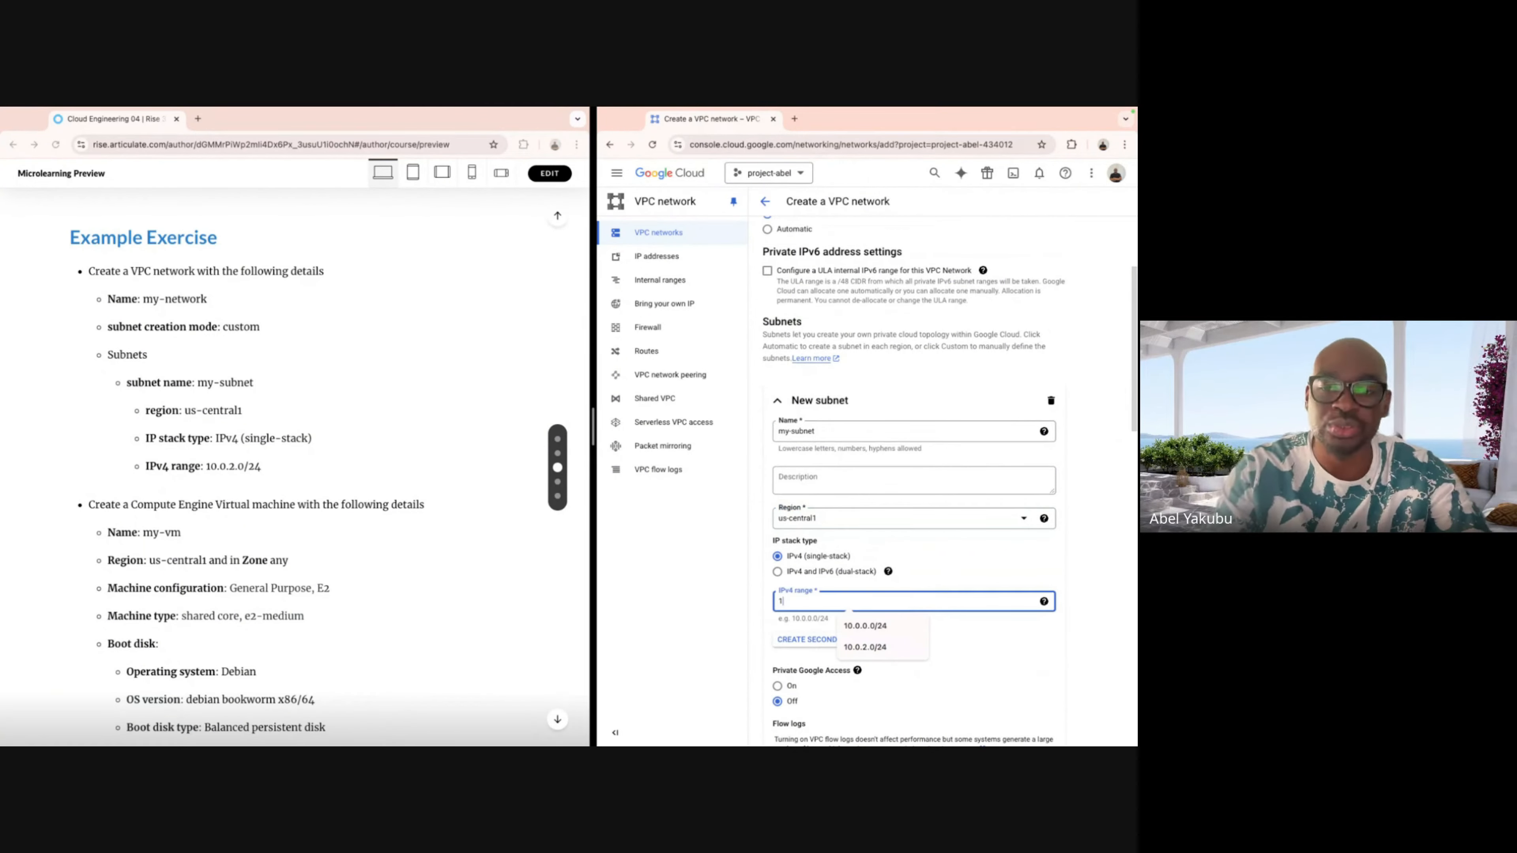
type("0.0.20")
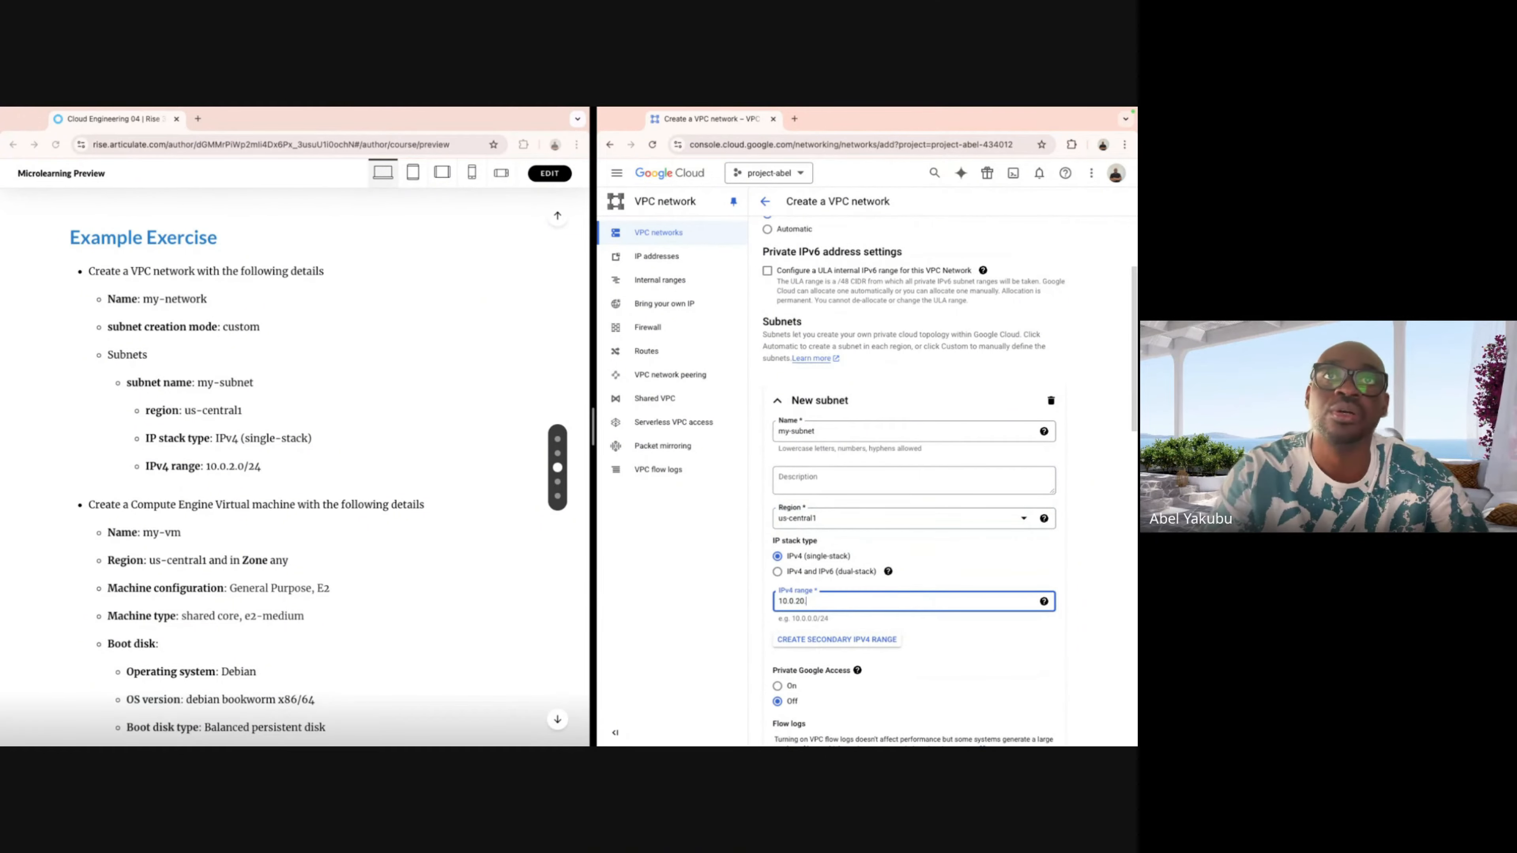
key("BackSpace")
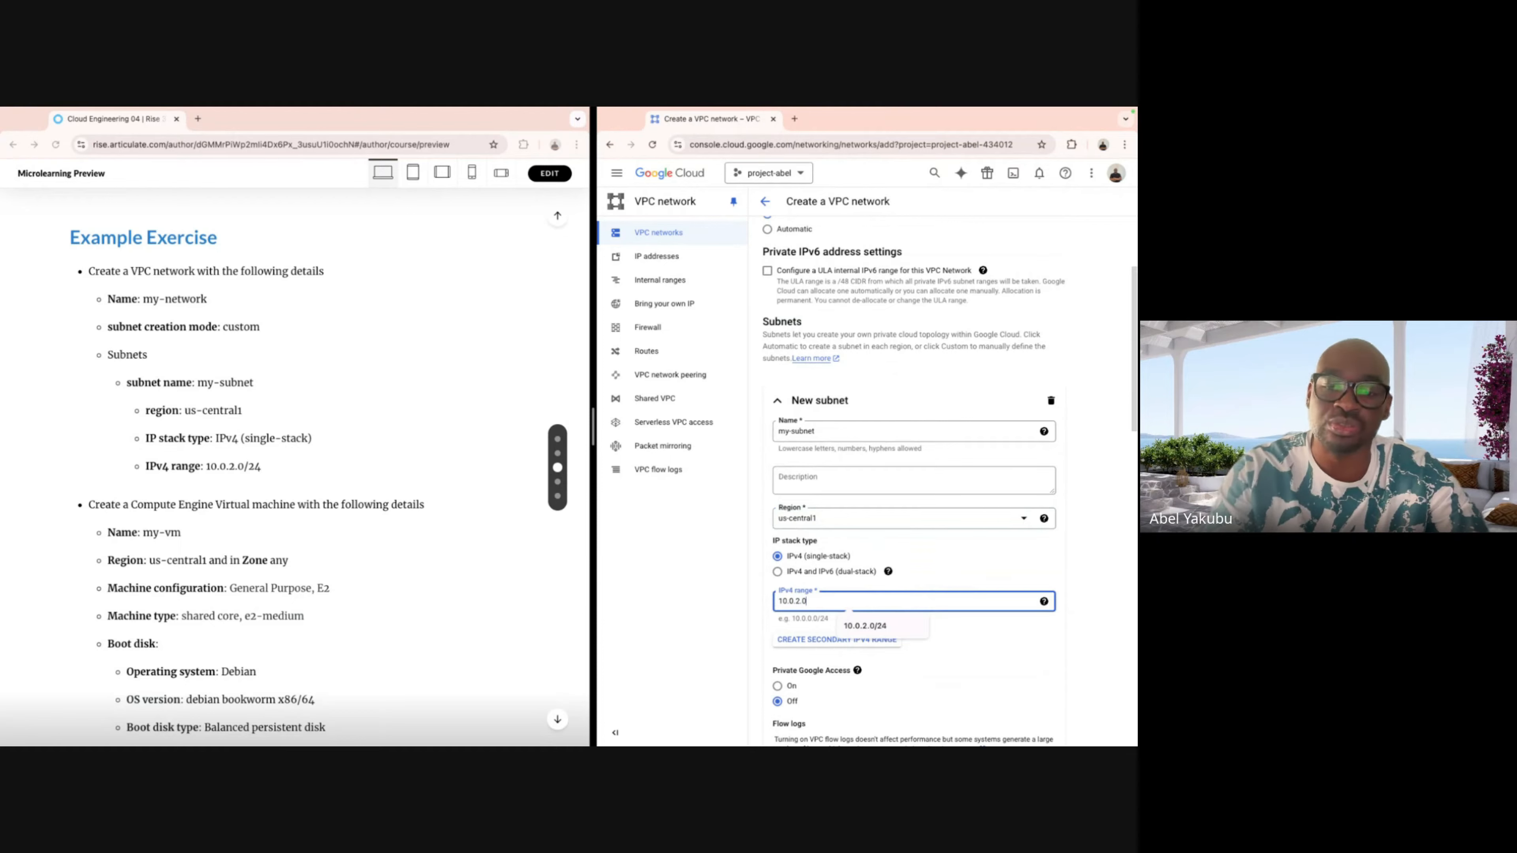
type(".0/24")
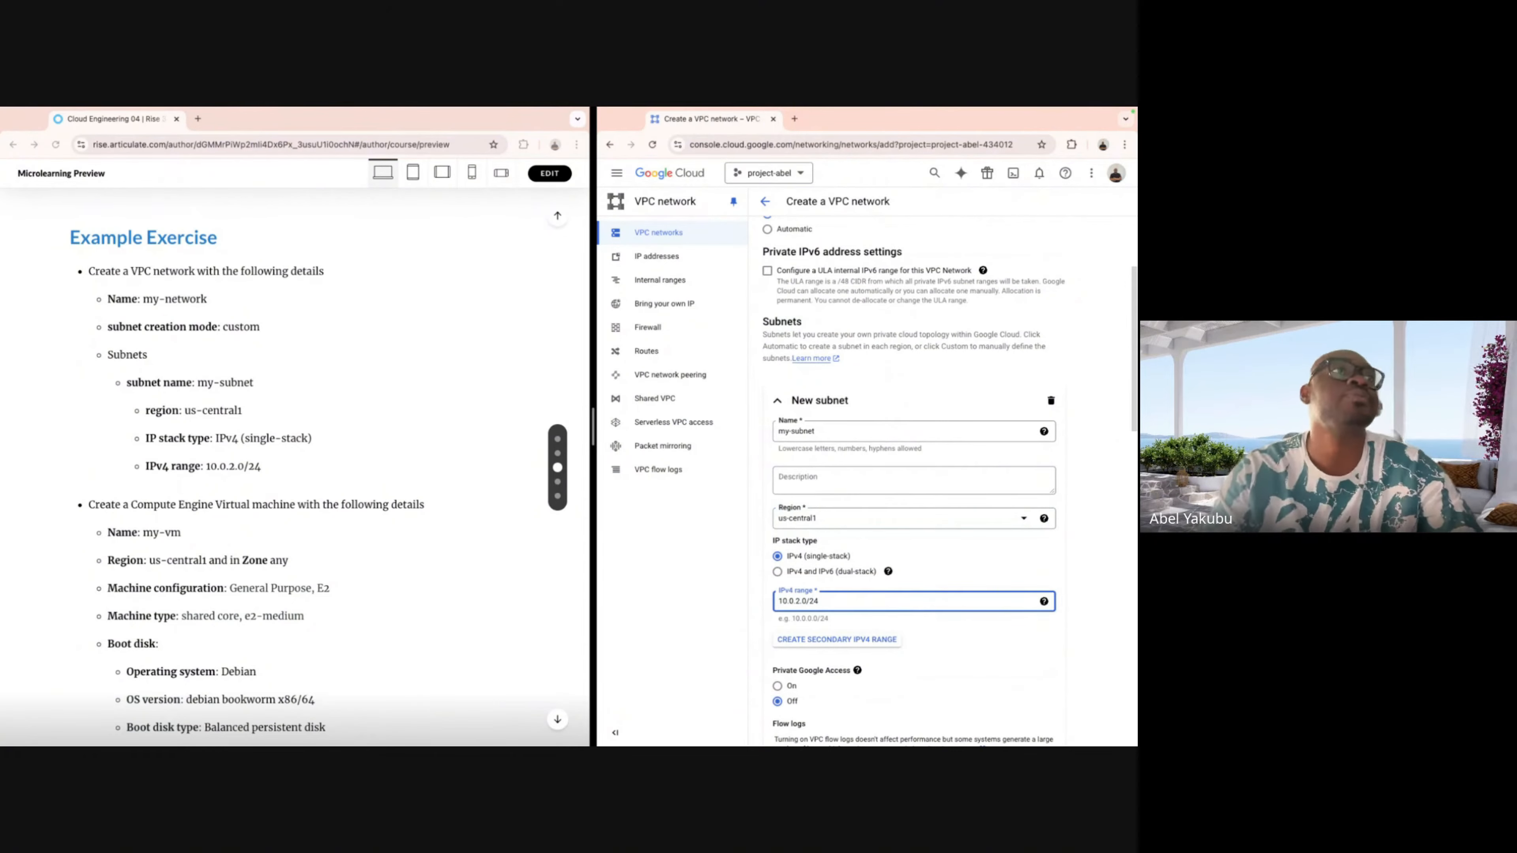
scroll(375, 476, "down", 2)
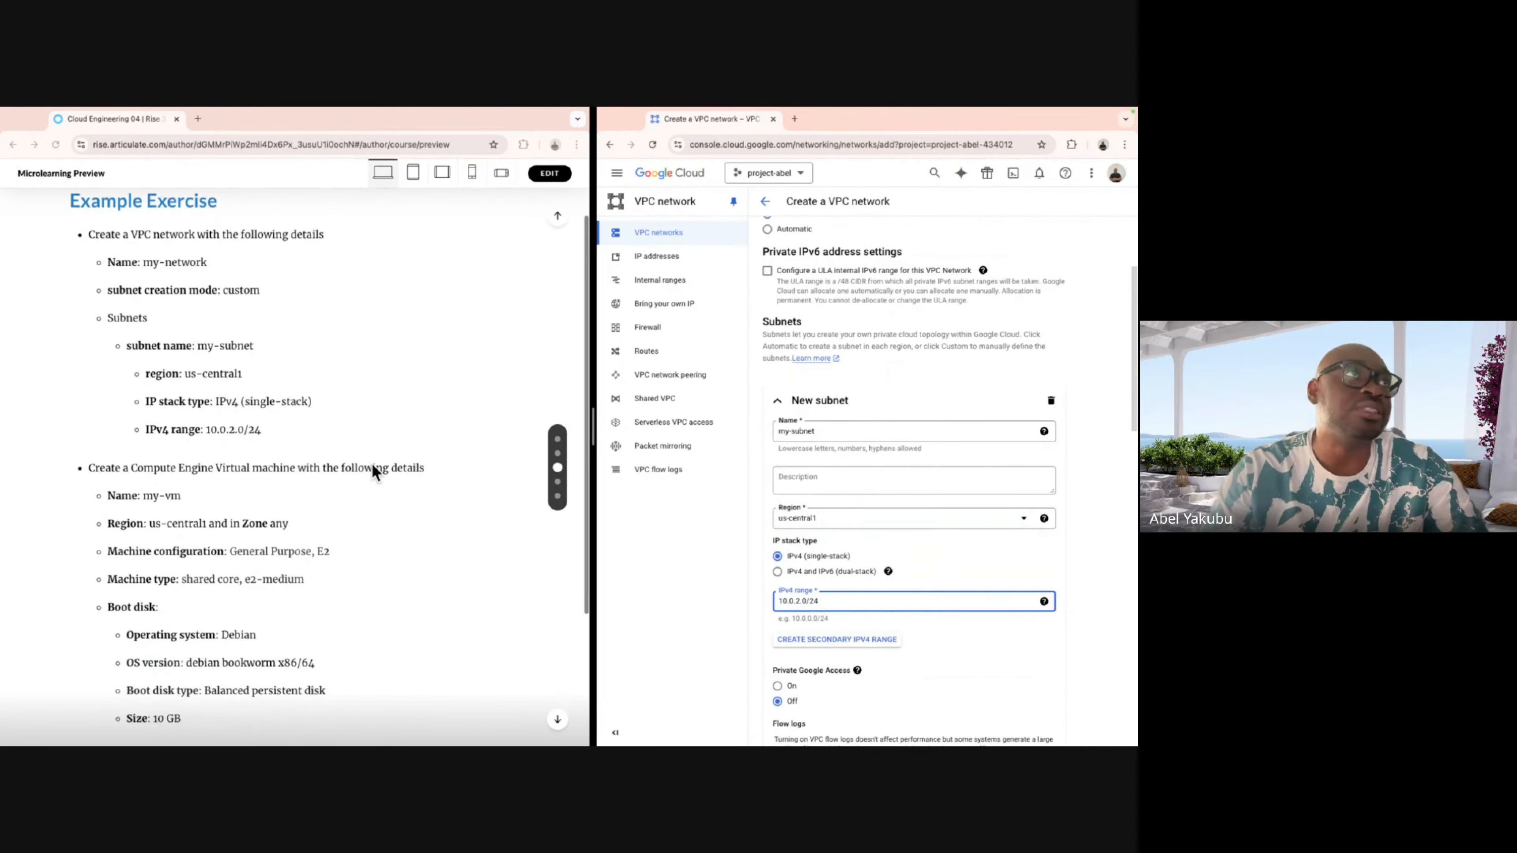
scroll(998, 571, "down", 15)
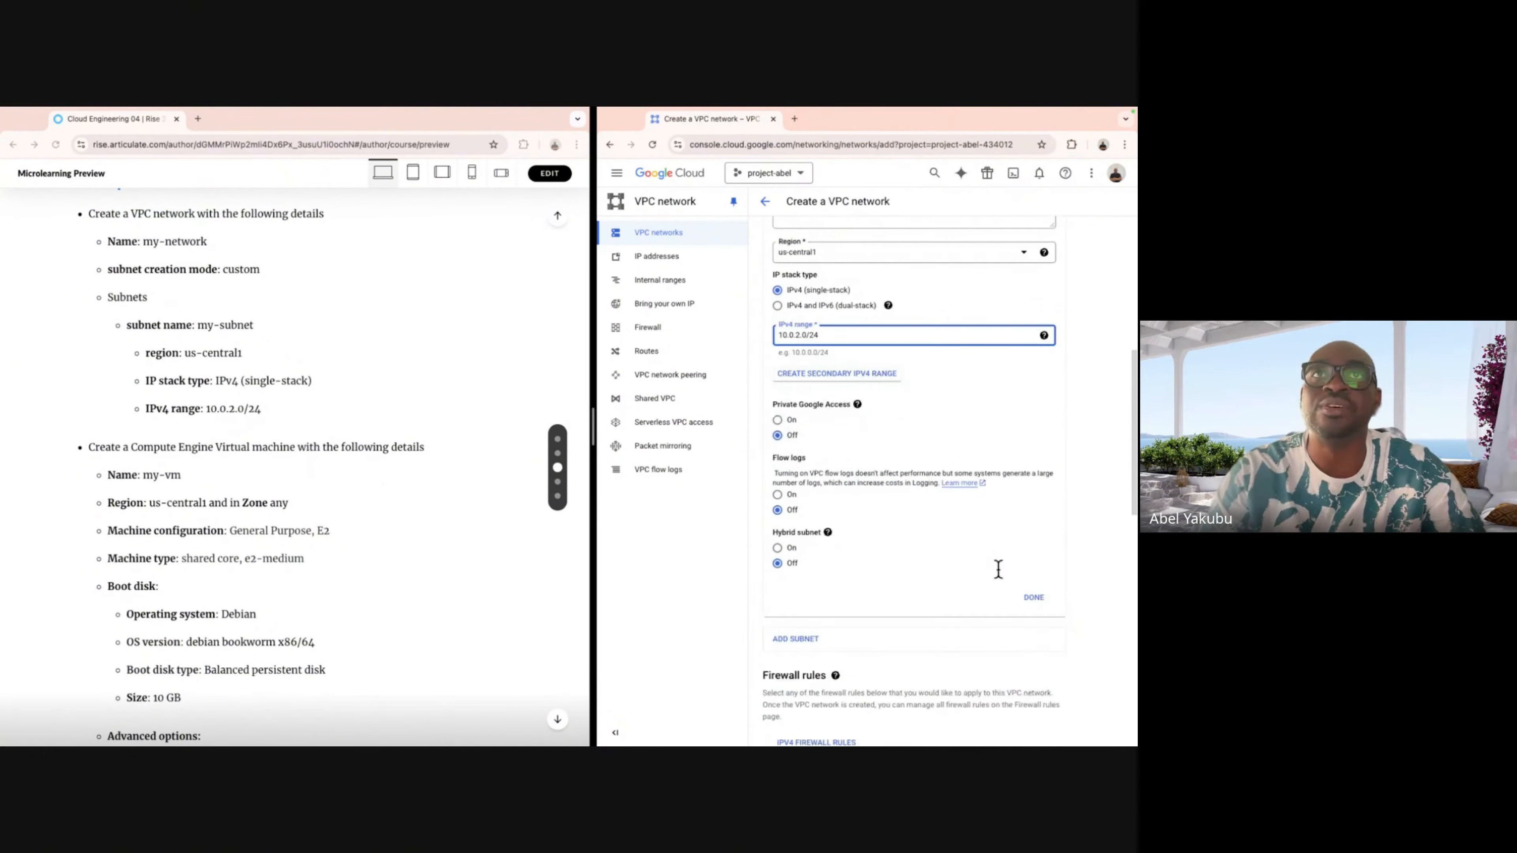
scroll(998, 570, "down", 3)
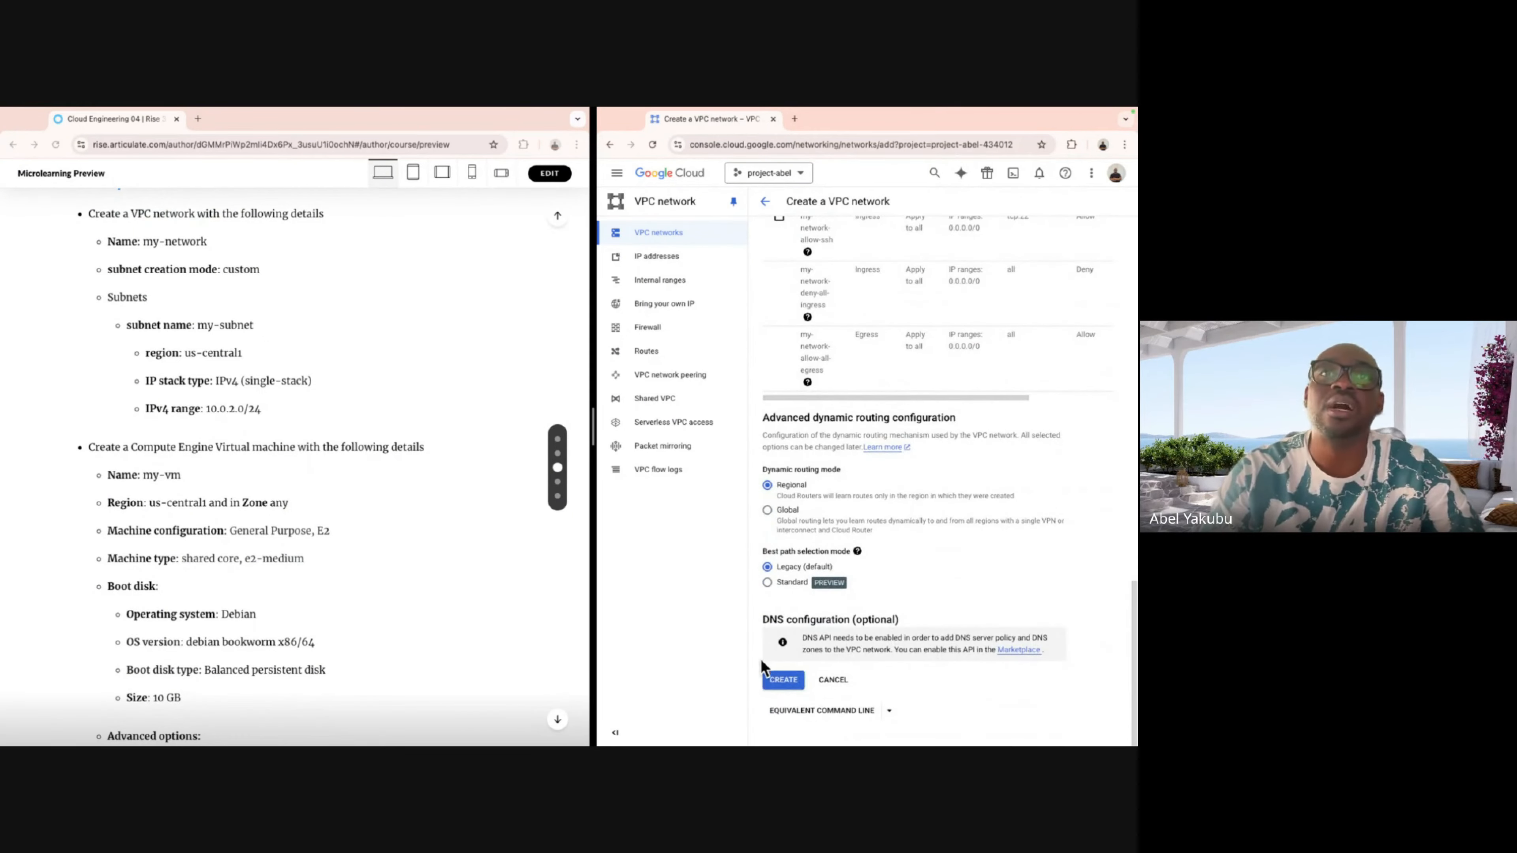
Create my-network and confirm it is listed with 1 subnet beside default.
left_click(783, 679)
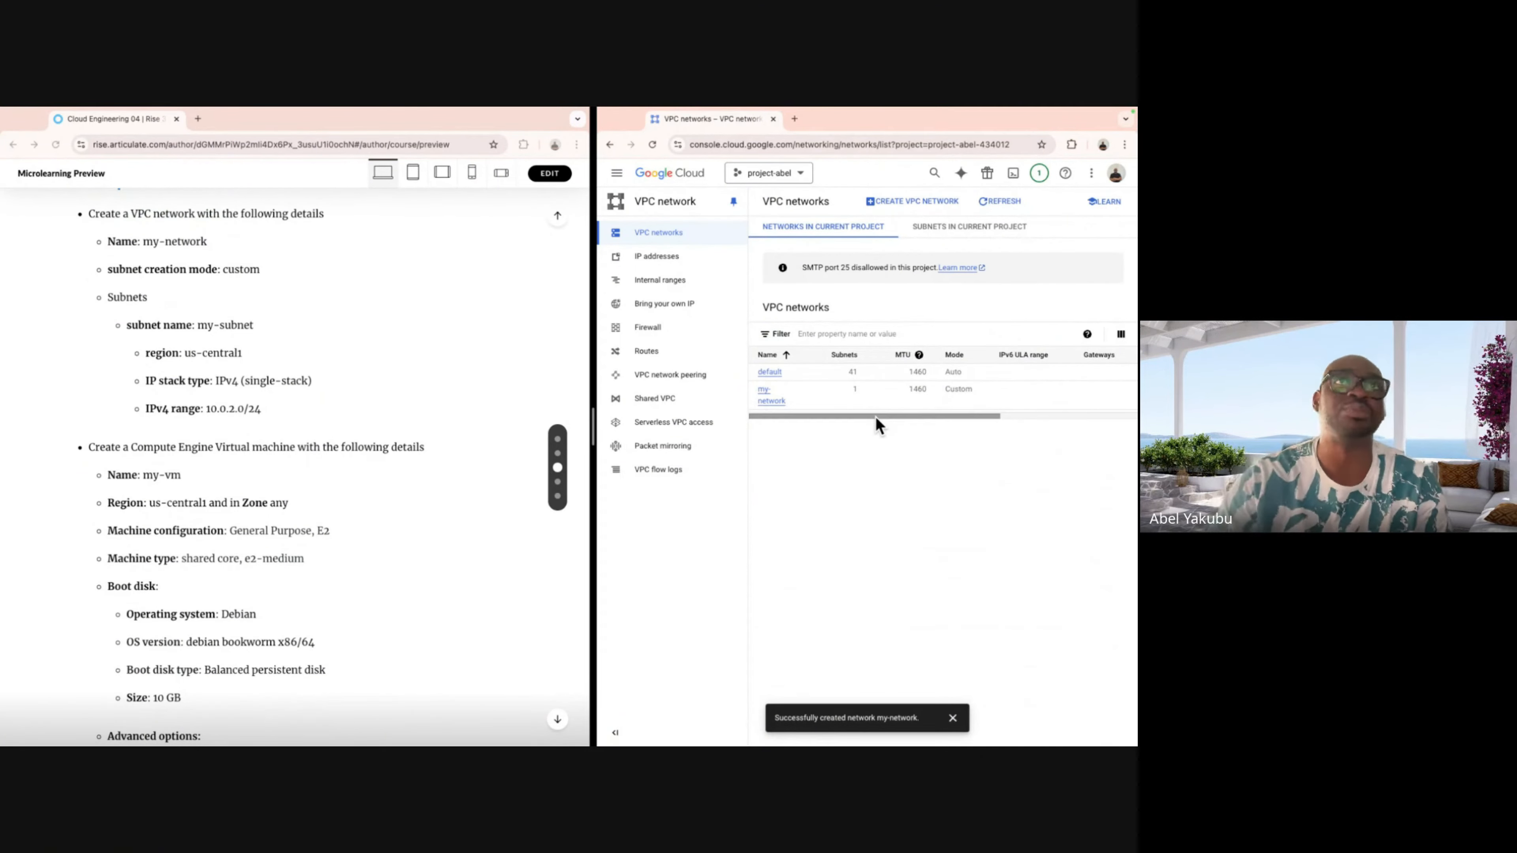
left_click(775, 399)
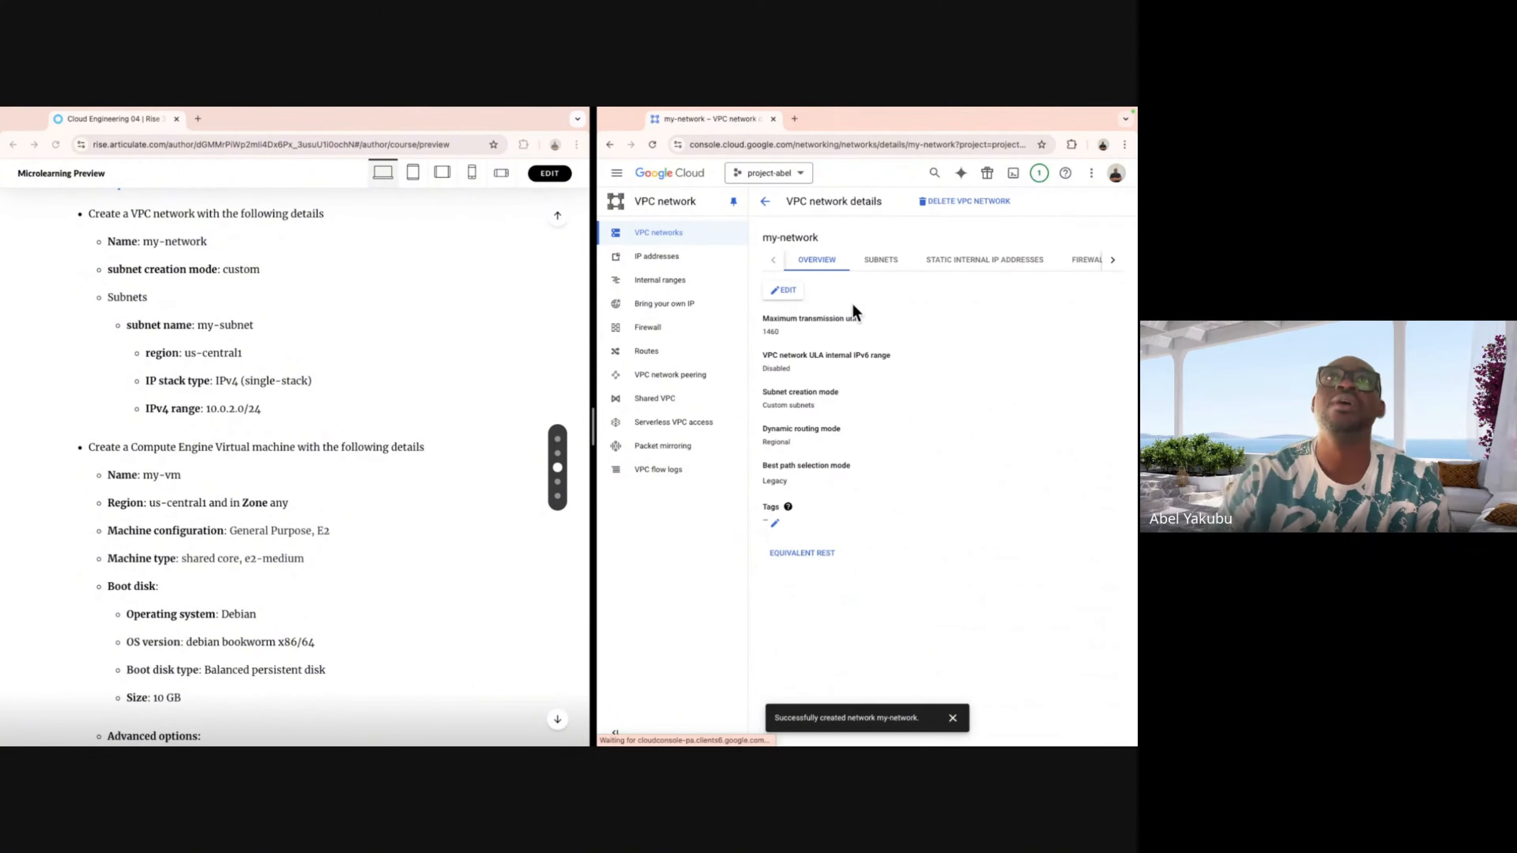
left_click(892, 266)
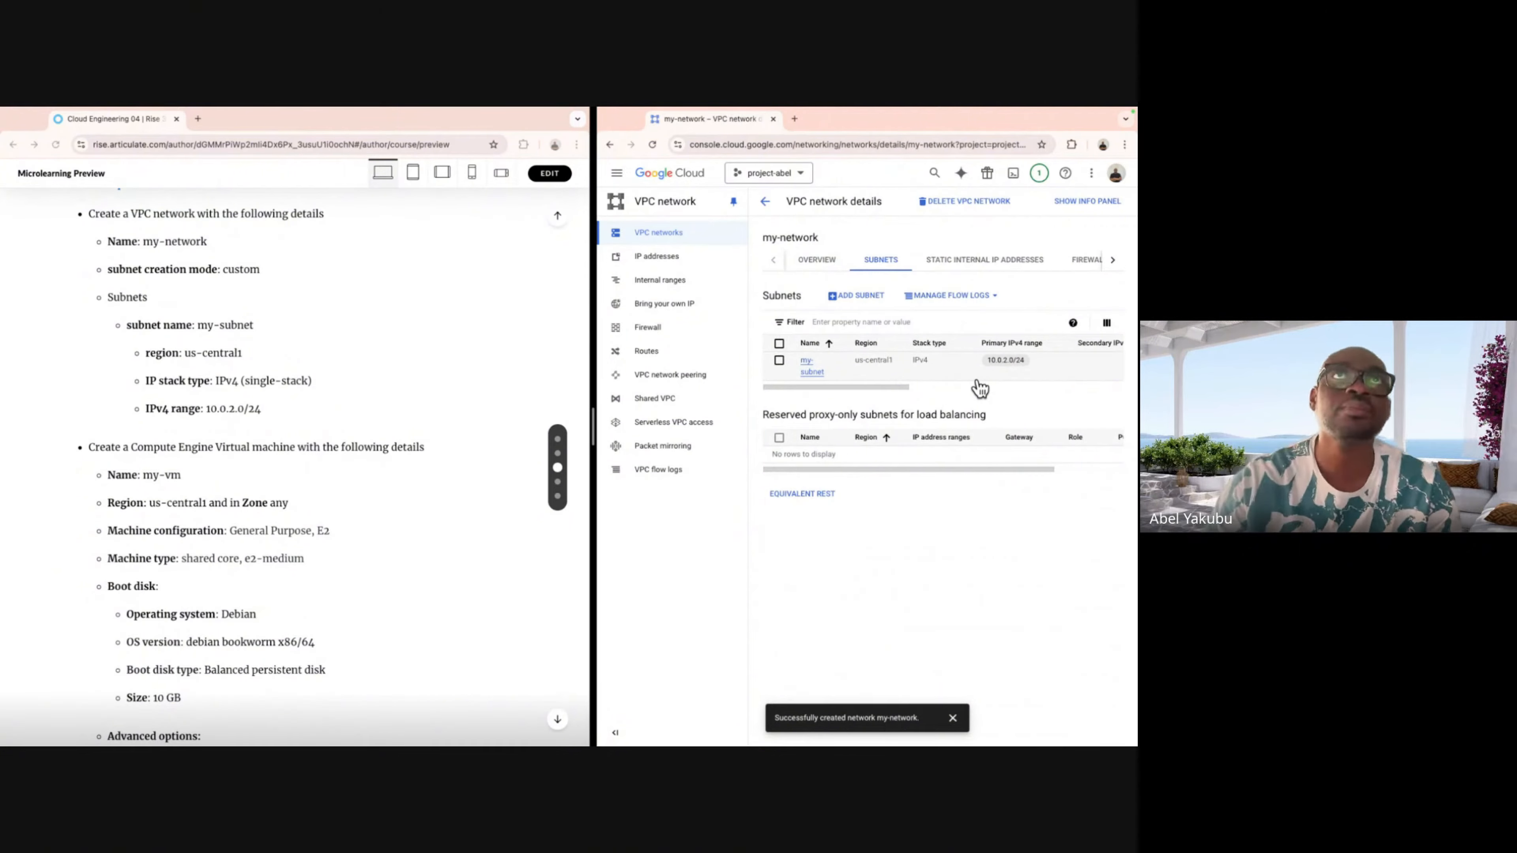
left_click(763, 204)
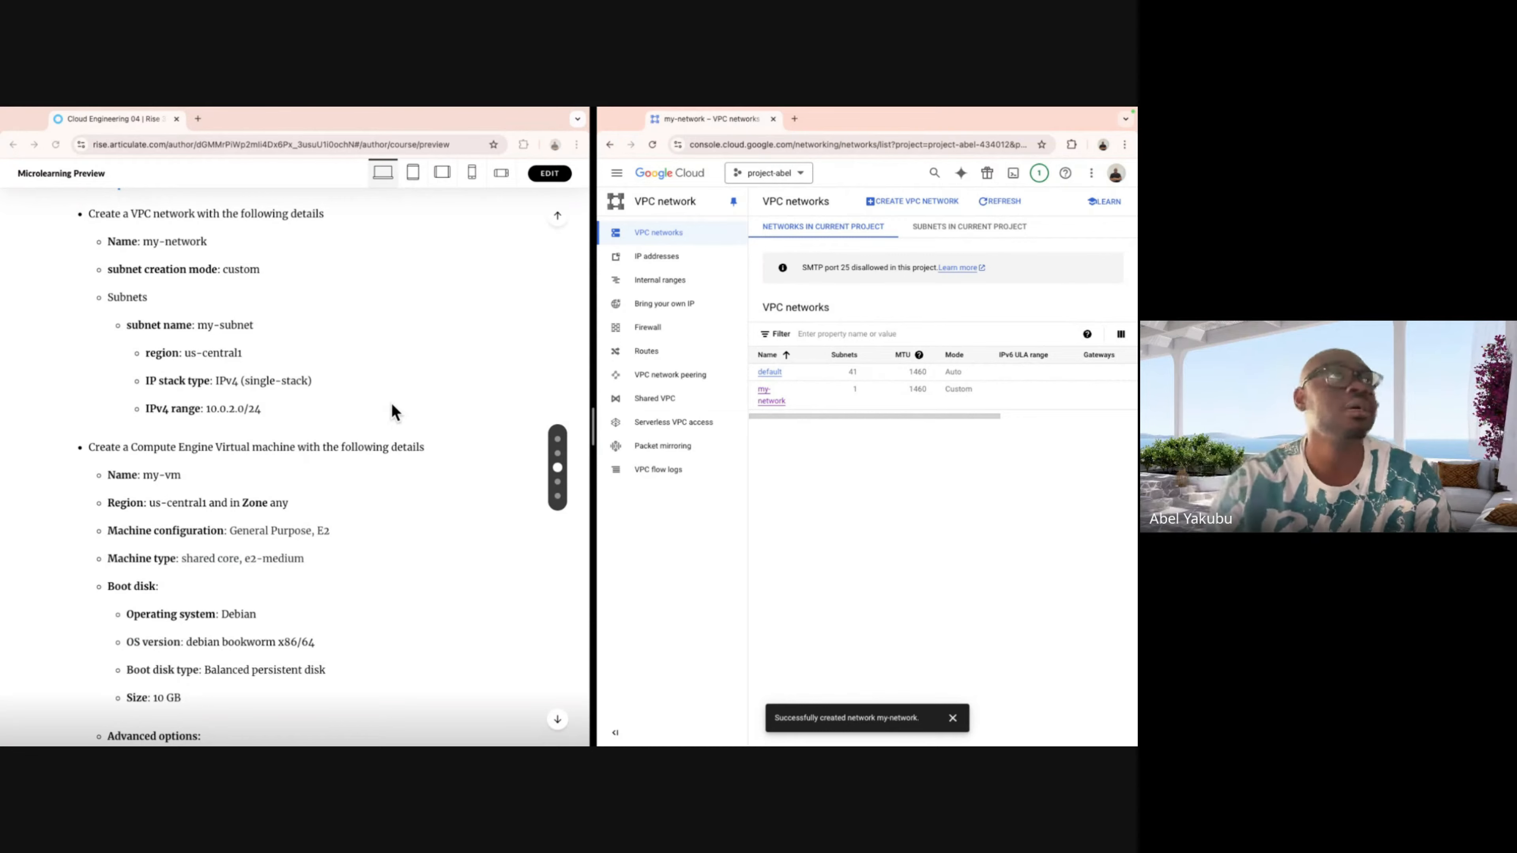
Go to Compute Engine's VM instances page through the navigation menu.
scroll(391, 414, "down", 3)
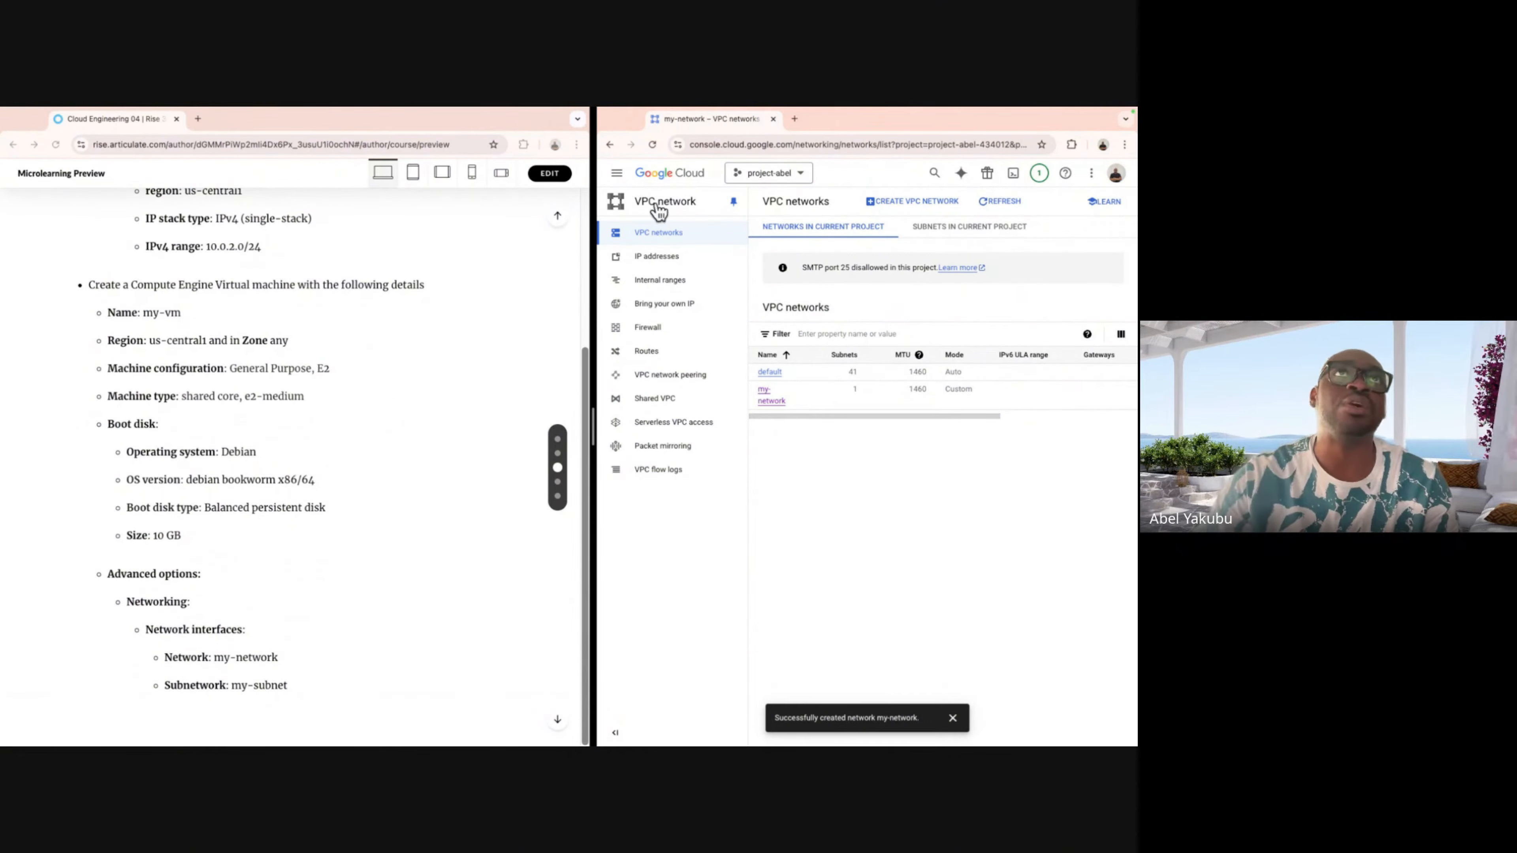
left_click(616, 173)
mouse_move(637, 240)
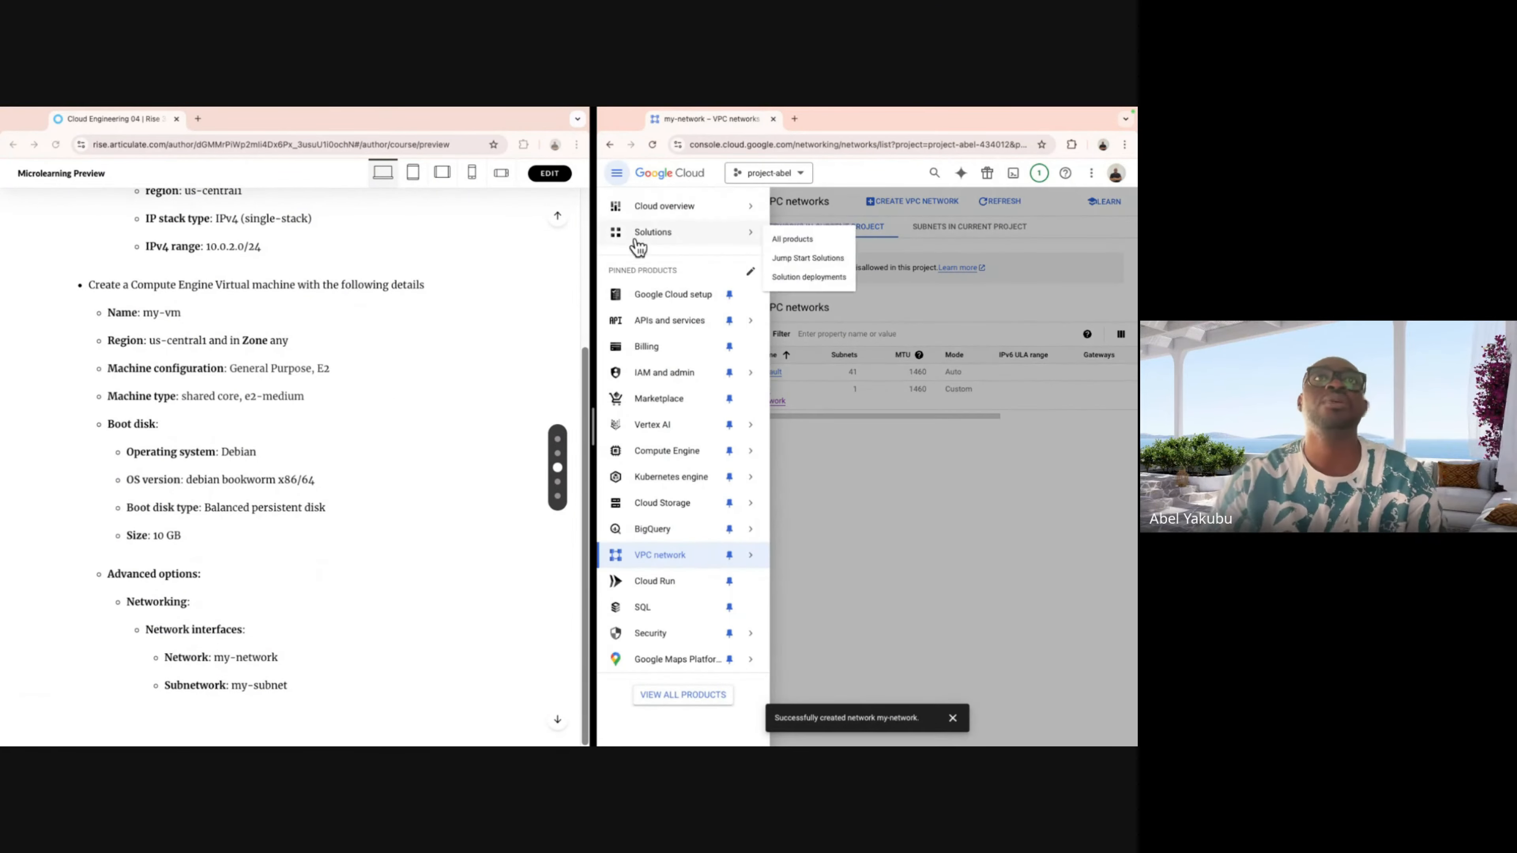
left_click(654, 455)
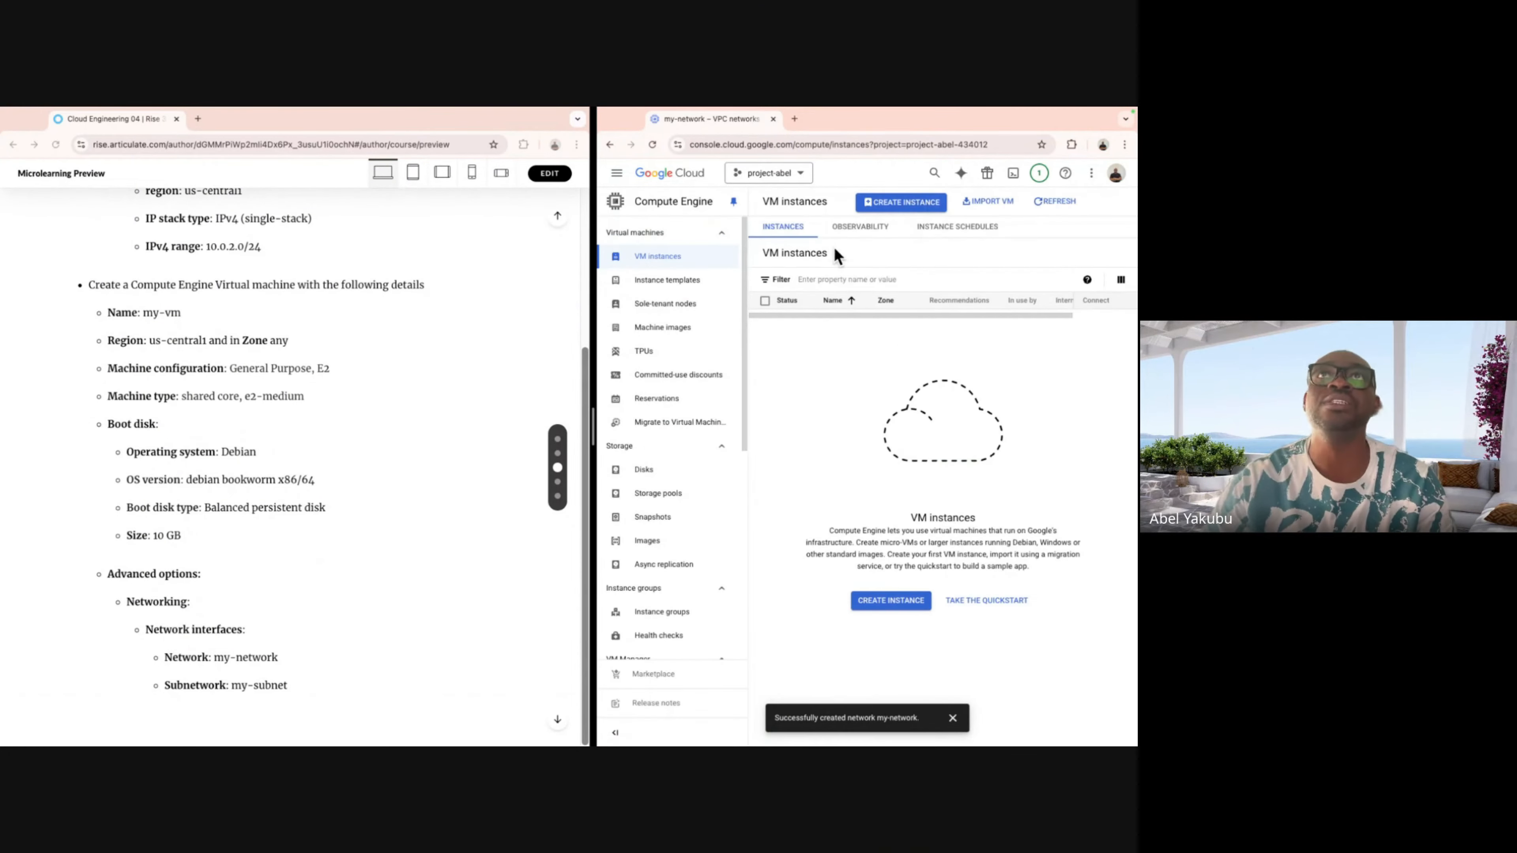
Start a new VM instance and replace its default name with my-vm.
left_click(897, 204)
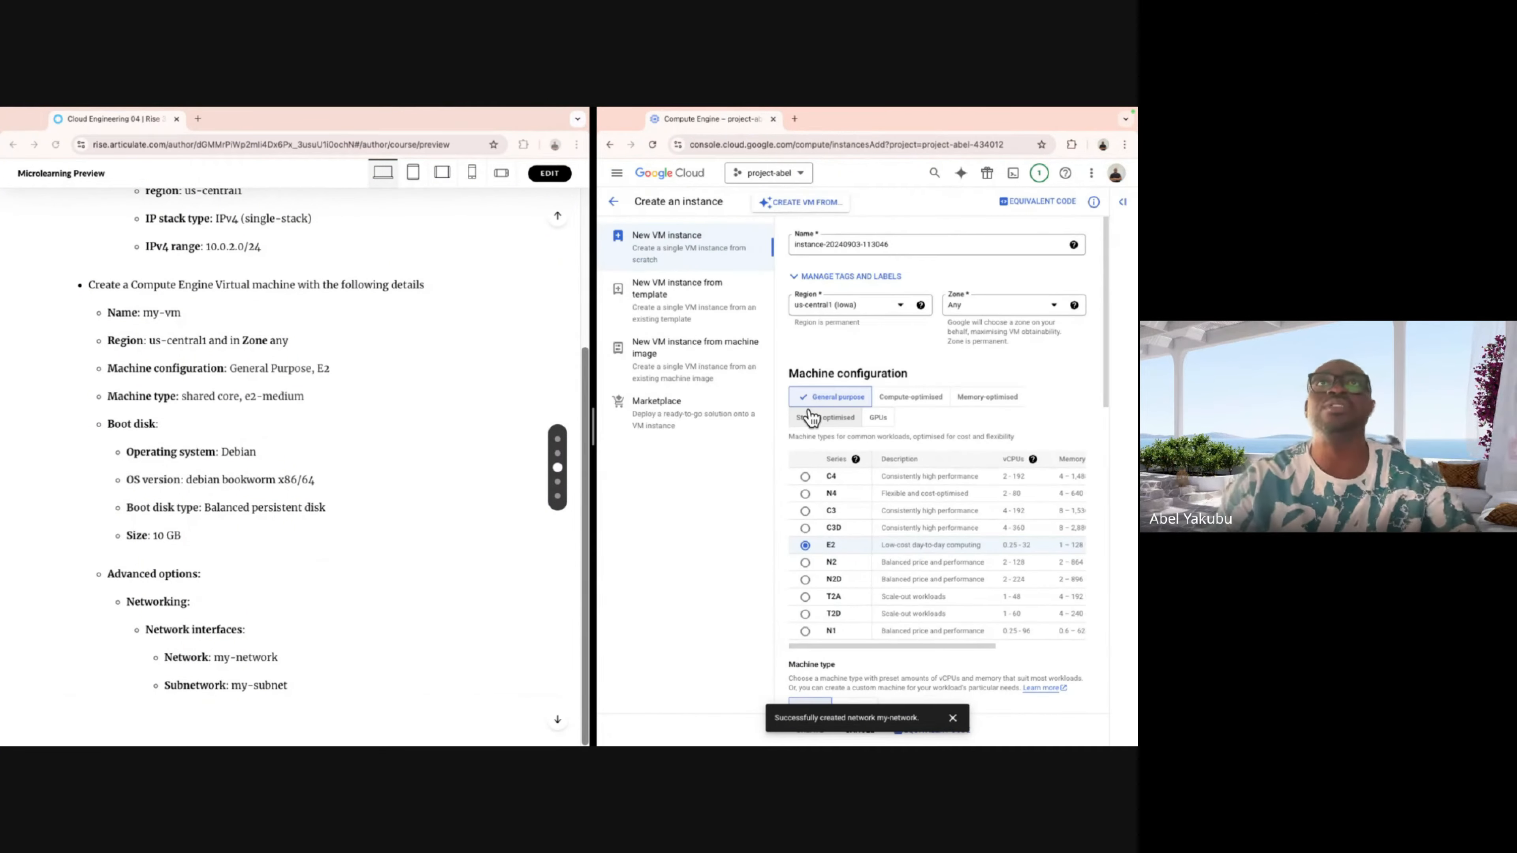
left_click_drag(911, 243, 742, 245)
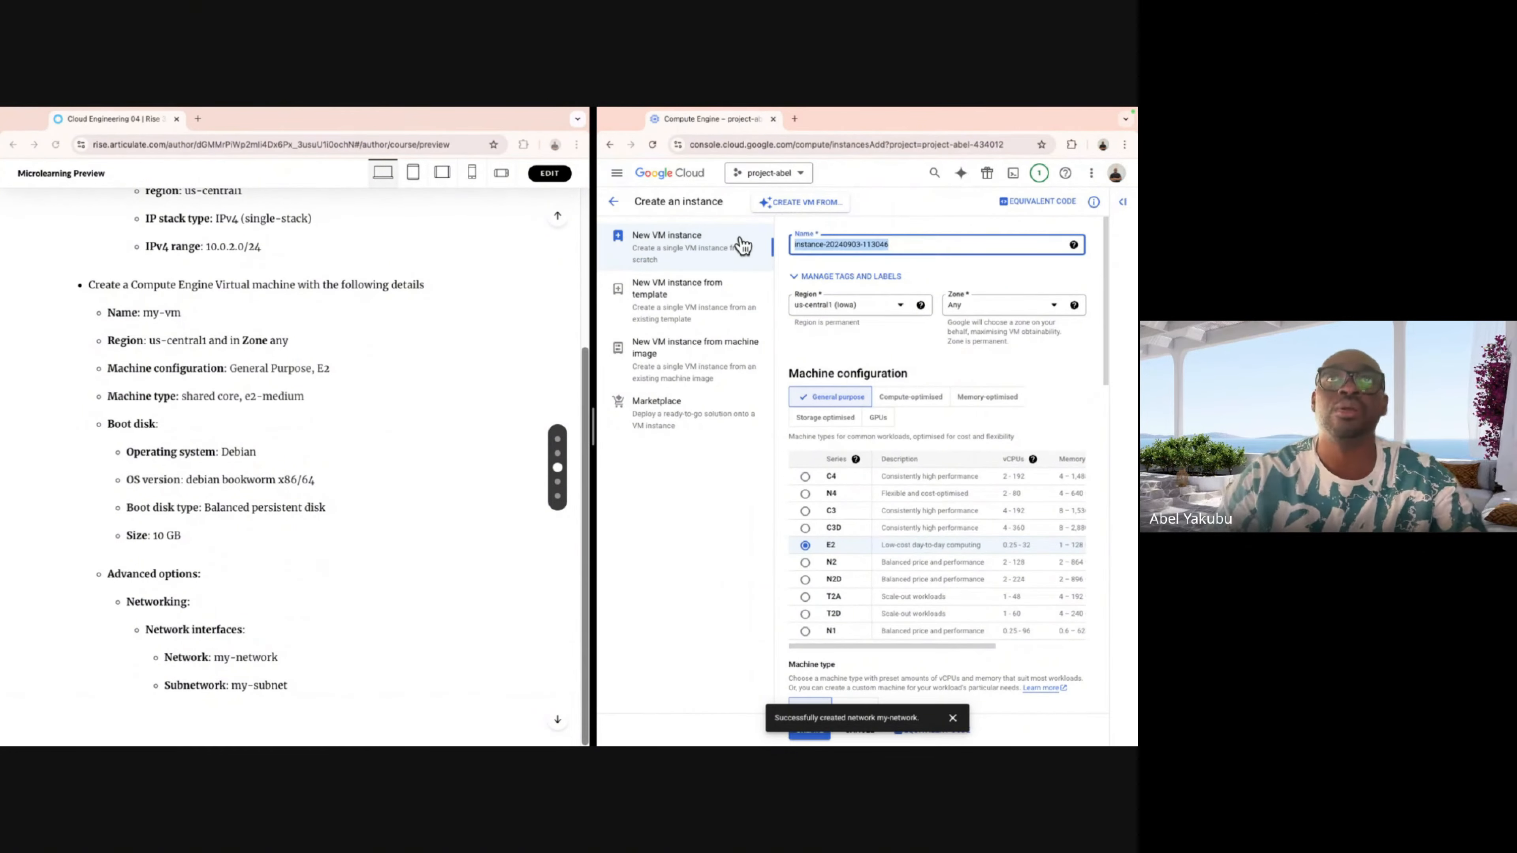
key("BackSpace")
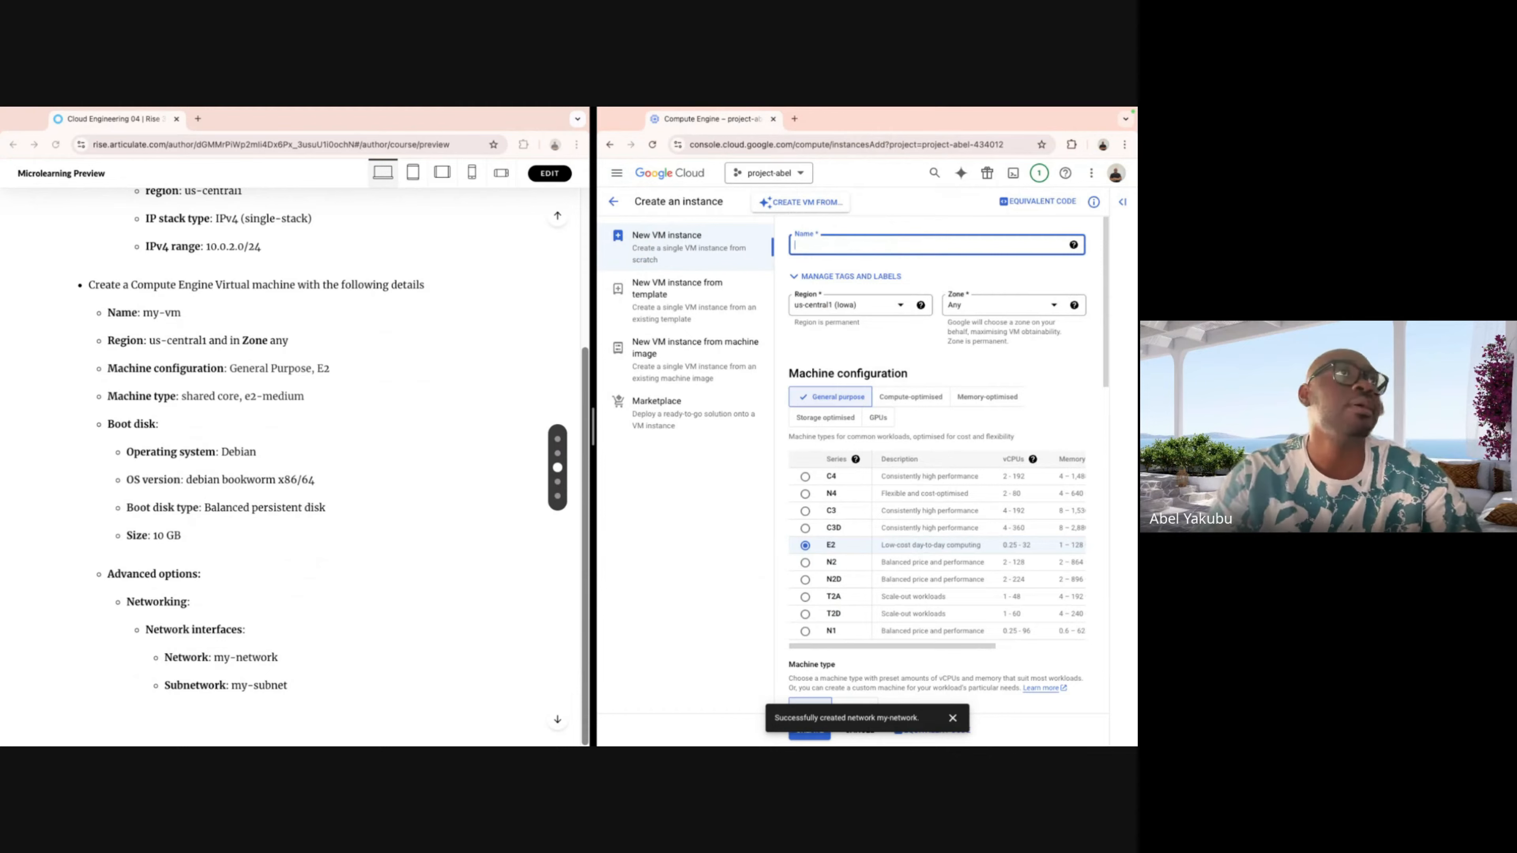
type("my-vm")
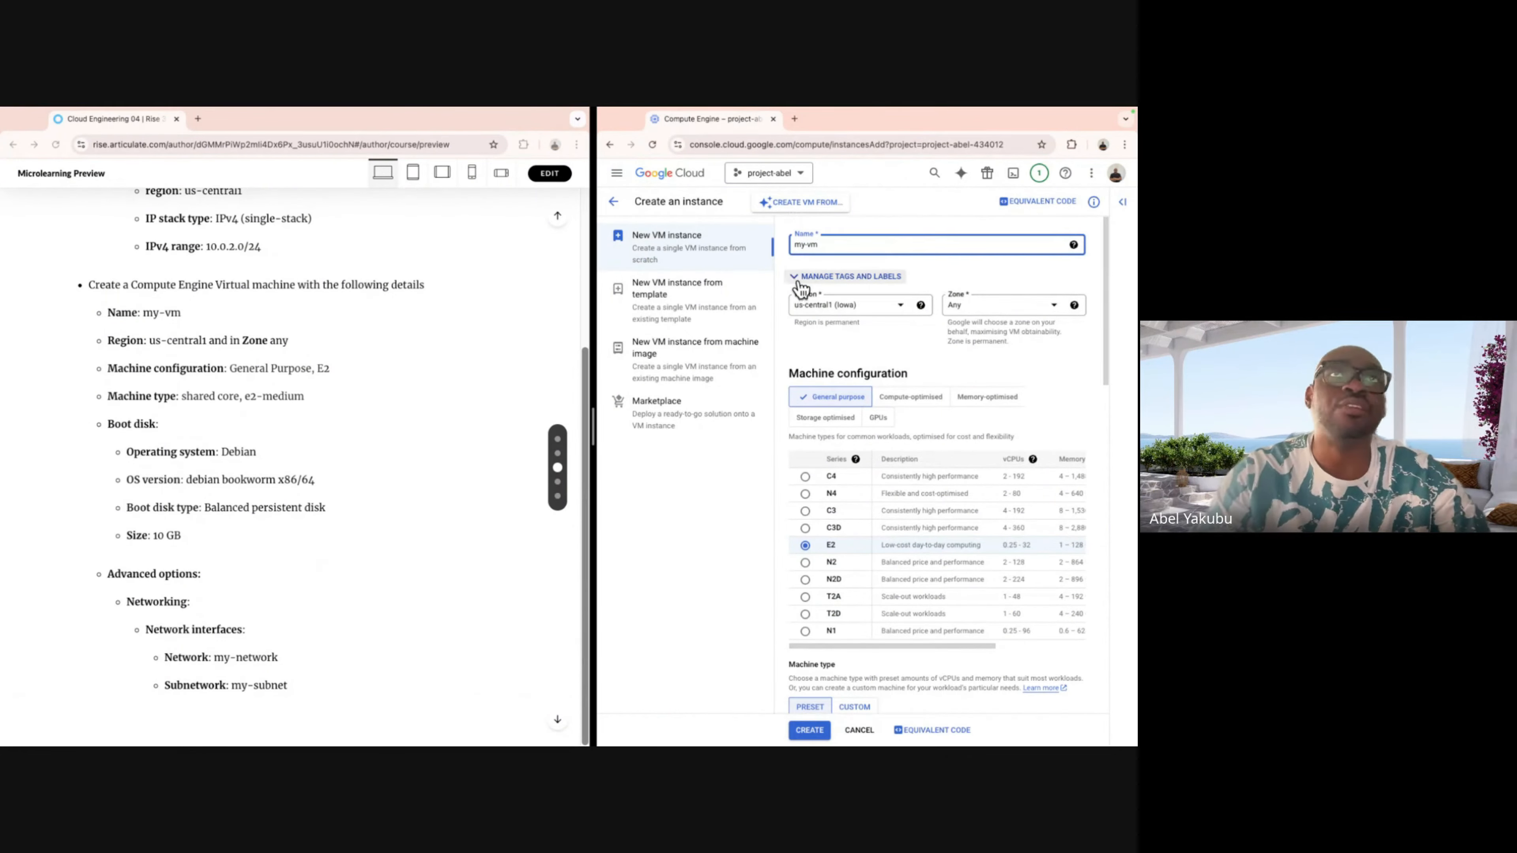
Set the instance region to us-central1 (Iowa) and the zone to Any.
left_click(863, 311)
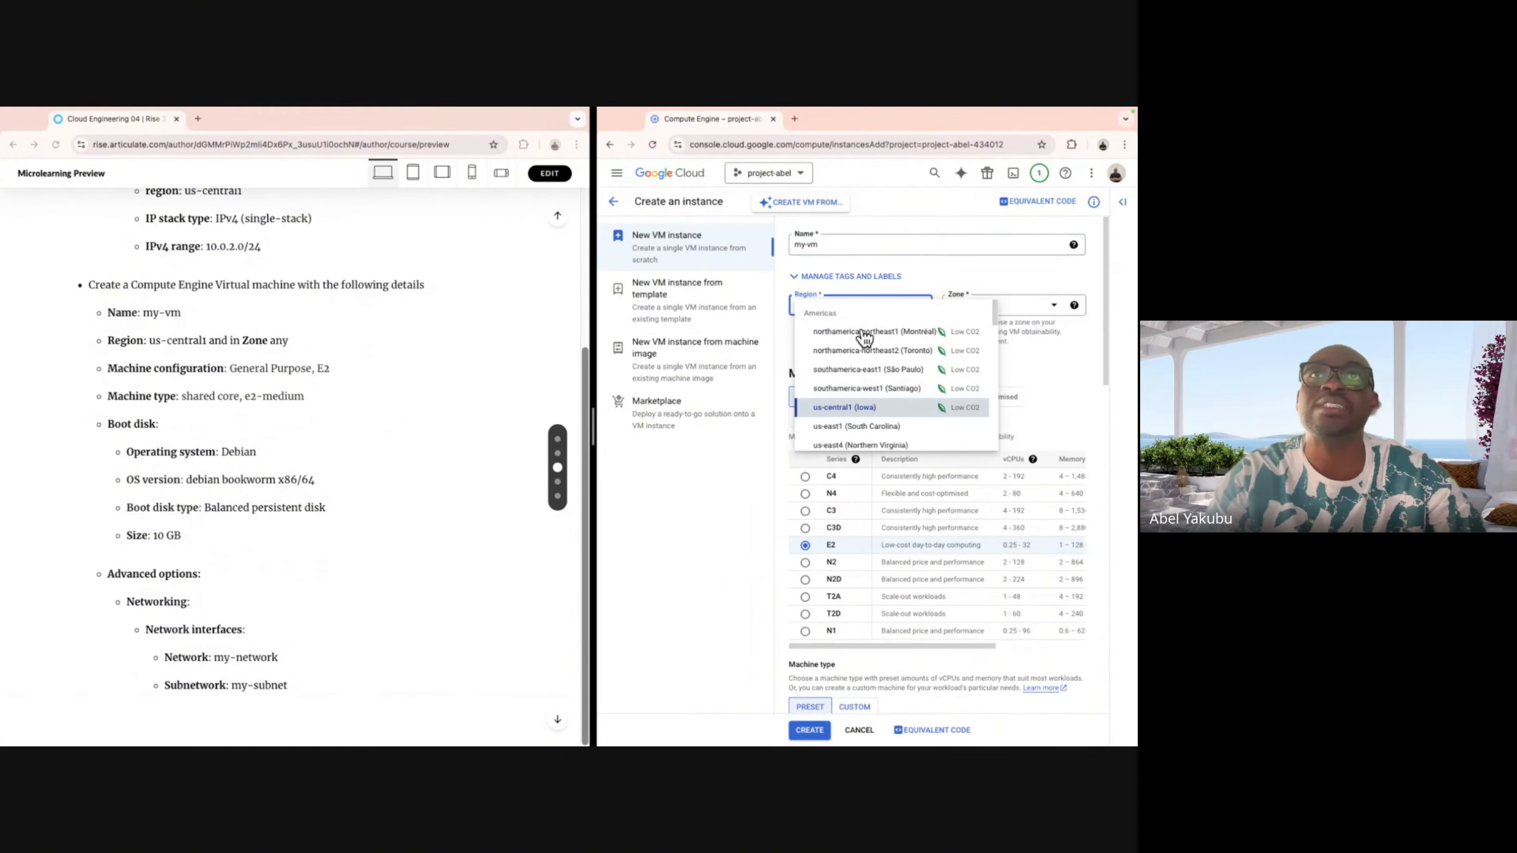
left_click(838, 410)
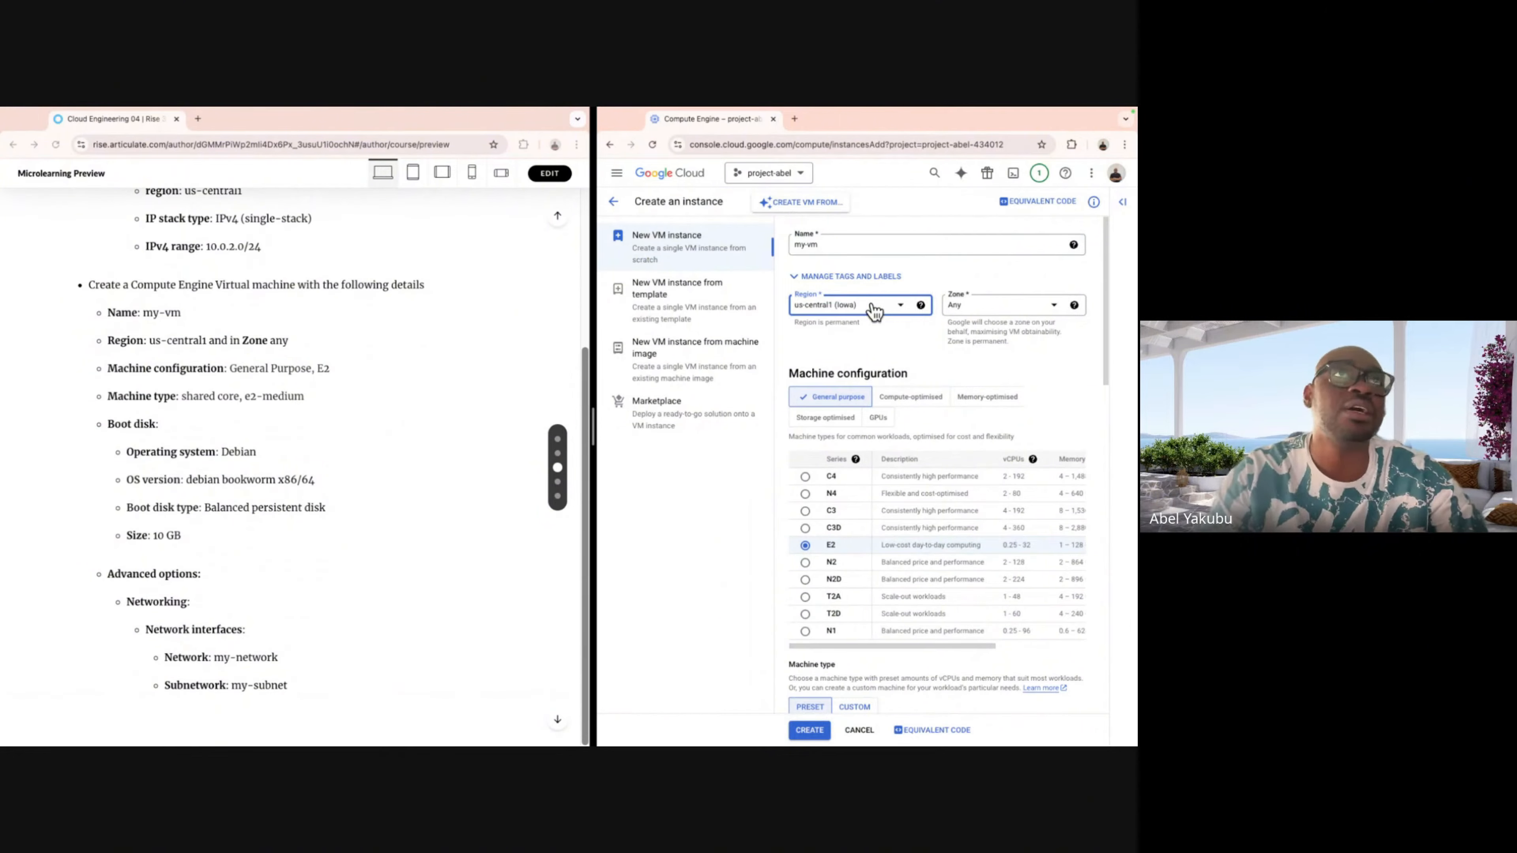
left_click(1013, 308)
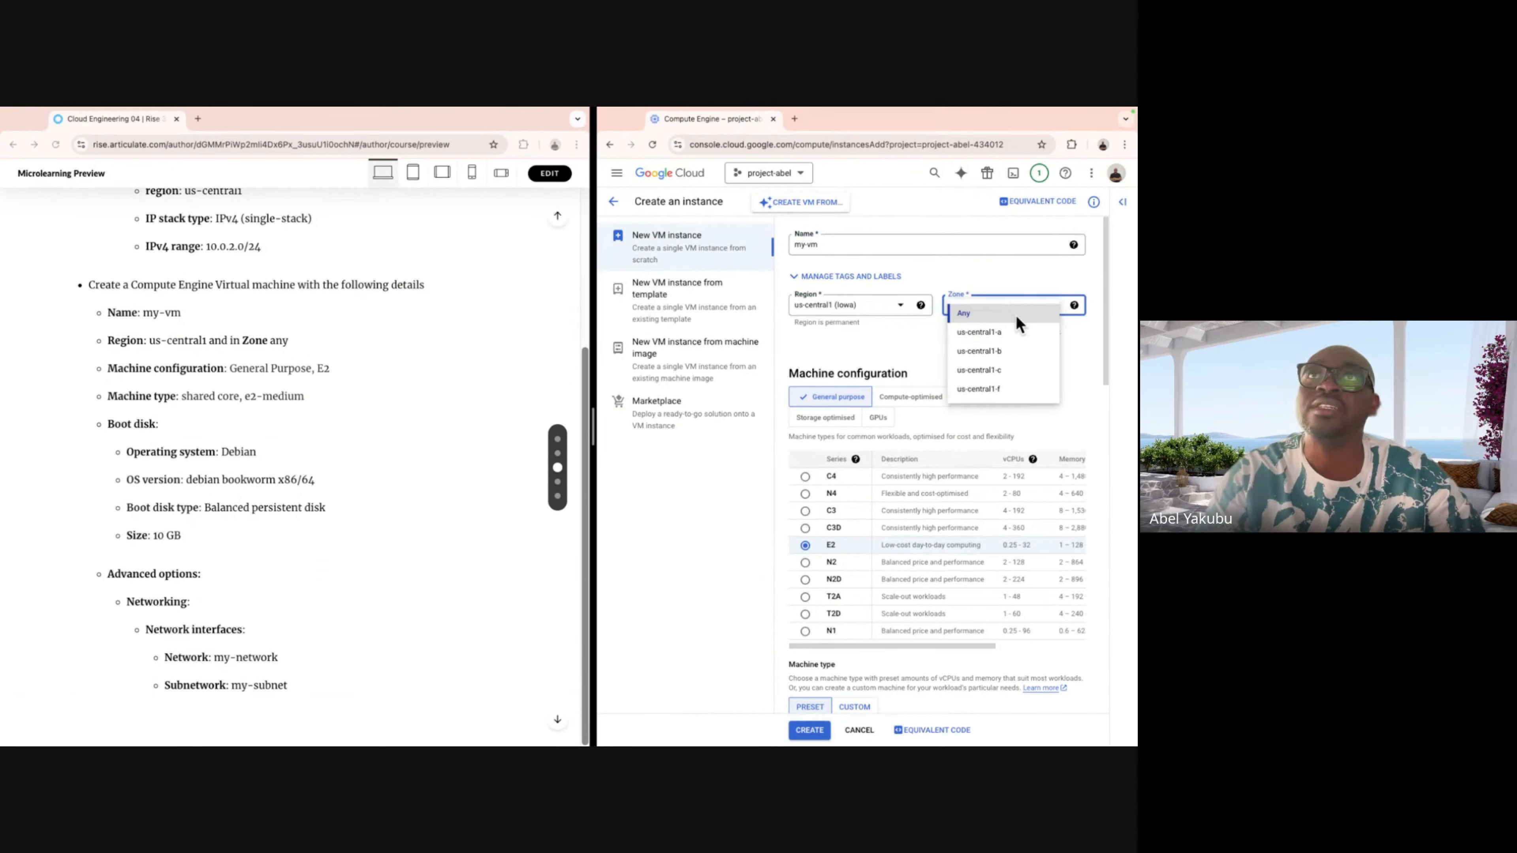
left_click(1017, 312)
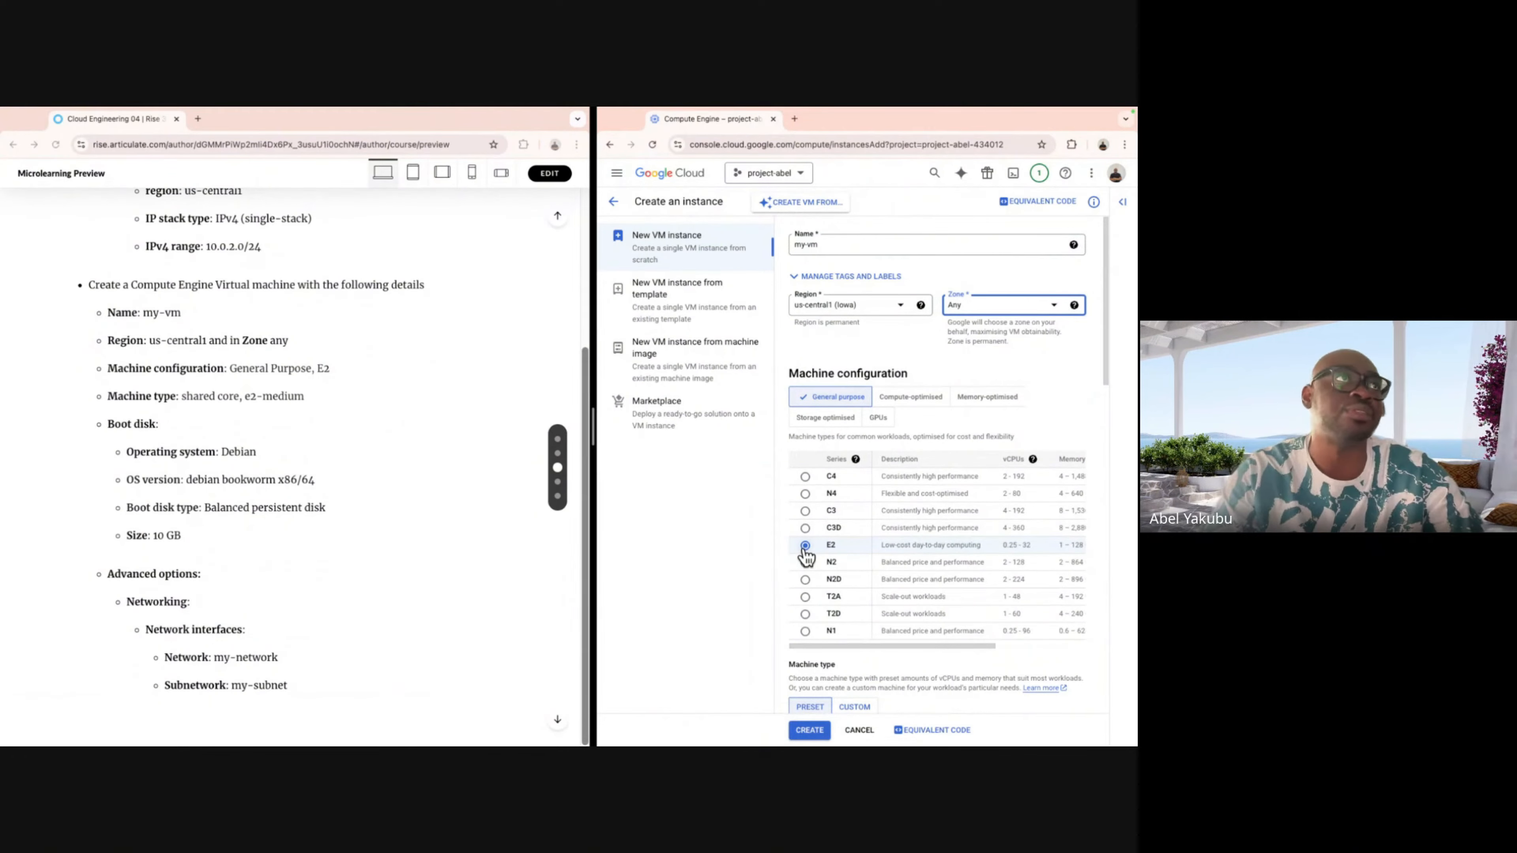
Choose the shared-core e2-medium machine type (2 vCPU, 4 GB memory), then scroll down to Boot disk.
scroll(874, 536, "down", 3)
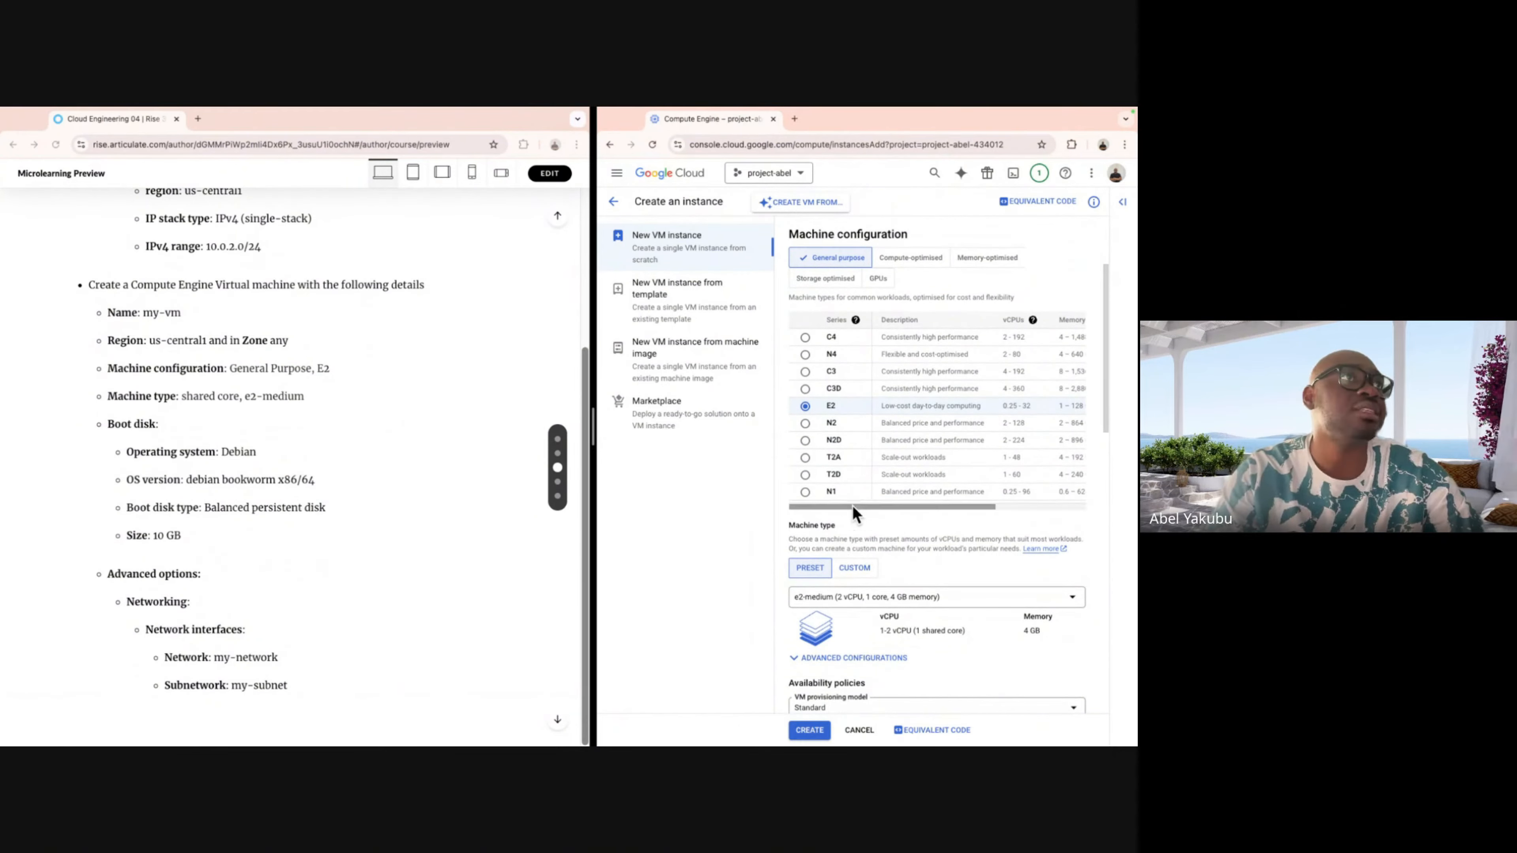
scroll(892, 516, "down", 1)
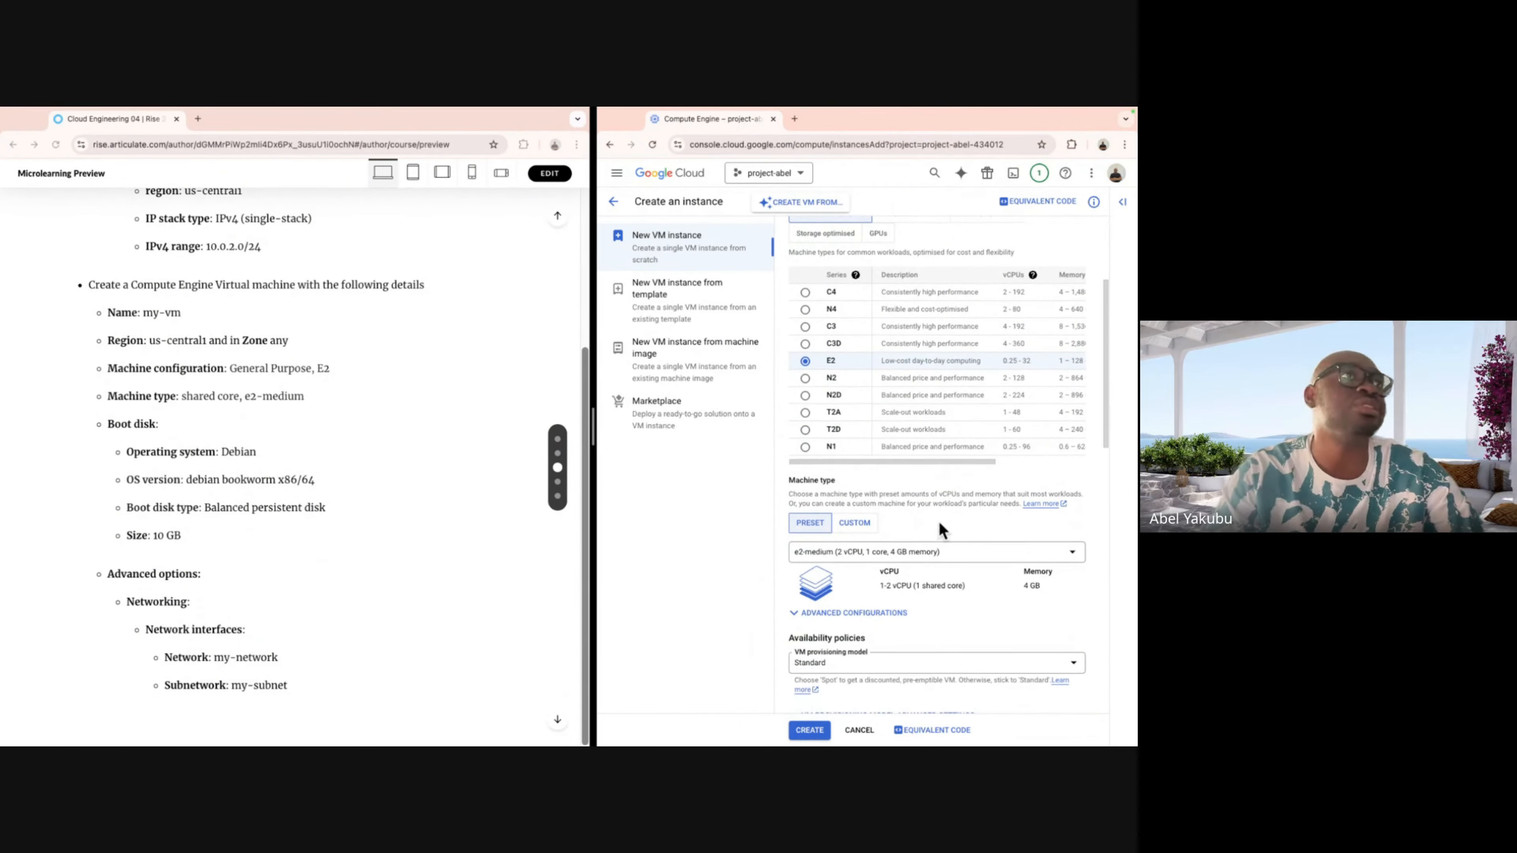
left_click(1035, 556)
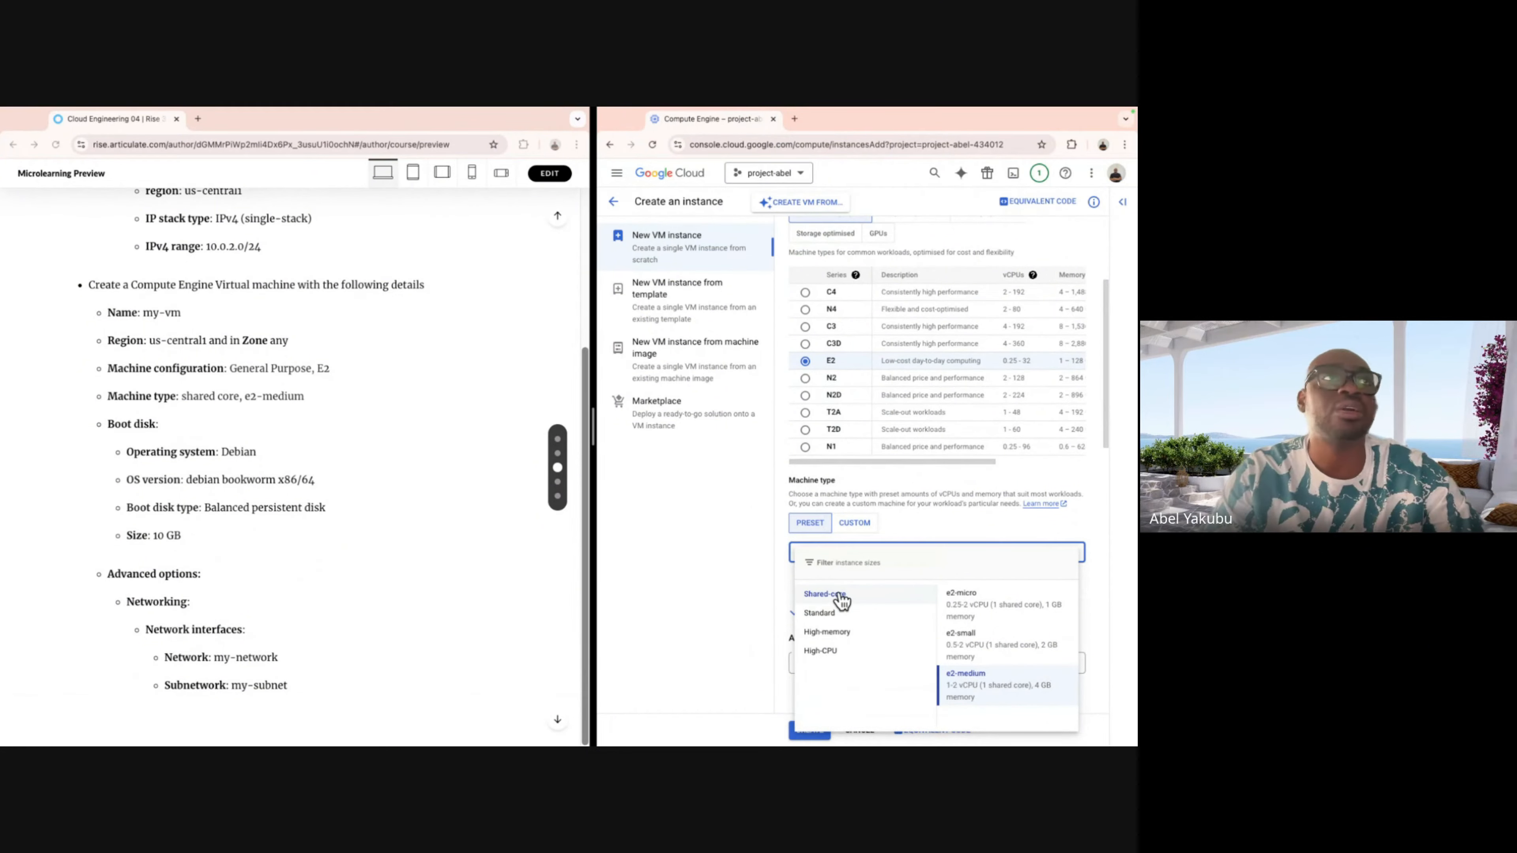
left_click(984, 686)
scroll(993, 537, "down", 5)
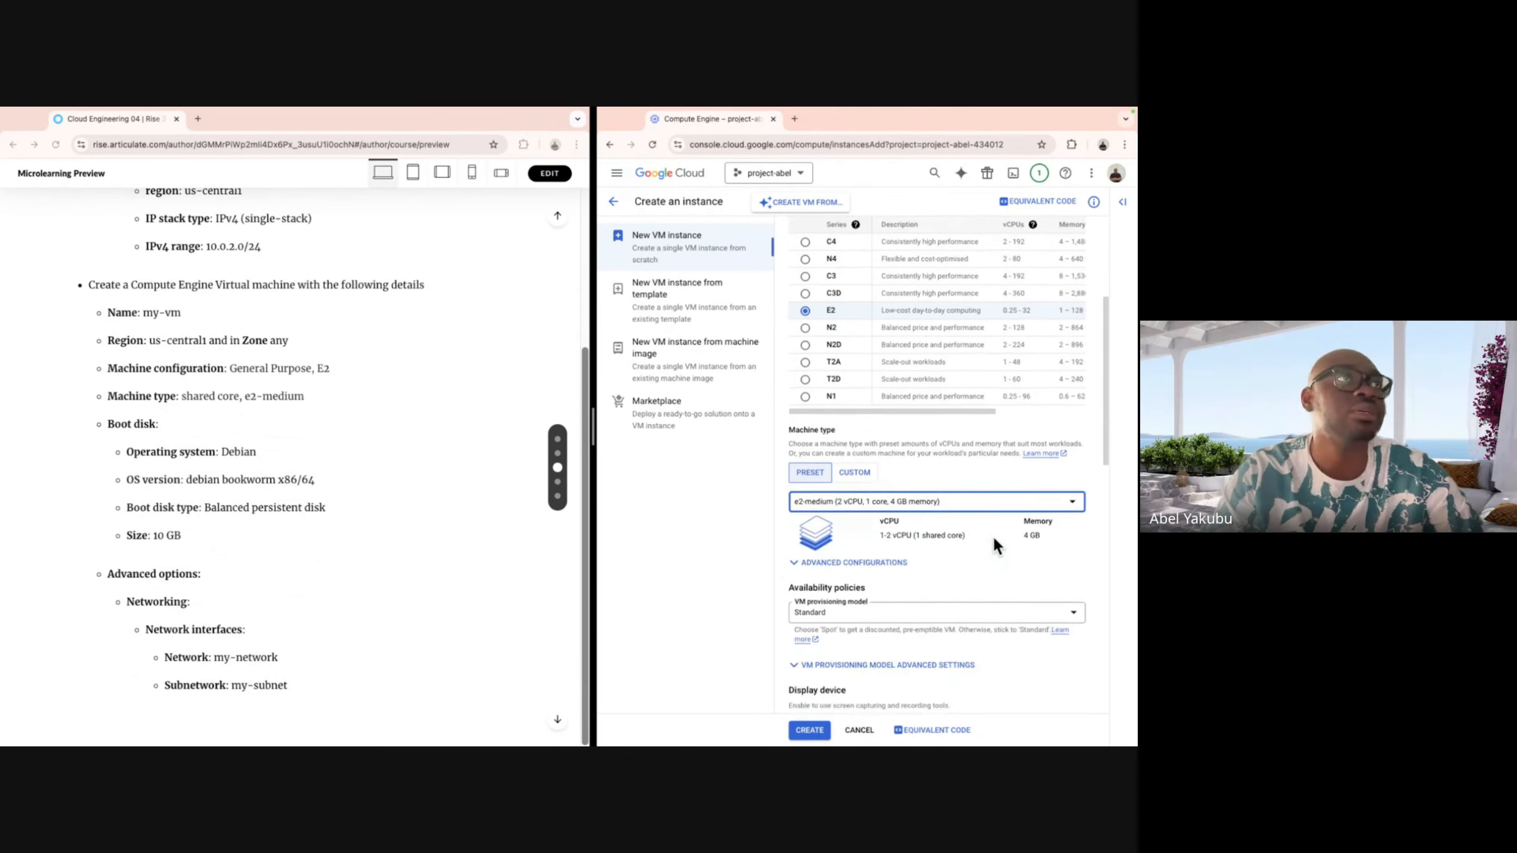
scroll(994, 540, "down", 7)
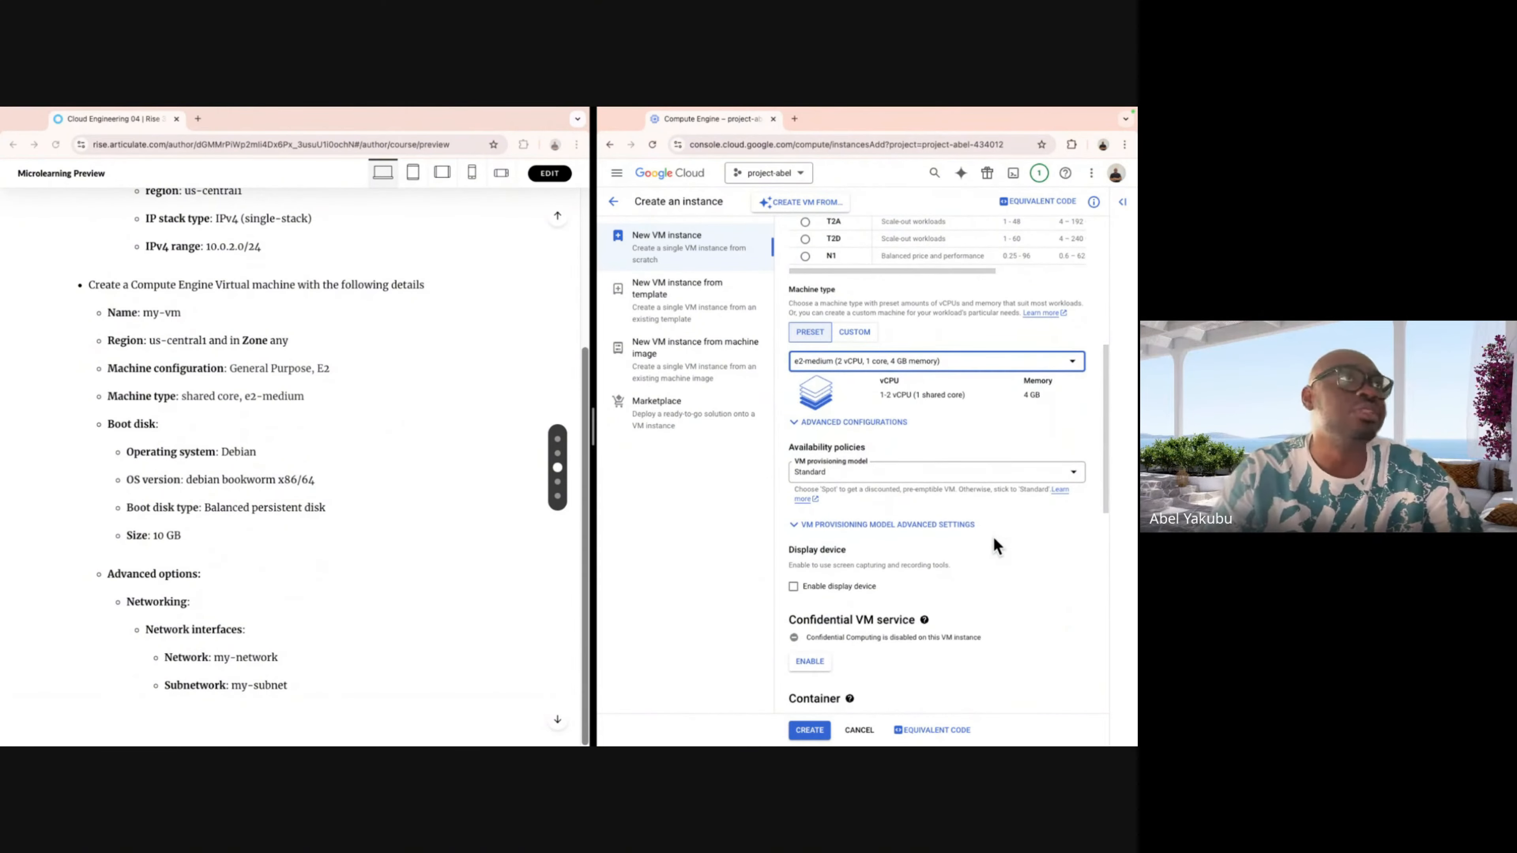
scroll(994, 539, "down", 4)
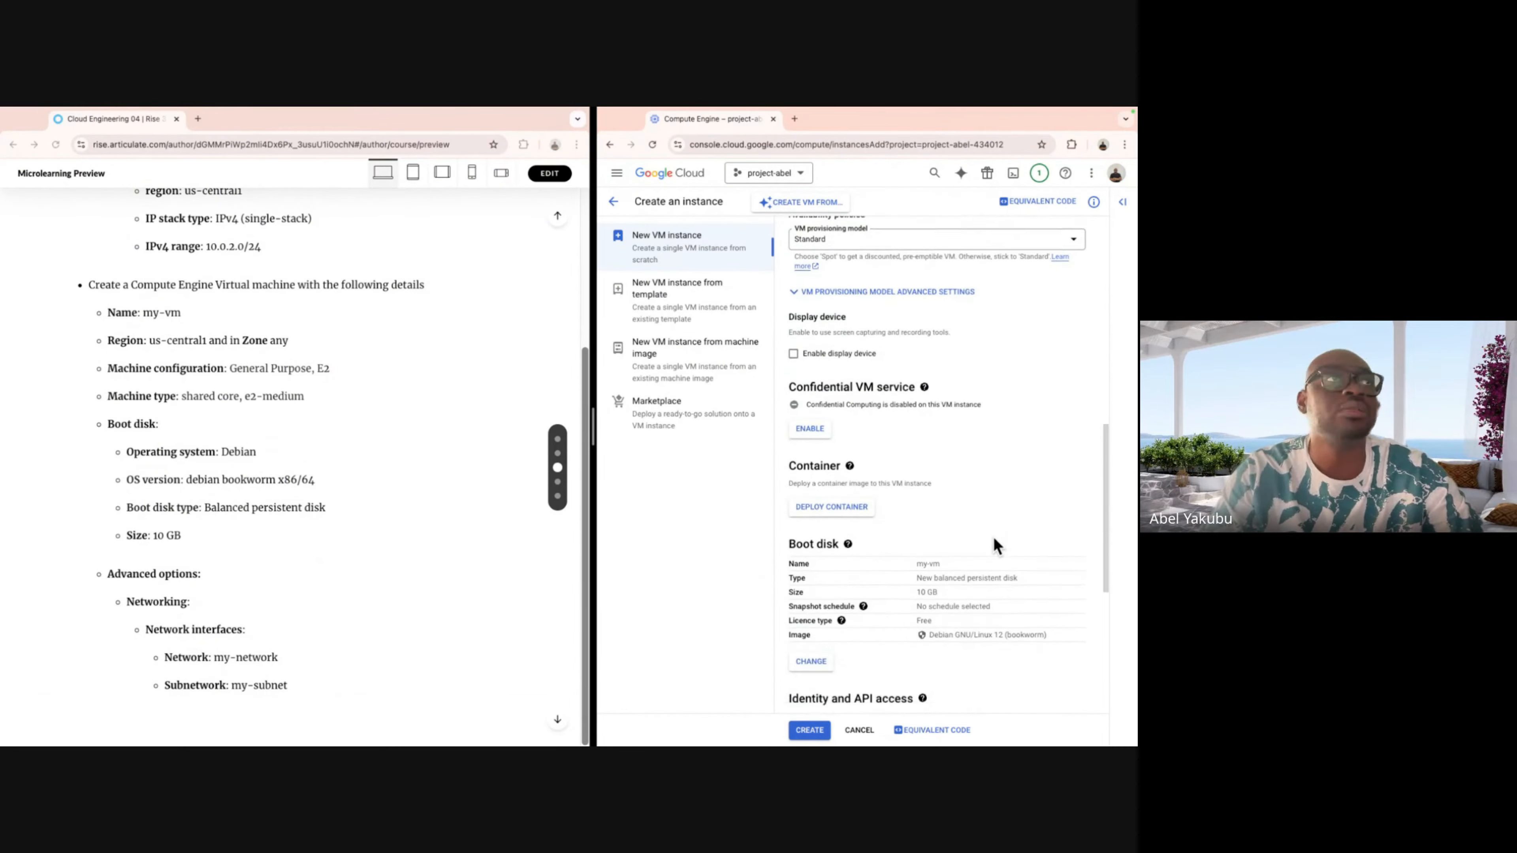
Change the boot disk image to Debian GNU/Linux 12 (bookworm) x86/64 and confirm it.
left_click(807, 554)
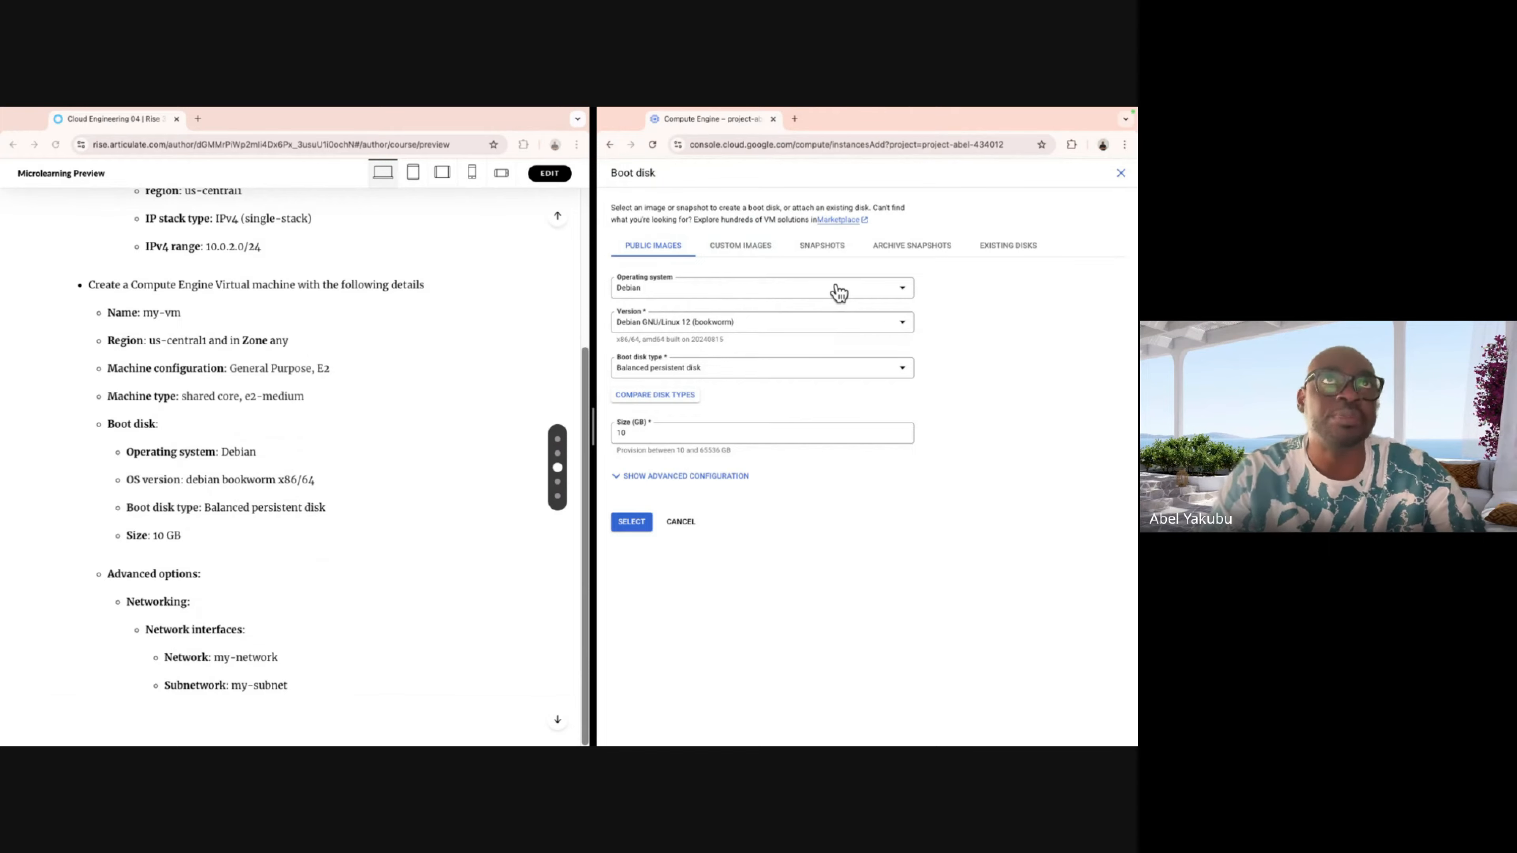
left_click(861, 328)
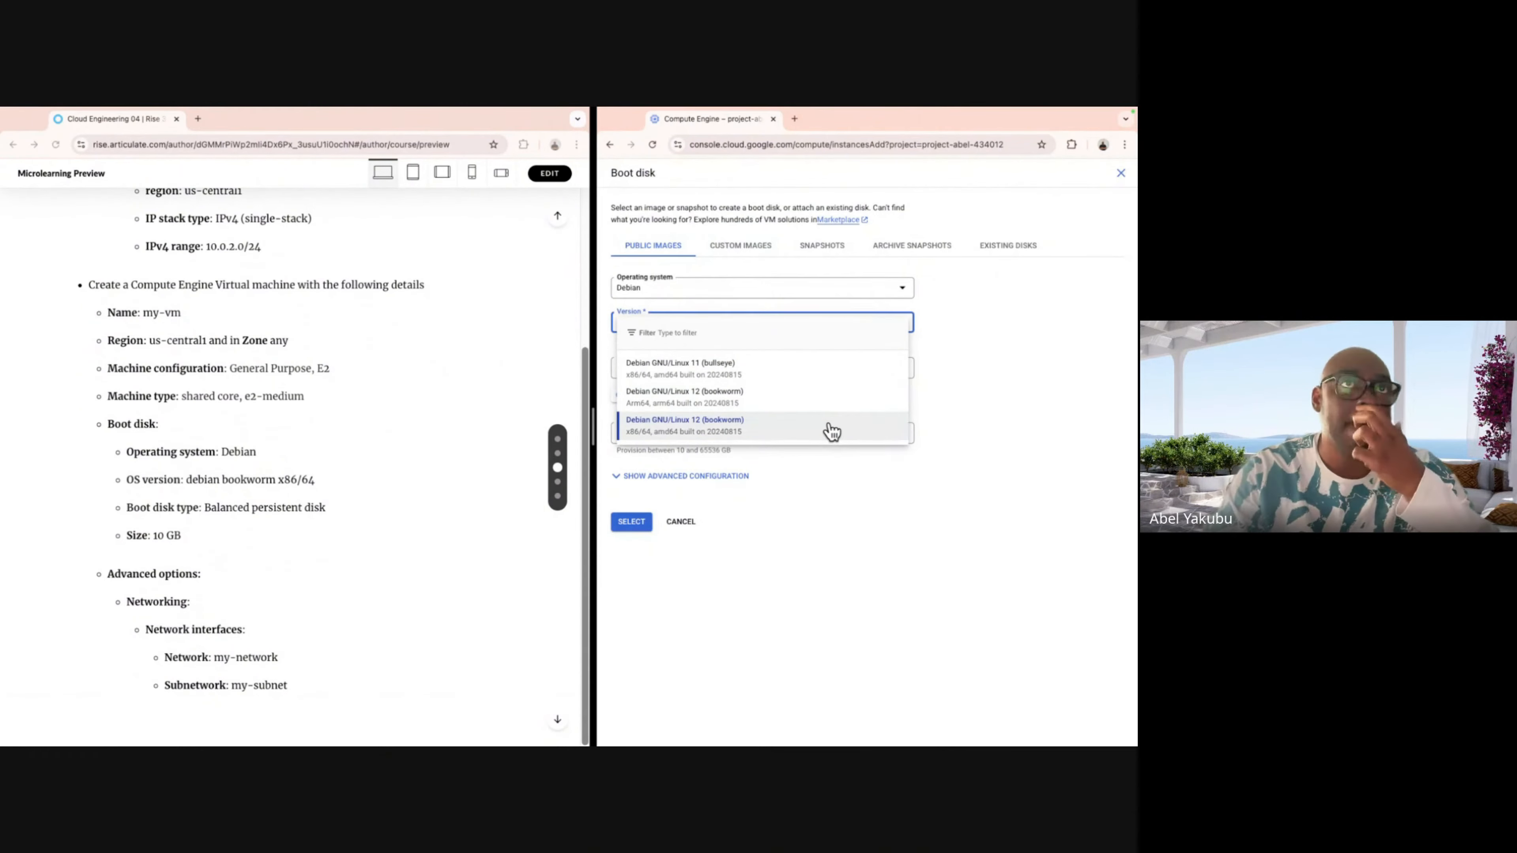
left_click(804, 435)
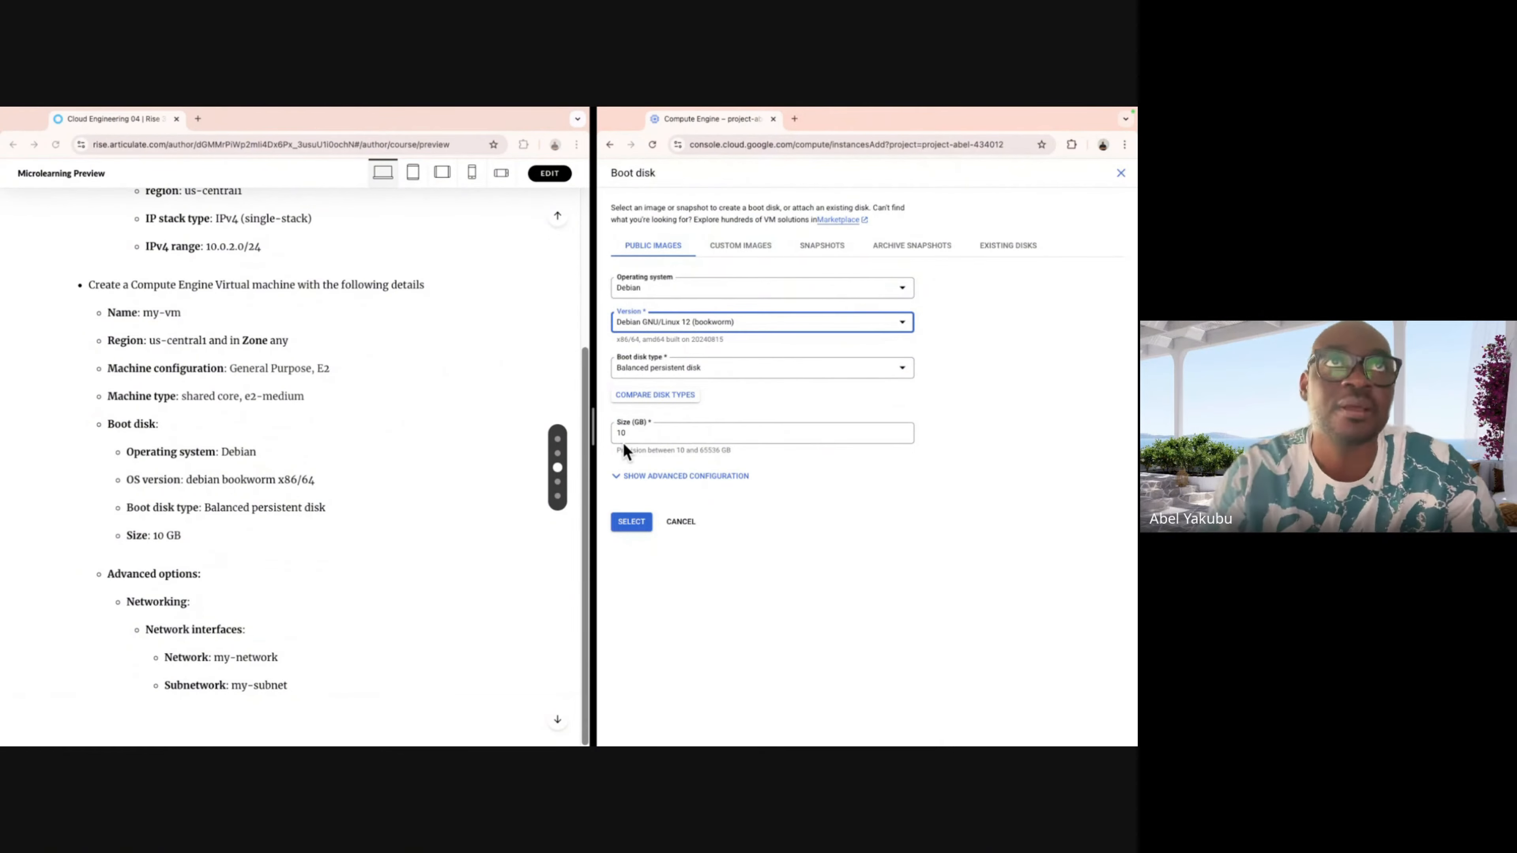
left_click(631, 522)
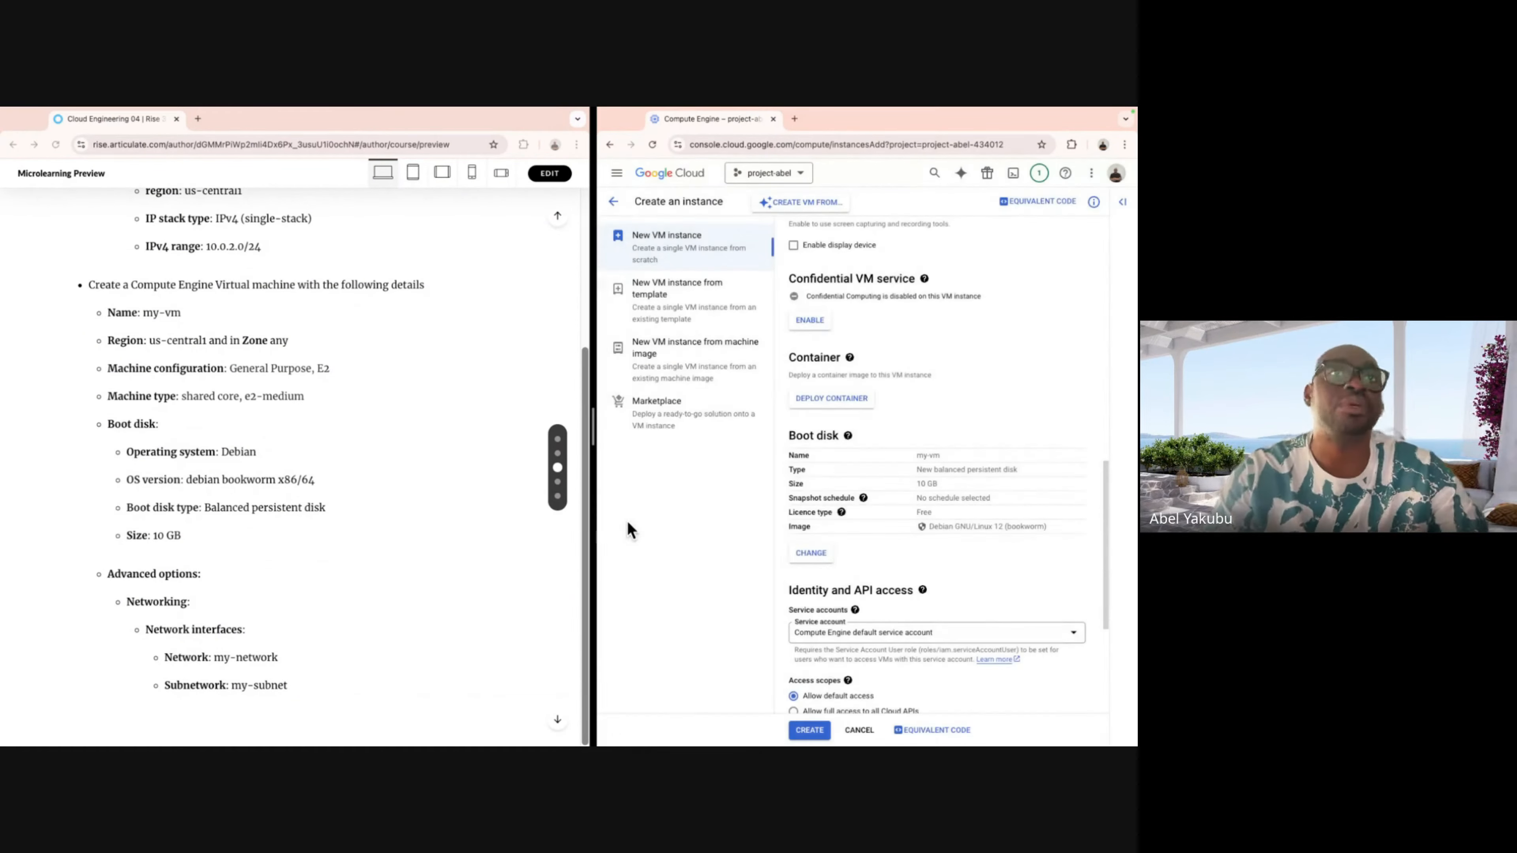
Expand the instance form's Advanced options to reveal Networking, Disks, Security and Management.
scroll(853, 532, "down", 3)
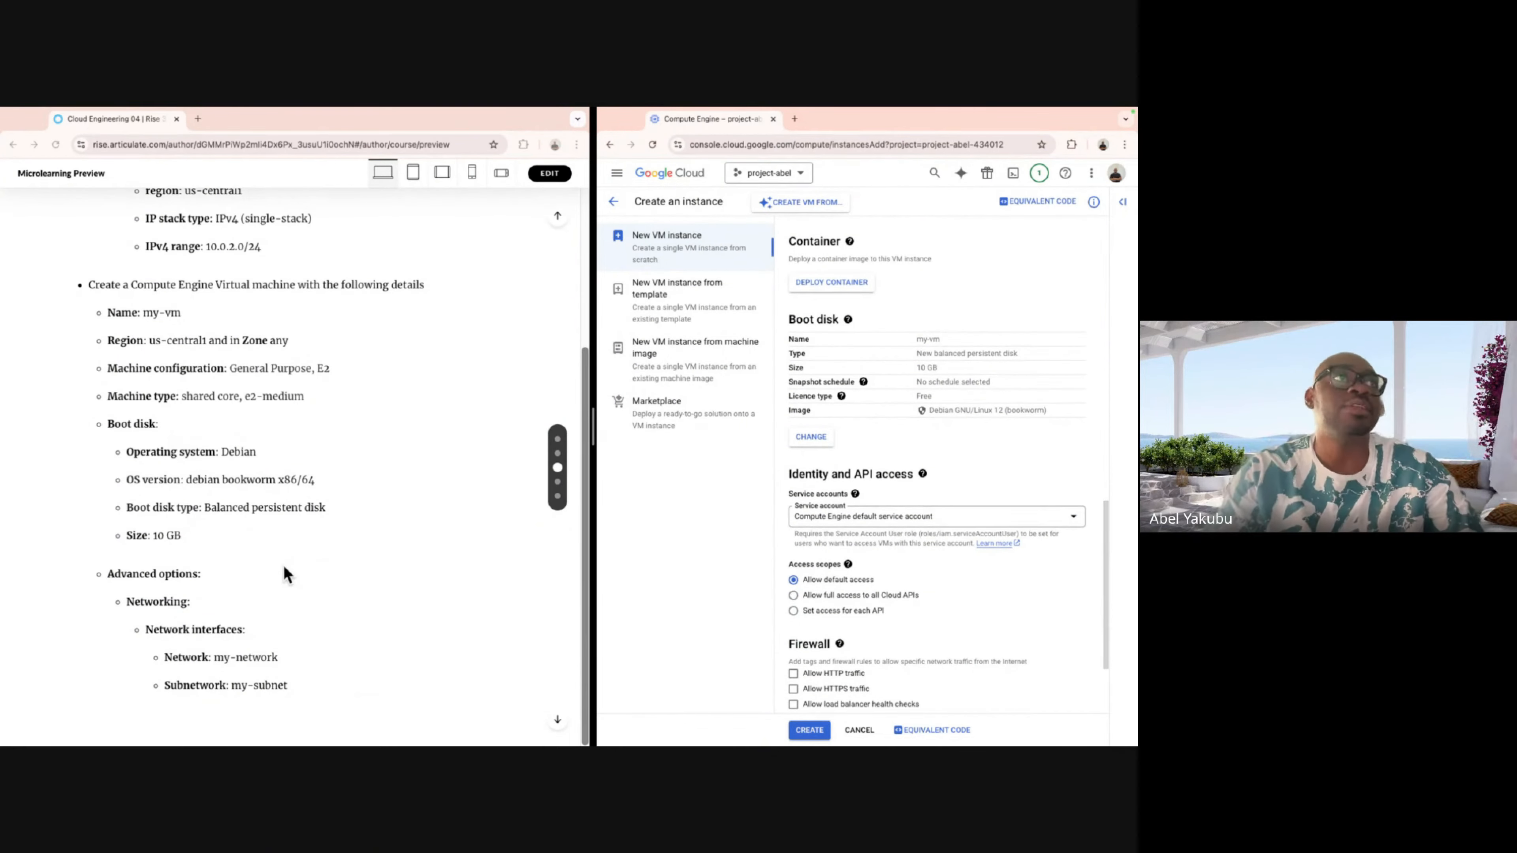
scroll(284, 574, "down", 1)
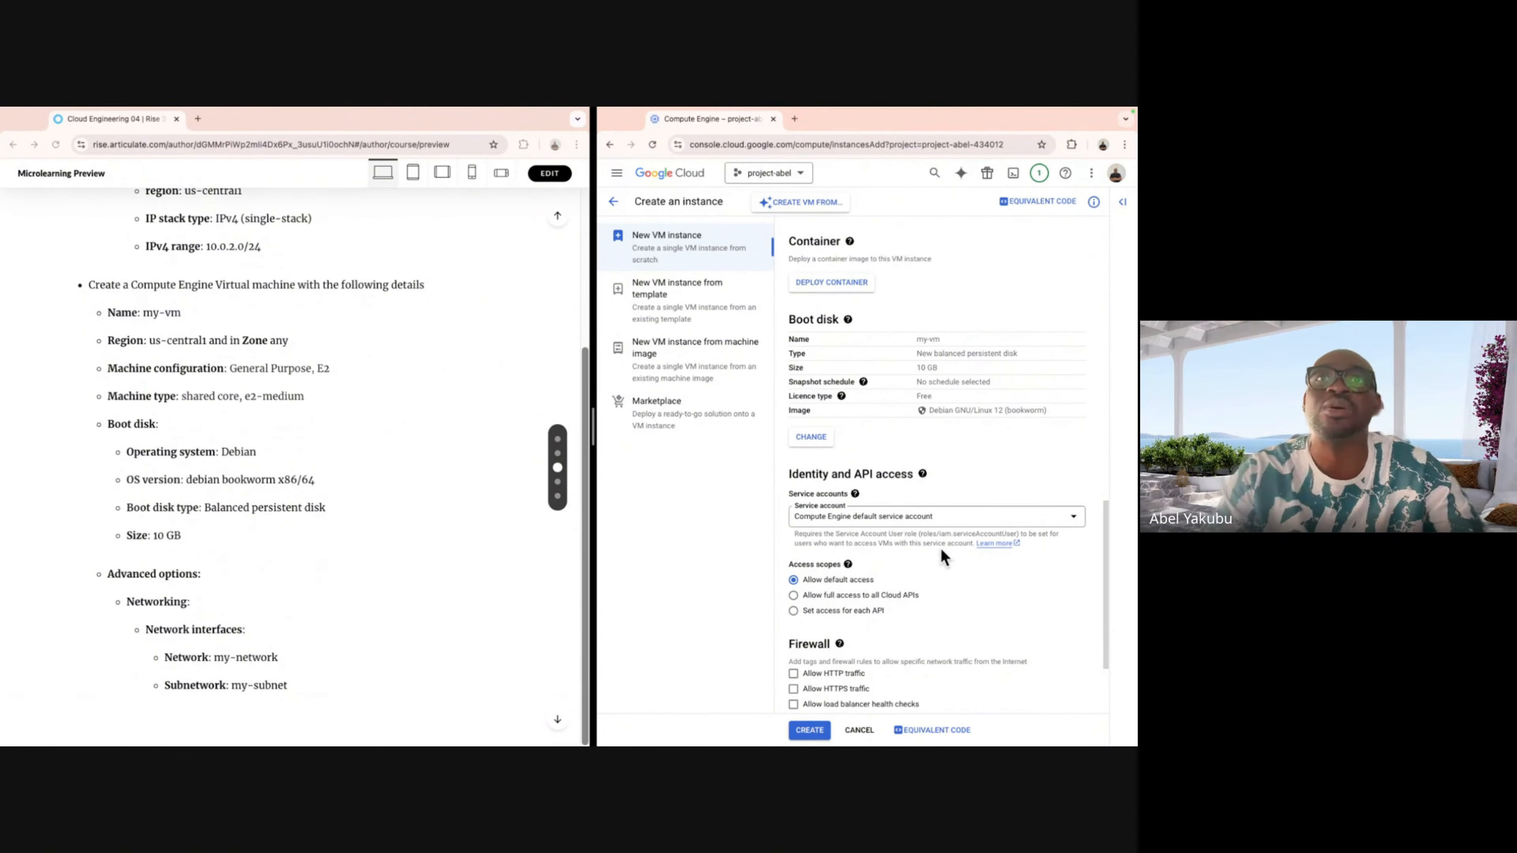
scroll(950, 553, "down", 3)
scroll(952, 557, "down", 1)
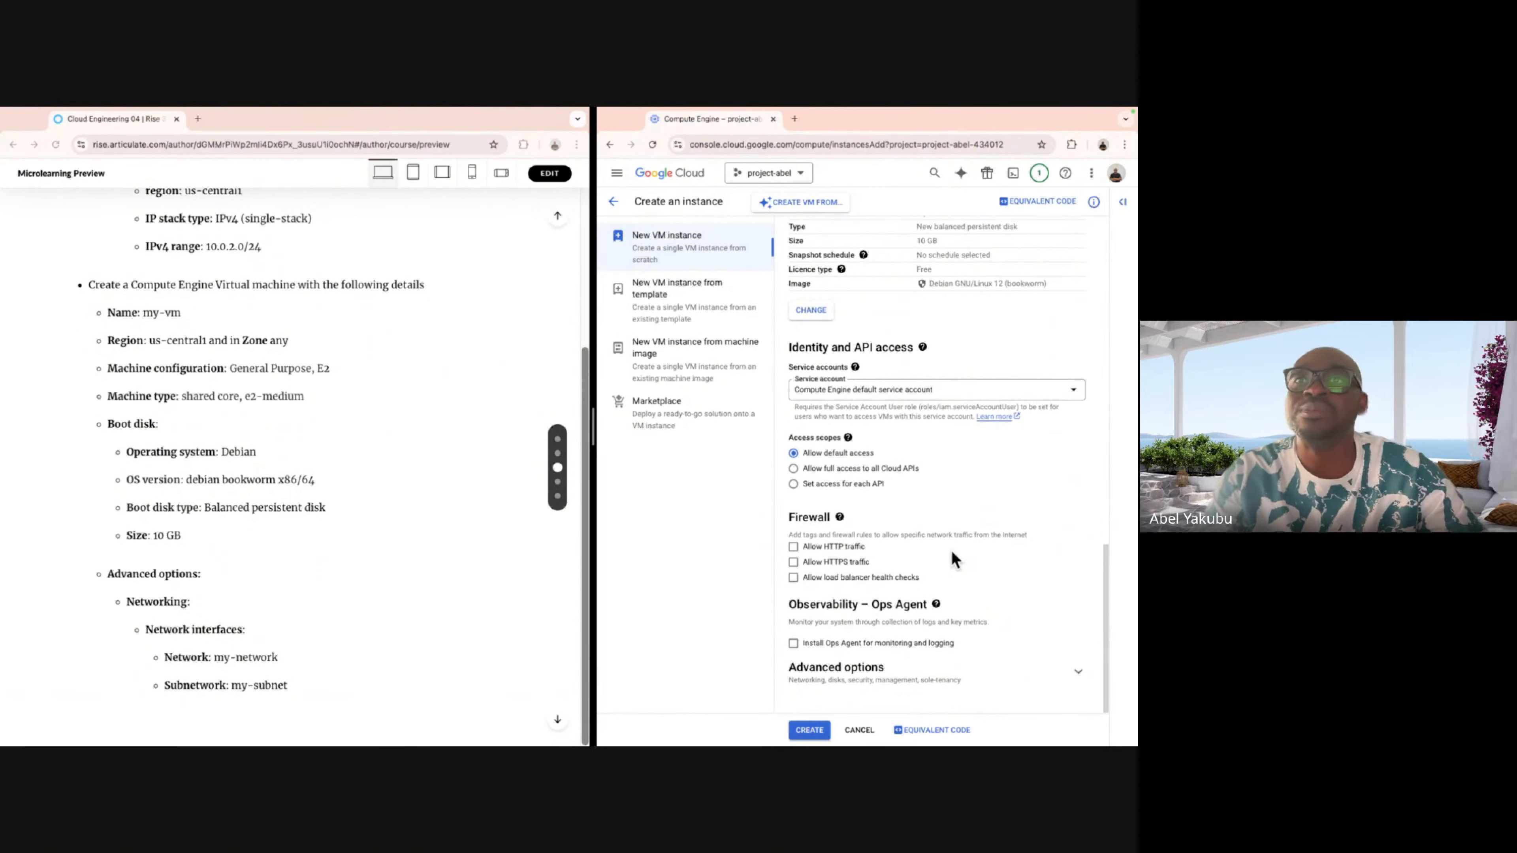
left_click(1080, 677)
scroll(1063, 547, "down", 5)
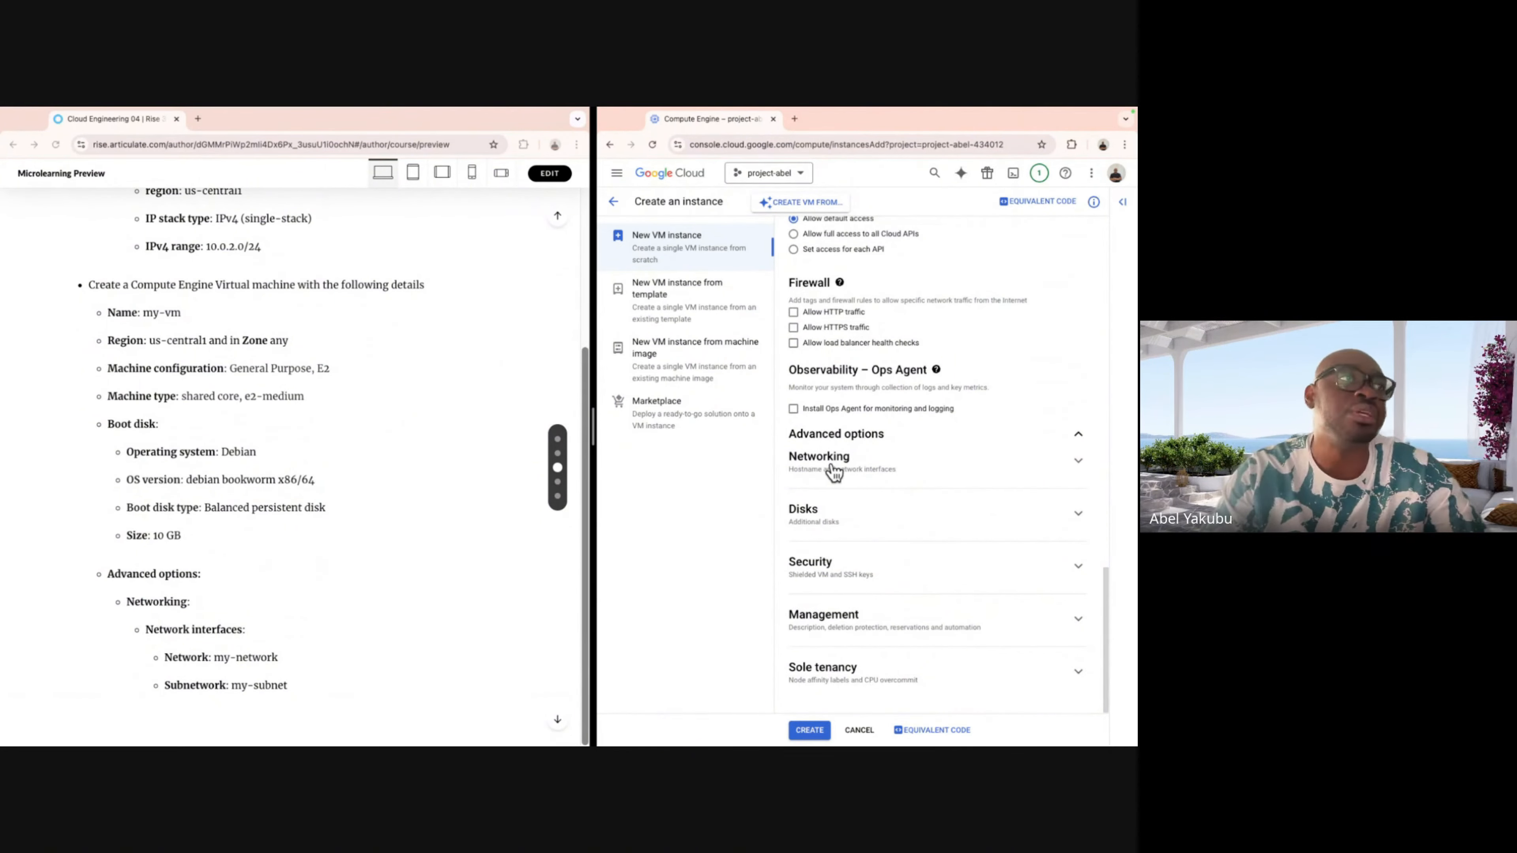
left_click(1078, 461)
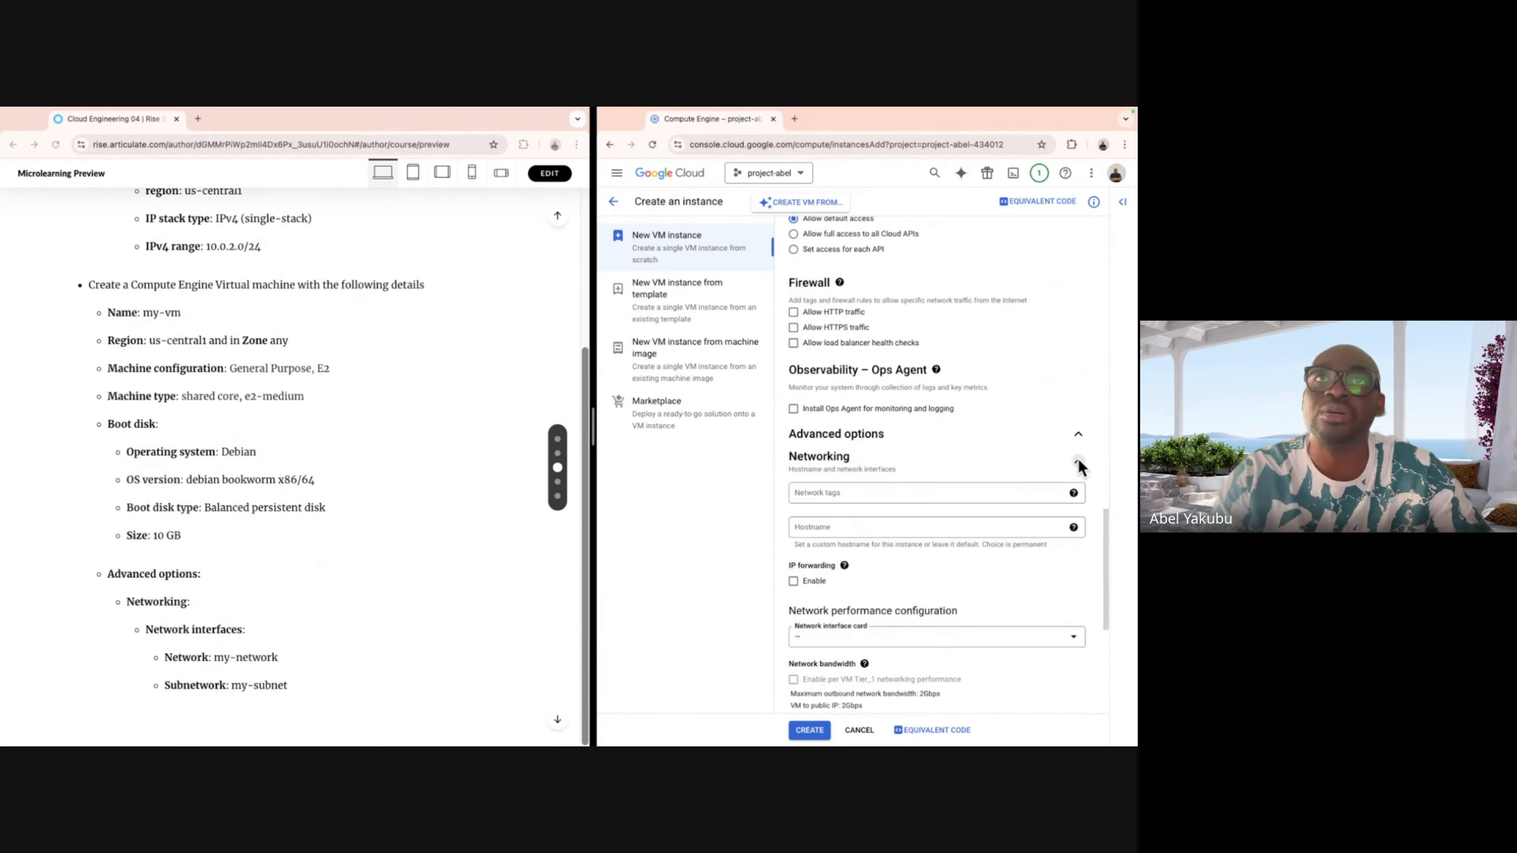
scroll(1058, 511, "down", 2)
scroll(1056, 511, "down", 2)
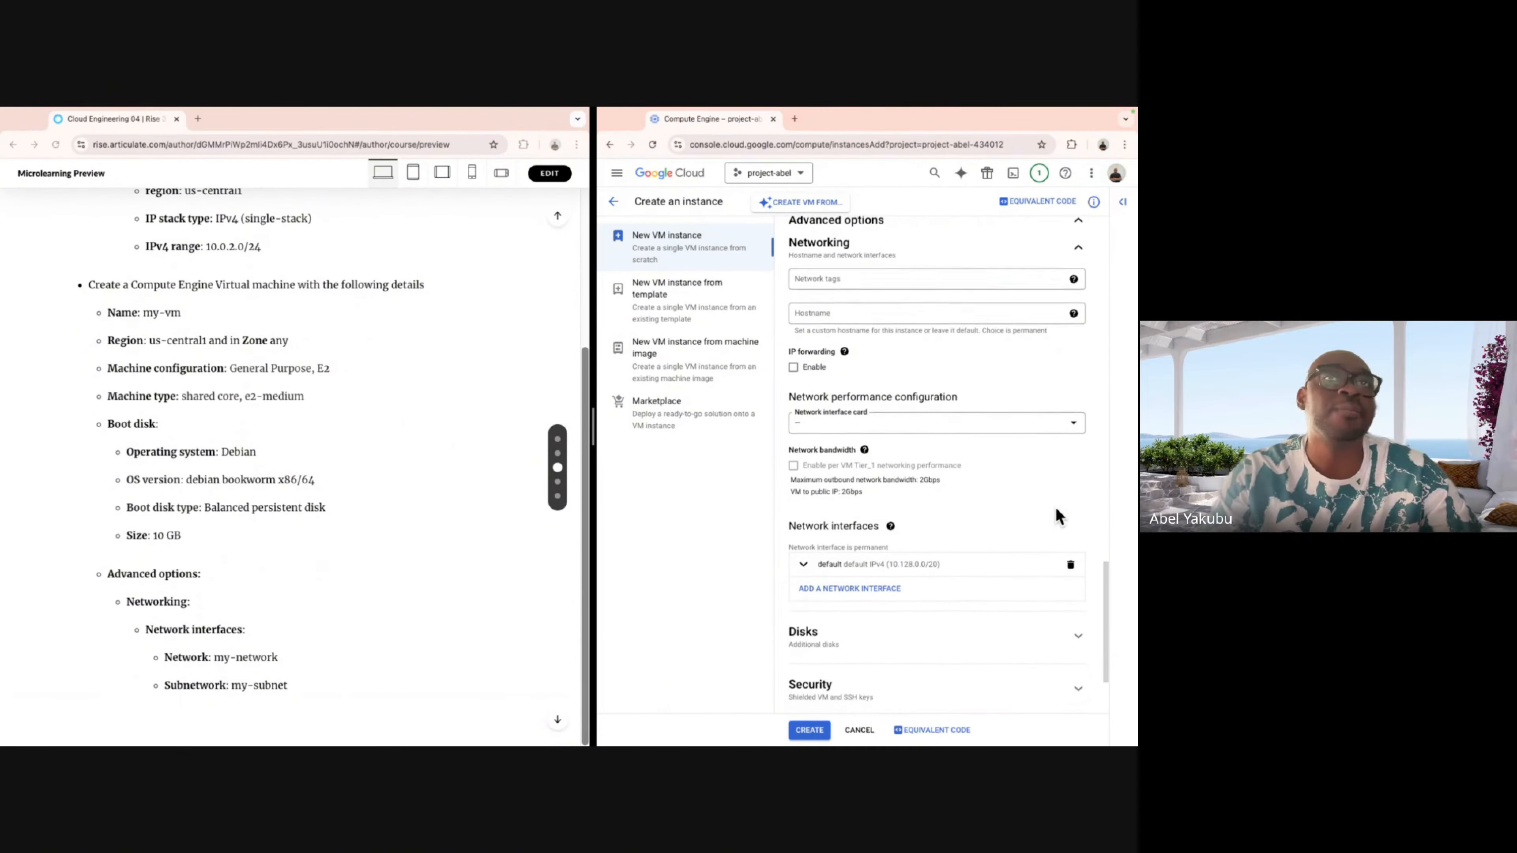
scroll(332, 610, "down", 1)
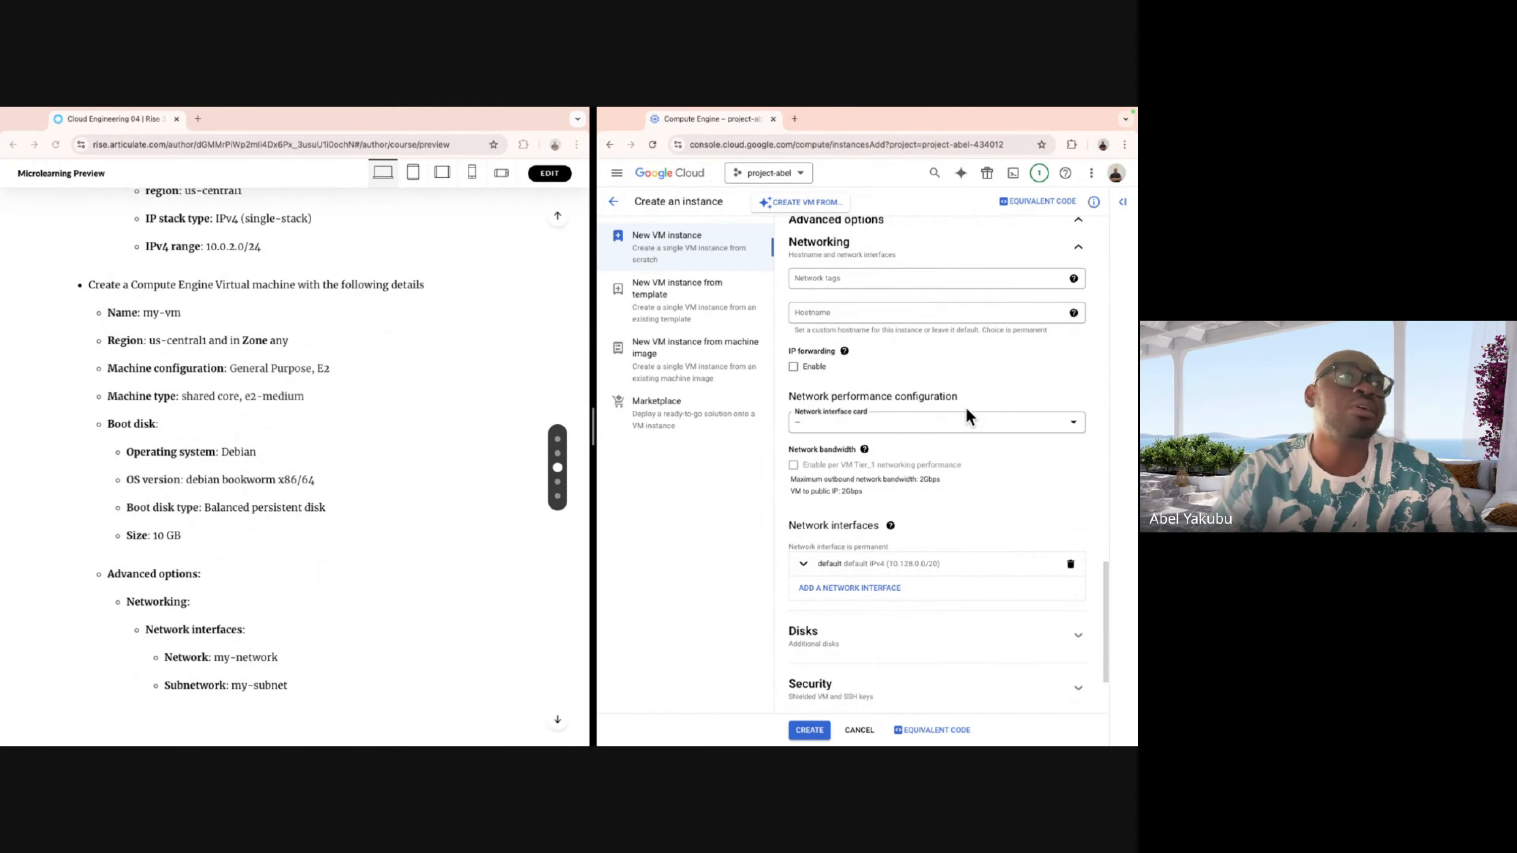
scroll(967, 415, "down", 2)
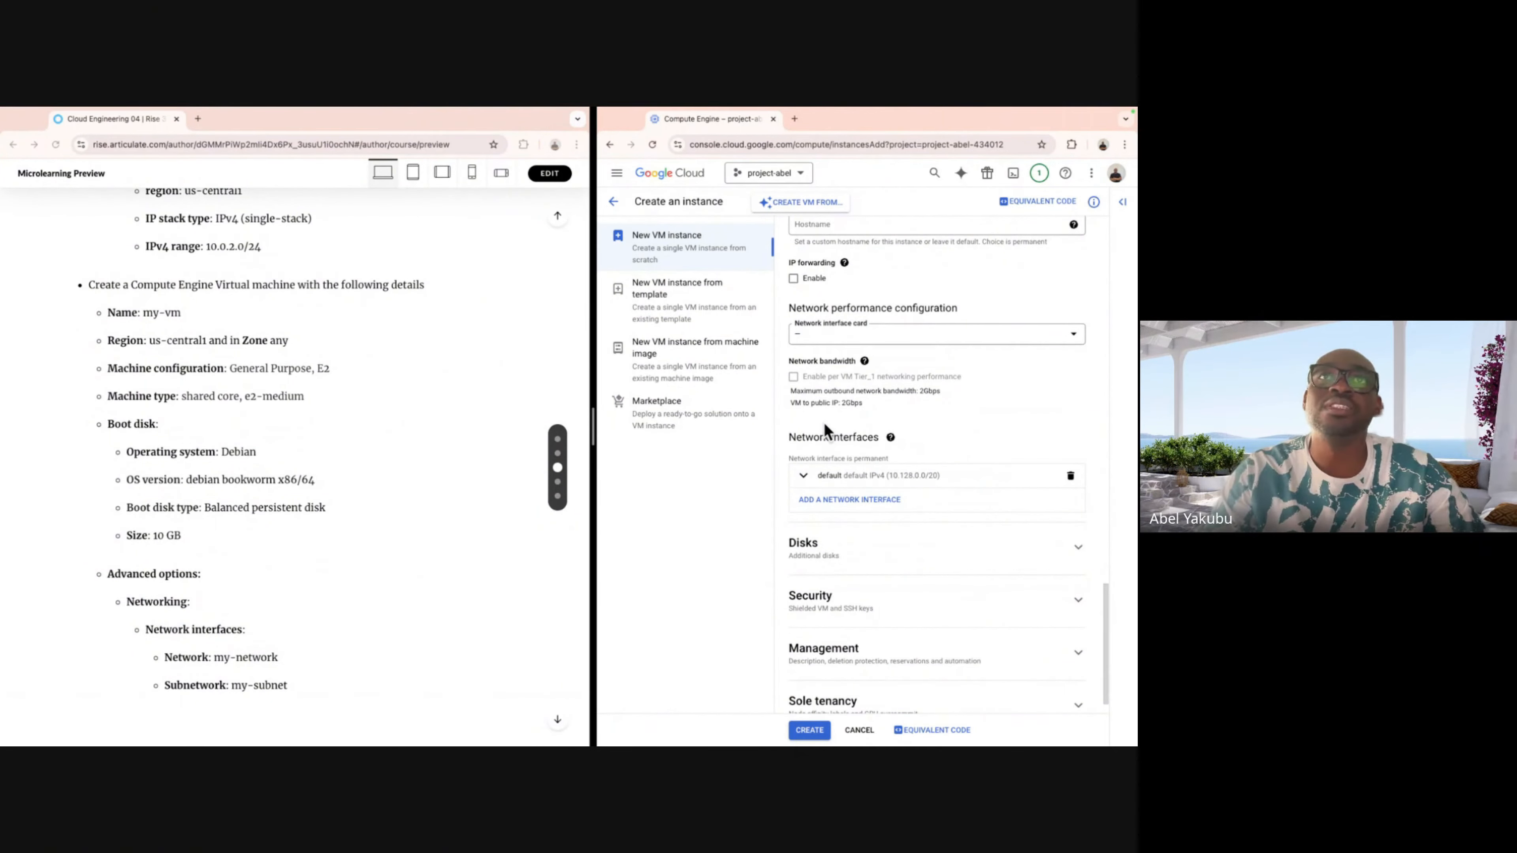
scroll(824, 429, "down", 1)
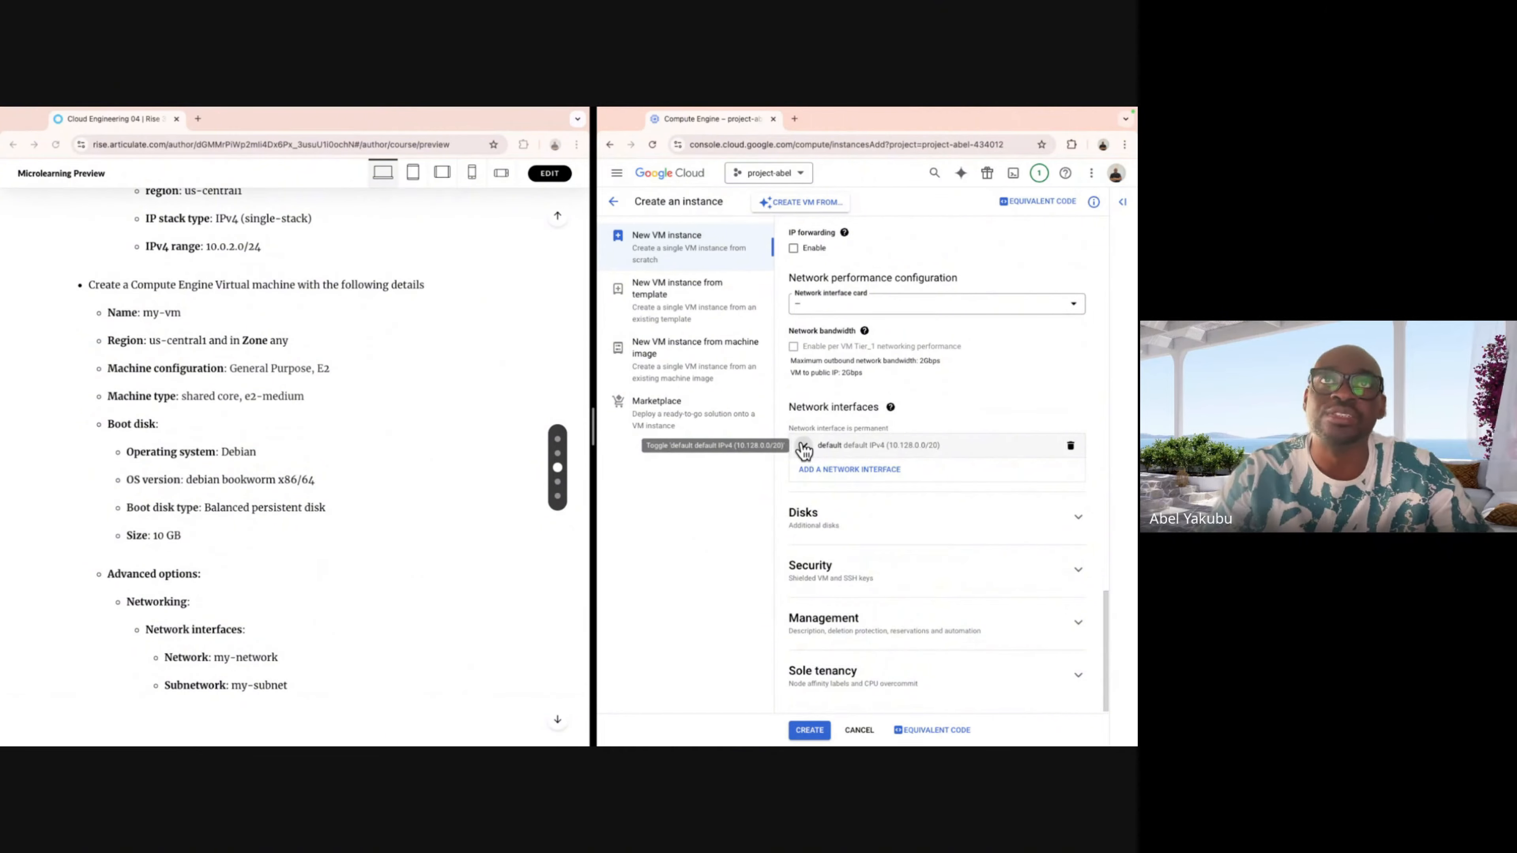
Connect the default network interface to network my-network and subnetwork my-subnet.
left_click(804, 447)
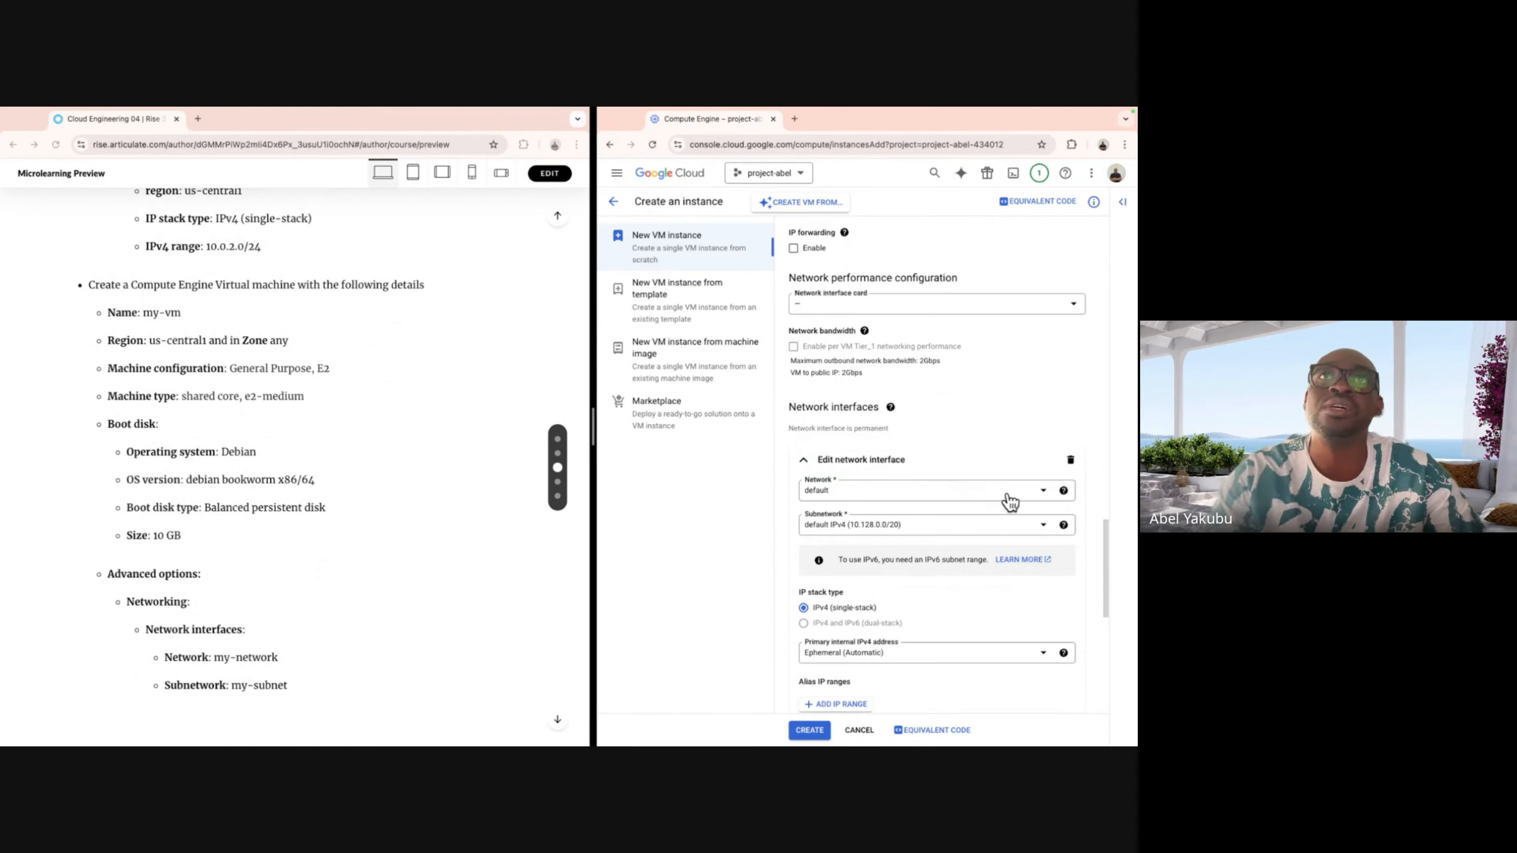
left_click(1042, 493)
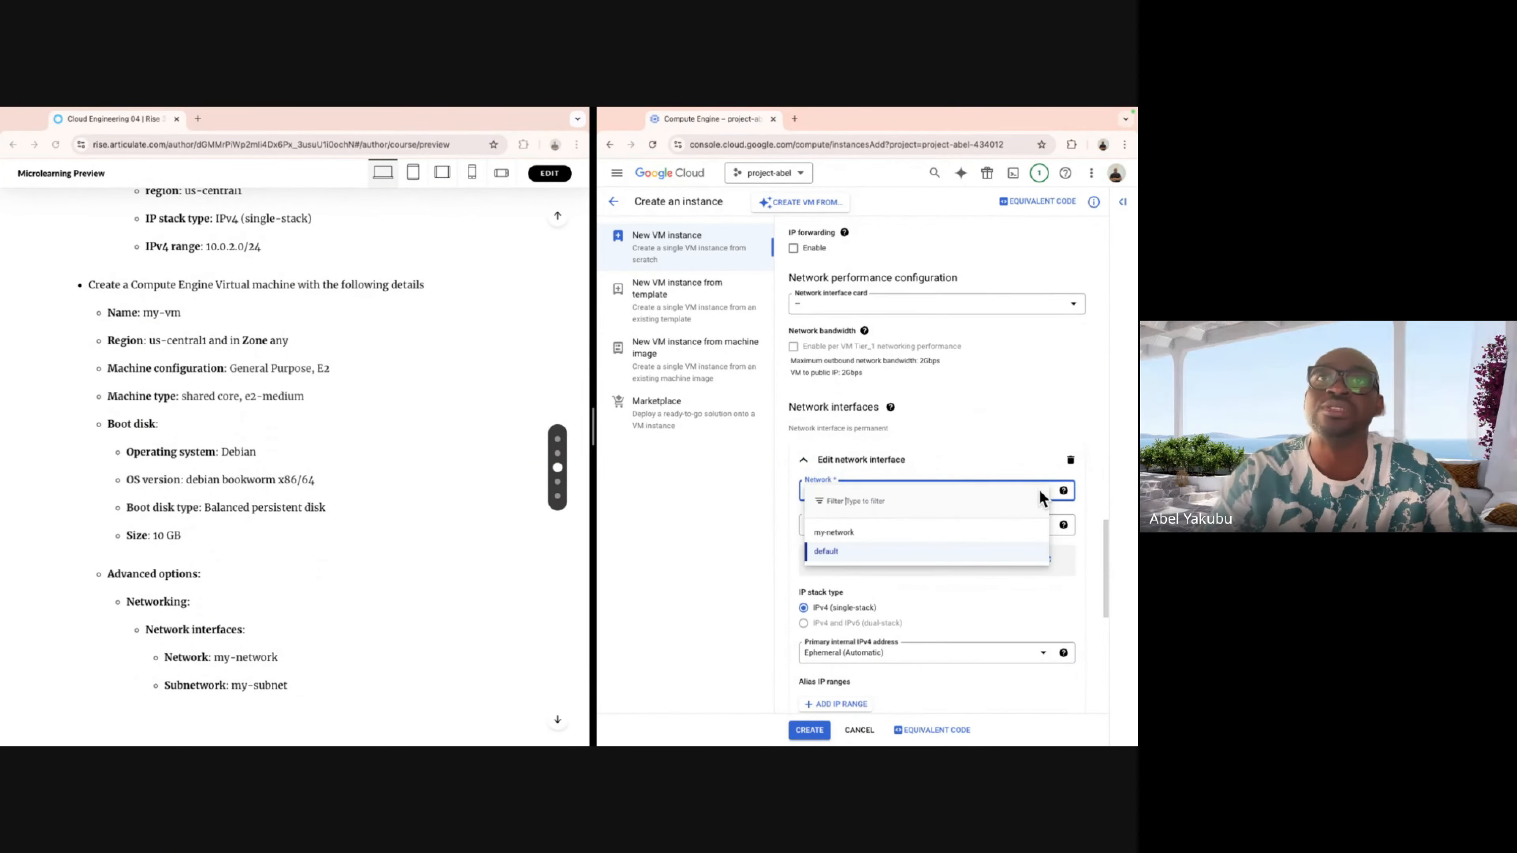
left_click(908, 534)
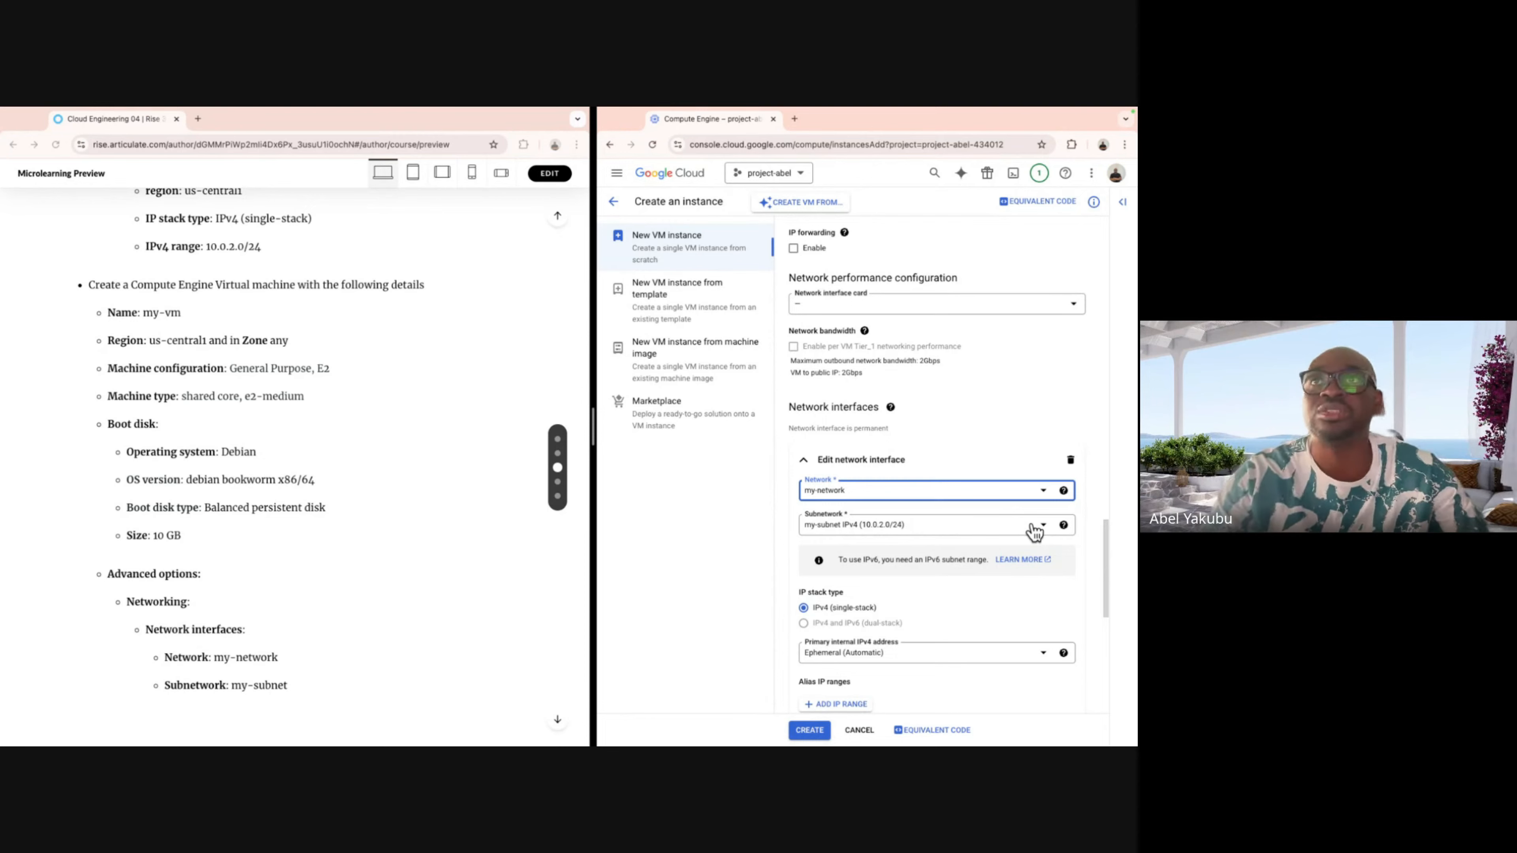
left_click(1034, 528)
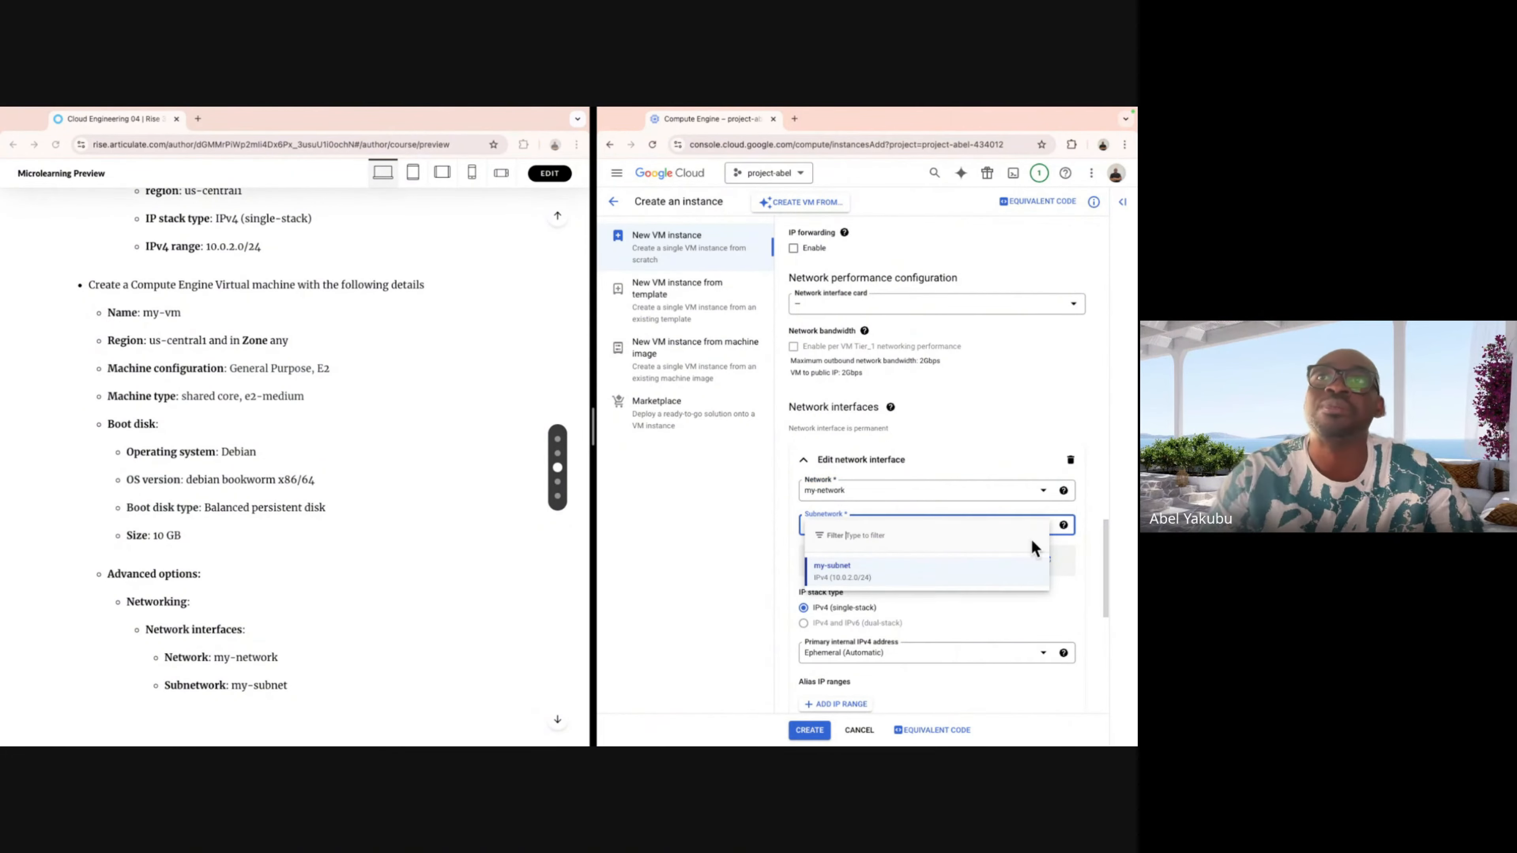
key("Return")
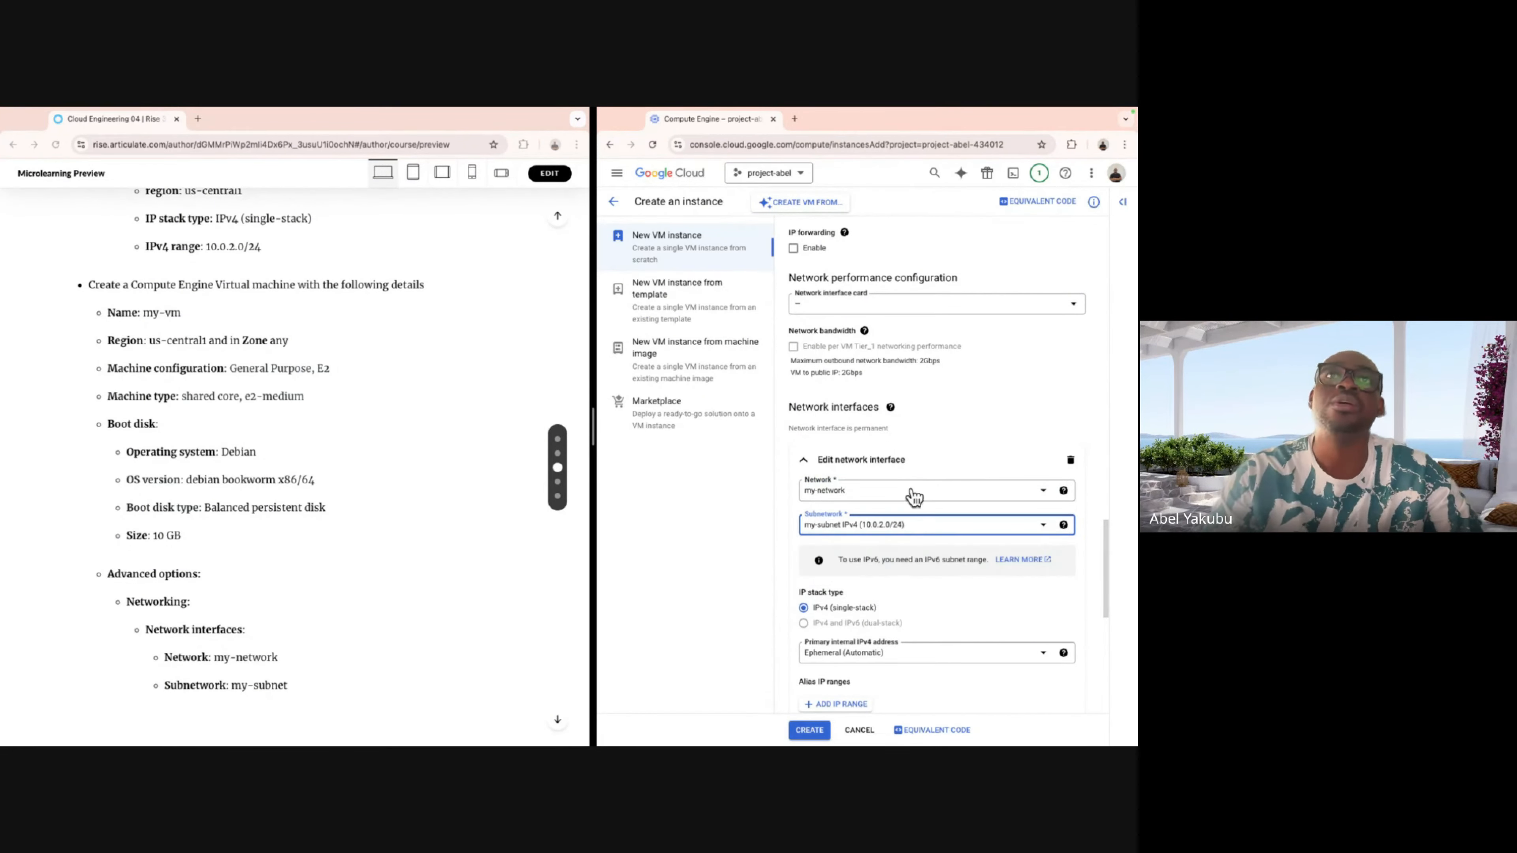
Create the my-vm instance.
scroll(914, 497, "down", 1)
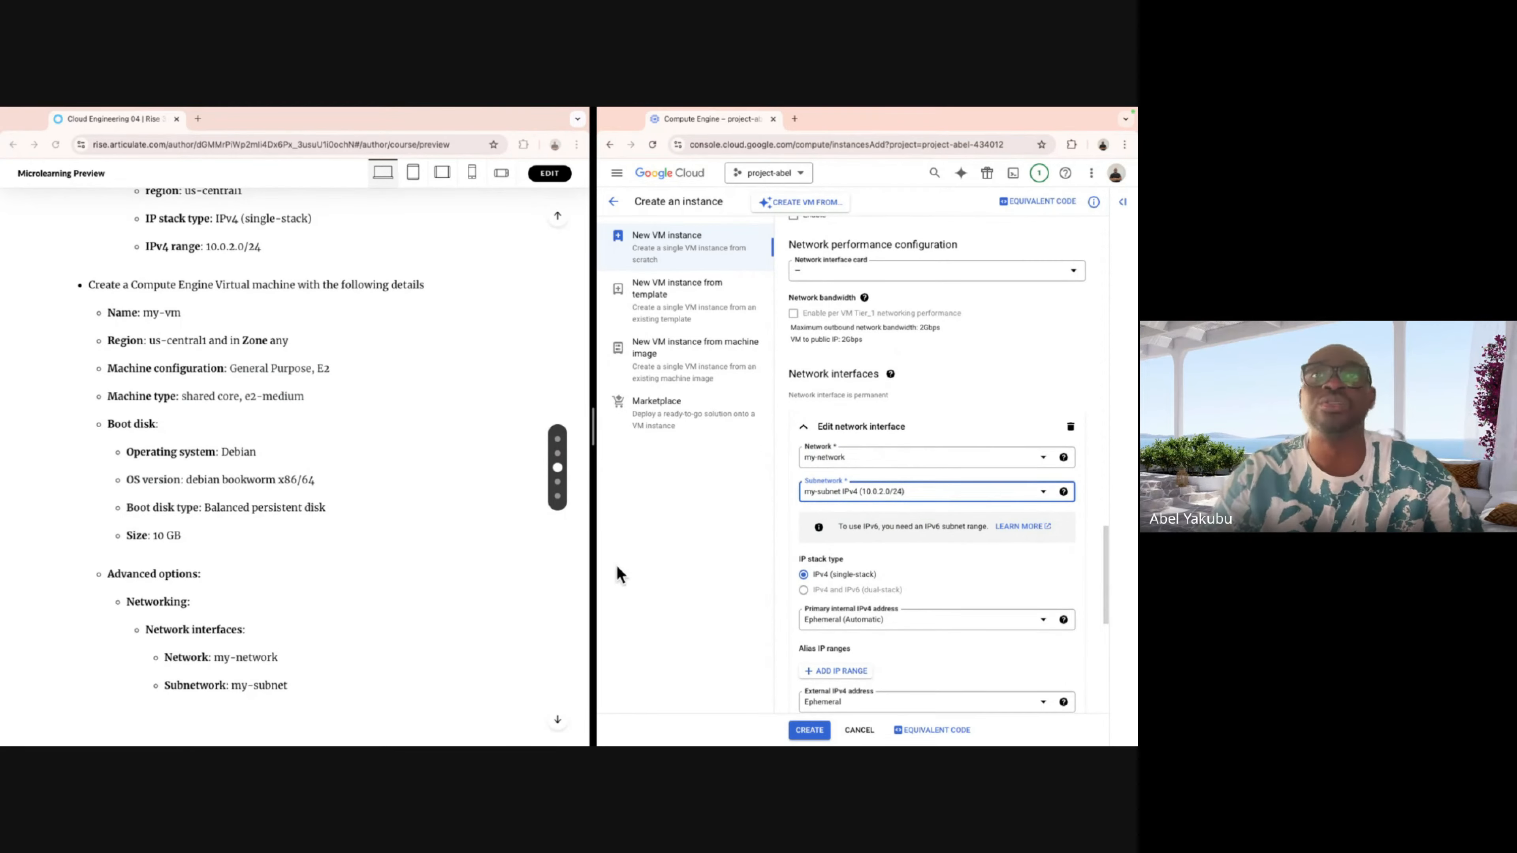
scroll(956, 543, "down", 5)
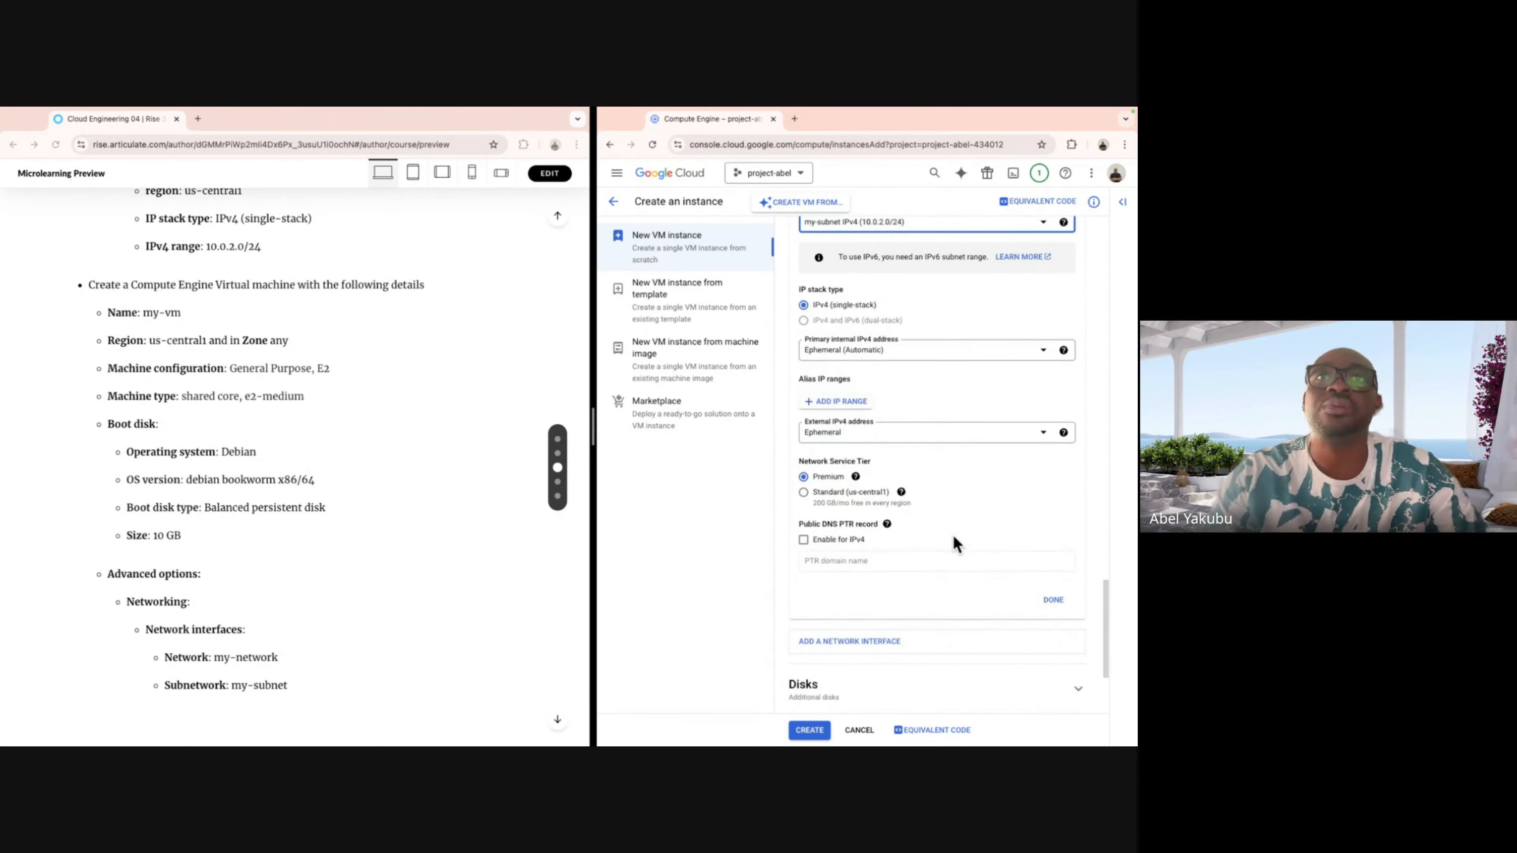
scroll(956, 544, "down", 3)
left_click(808, 729)
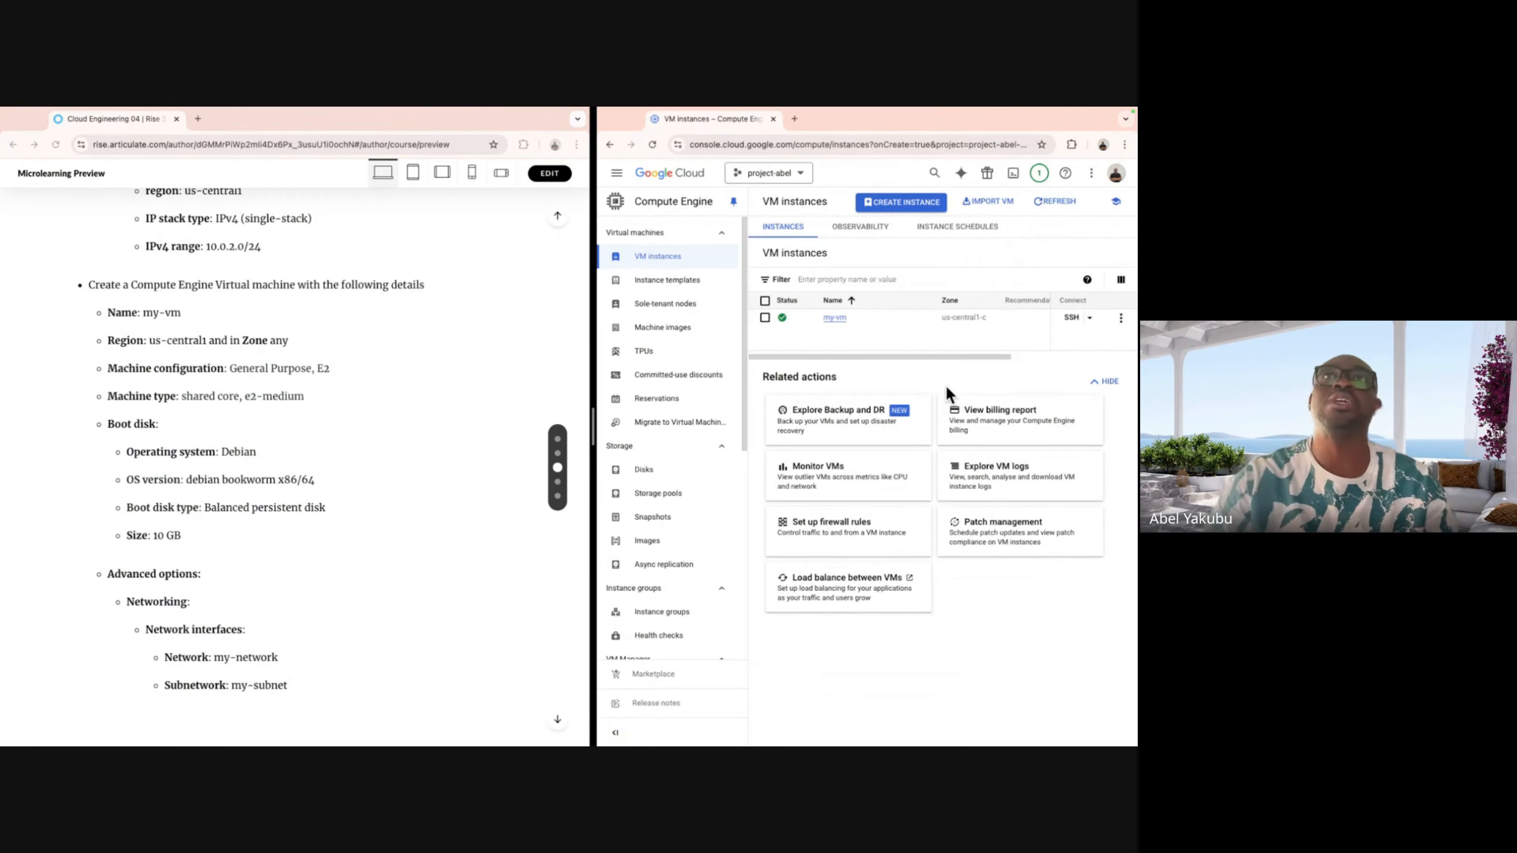
left_click(839, 319)
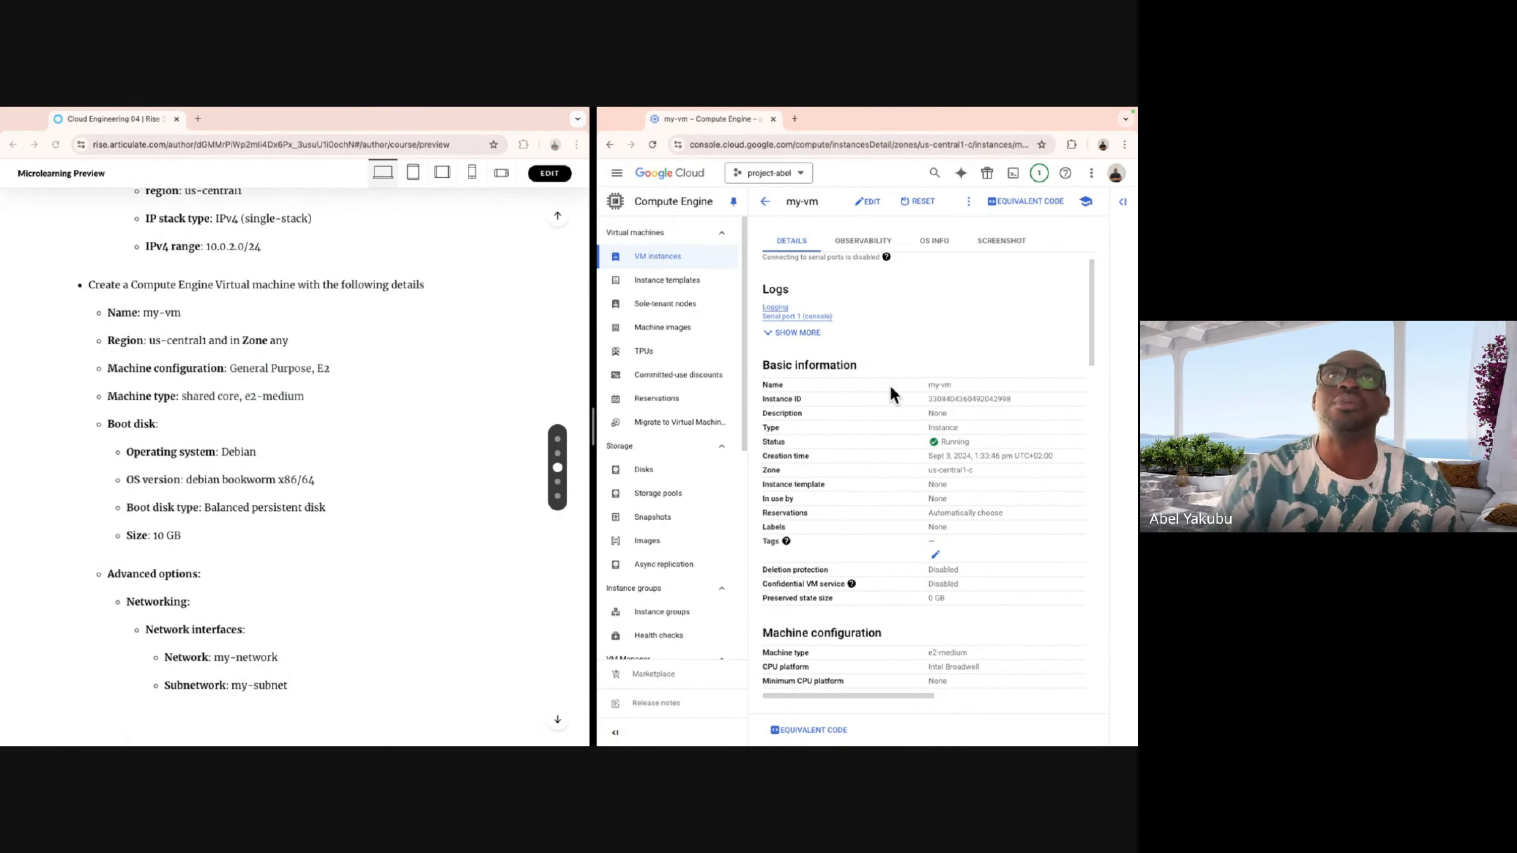
scroll(890, 386, "down", 2)
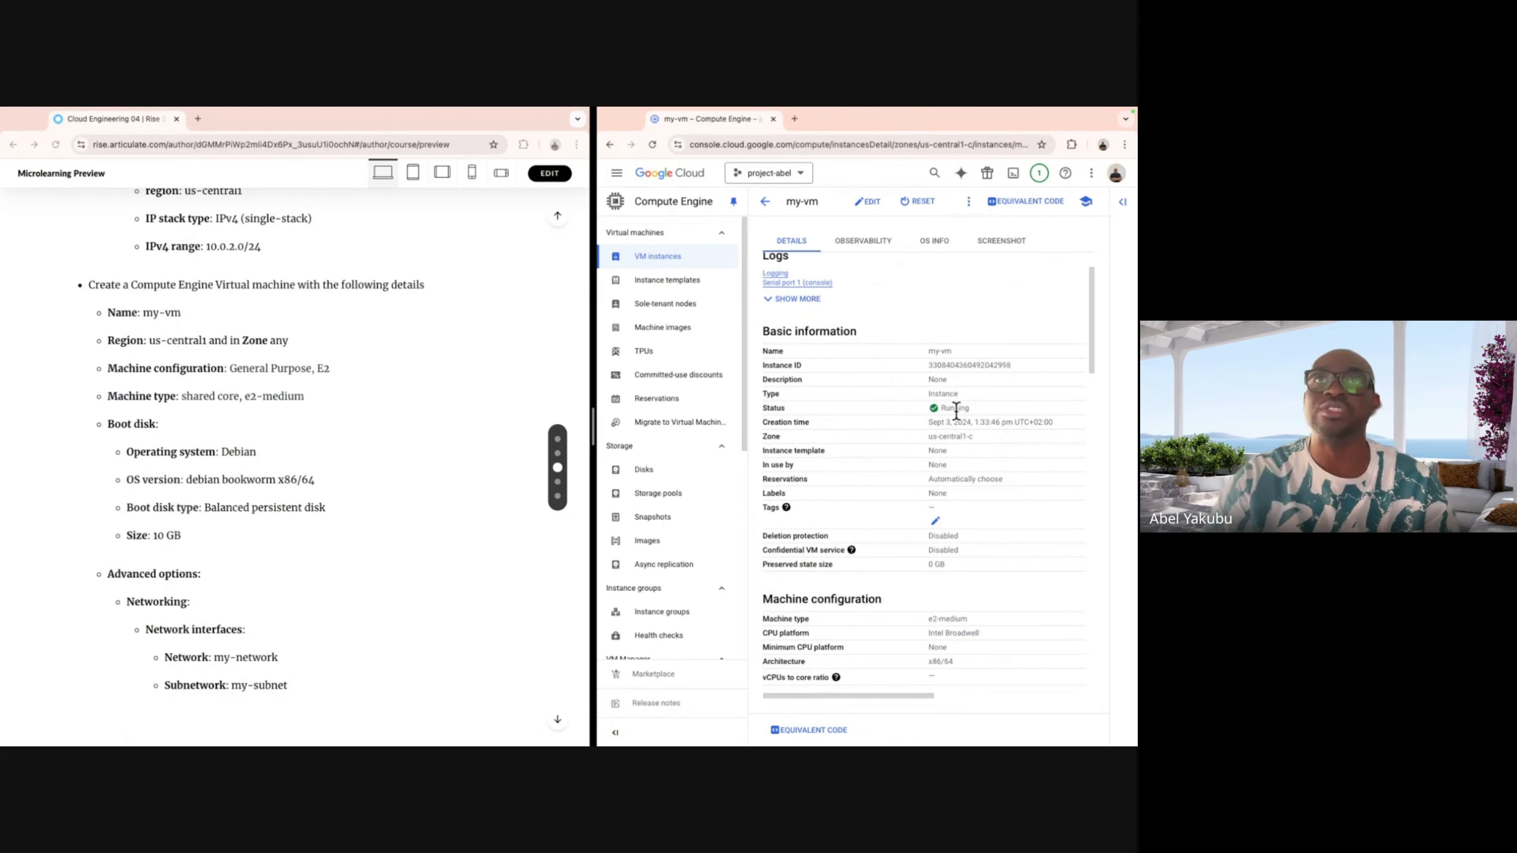
scroll(953, 410, "down", 2)
scroll(953, 408, "down", 5)
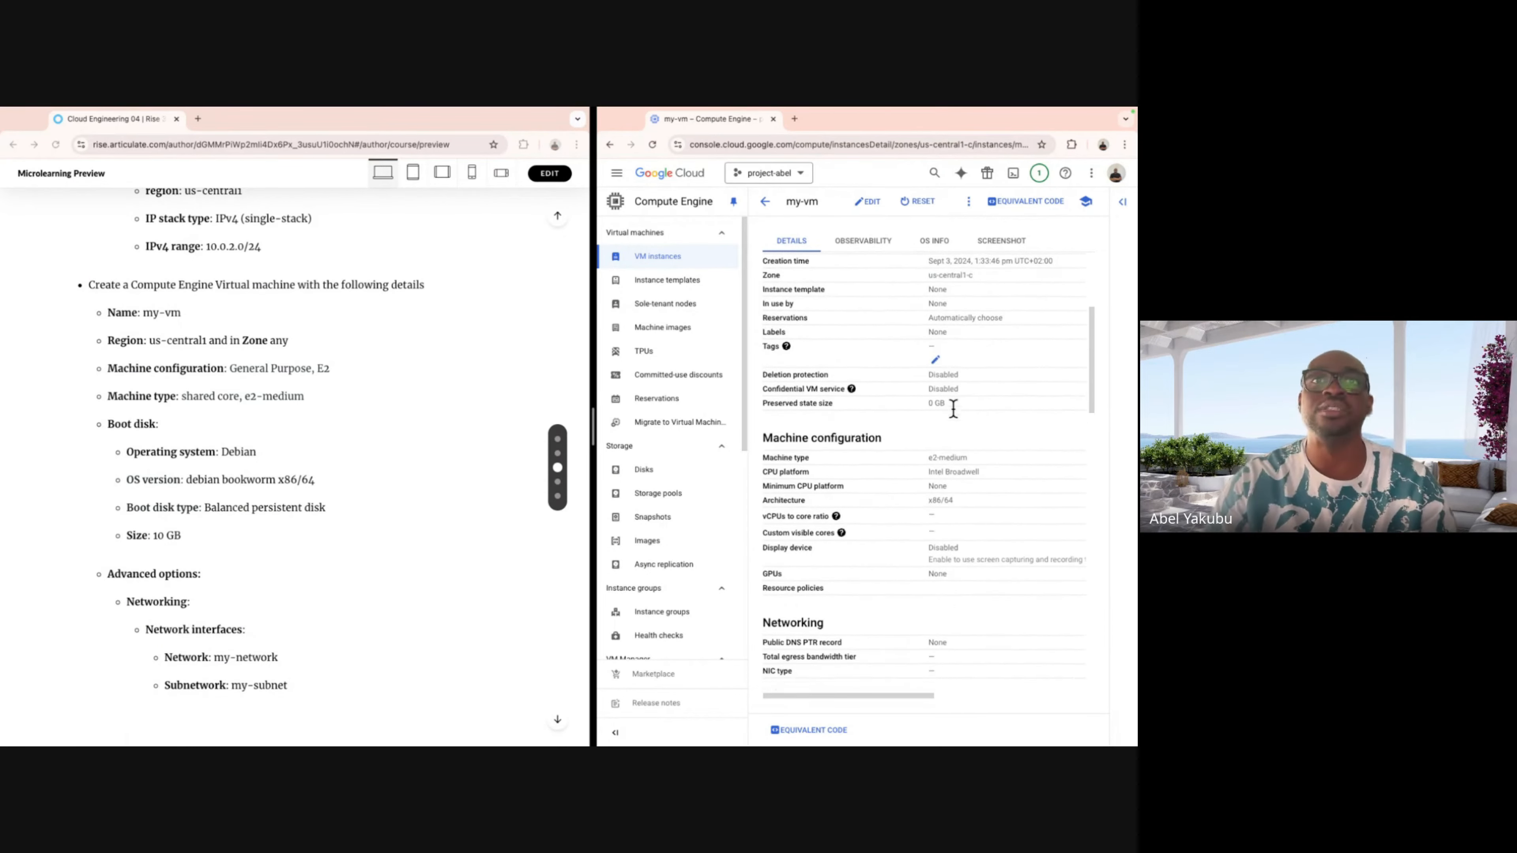
scroll(955, 413, "down", 5)
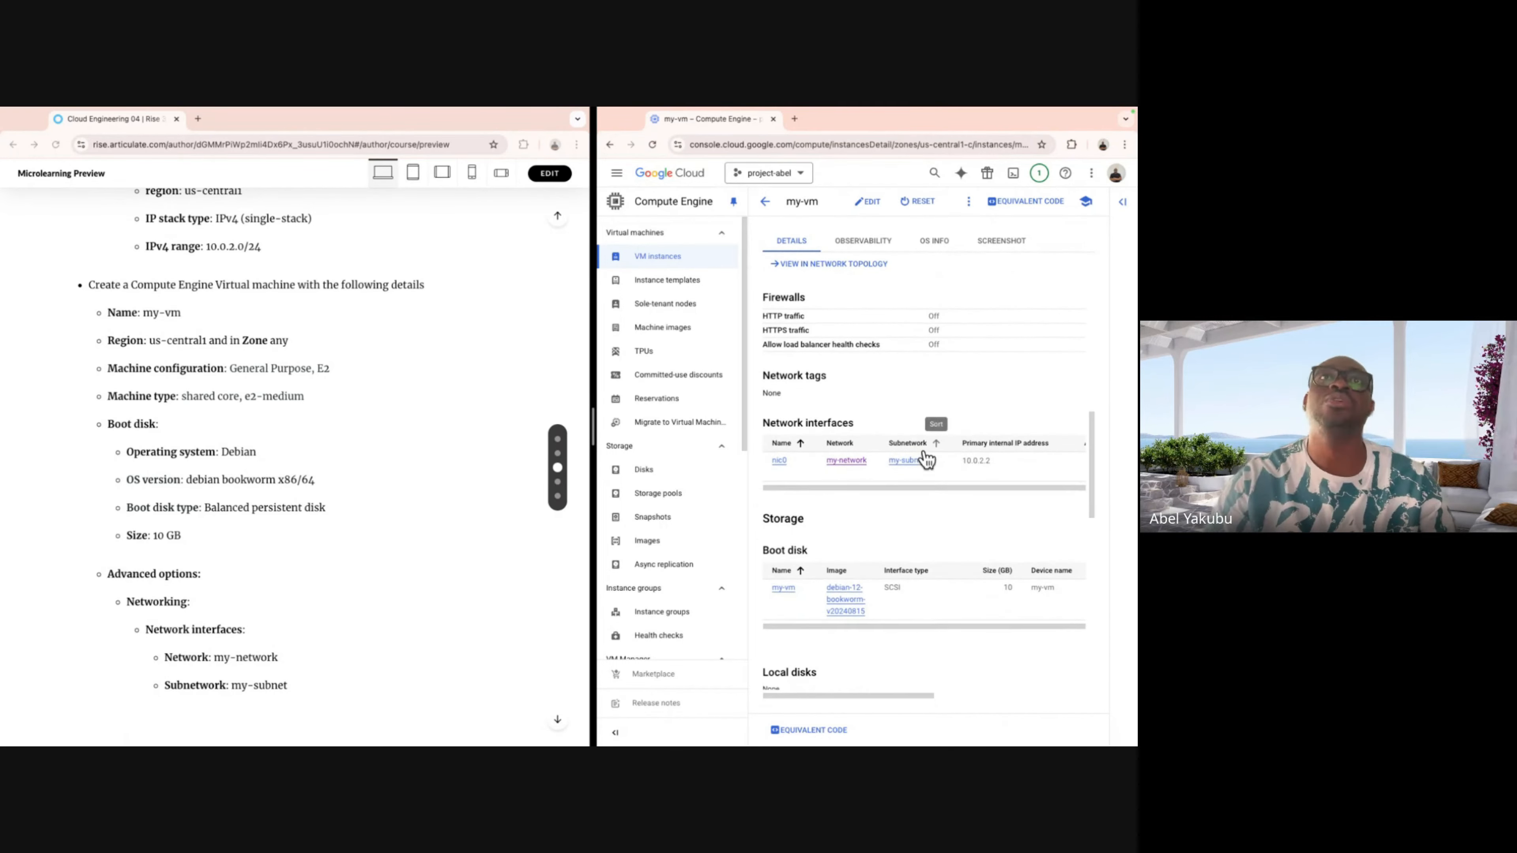
scroll(867, 418, "down", 1)
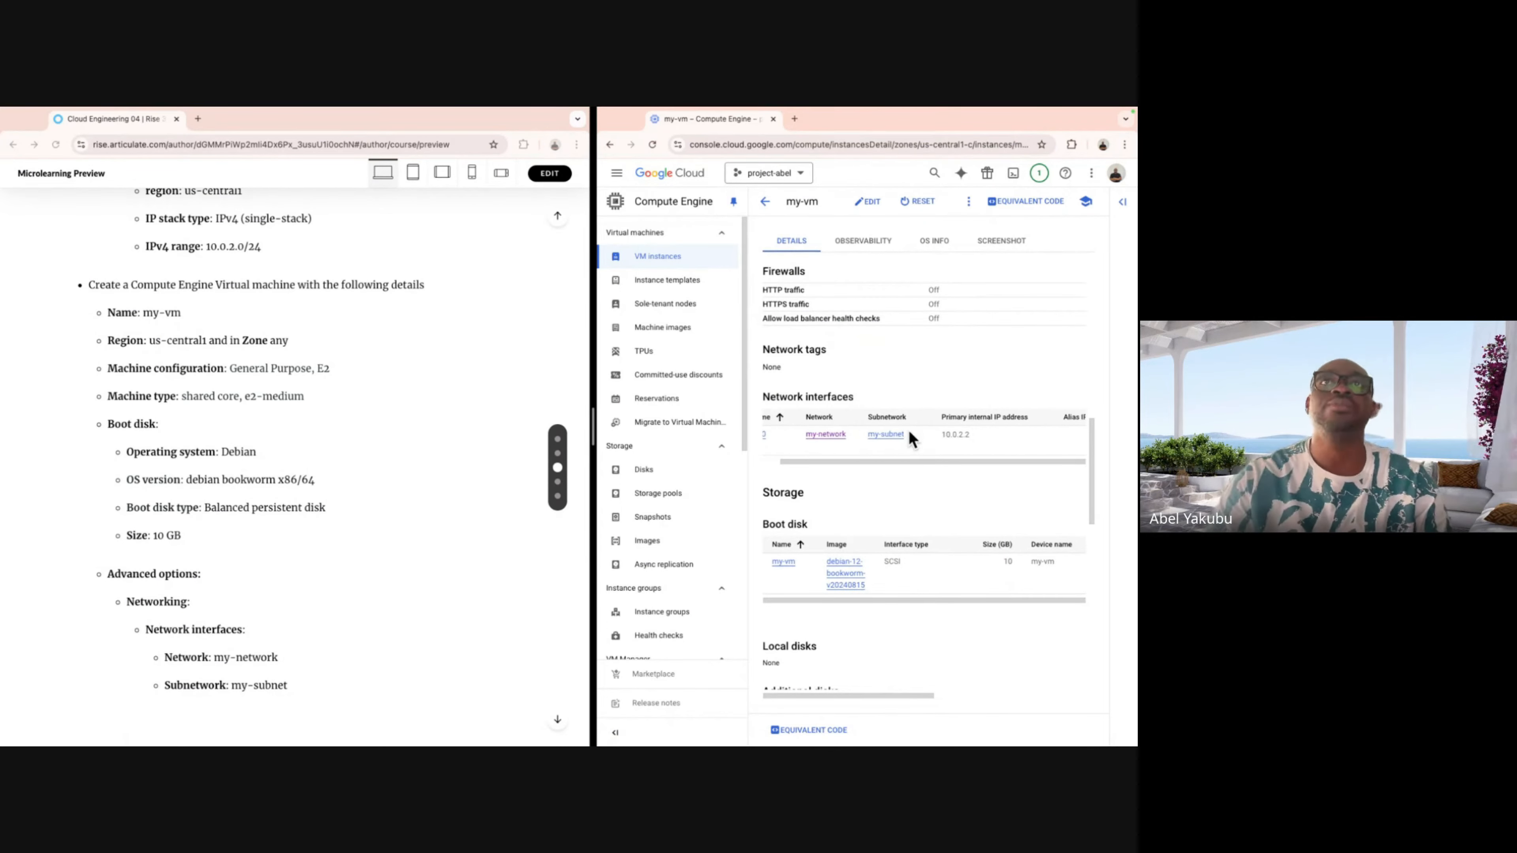
scroll(860, 439, "down", 3)
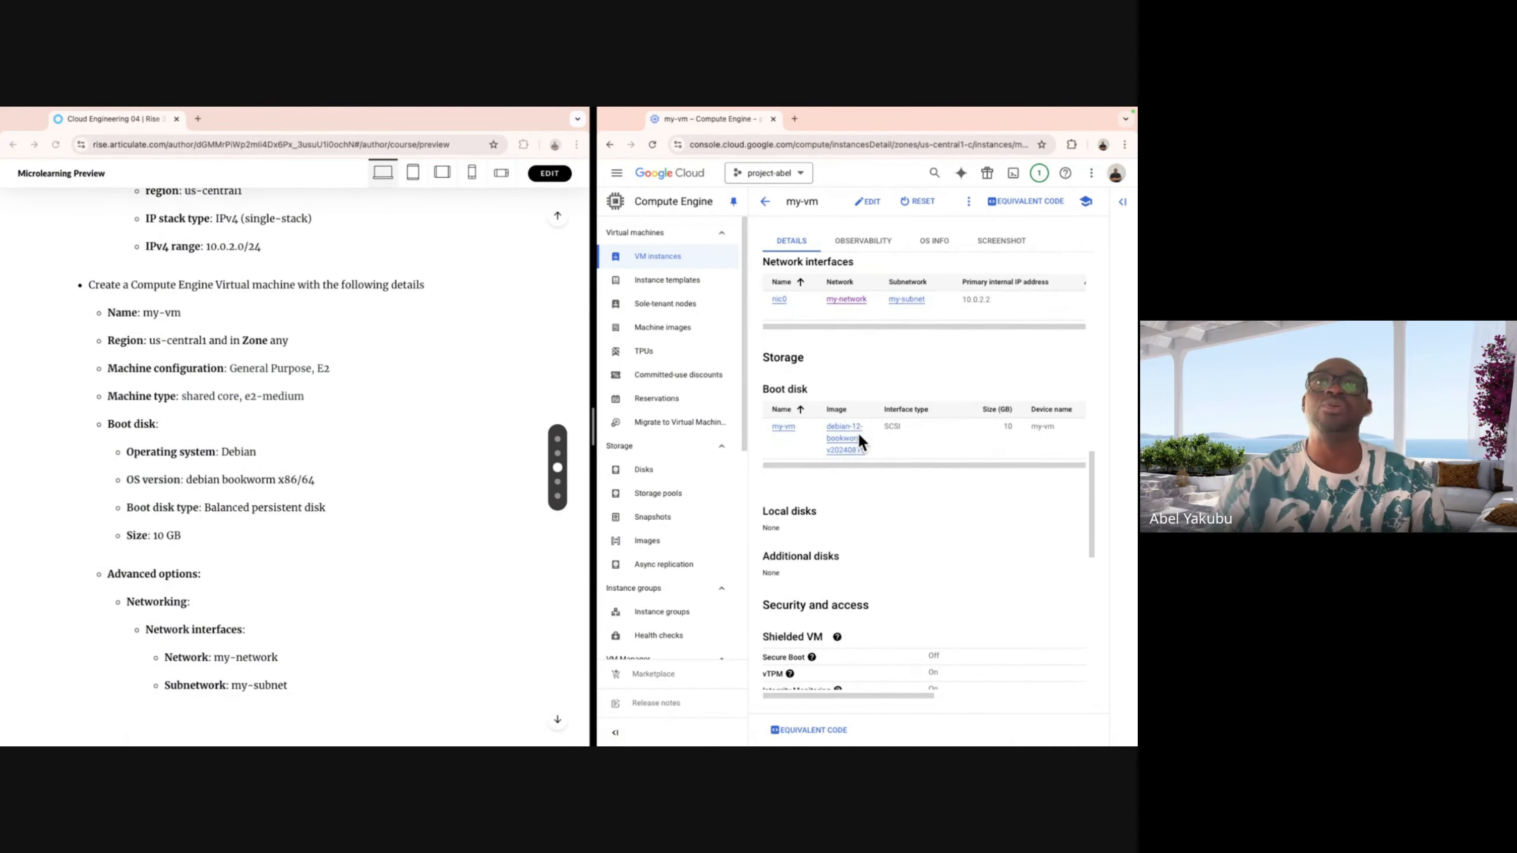
scroll(866, 454, "down", 4)
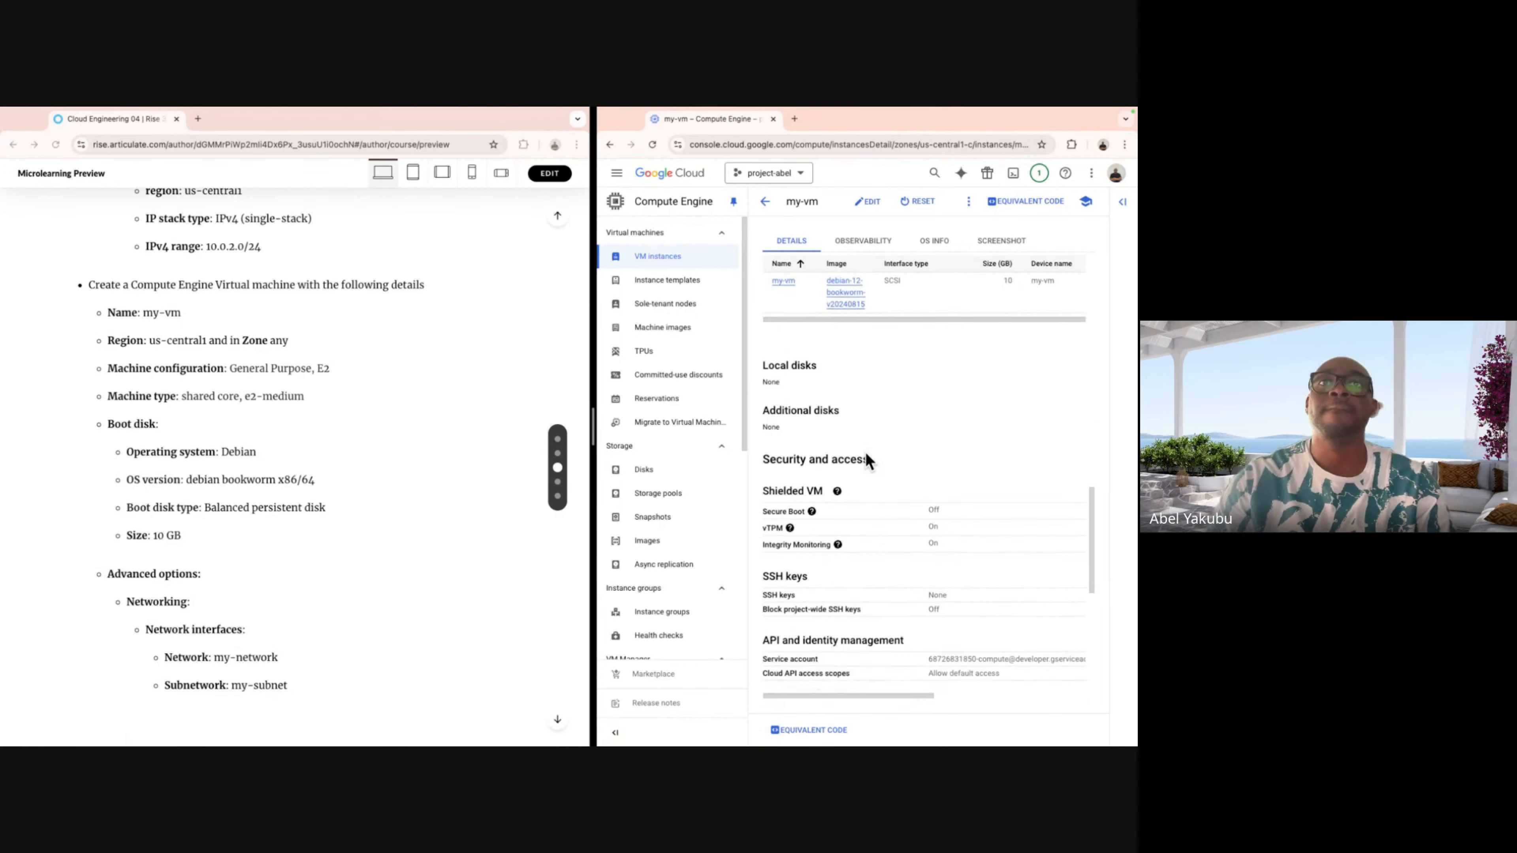
scroll(867, 454, "down", 3)
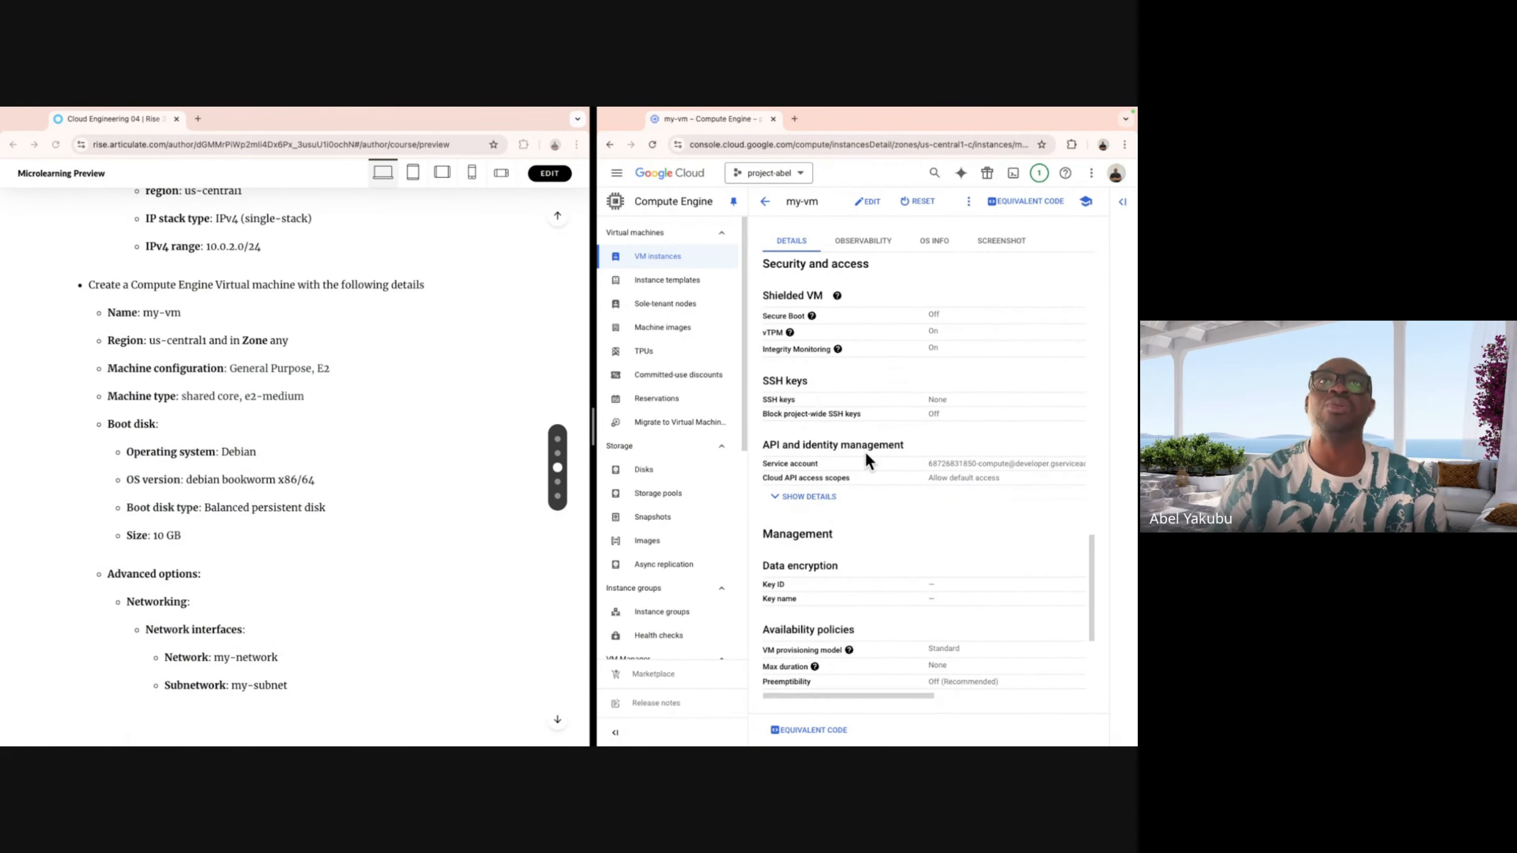
scroll(866, 451, "down", 4)
scroll(865, 451, "up", 15)
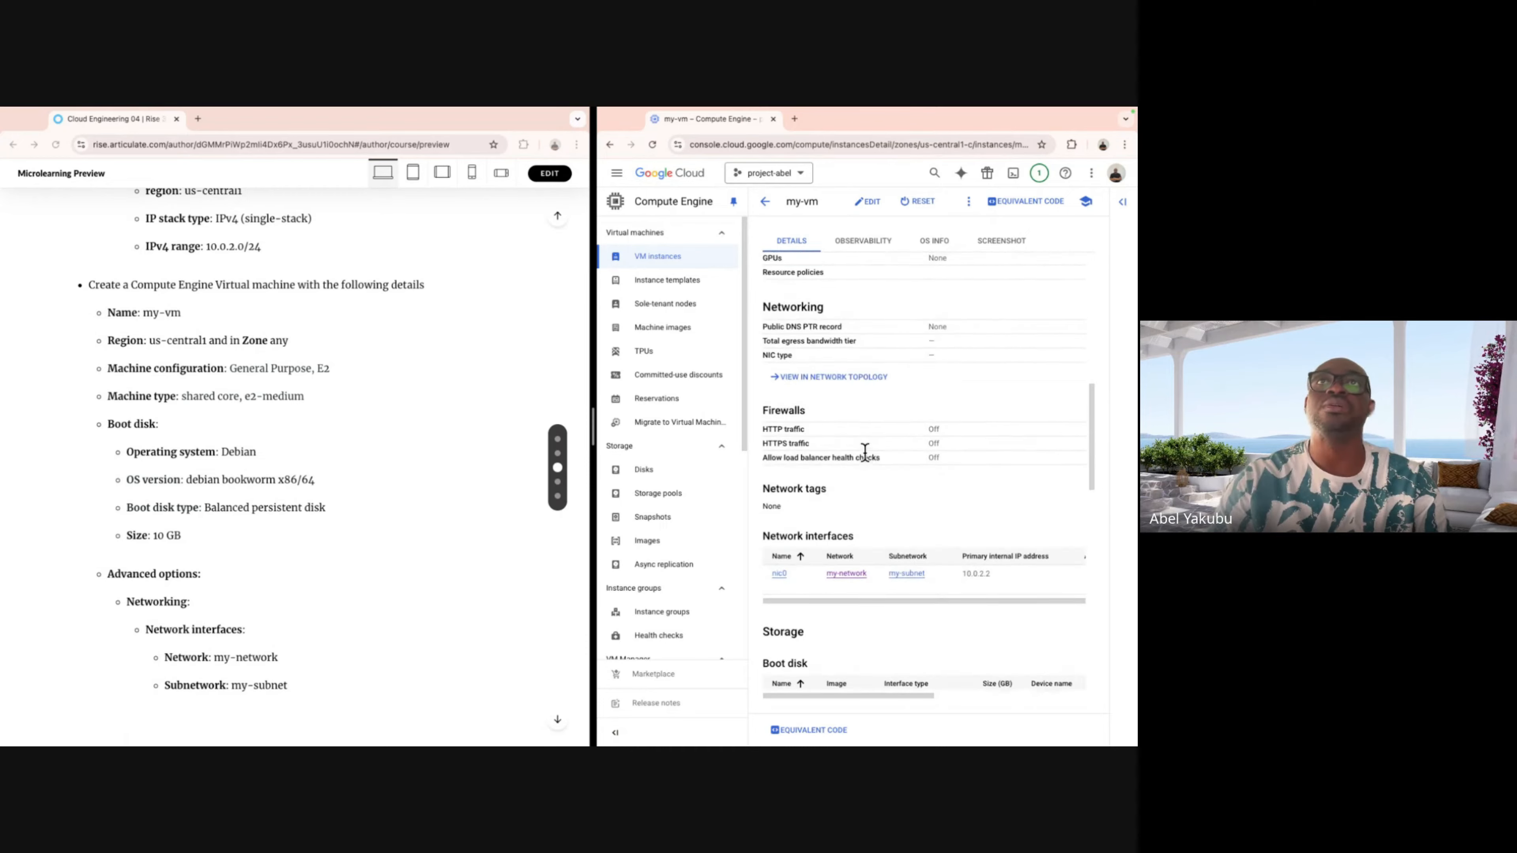
scroll(865, 451, "up", 10)
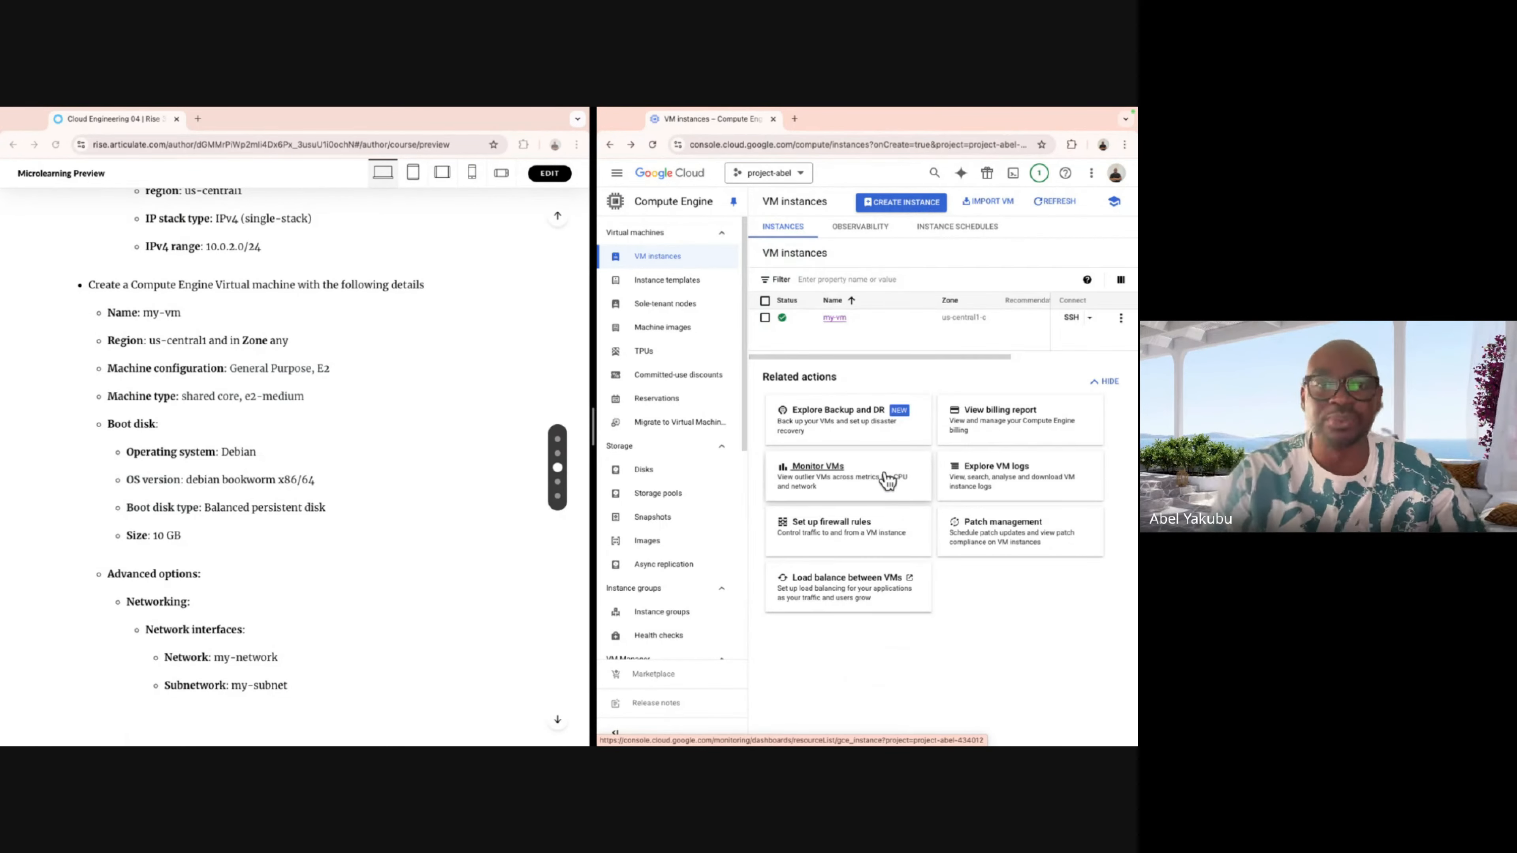
left_click(397, 595)
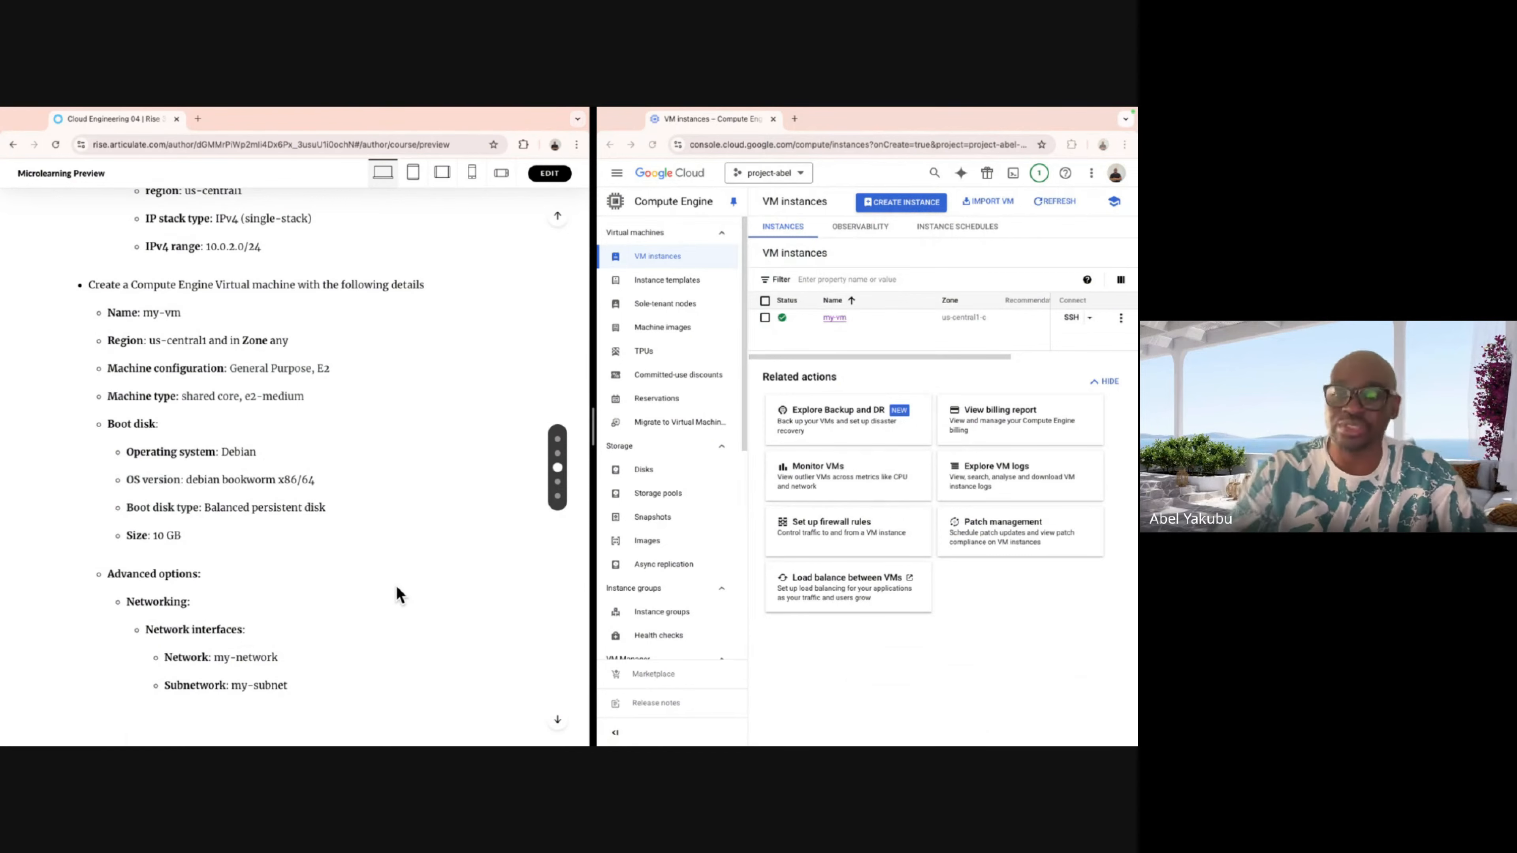
scroll(397, 591, "up", 6)
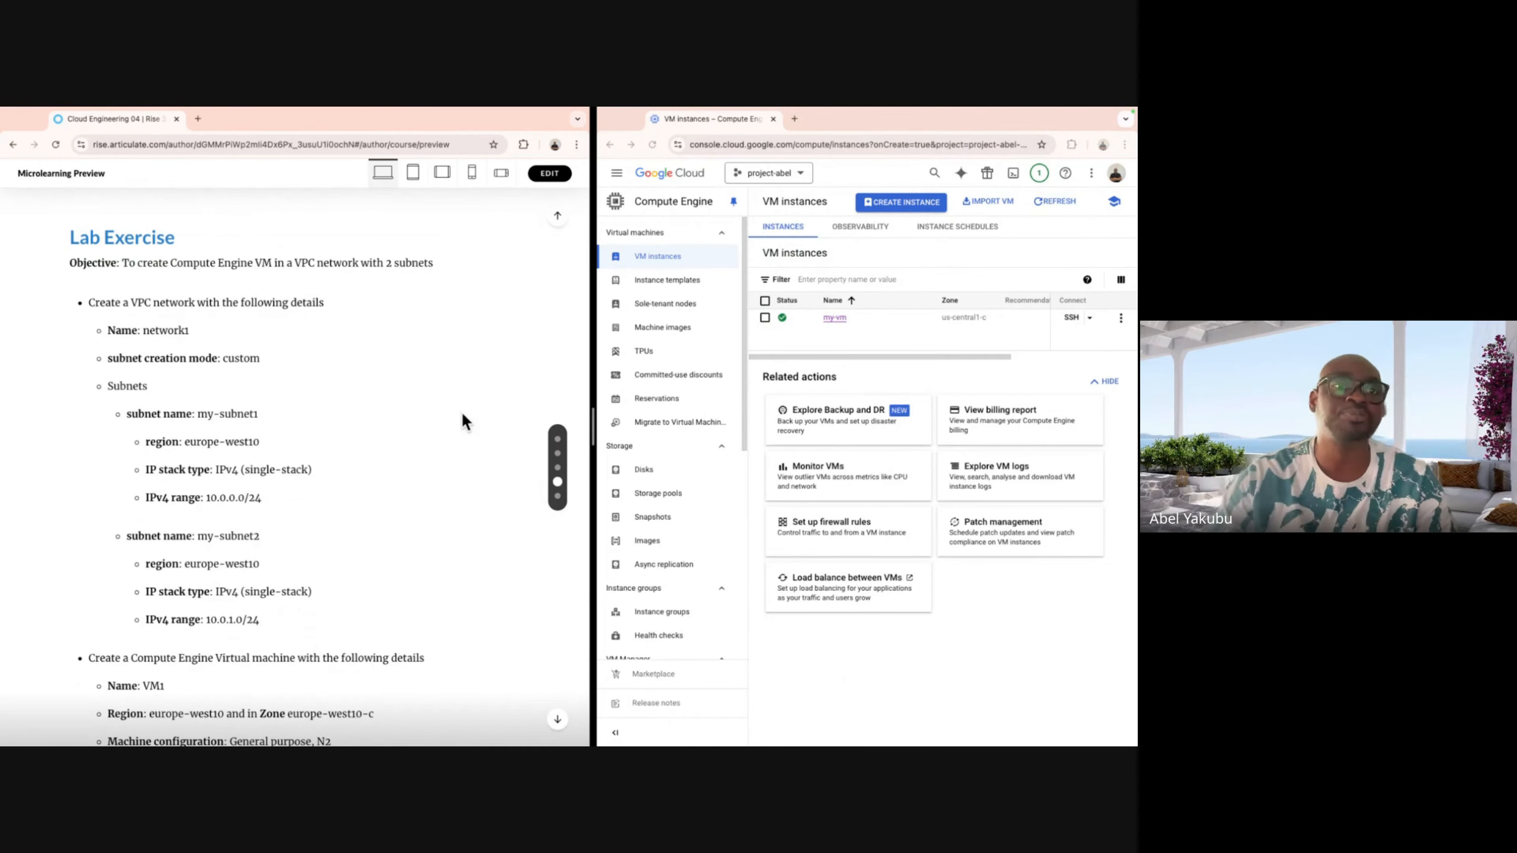
scroll(453, 419, "down", 1)
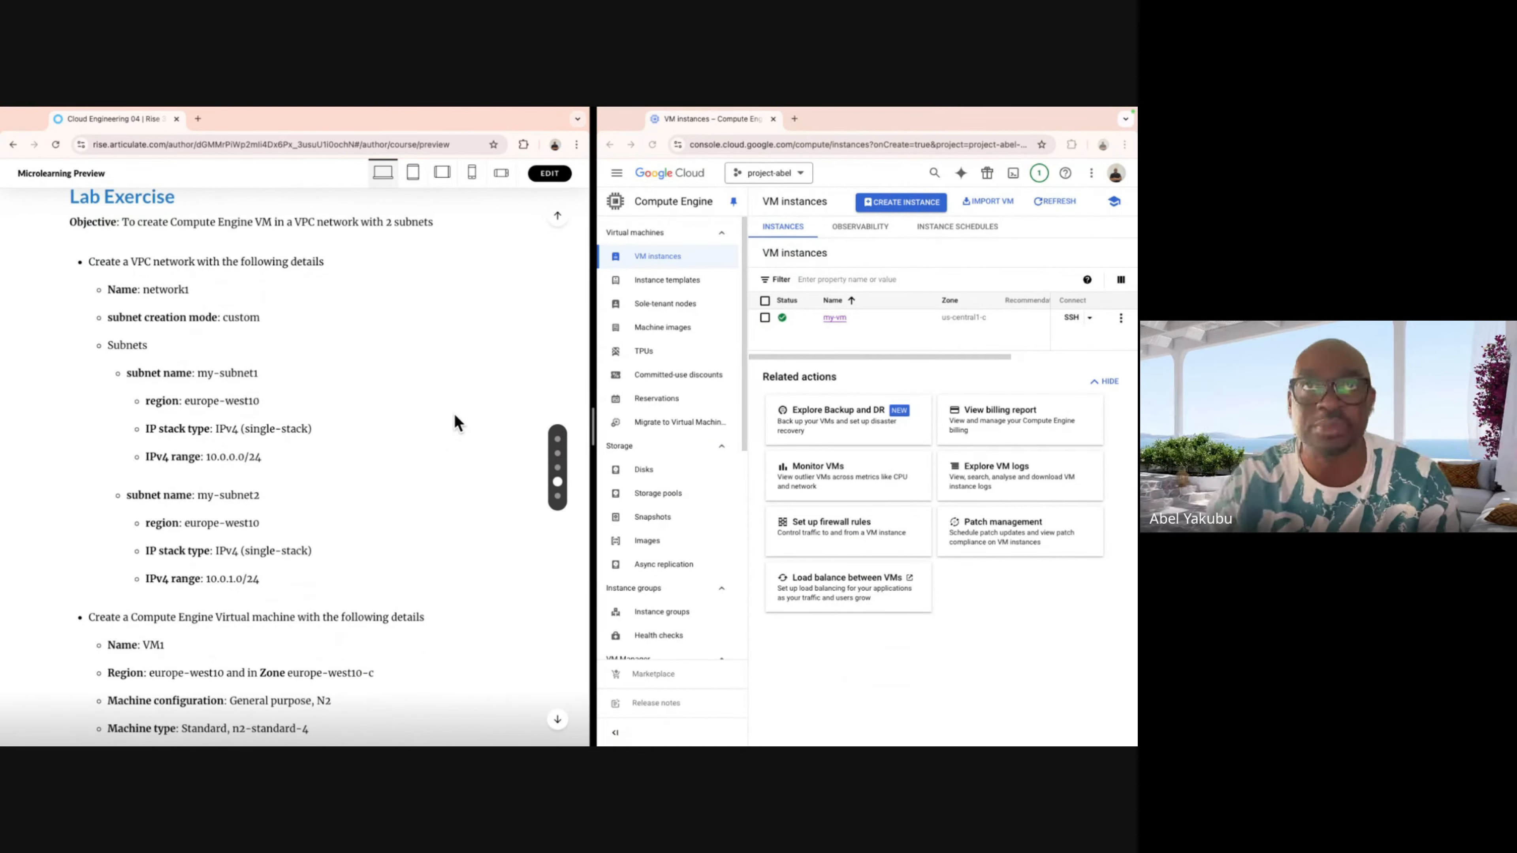
left_click(619, 174)
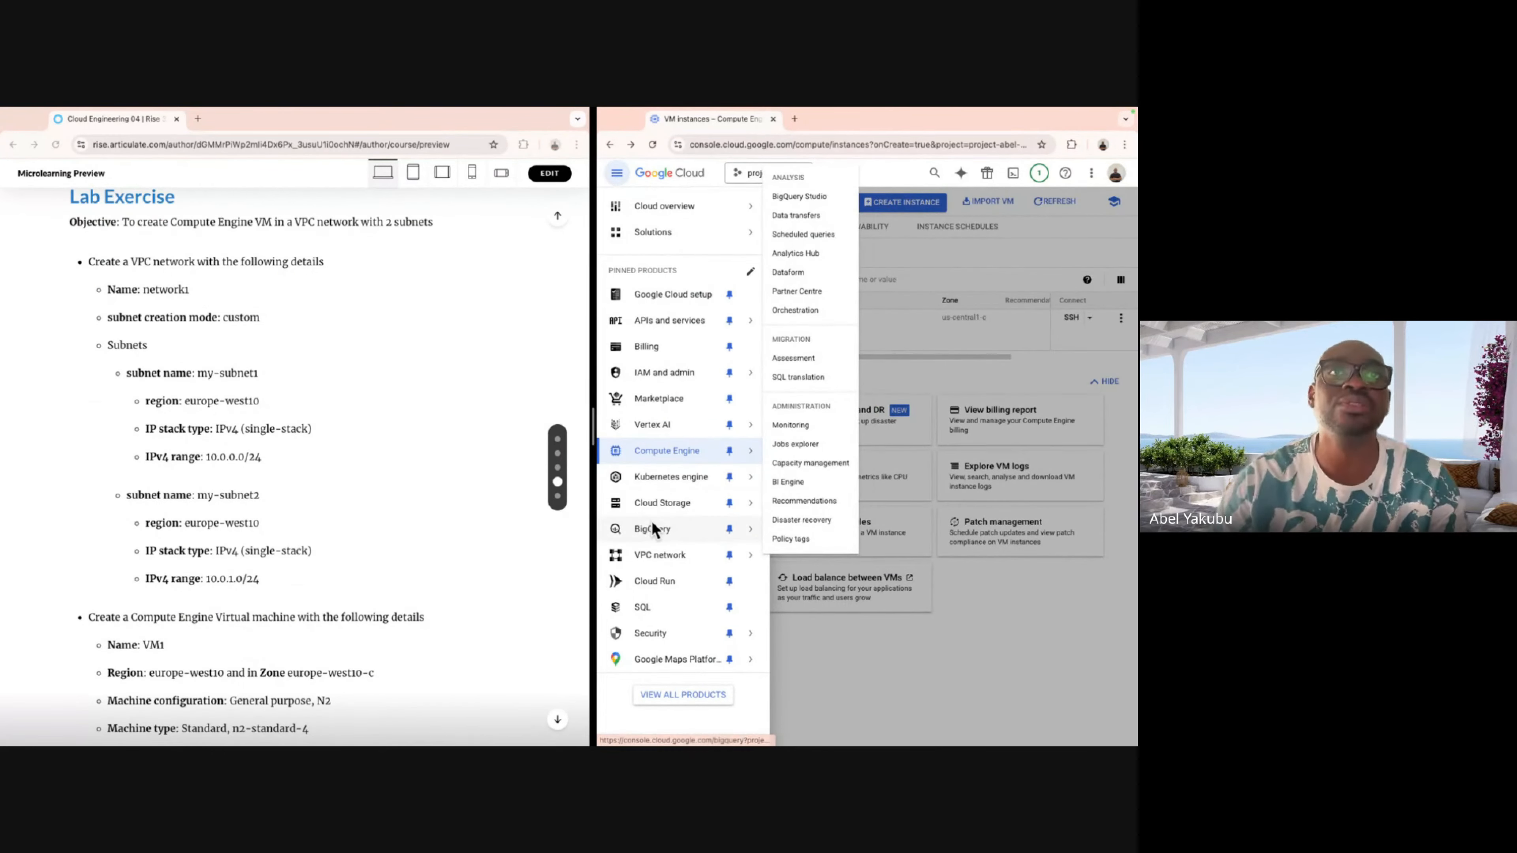
Begin a new VPC network named network1 in Custom subnet mode.
left_click(665, 558)
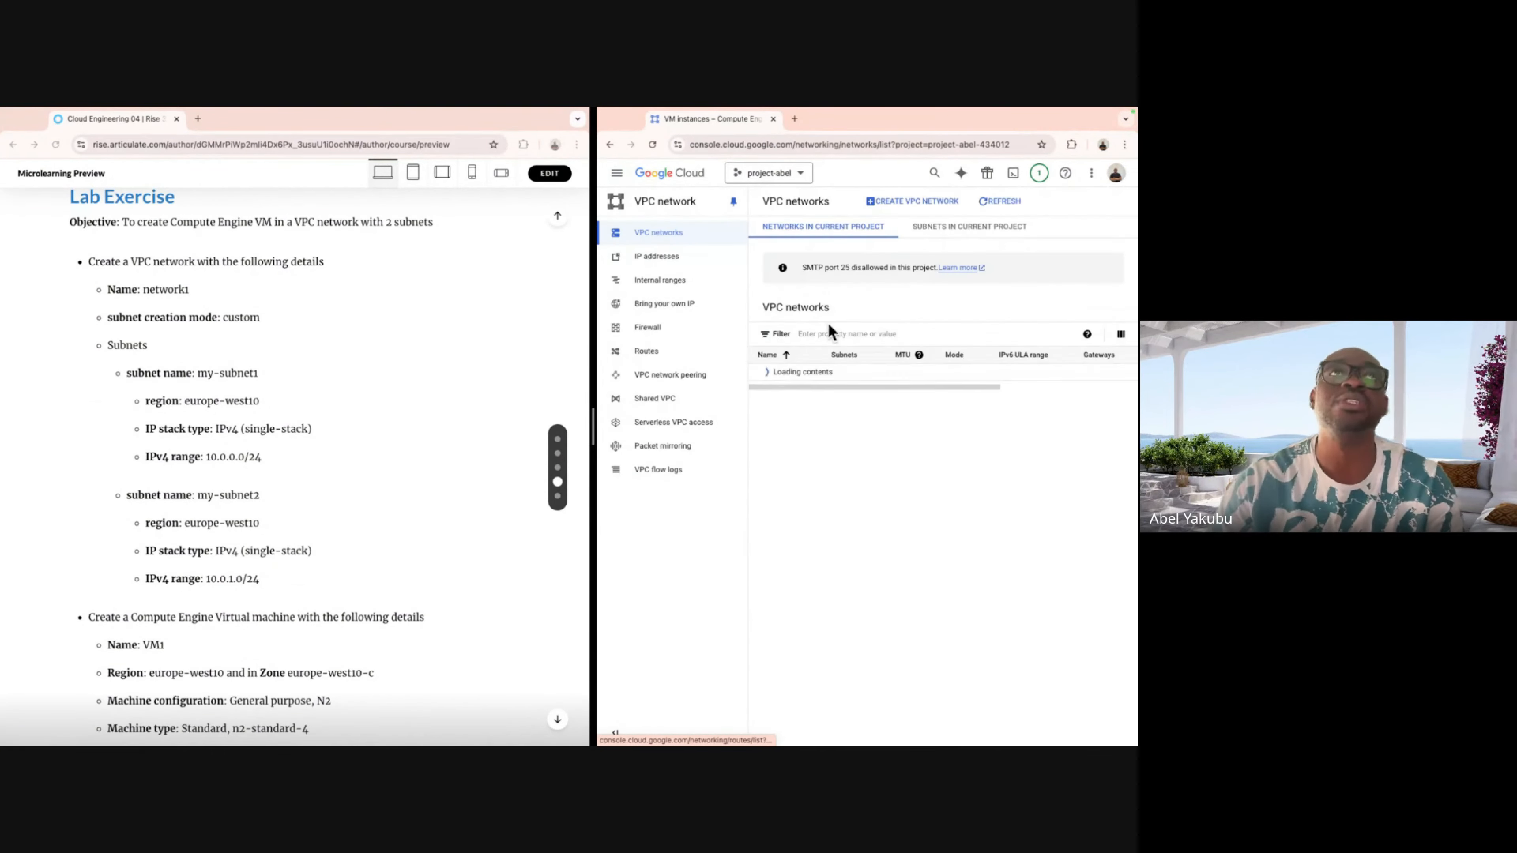
left_click(908, 201)
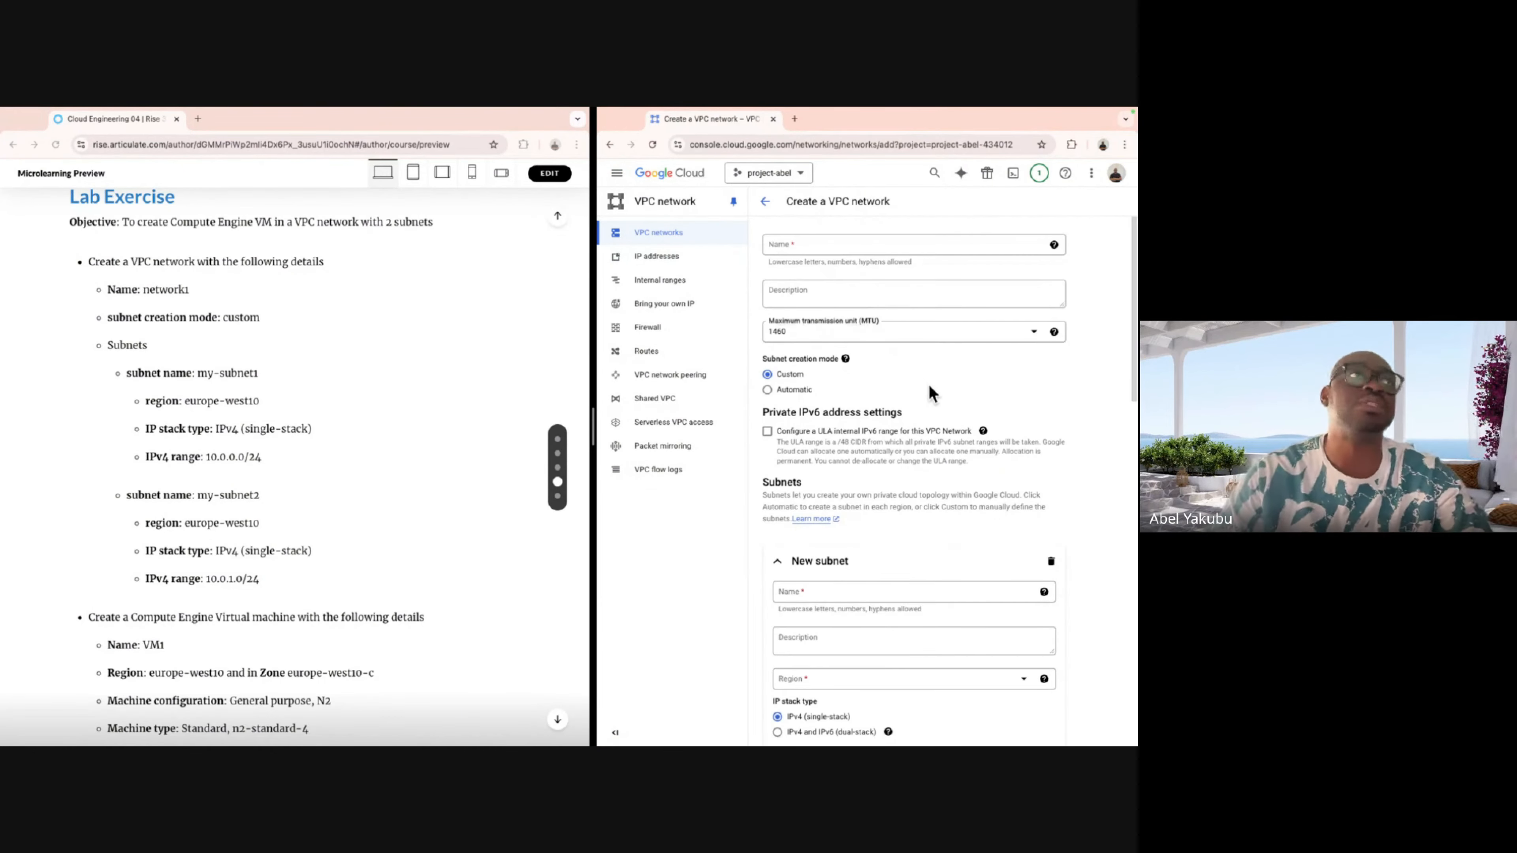
left_click(866, 243)
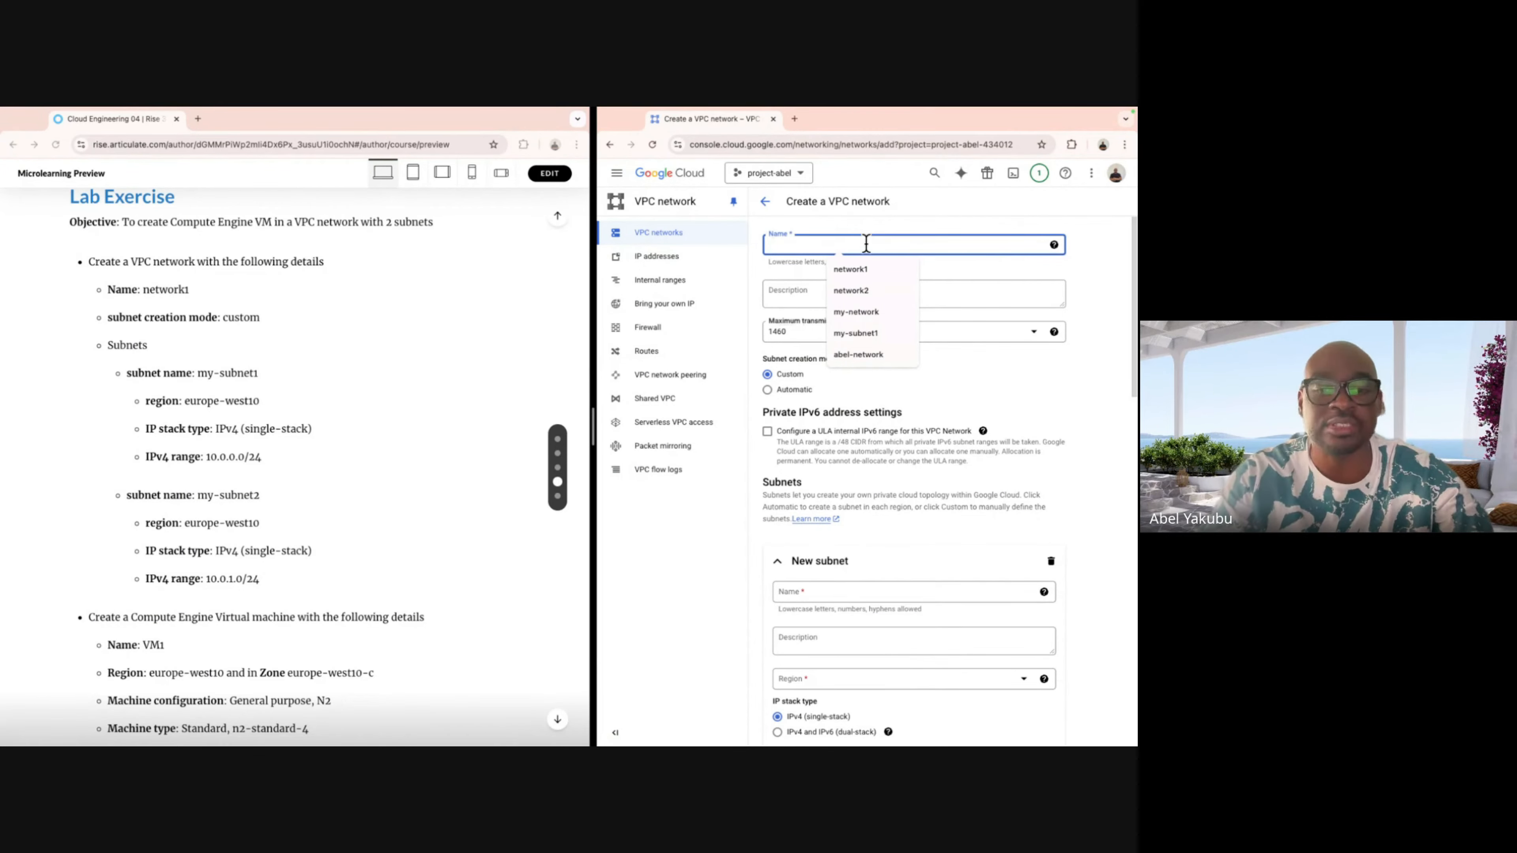
type("network")
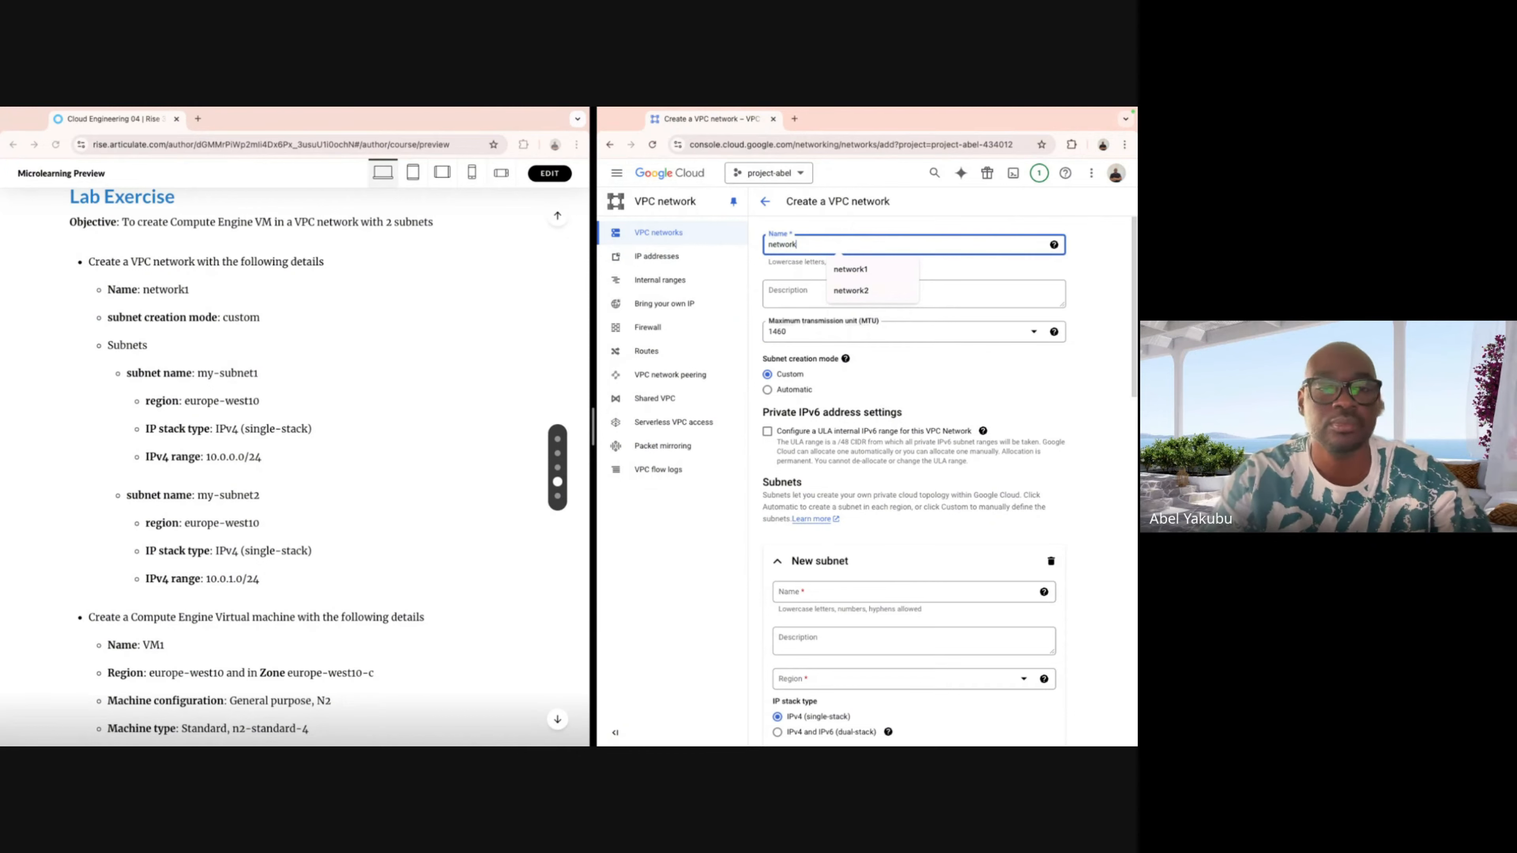
type("1")
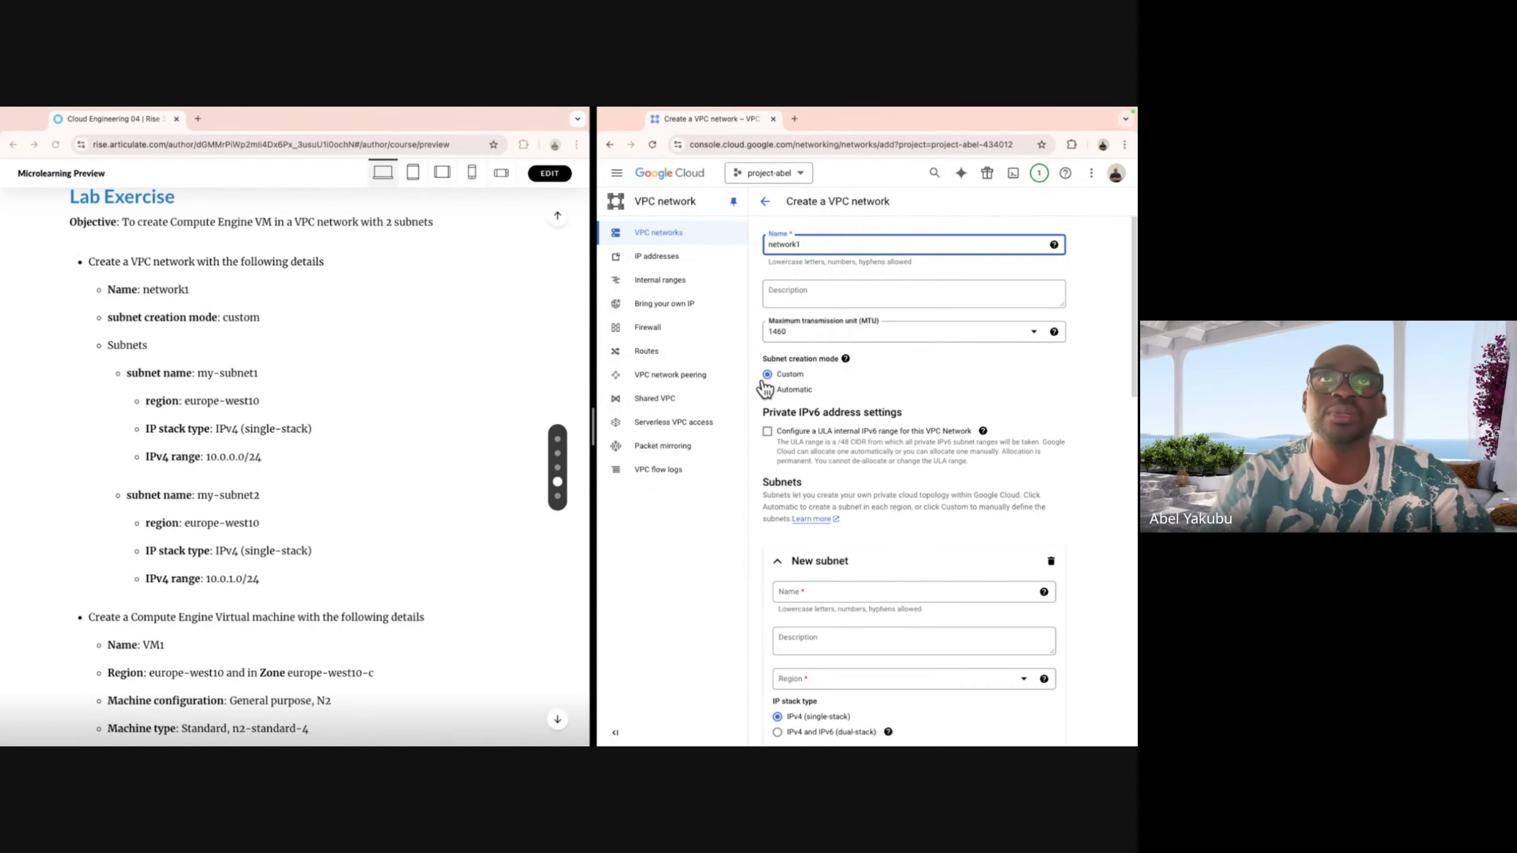
scroll(817, 371, "down", 3)
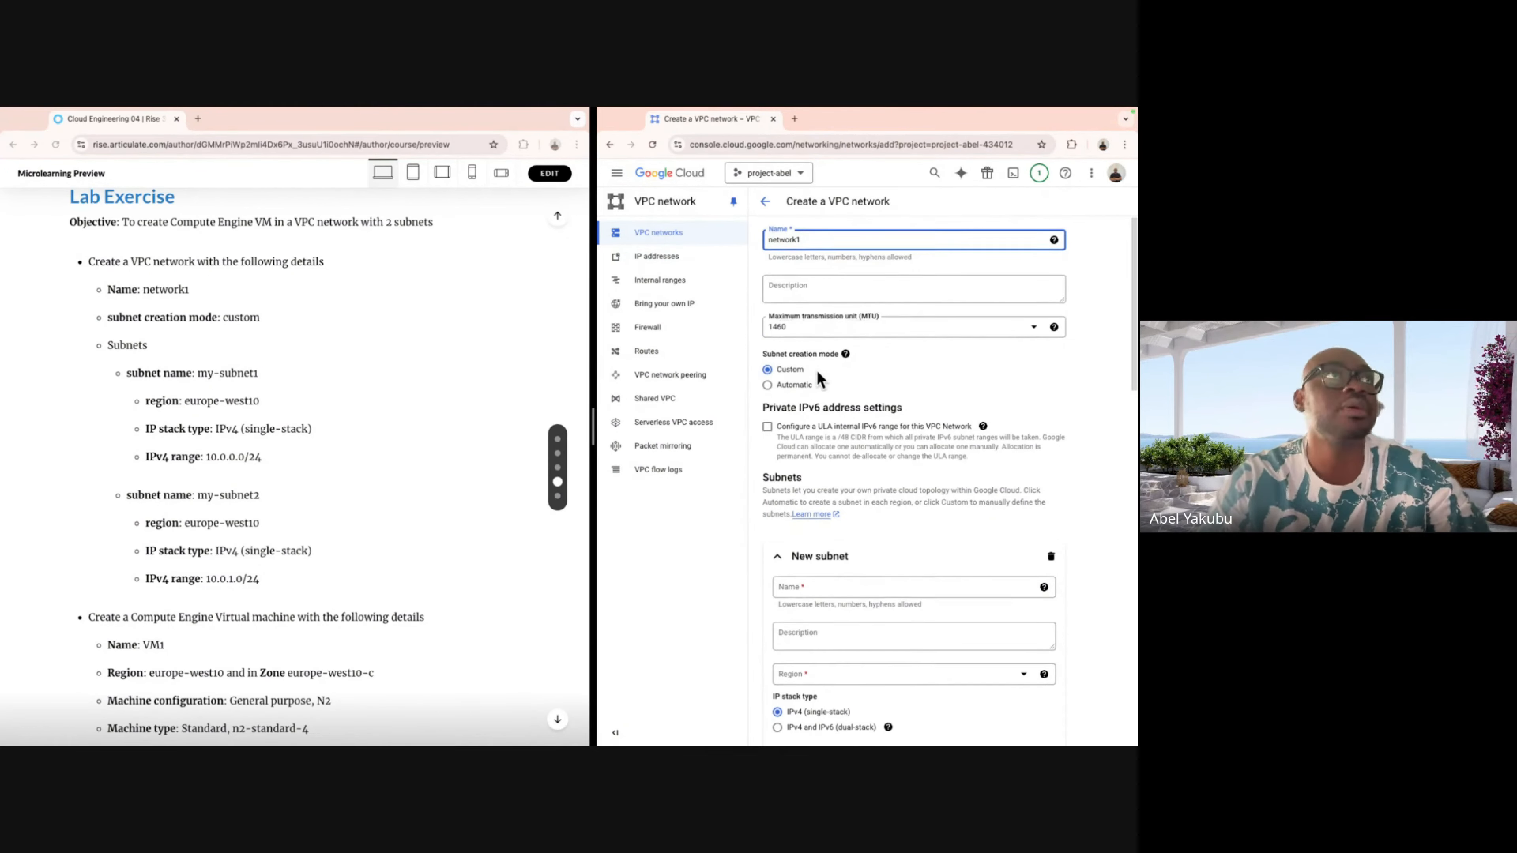
left_click(819, 448)
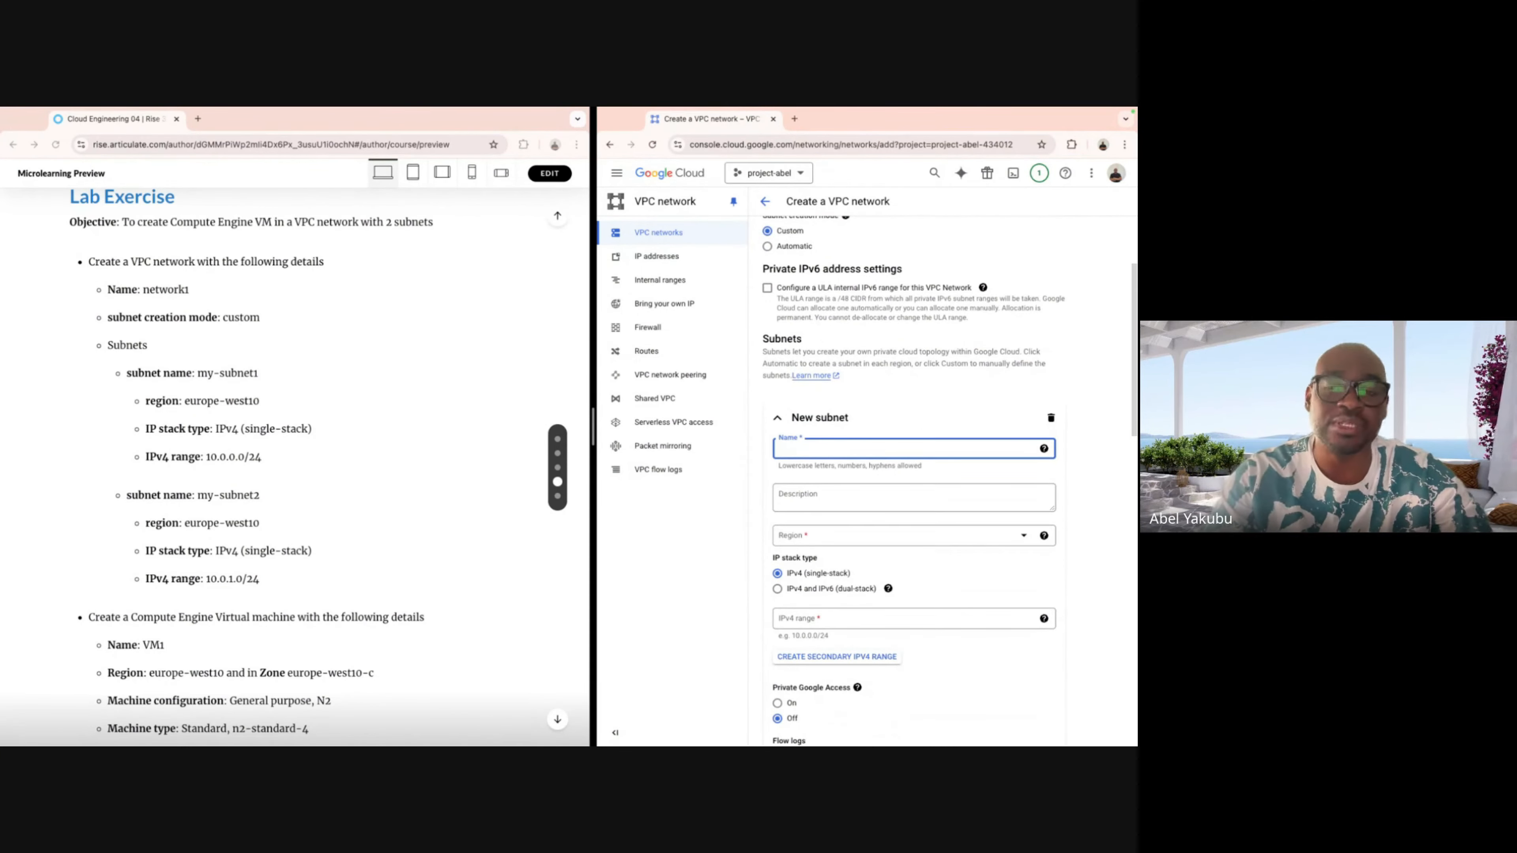
Name the first subnet my-subnet1 and place it in region europe-west10.
type("my-s")
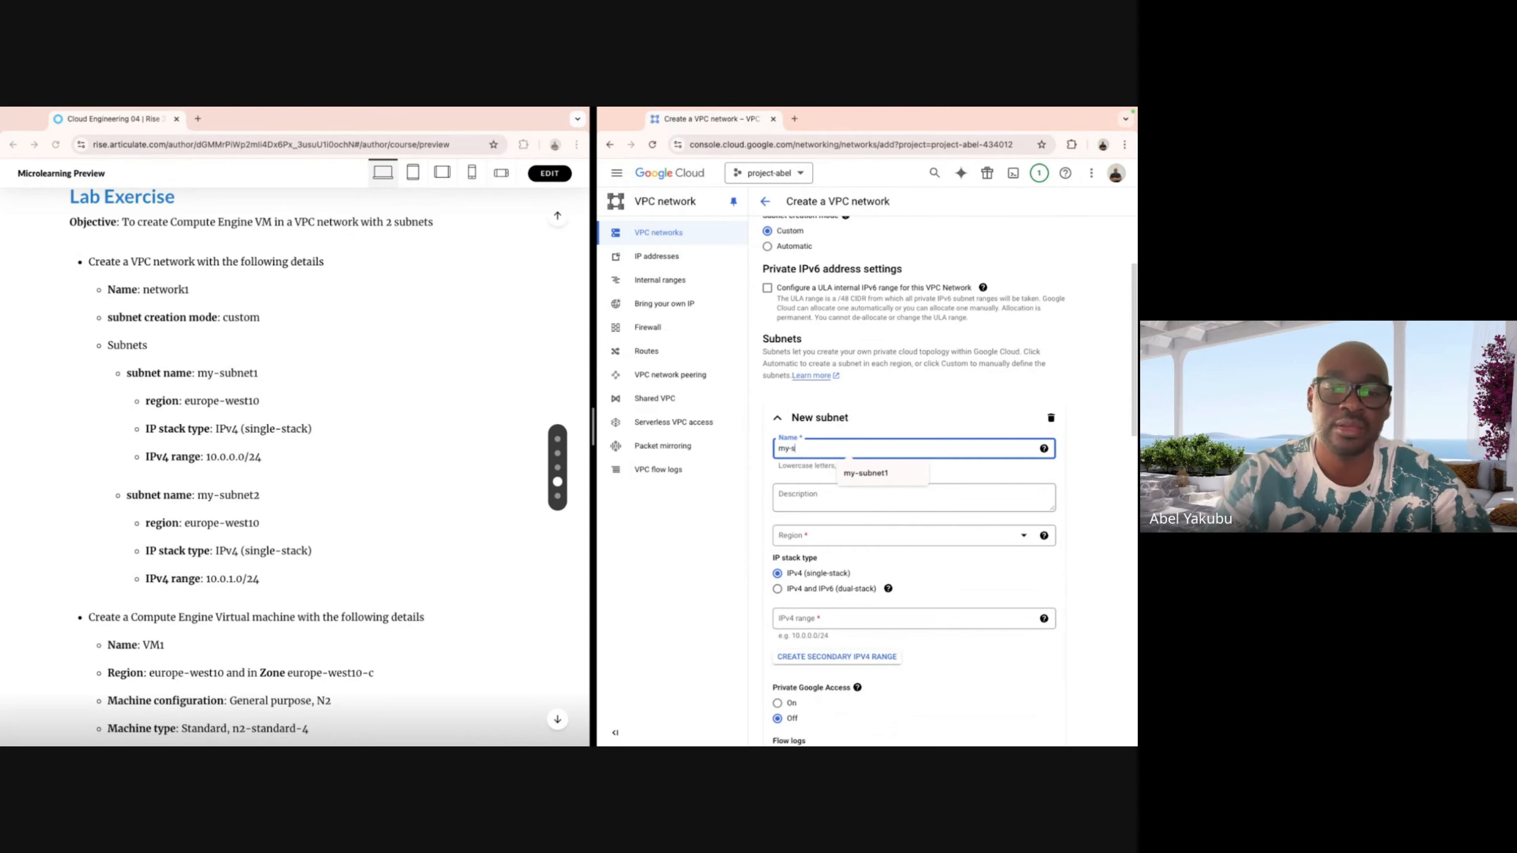
type("ubnet1")
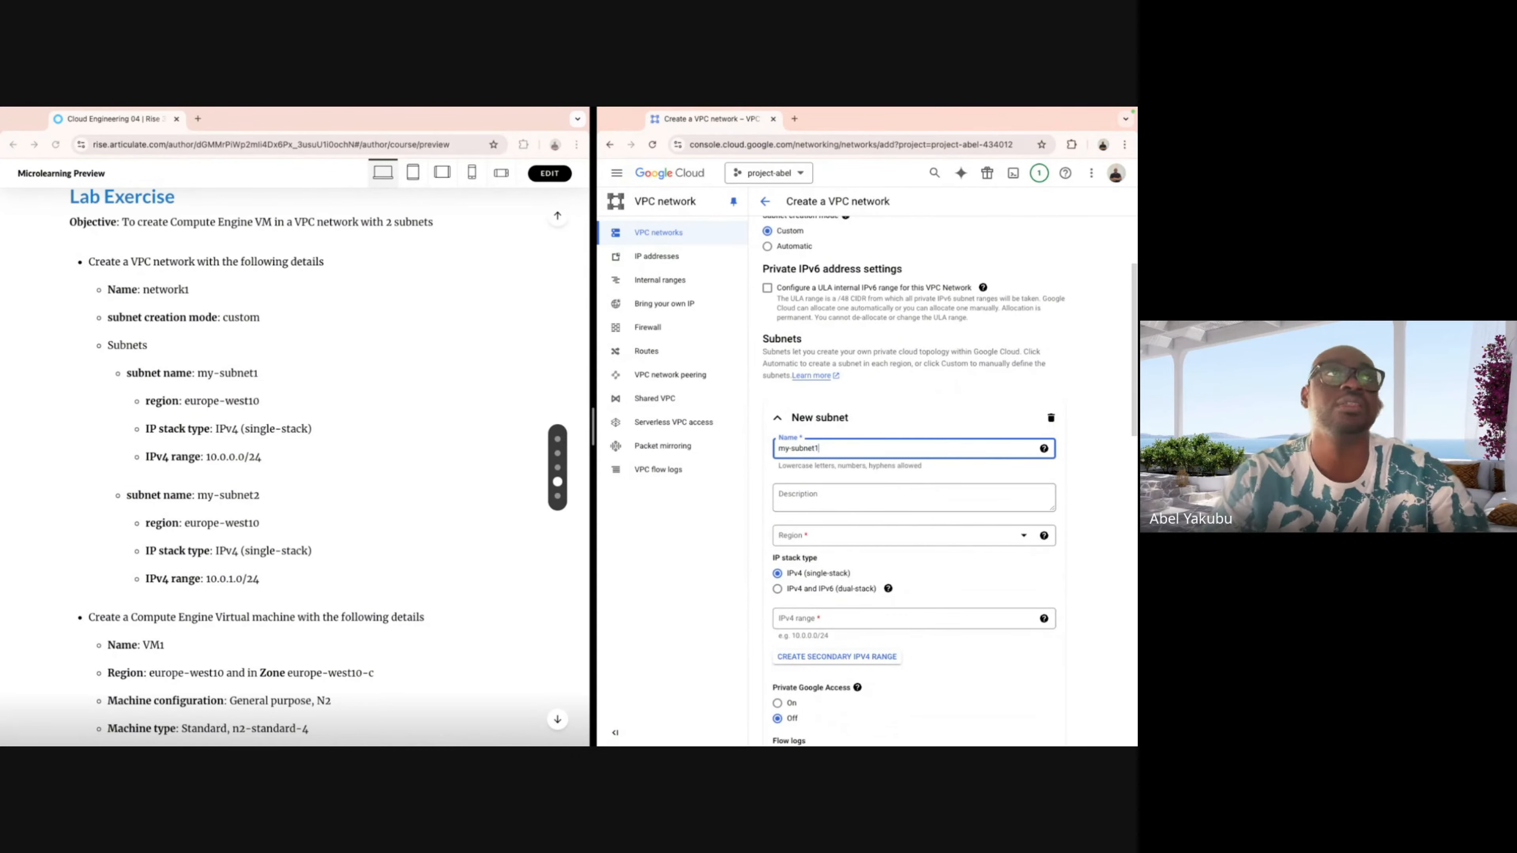
scroll(941, 496, "down", 1)
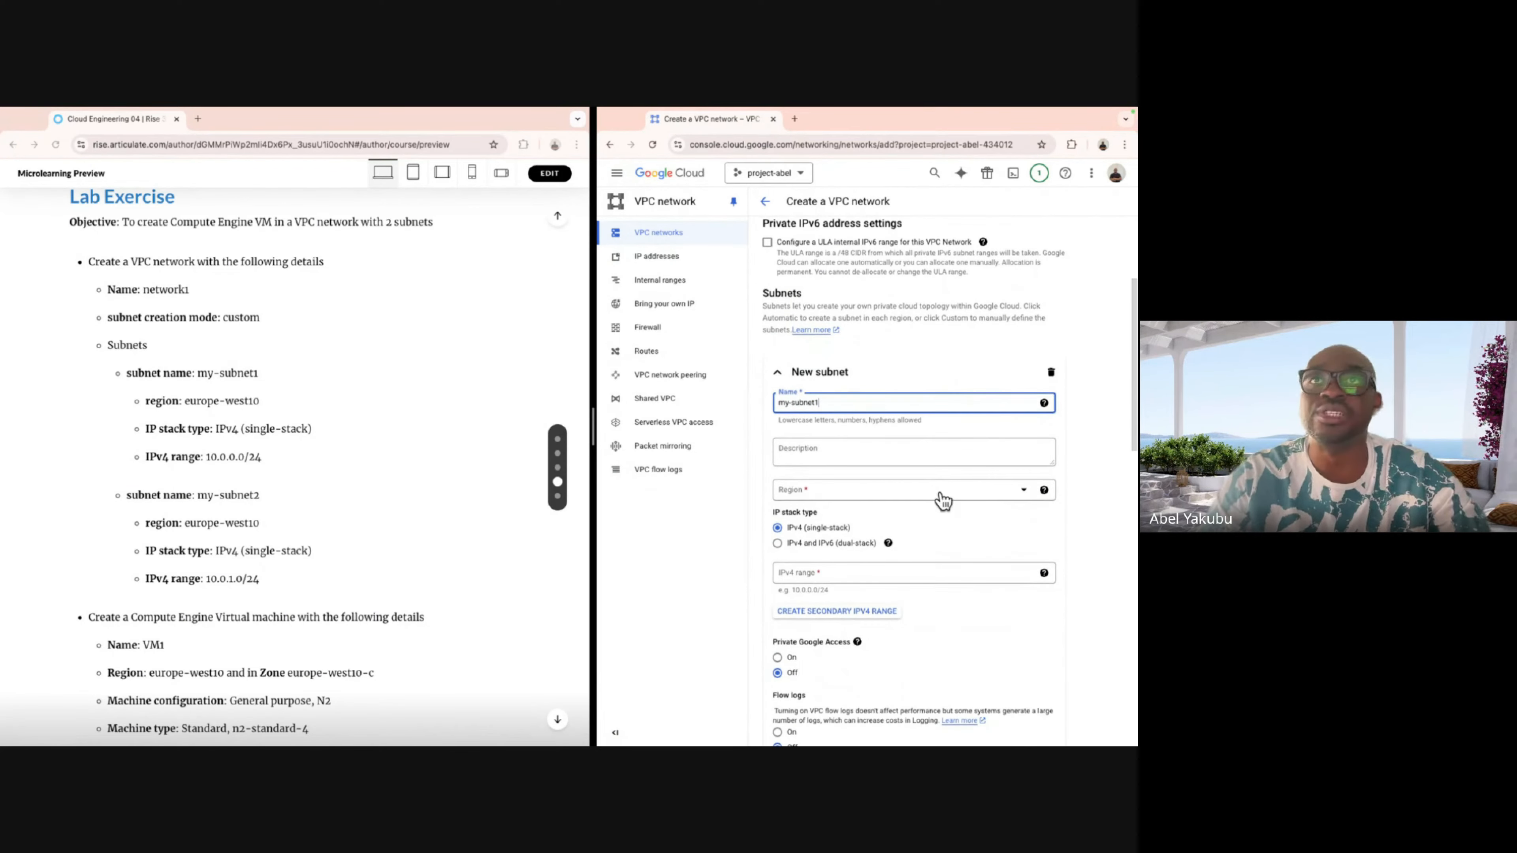
left_click(1021, 499)
scroll(945, 603, "down", 5)
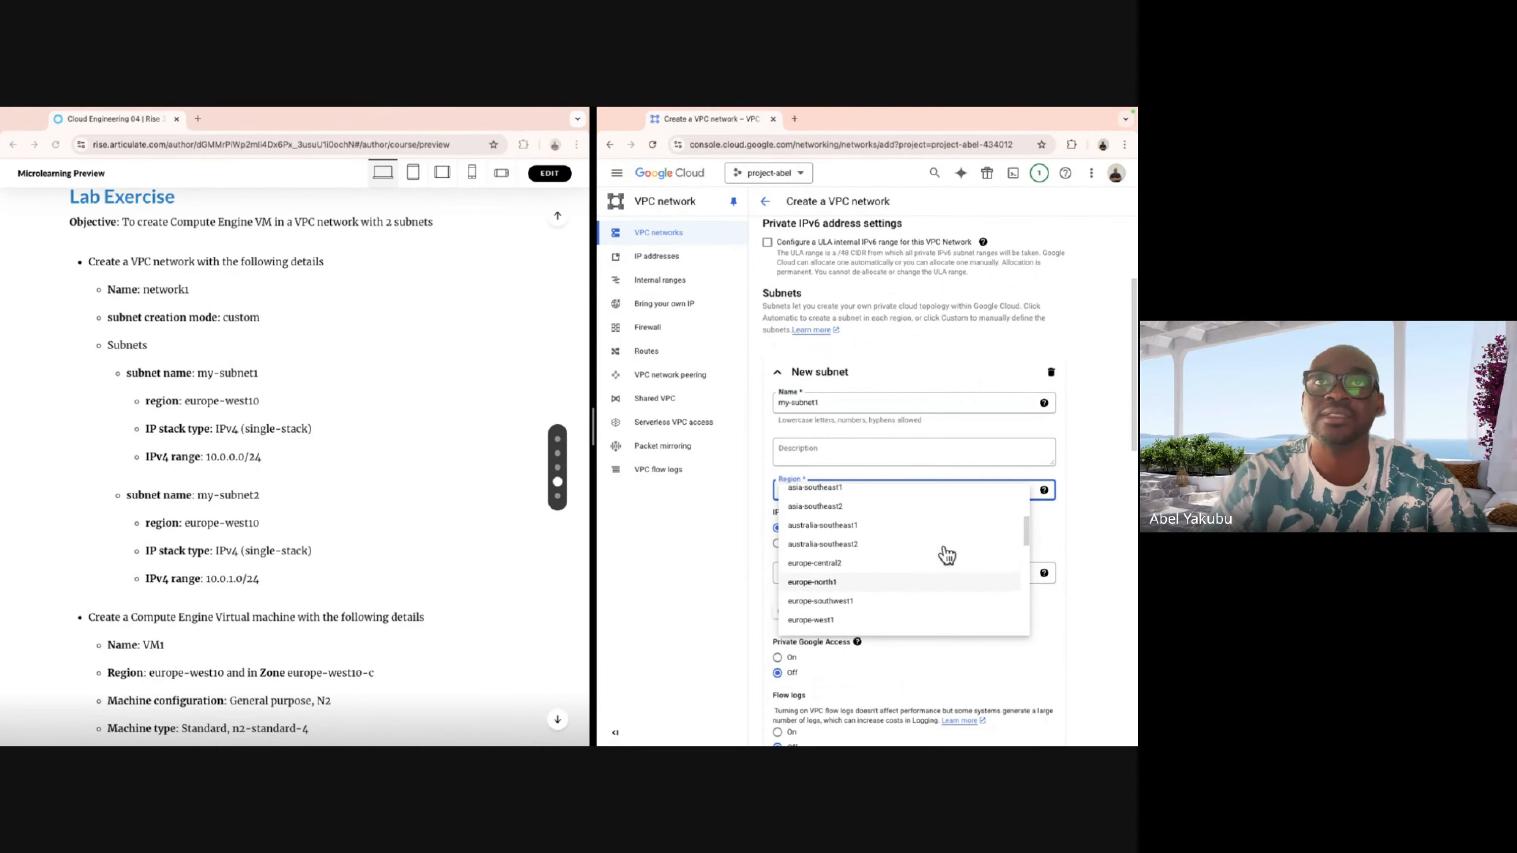
scroll(946, 554, "up", 1)
scroll(947, 554, "down", 3)
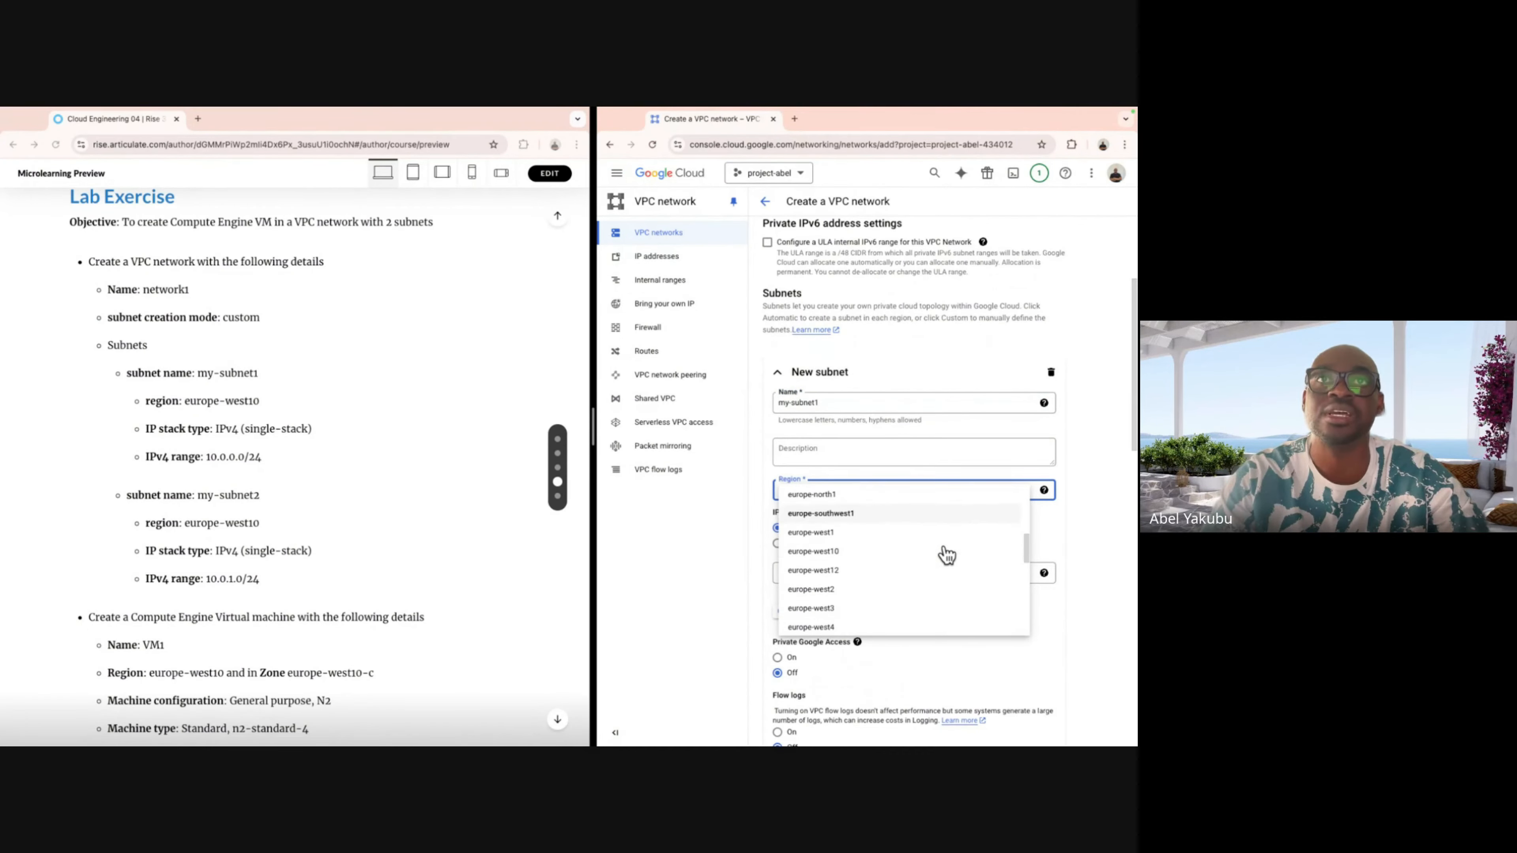
left_click(874, 553)
Give my-subnet1 the IPv4 range 10.0.0.0/24 and finish the subnet.
scroll(972, 496, "down", 2)
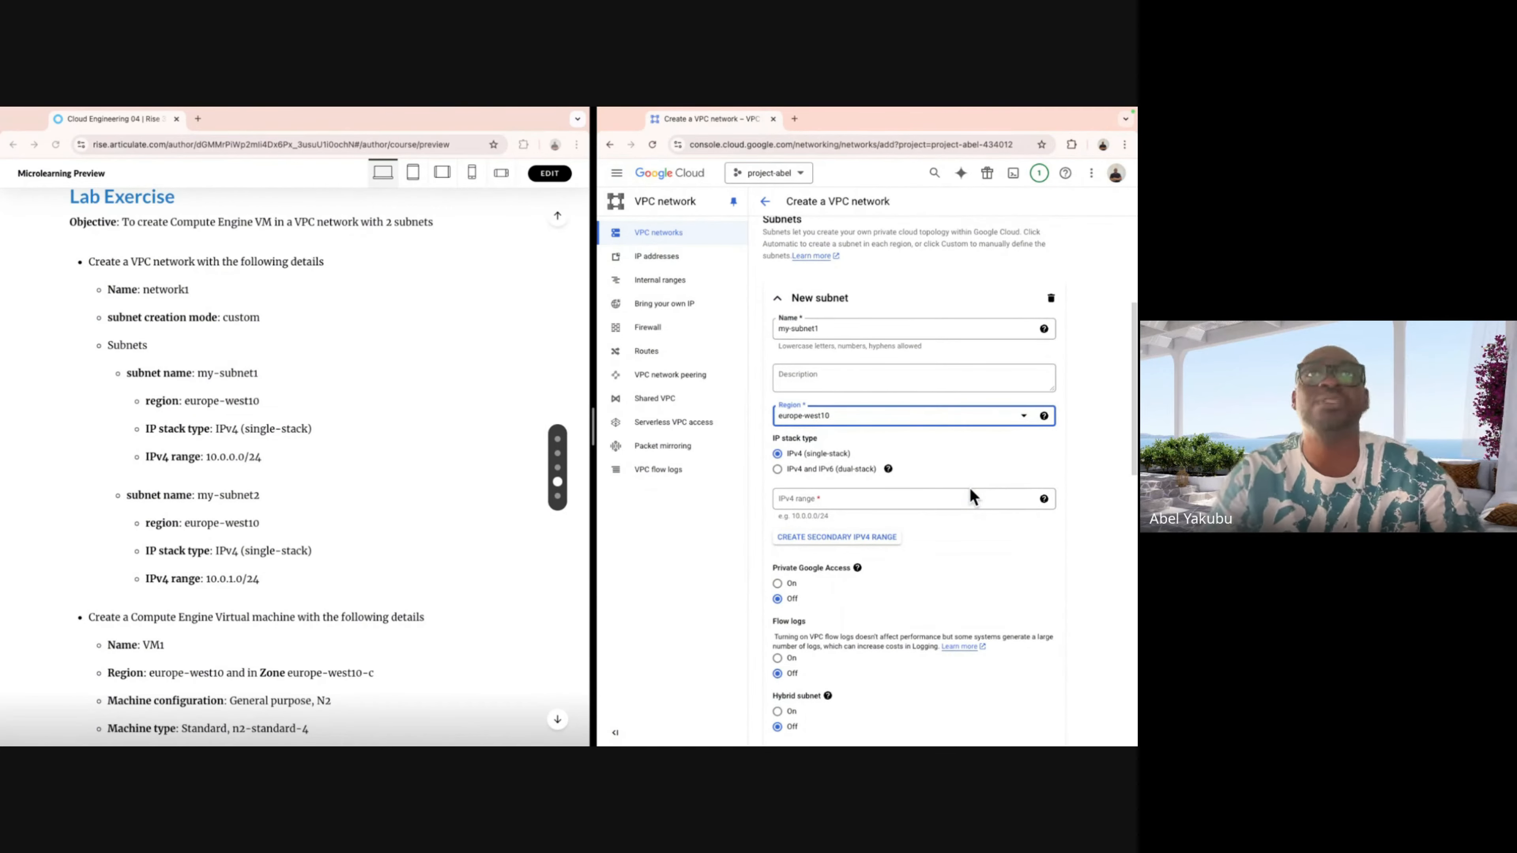
scroll(905, 445, "down", 3)
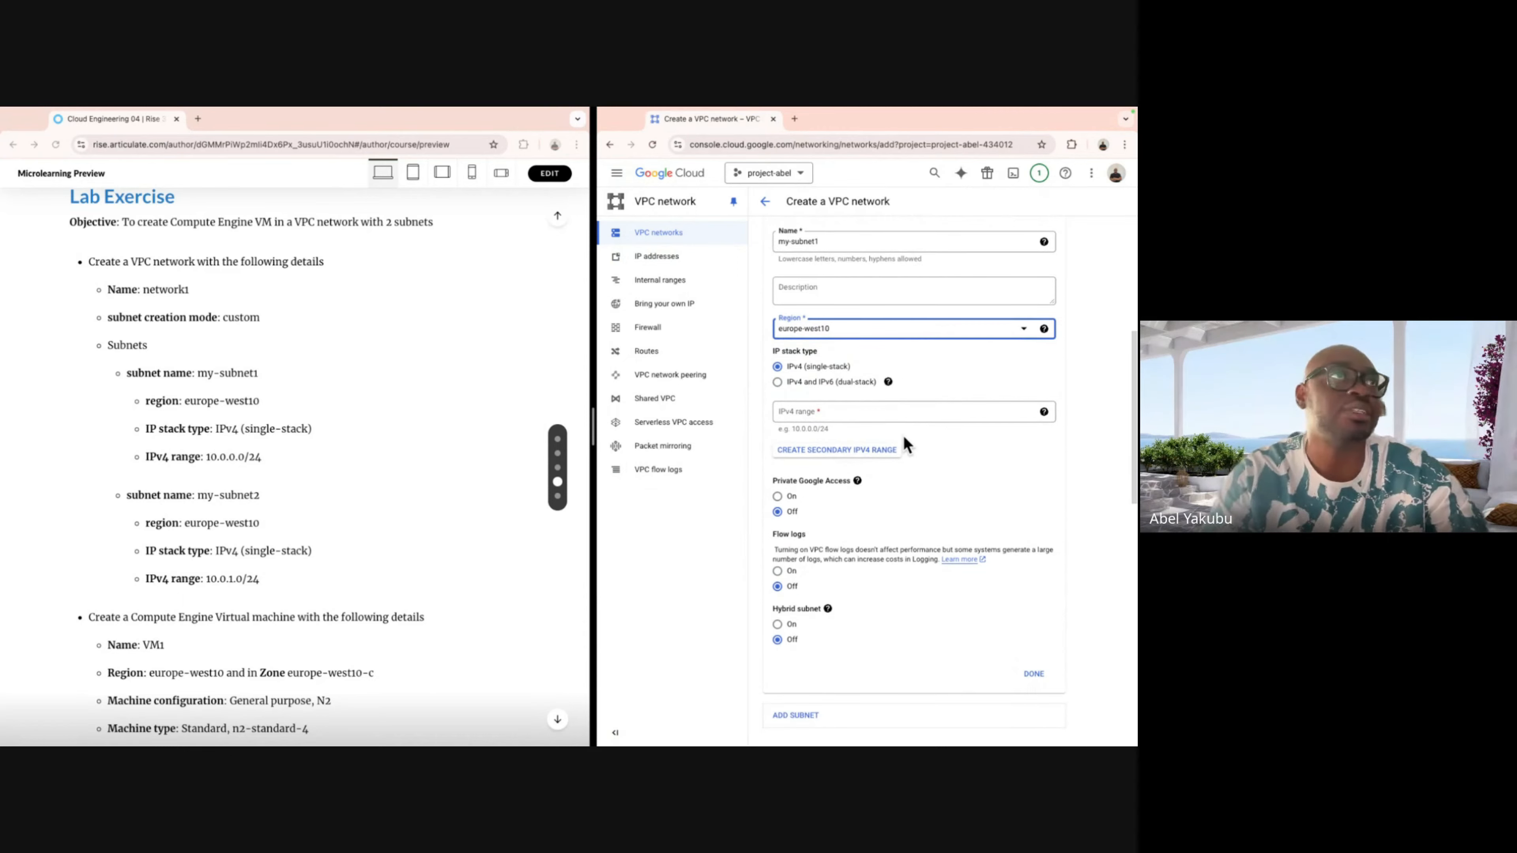
scroll(904, 445, "down", 1)
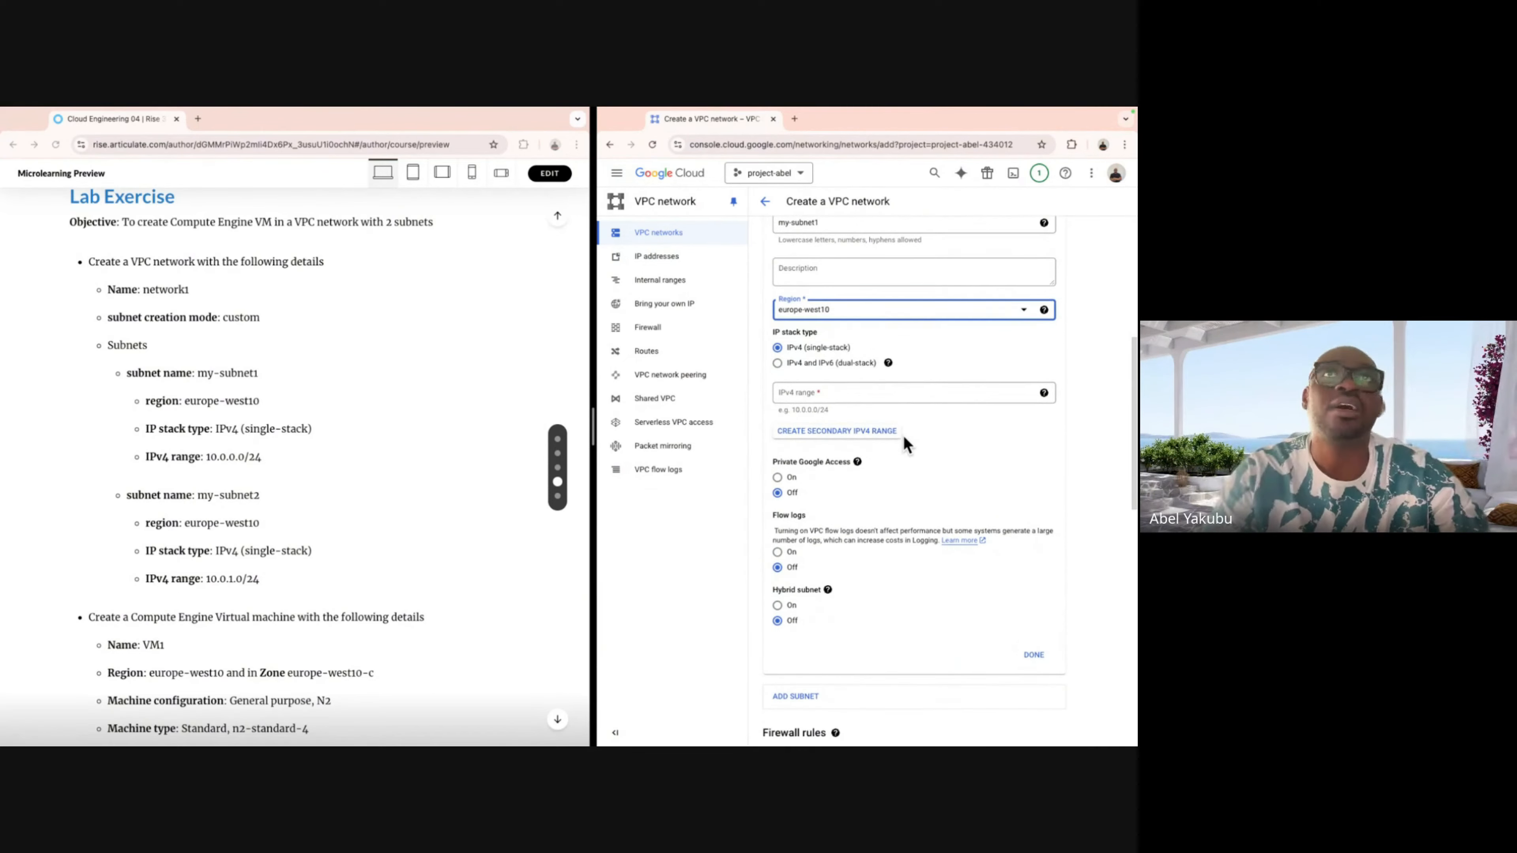
left_click(908, 392)
type("10")
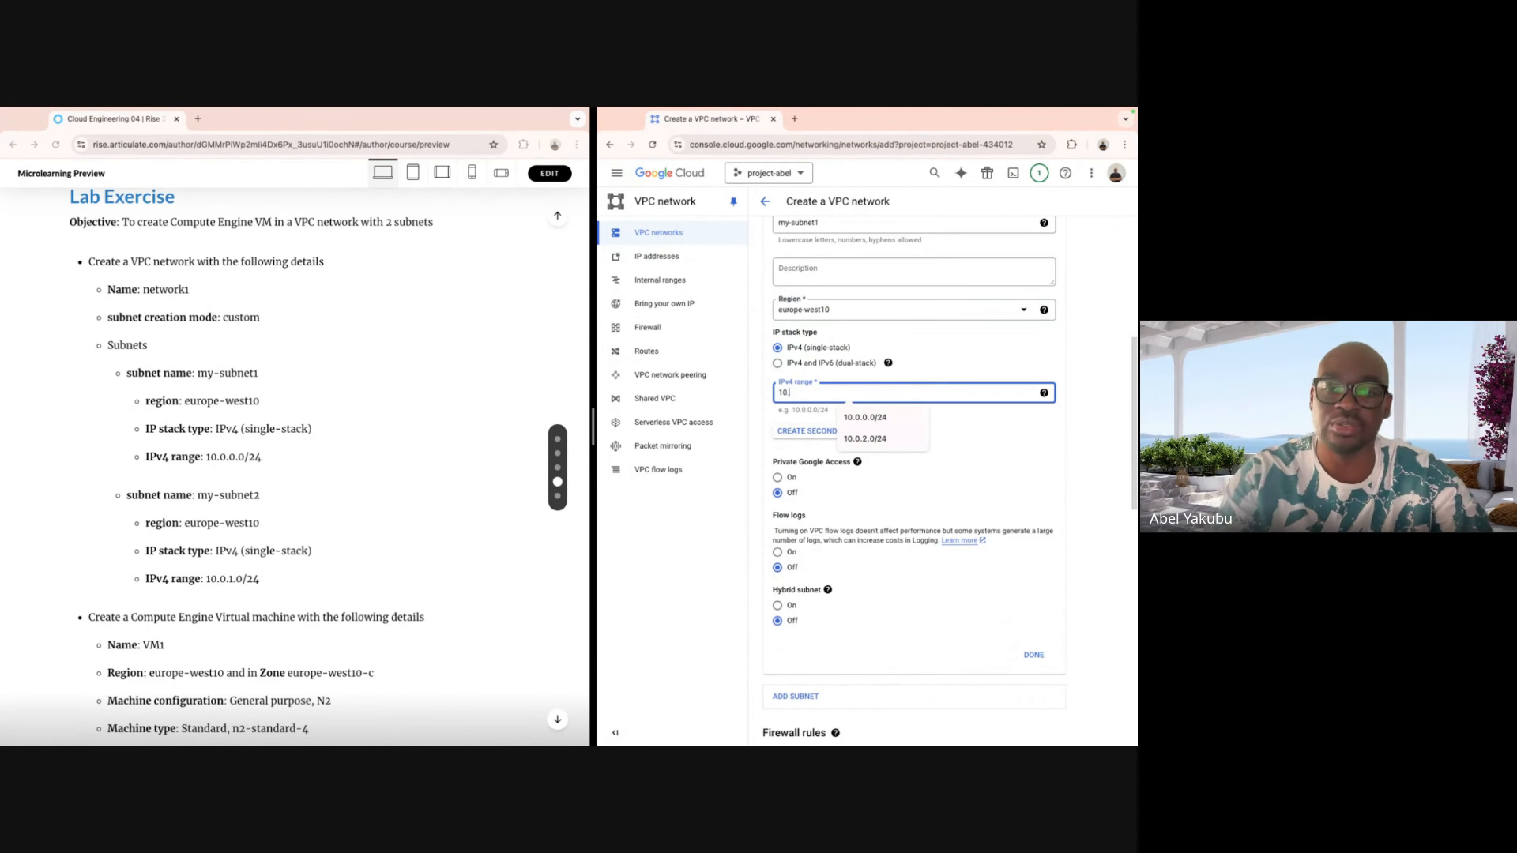
type(".0.0")
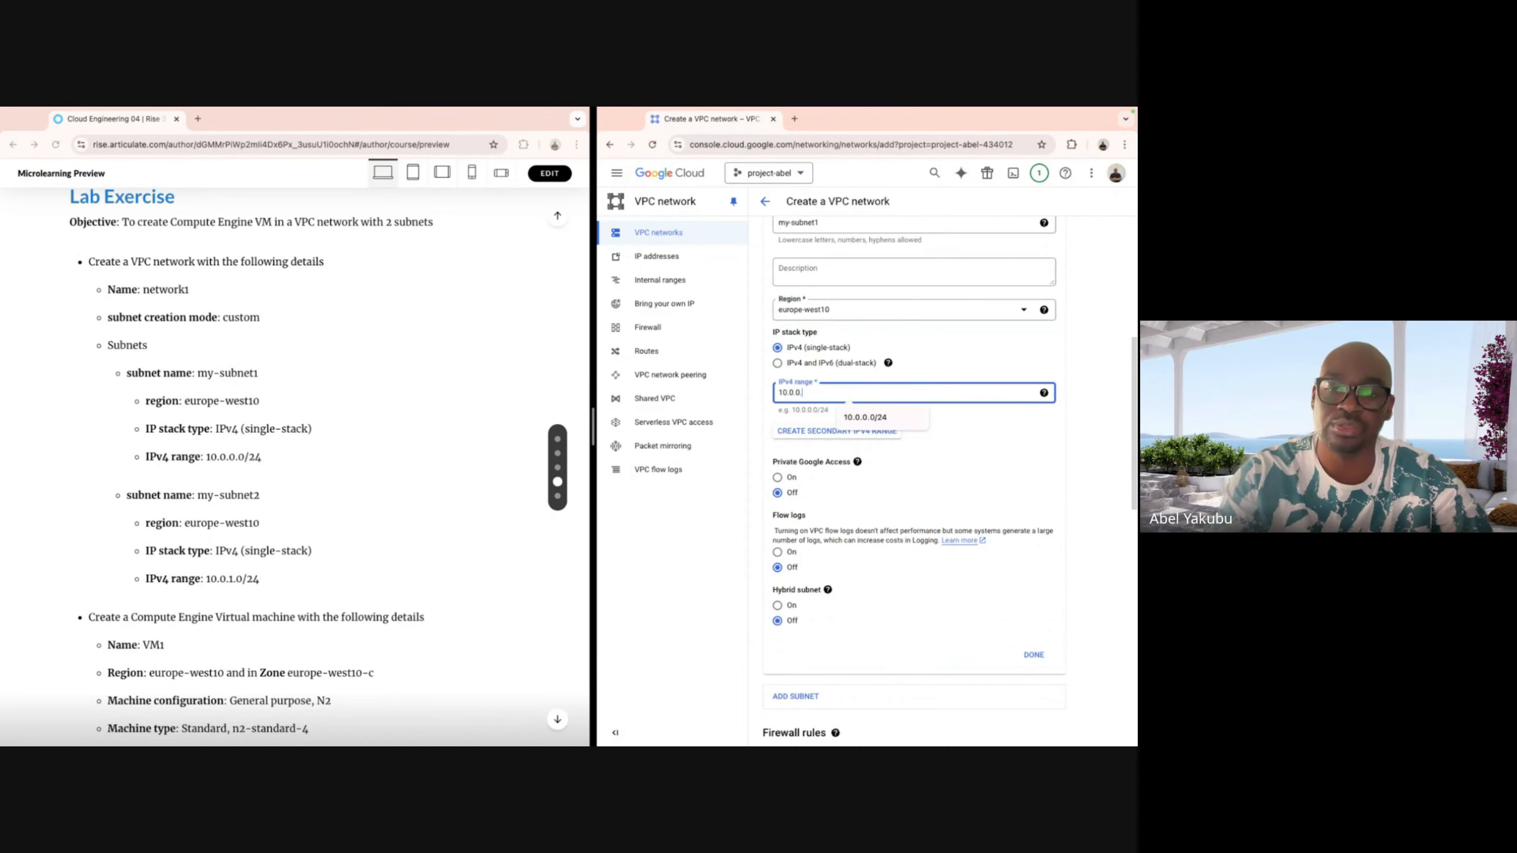
type(".0/24")
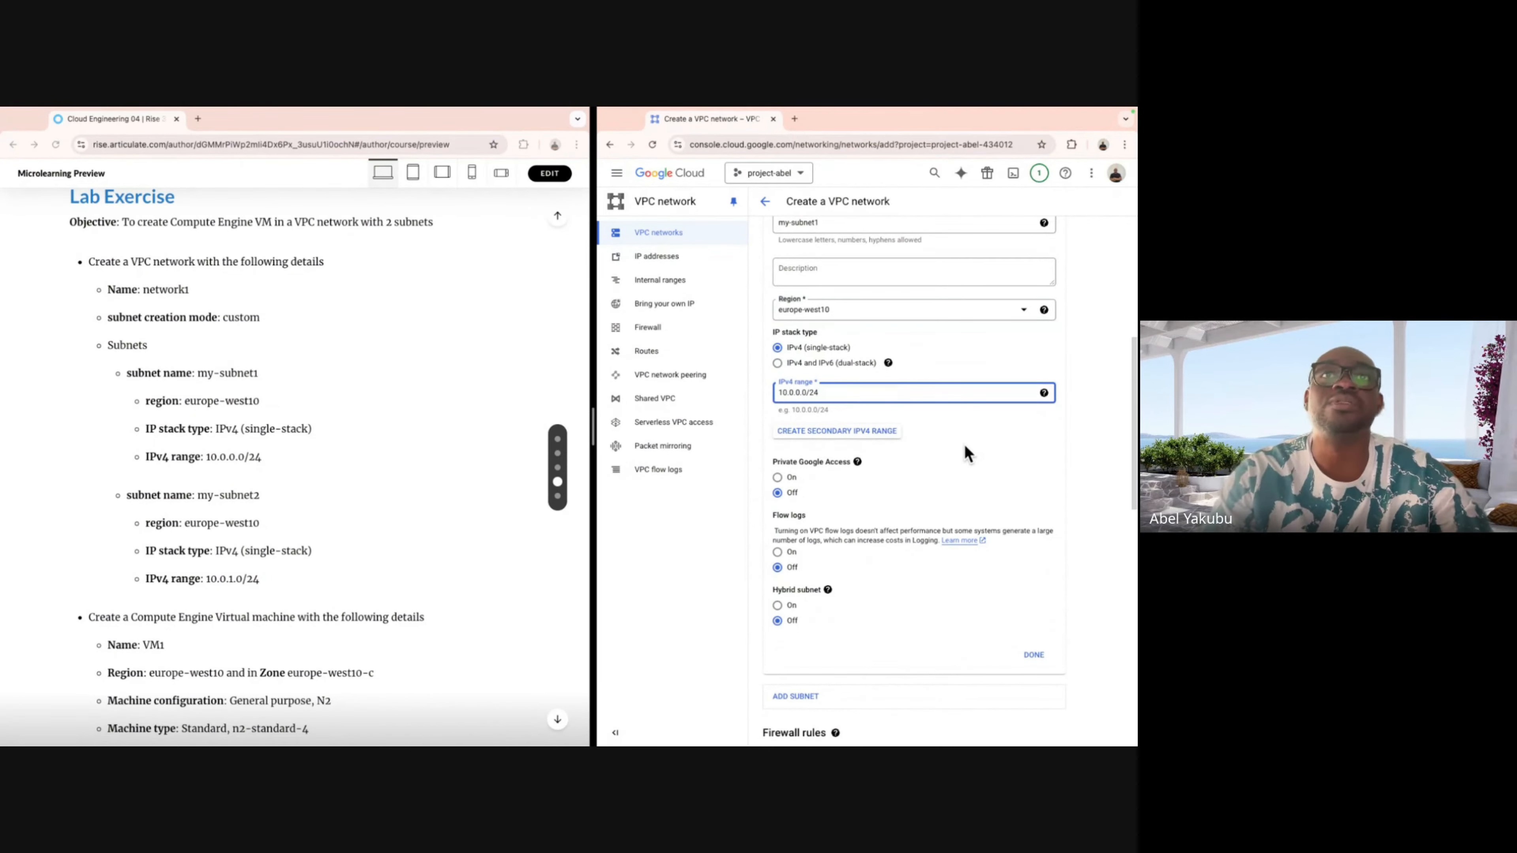
scroll(964, 448, "down", 1)
scroll(965, 449, "down", 3)
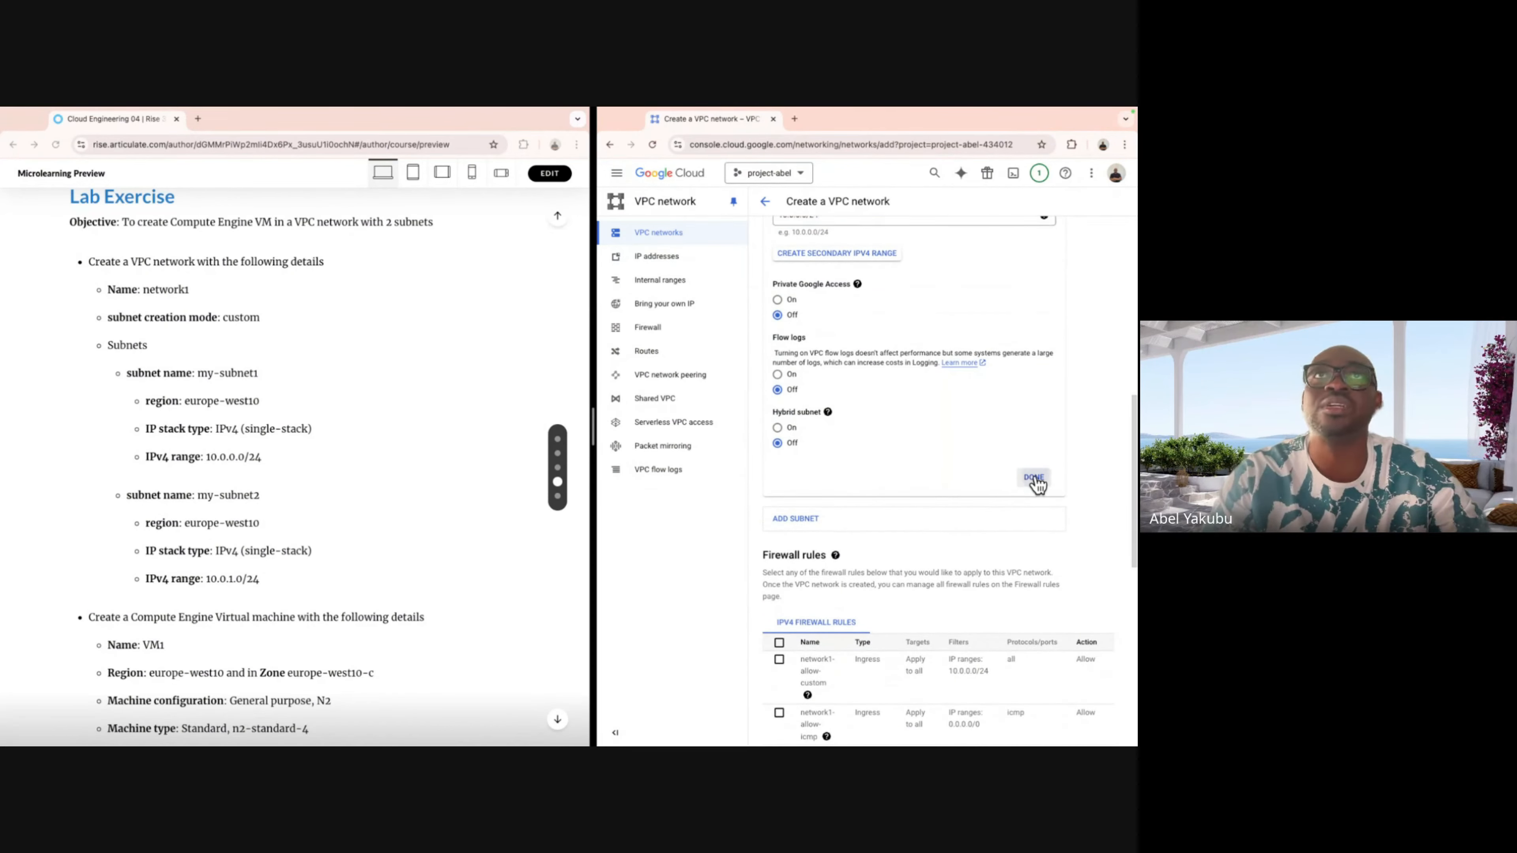
left_click(1032, 477)
Add a second subnet to network1 and name it my-subnet2.
scroll(930, 397, "up", 1)
scroll(930, 398, "up", 1)
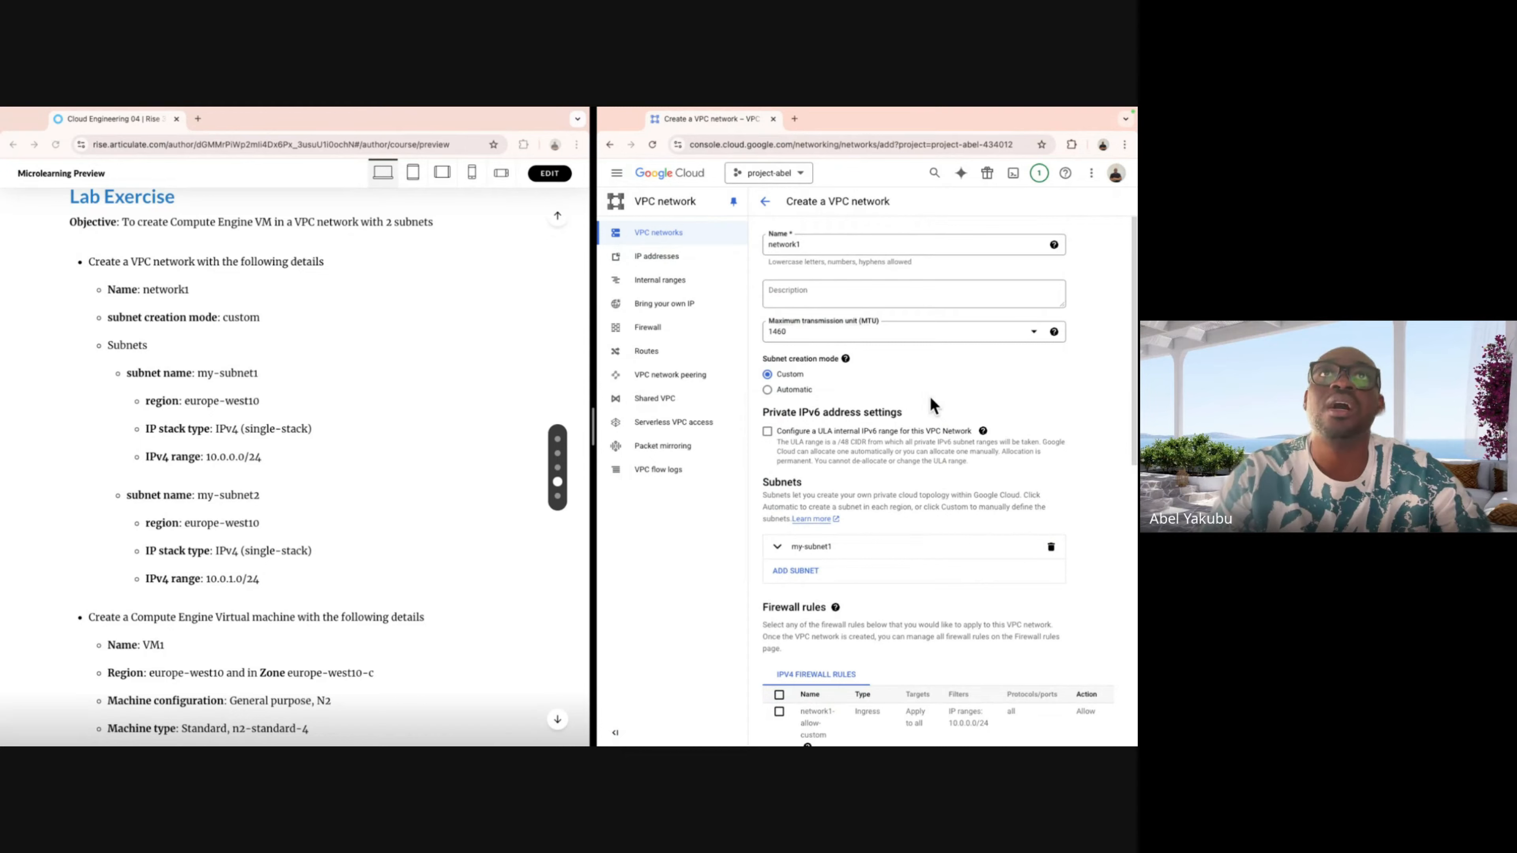
scroll(855, 387, "down", 2)
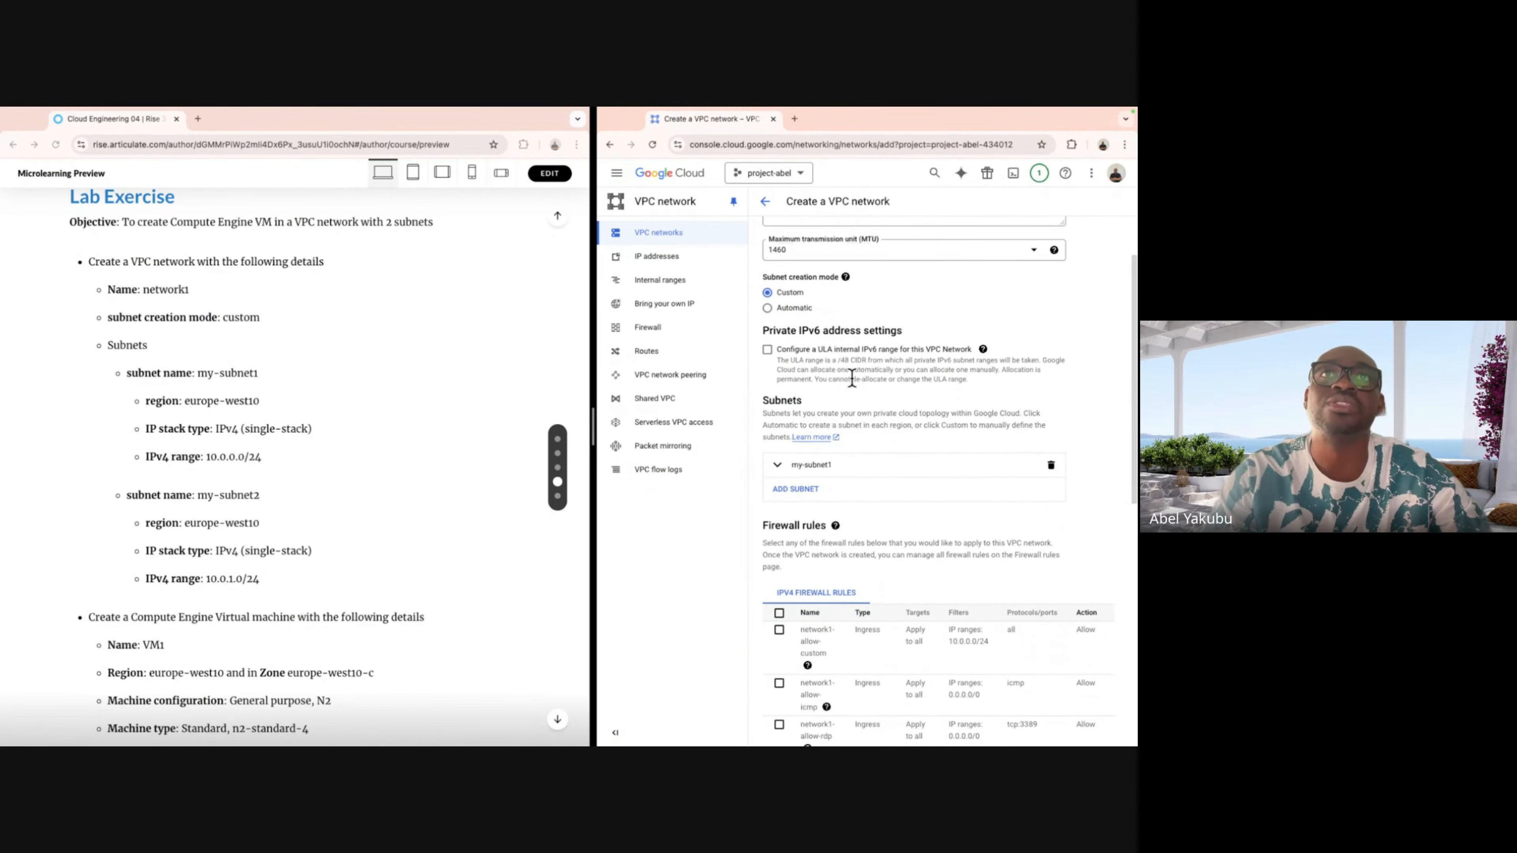
left_click(796, 489)
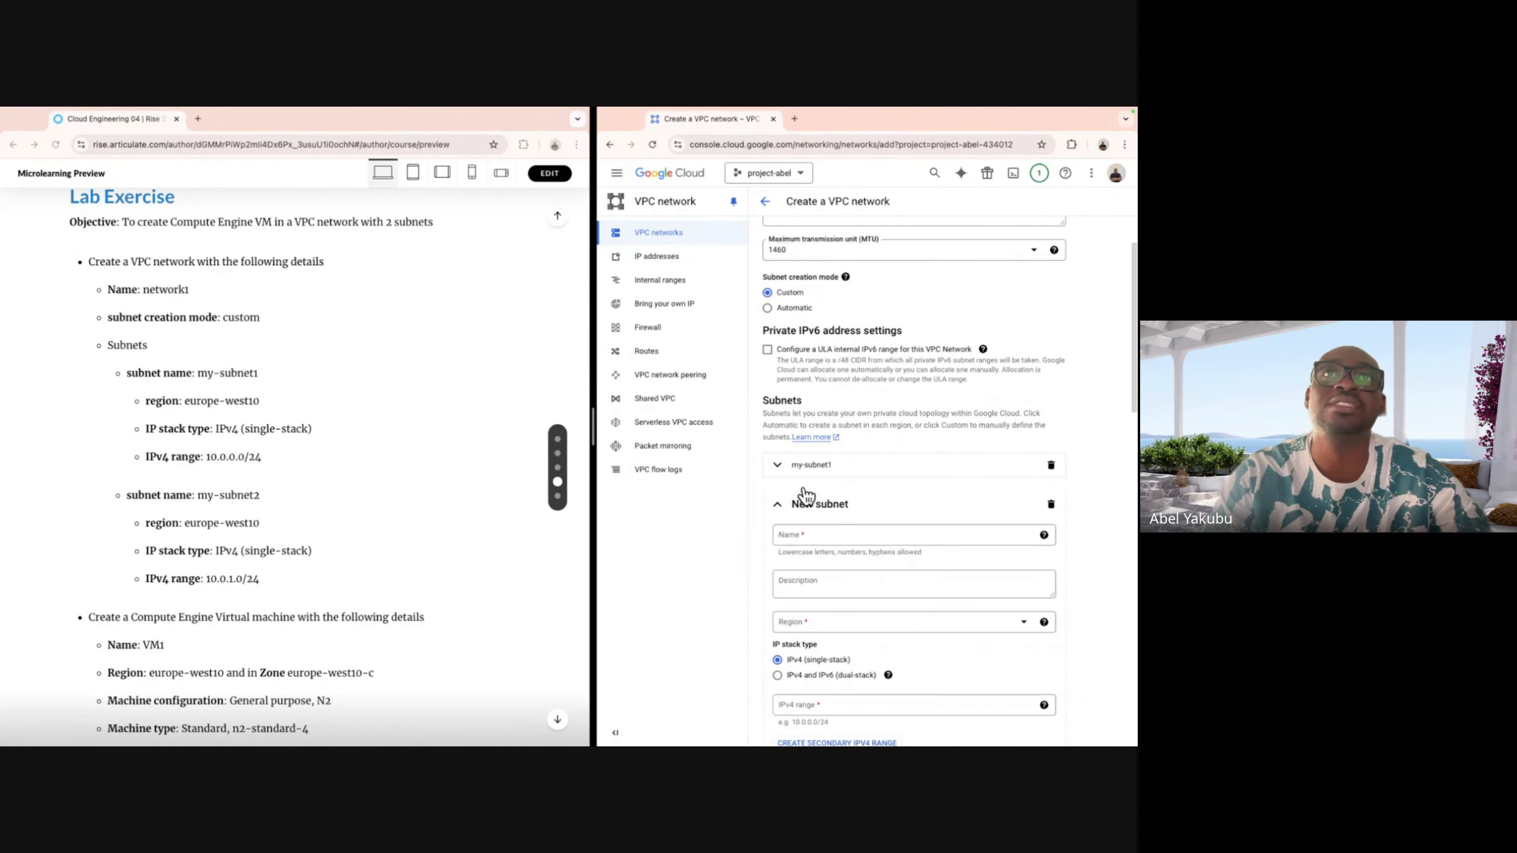
scroll(920, 532, "down", 2)
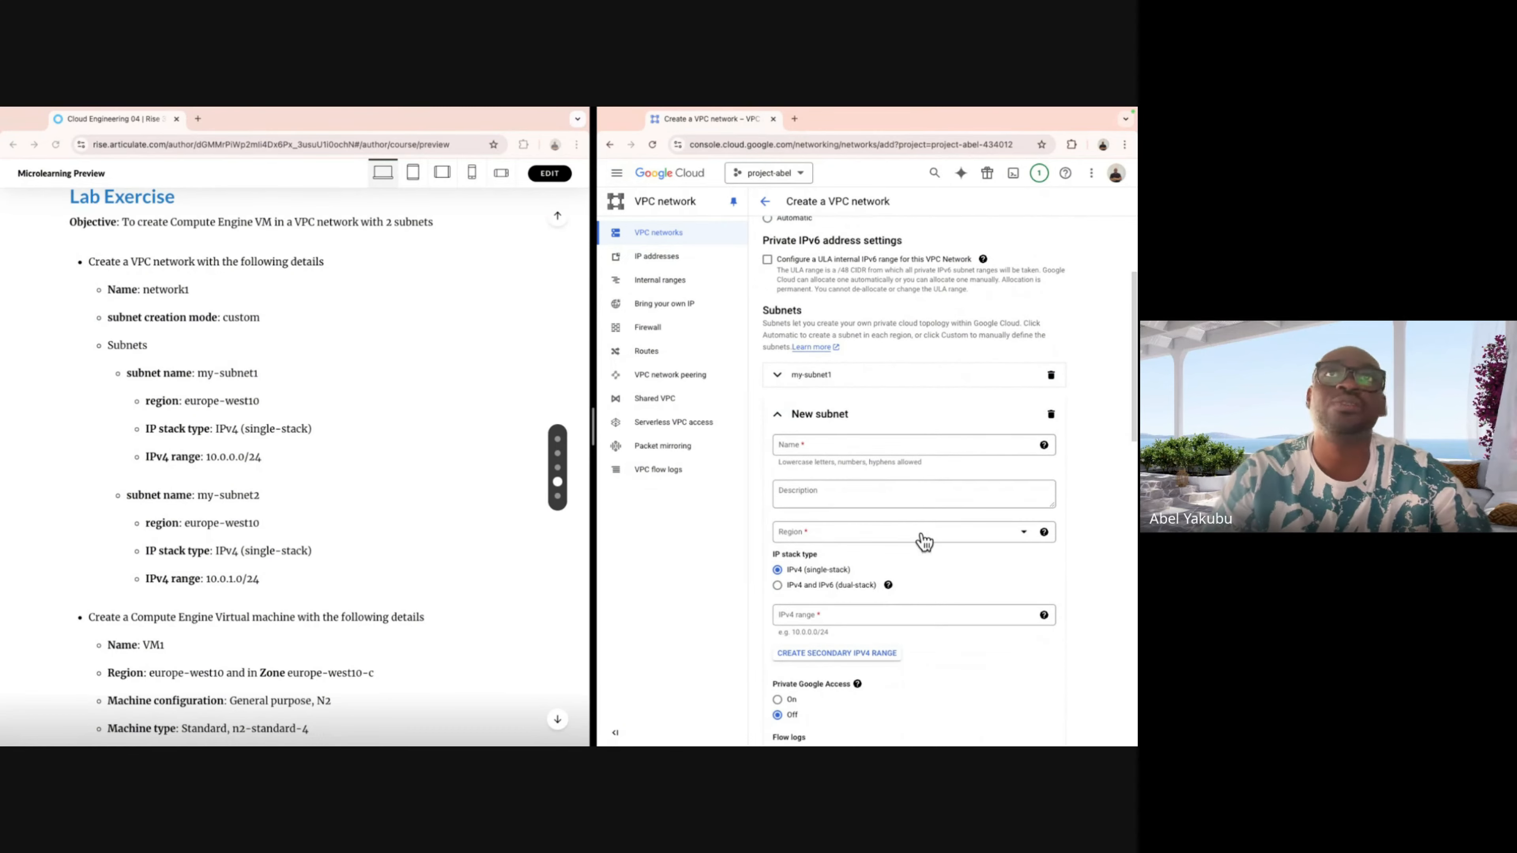
left_click(849, 446)
type("m")
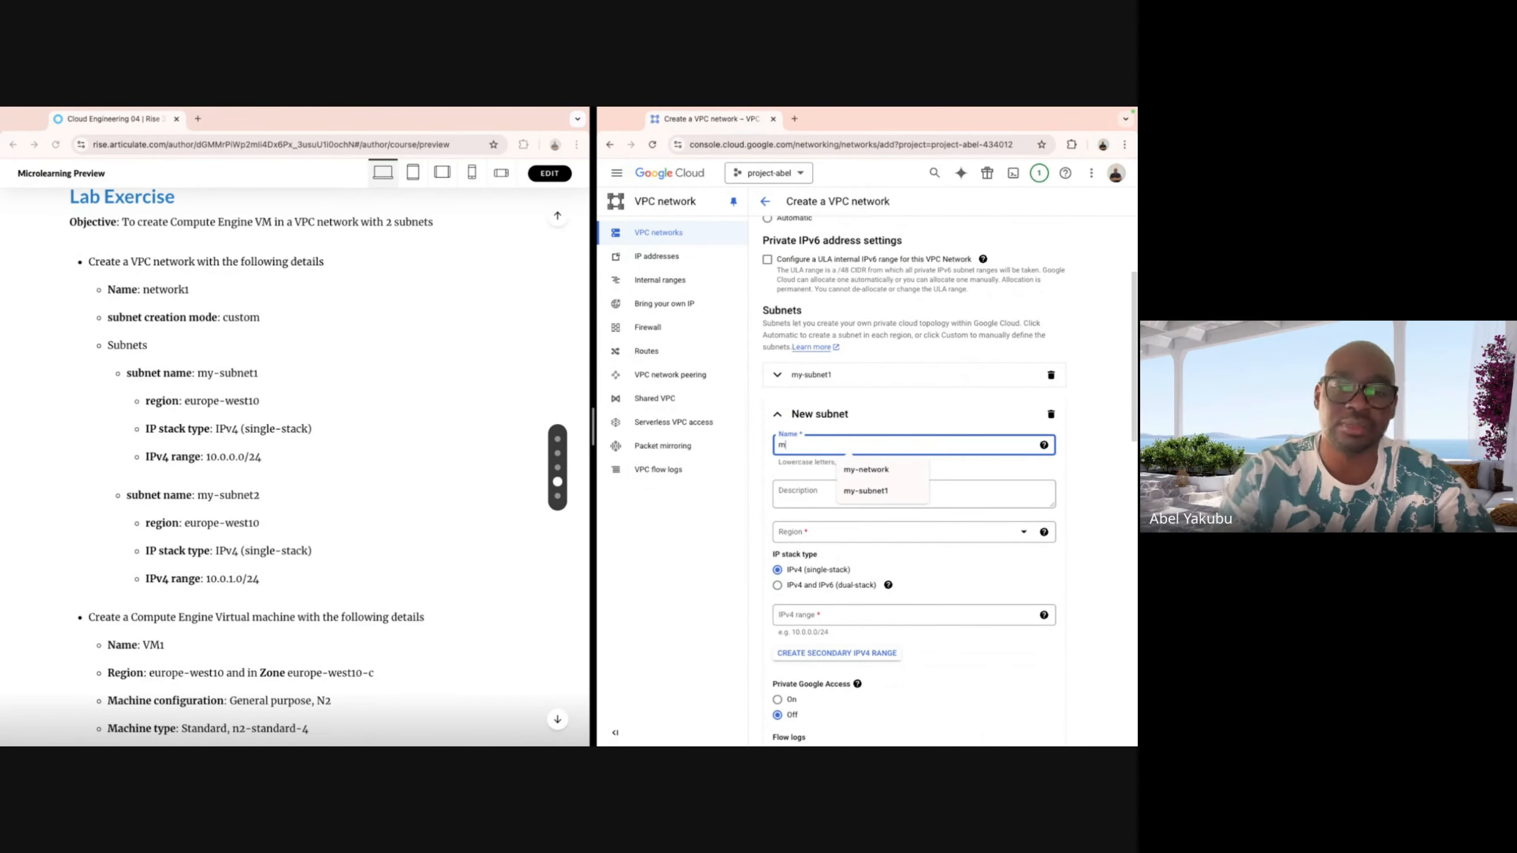
type("y-subn")
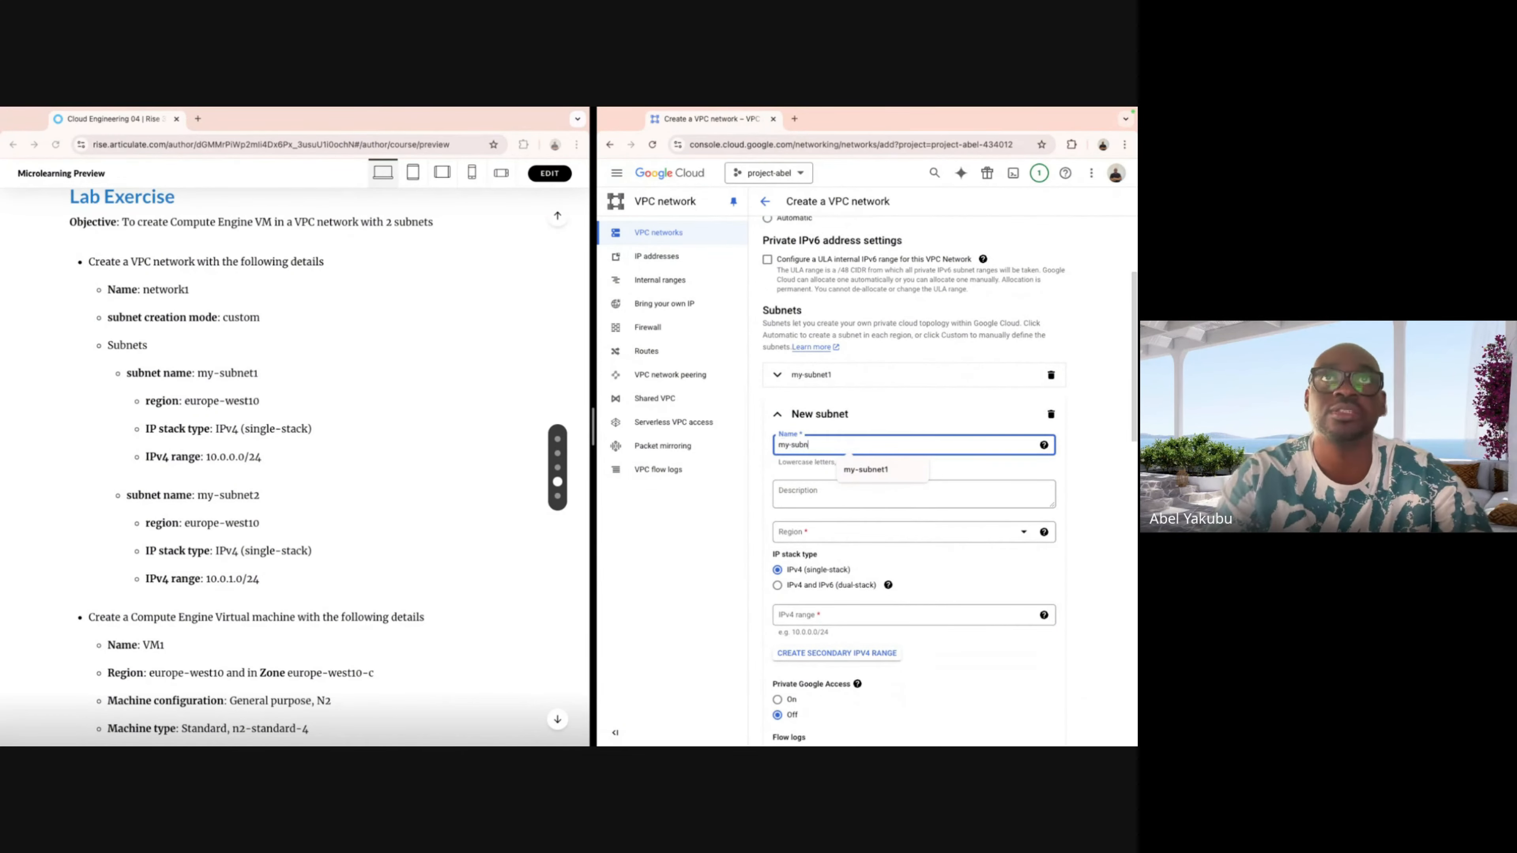
type("et2")
Set my-subnet2's region to europe-west10.
scroll(949, 481, "down", 3)
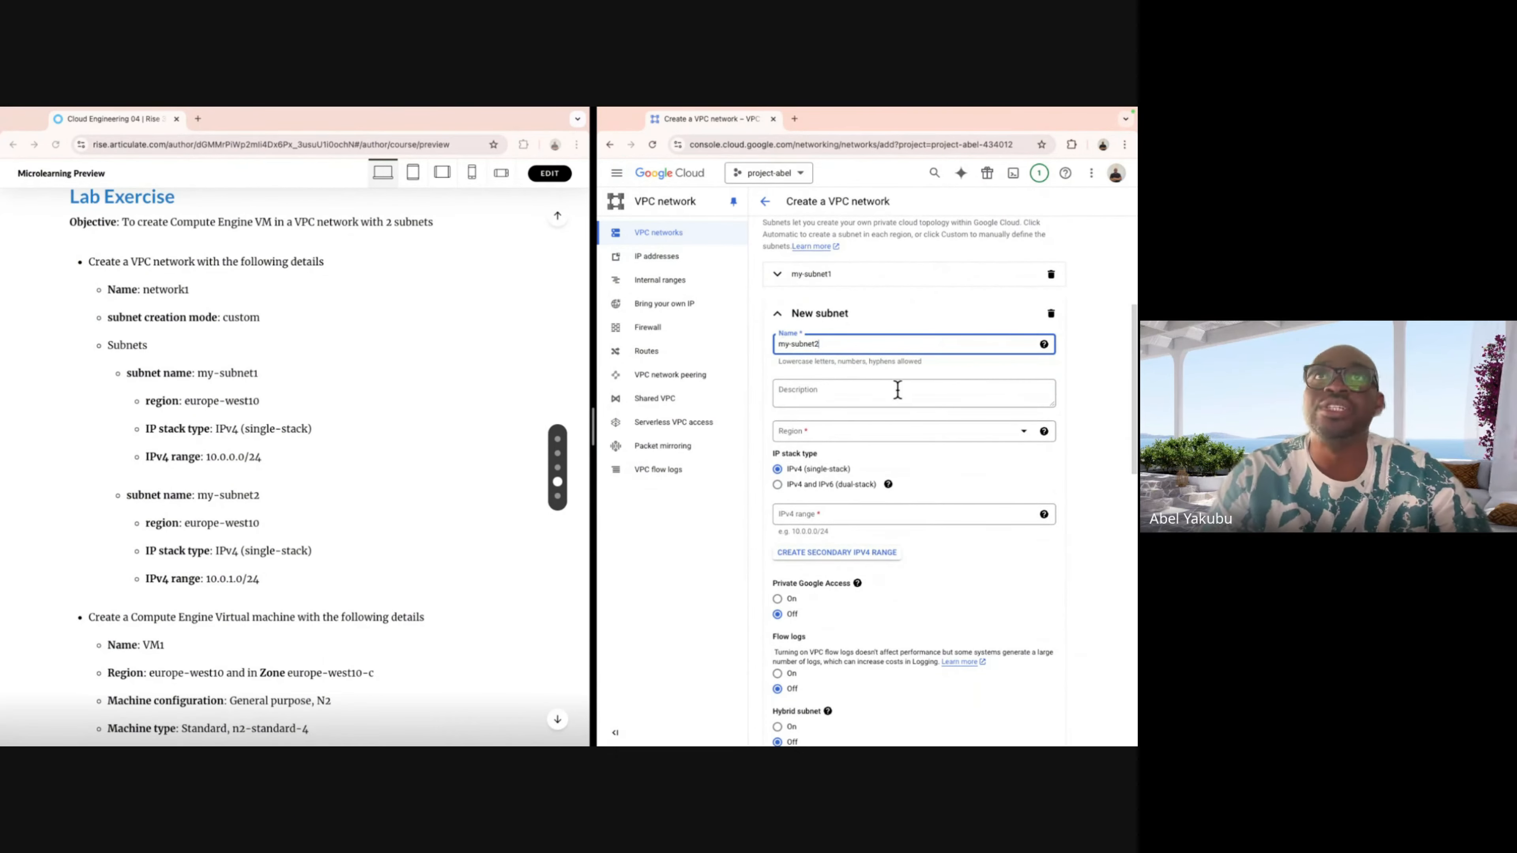
left_click(1022, 433)
scroll(972, 526, "down", 5)
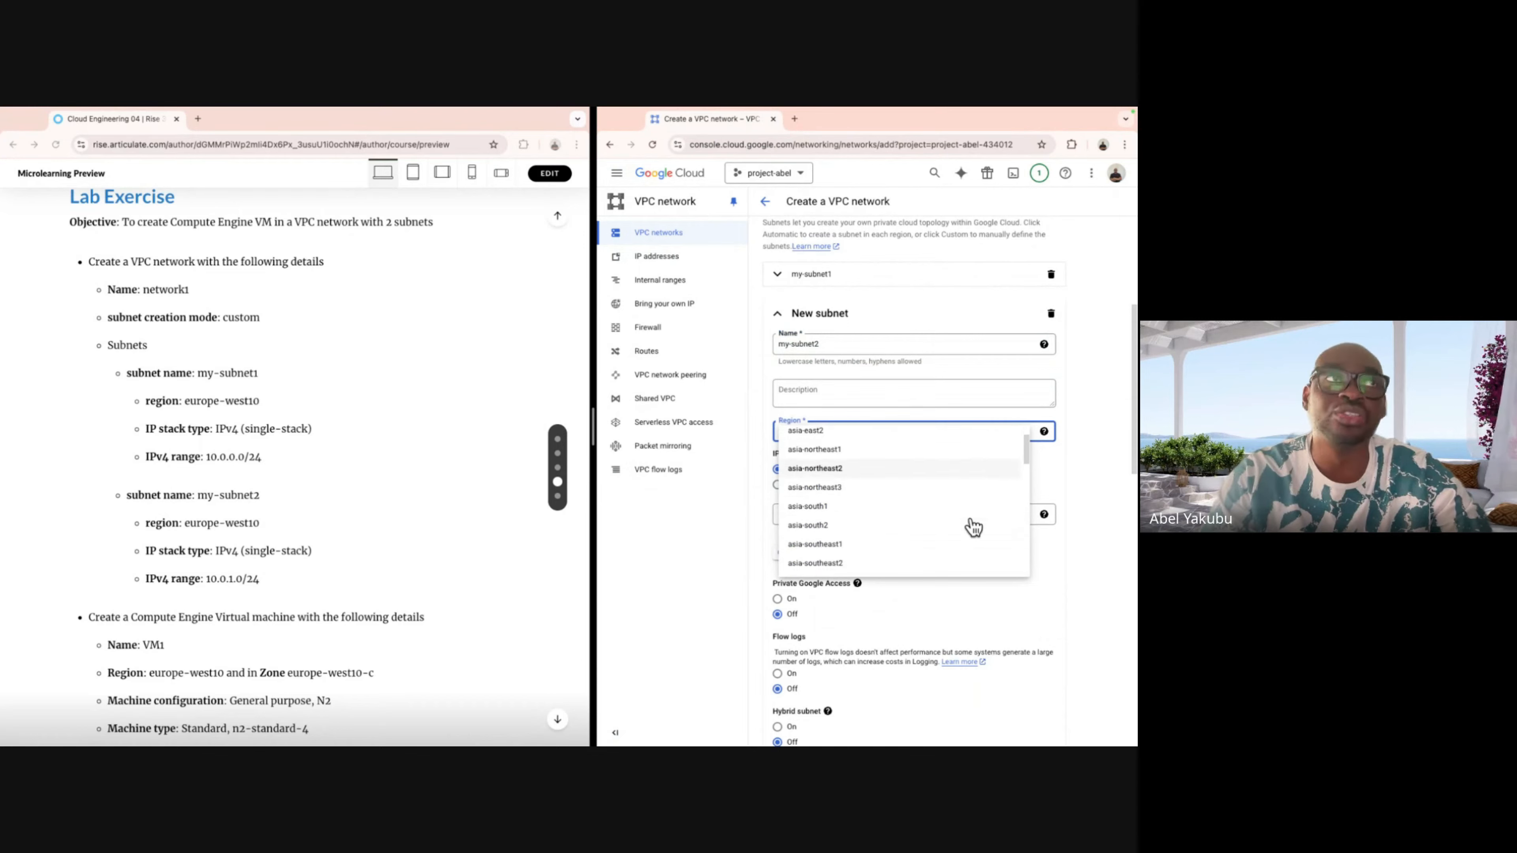
scroll(972, 526, "down", 3)
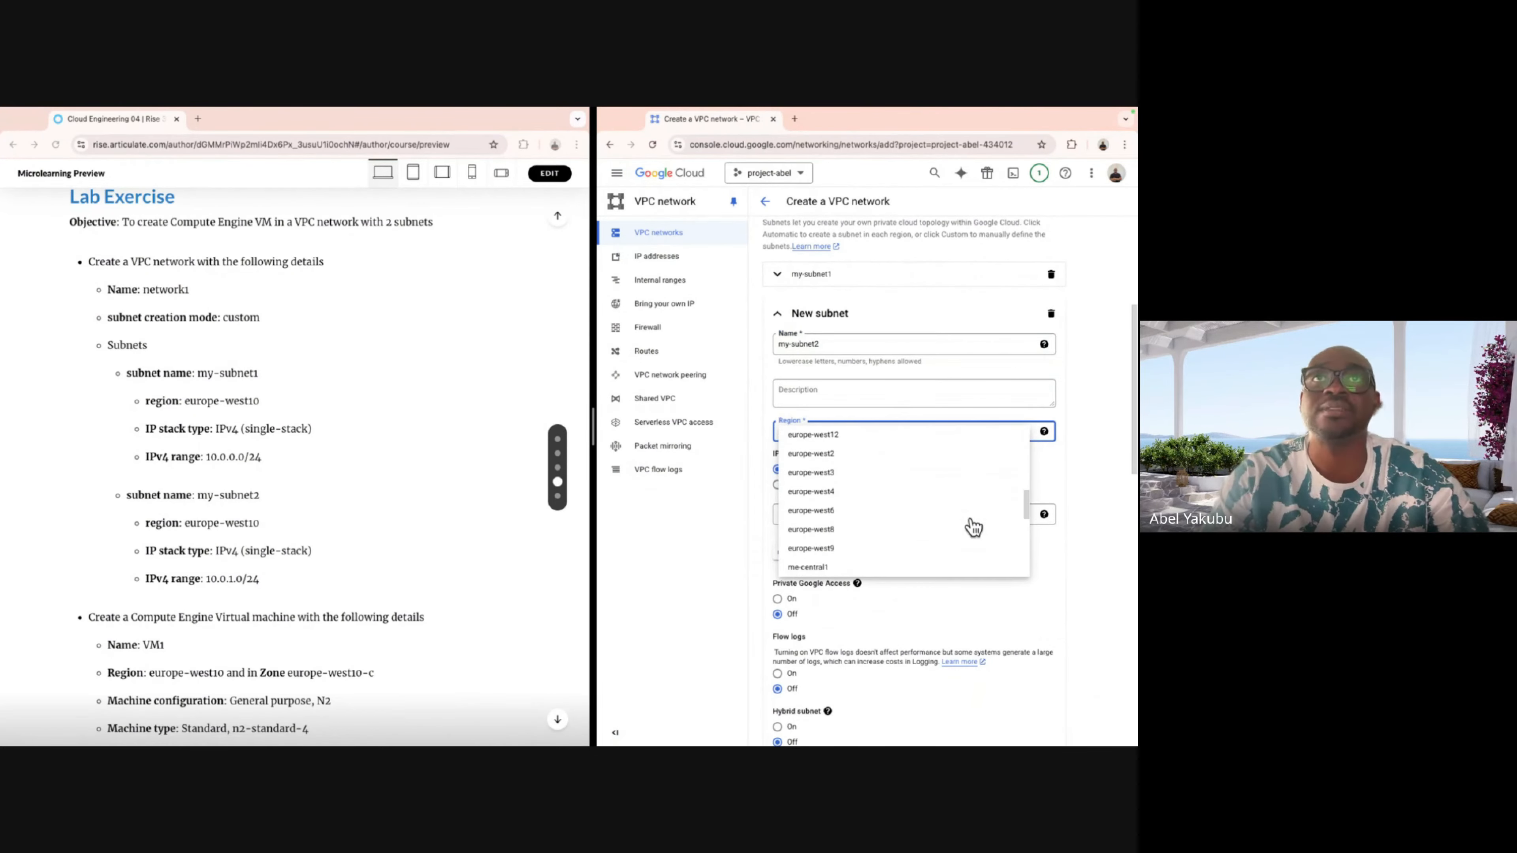
left_click(933, 459)
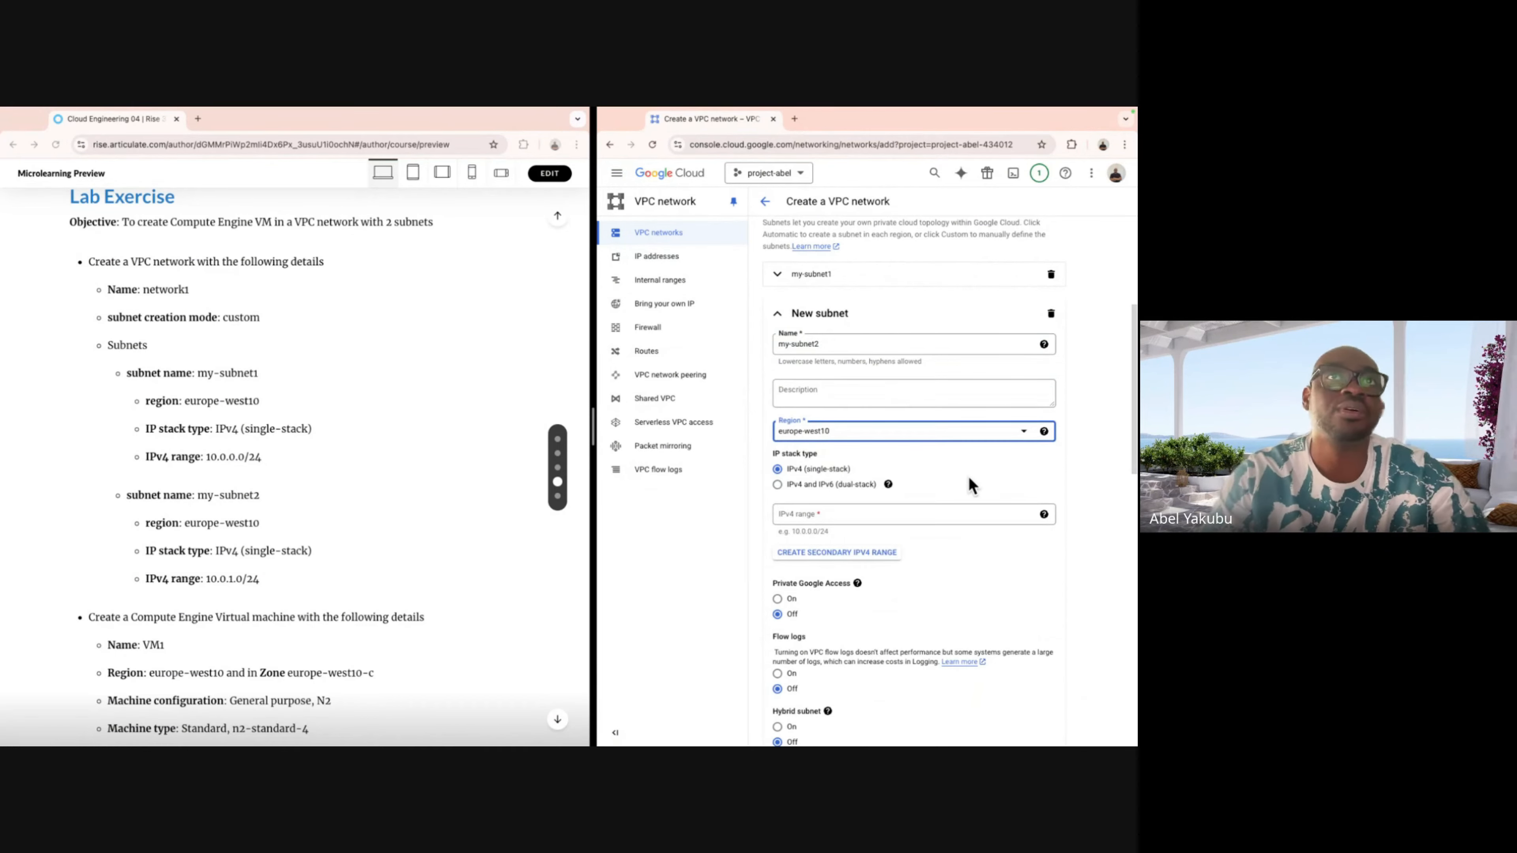
Enter my-subnet2's IPv4 range 10.0.1.0/24, correcting a mistyped digit.
scroll(969, 477, "down", 2)
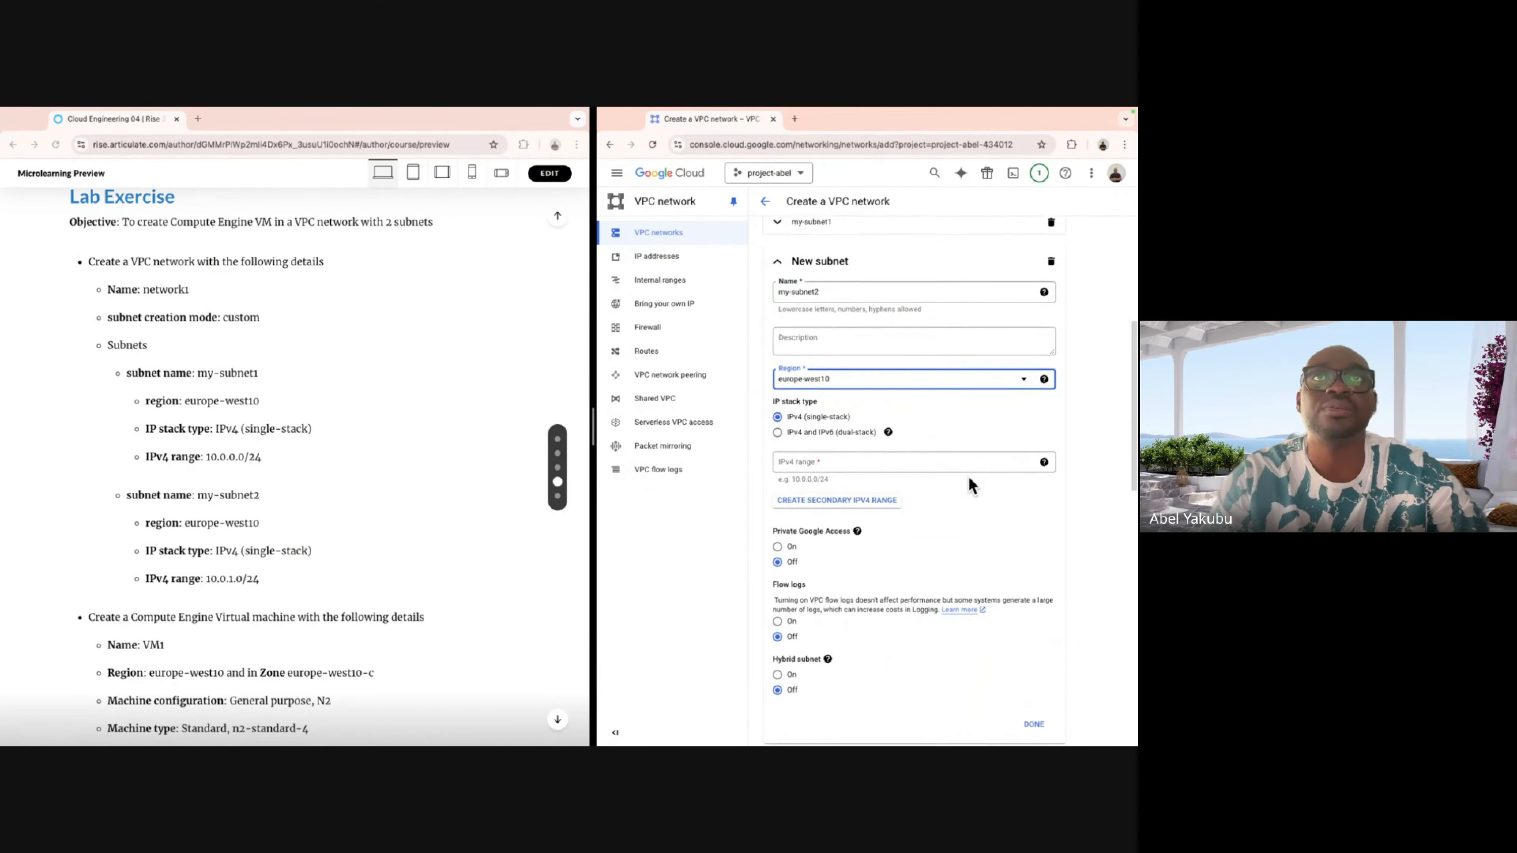
scroll(968, 477, "down", 1)
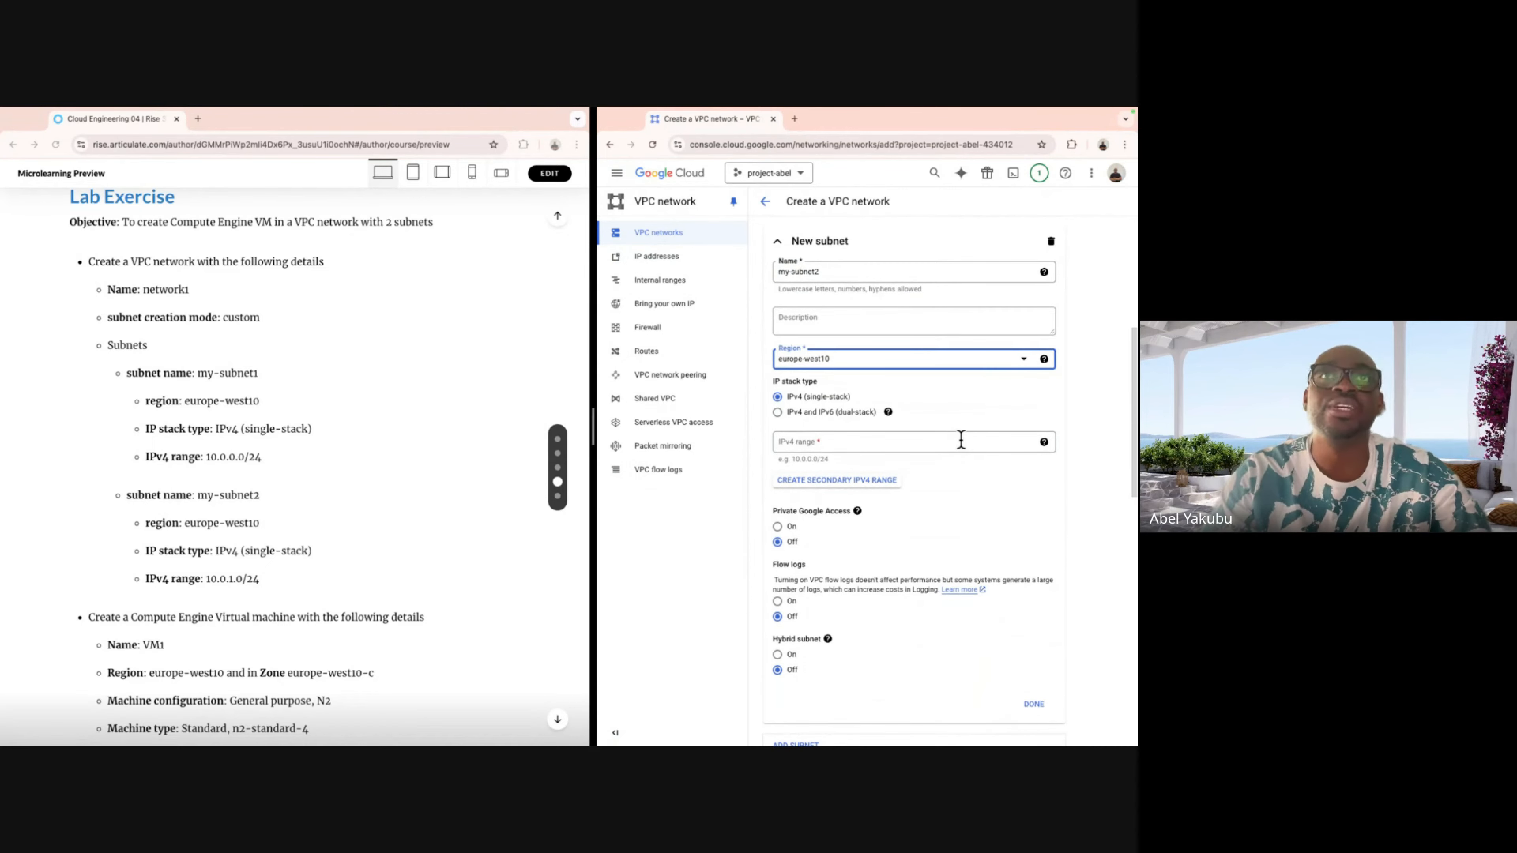
left_click(962, 440)
type("10")
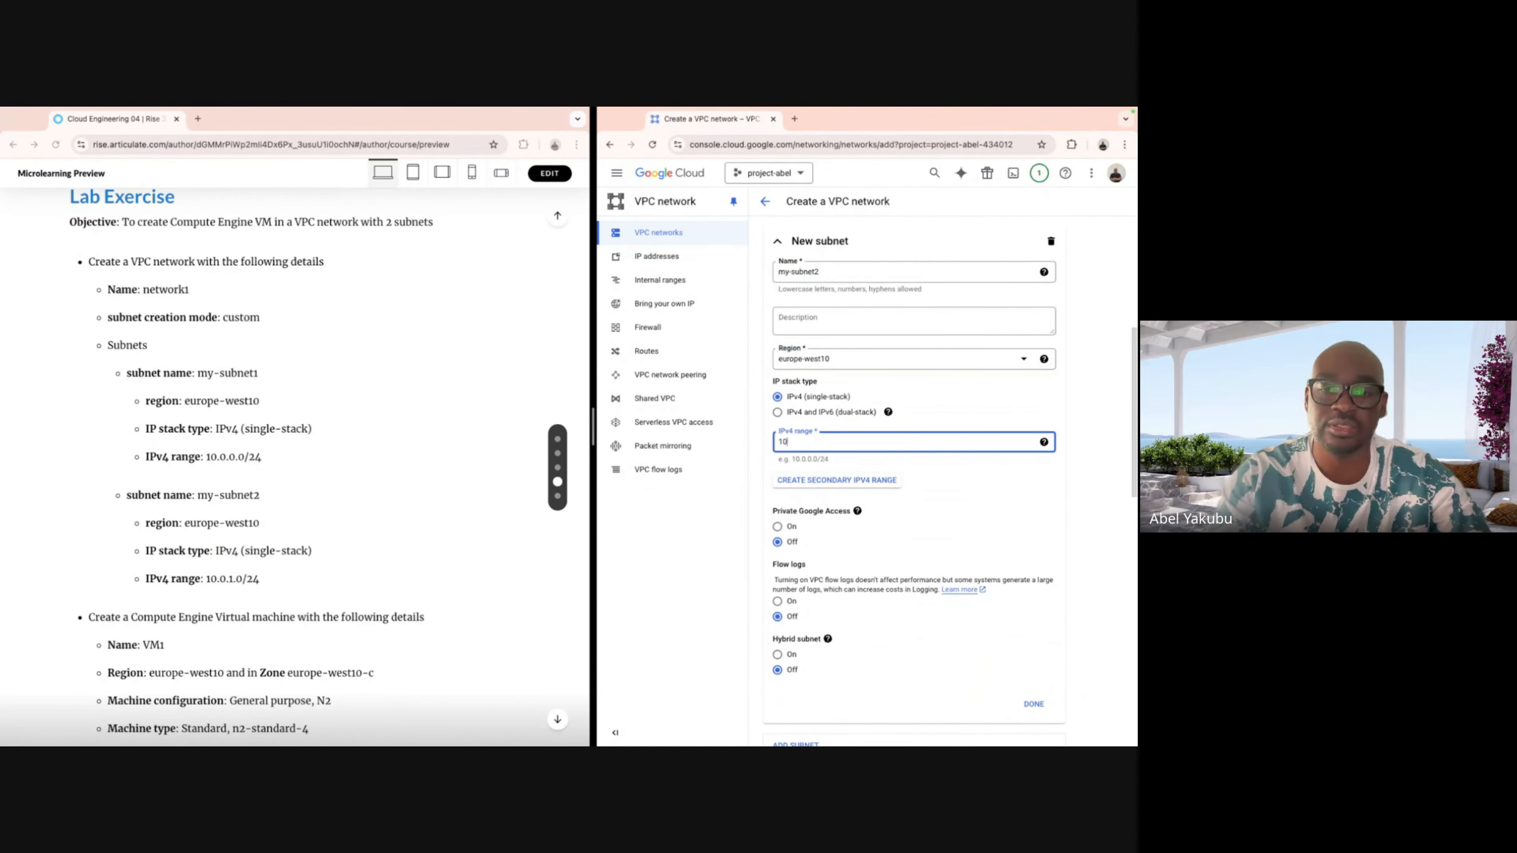
type(".0.2")
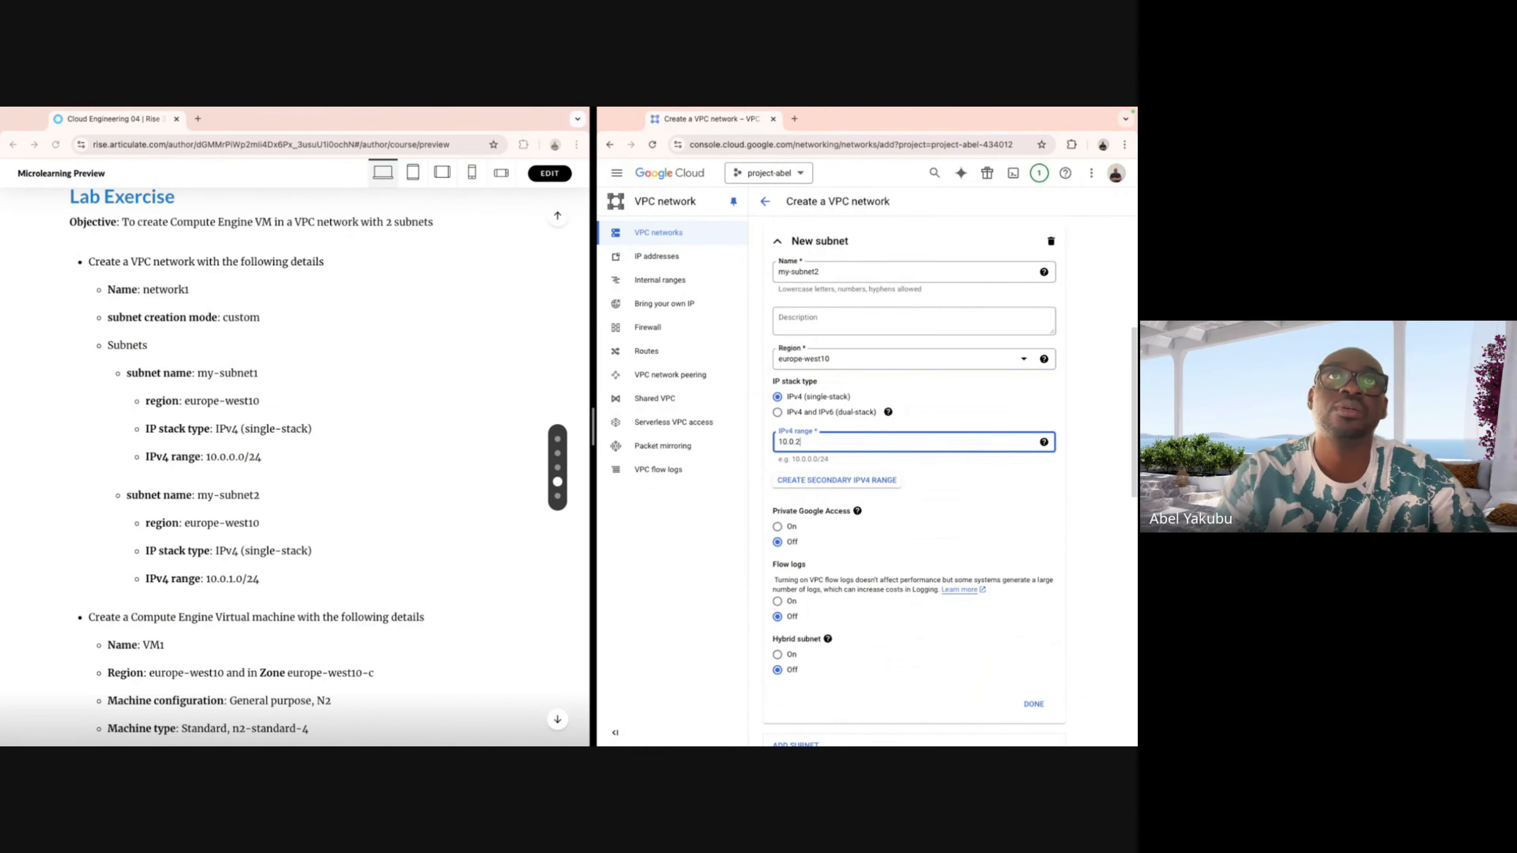
key("BackSpace")
key("BackSpace")
key("BackSpace")
key("BackSpace")
key("BackSpace")
key("BackSpace")
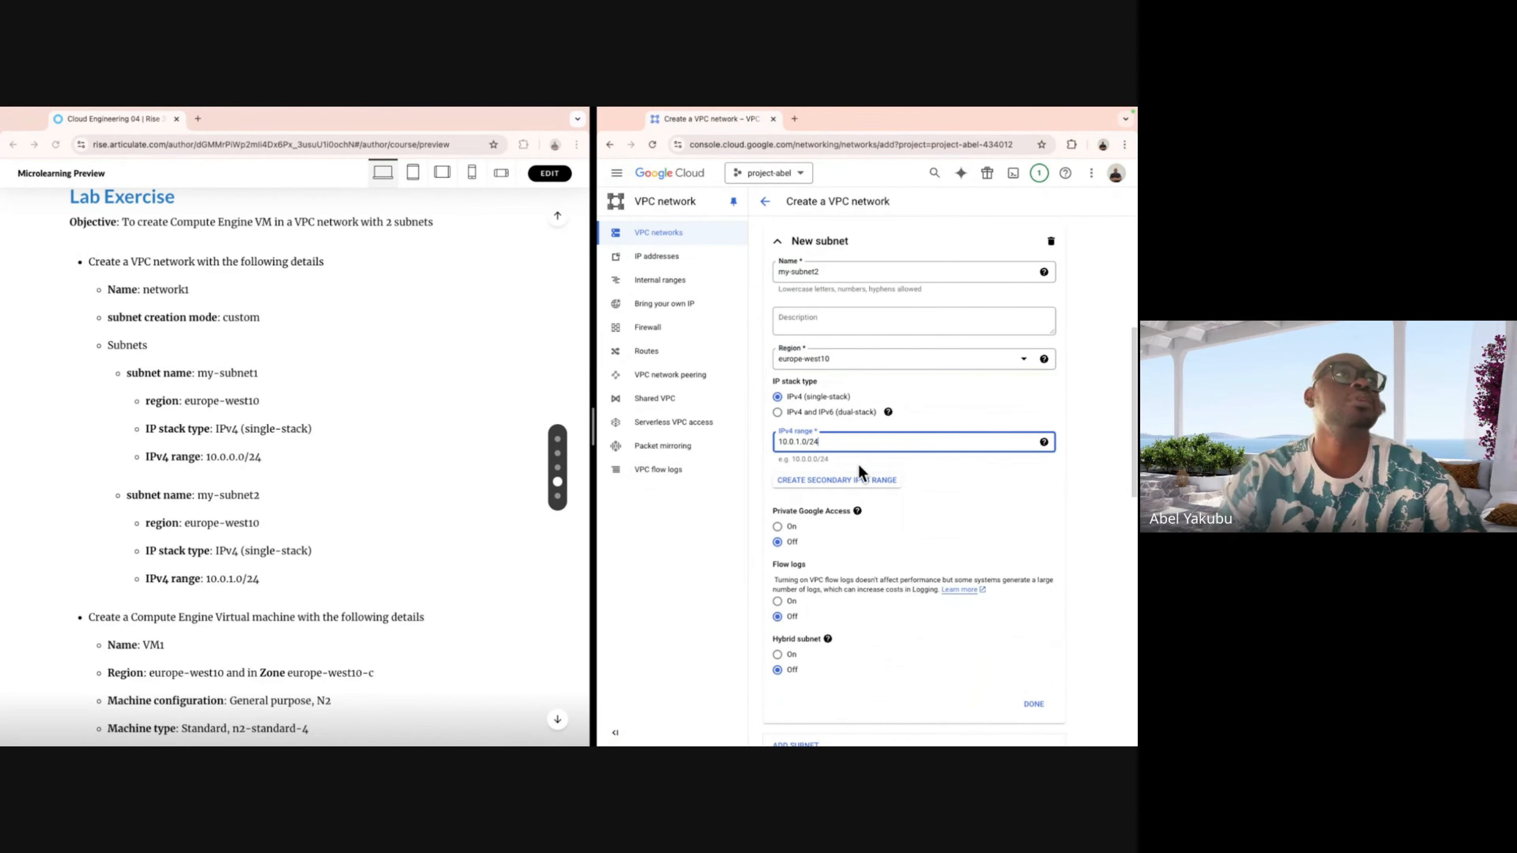
scroll(970, 493, "down", 1)
scroll(969, 487, "down", 5)
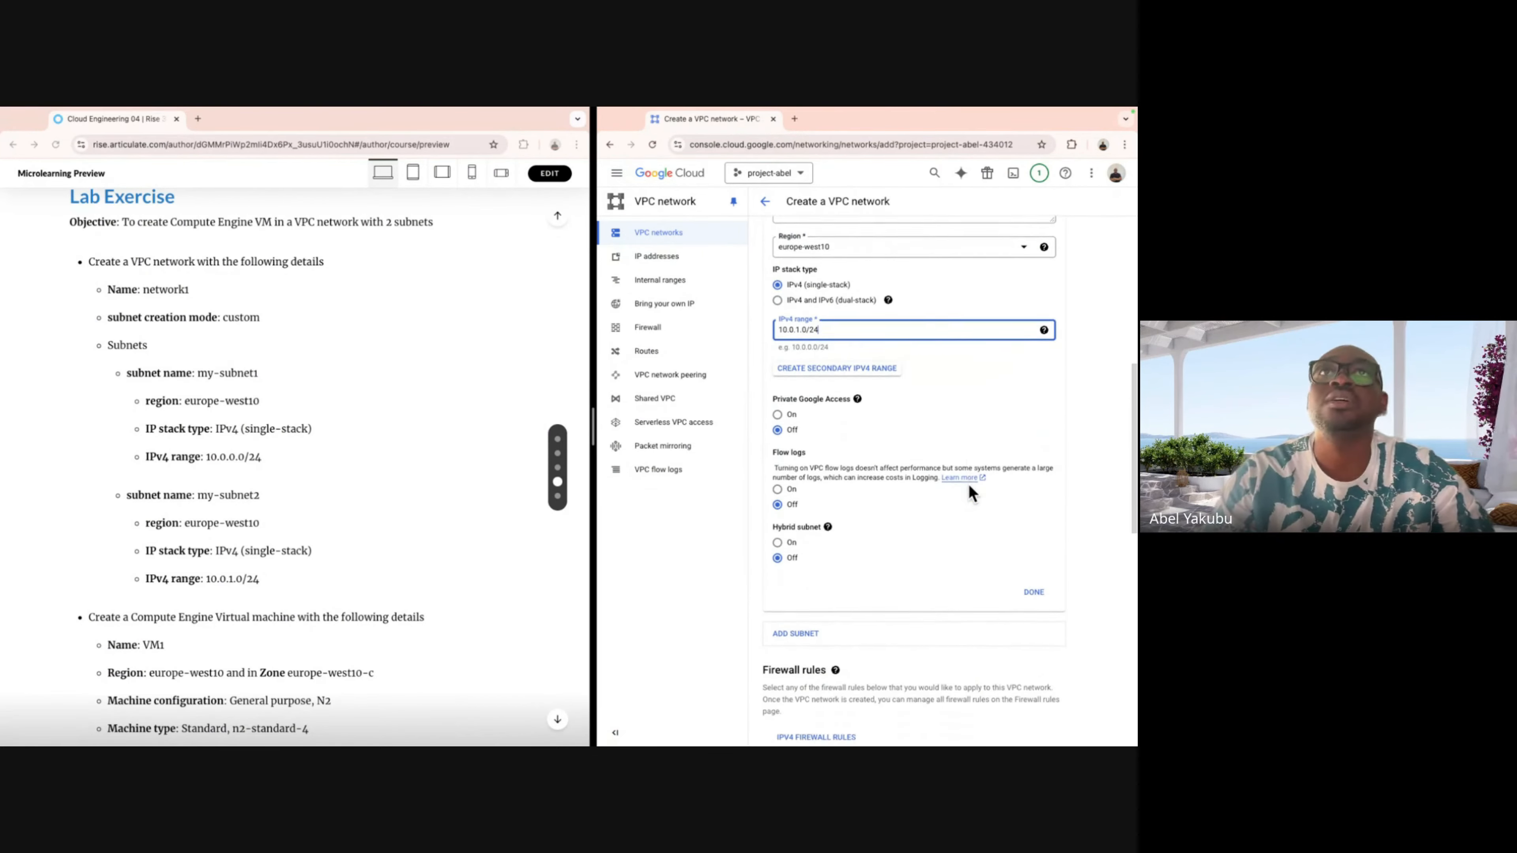
Finalize my-subnet2 and scroll past the firewall rules to the form's bottom.
left_click(1034, 485)
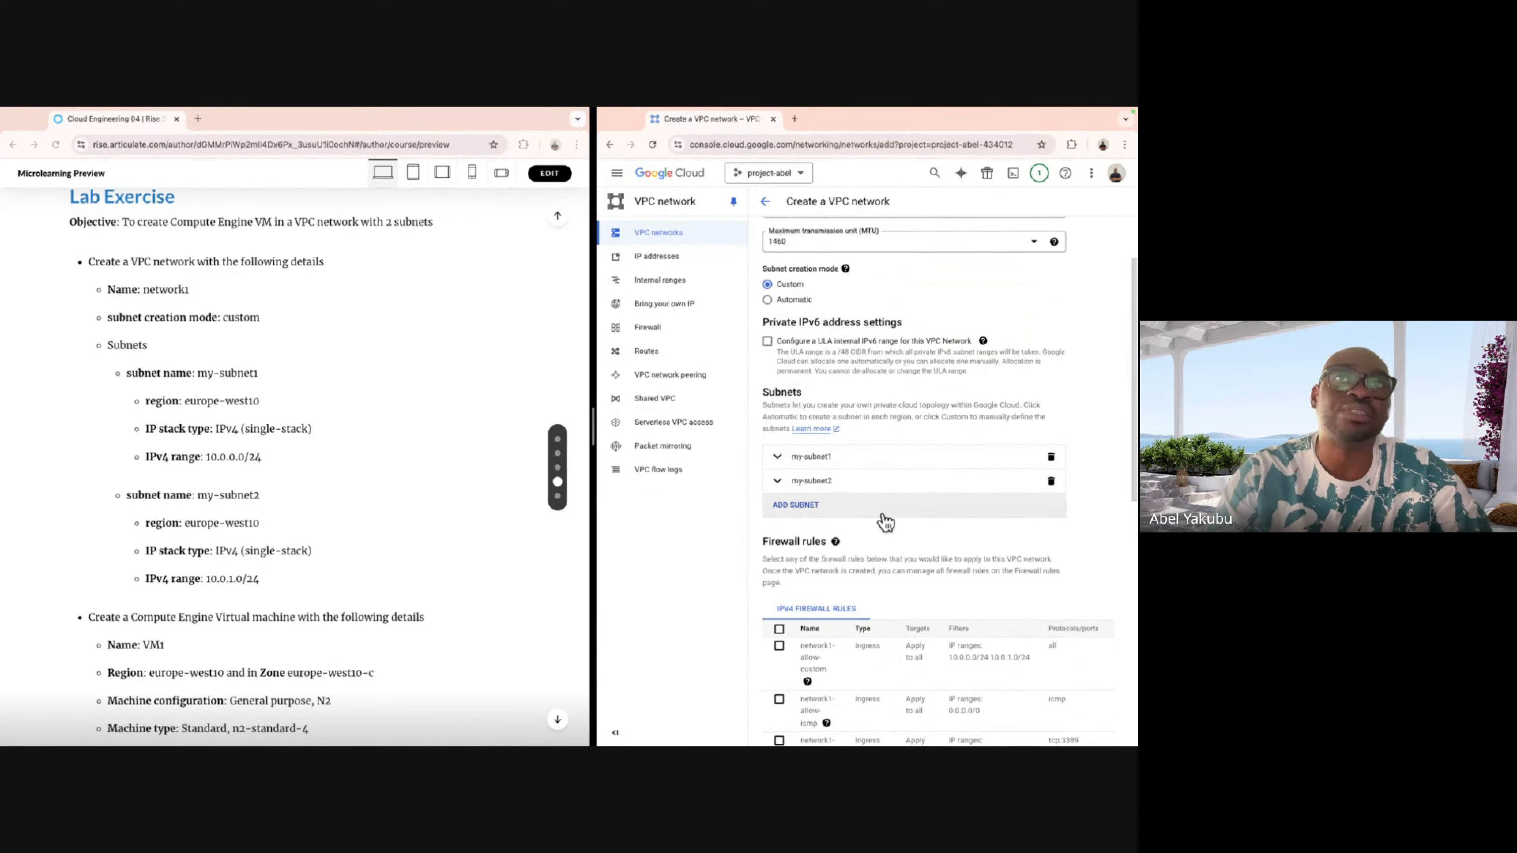
scroll(881, 514, "down", 1)
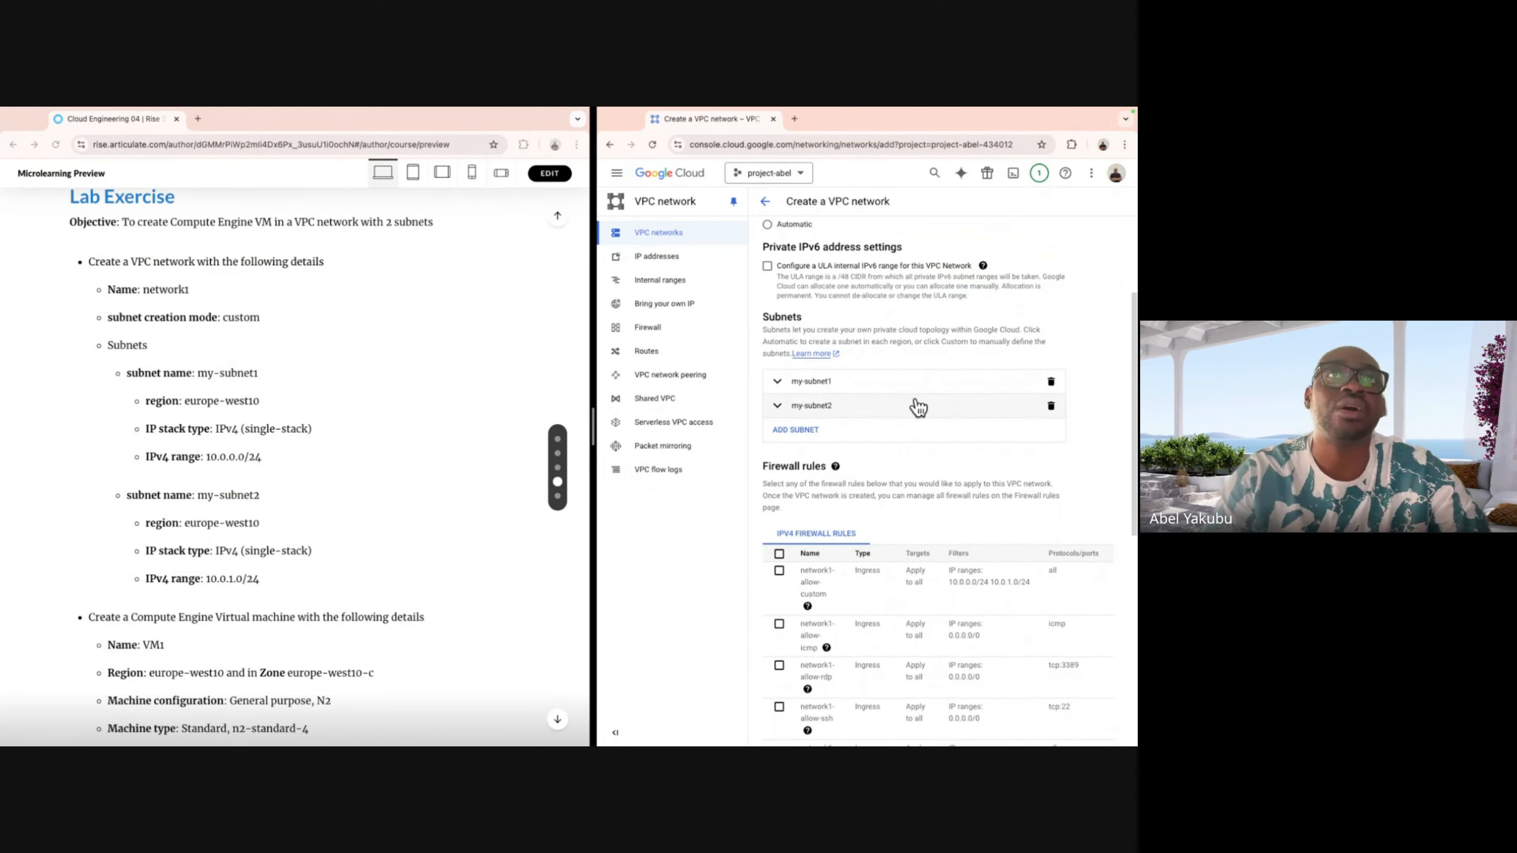
scroll(915, 407, "down", 1)
scroll(916, 406, "down", 1)
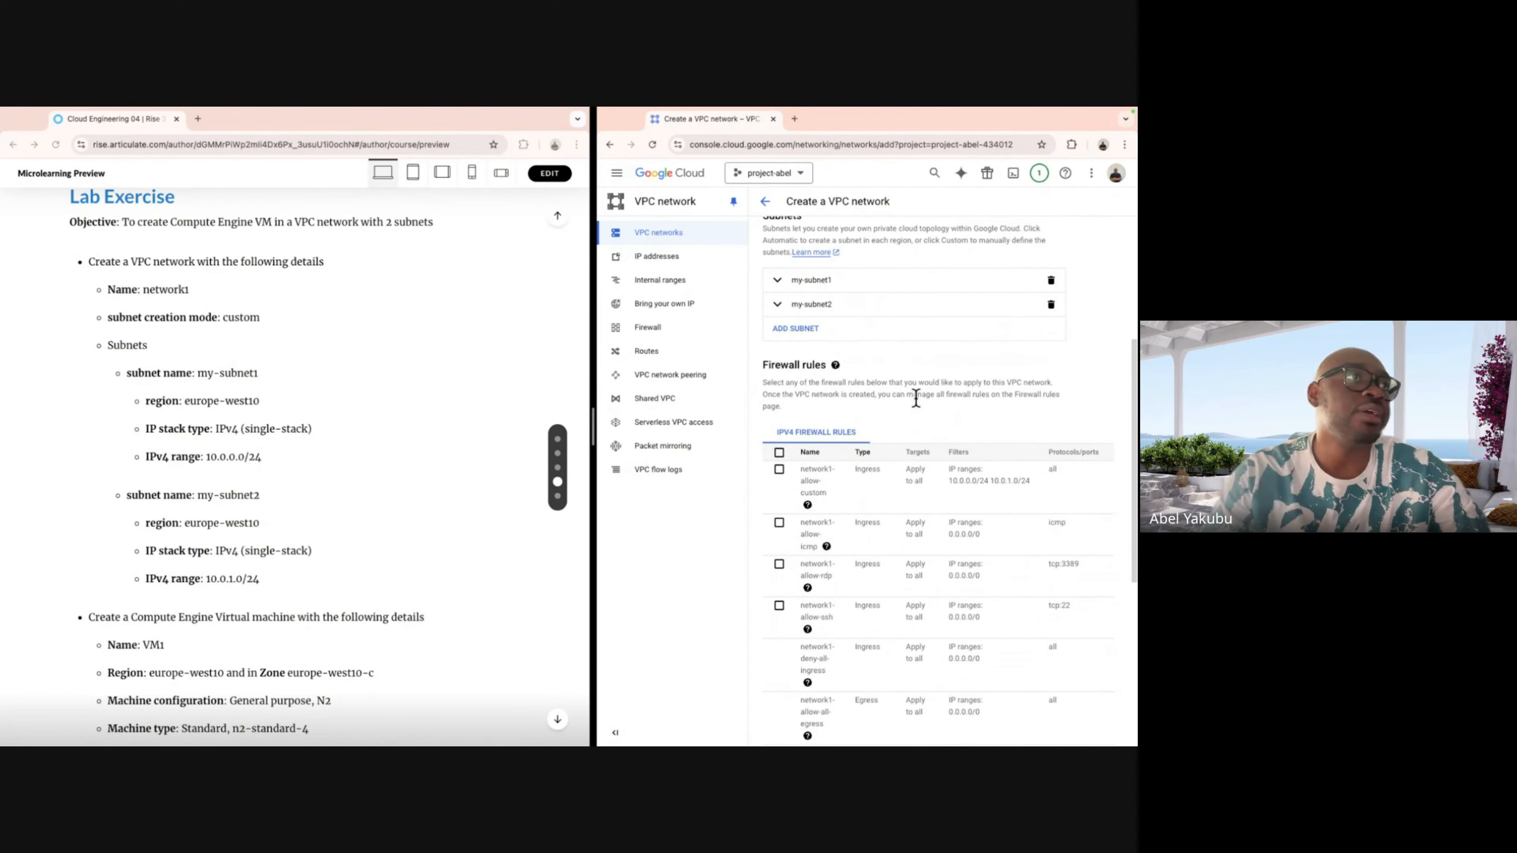
scroll(916, 399, "down", 6)
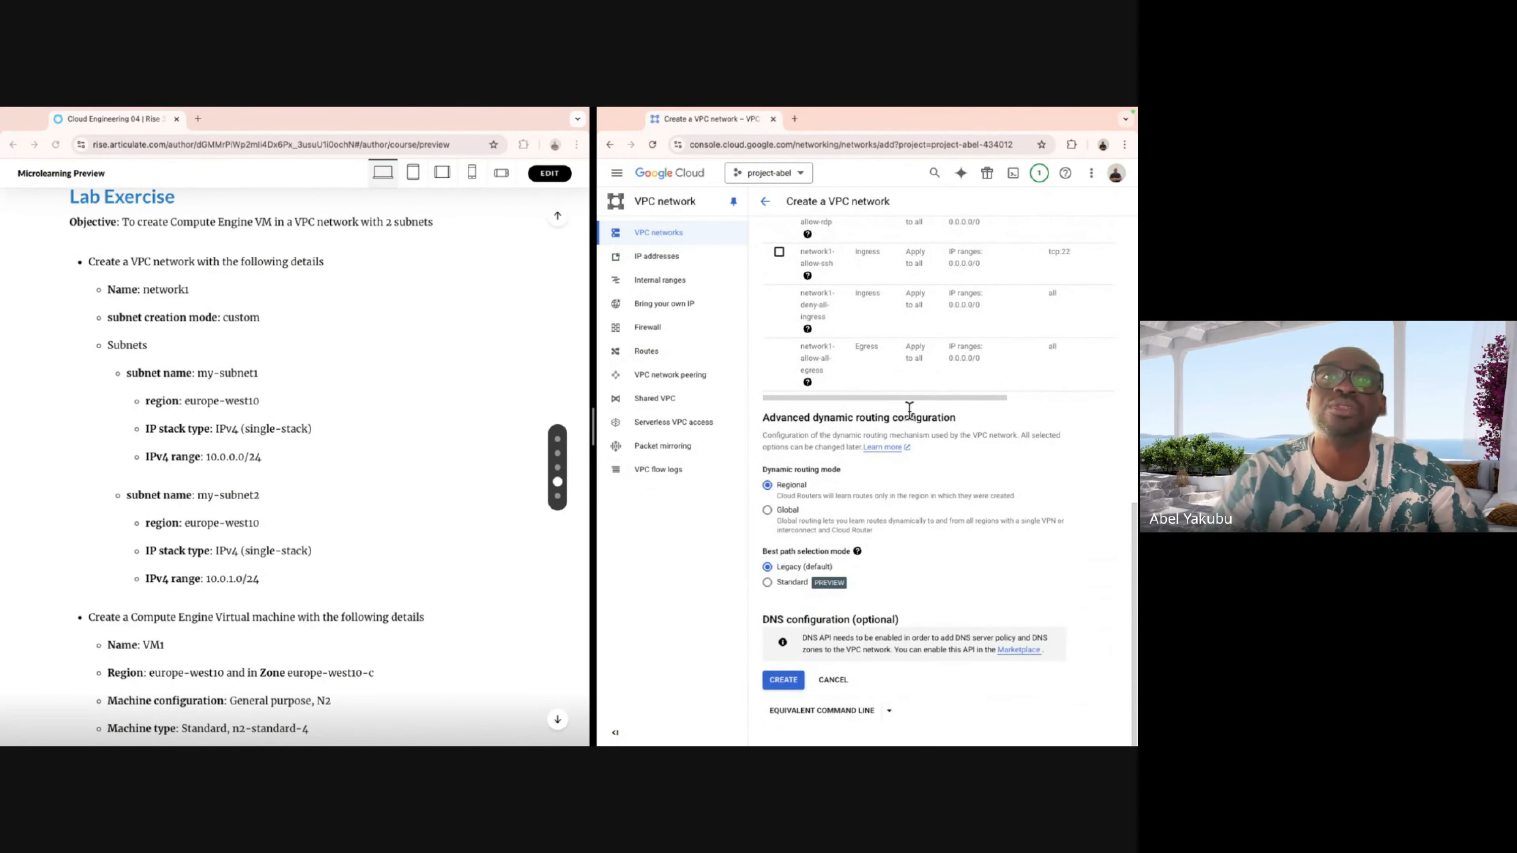
Create network1 and view its subnets my-subnet1 and my-subnet2 in europe-west10.
left_click(779, 681)
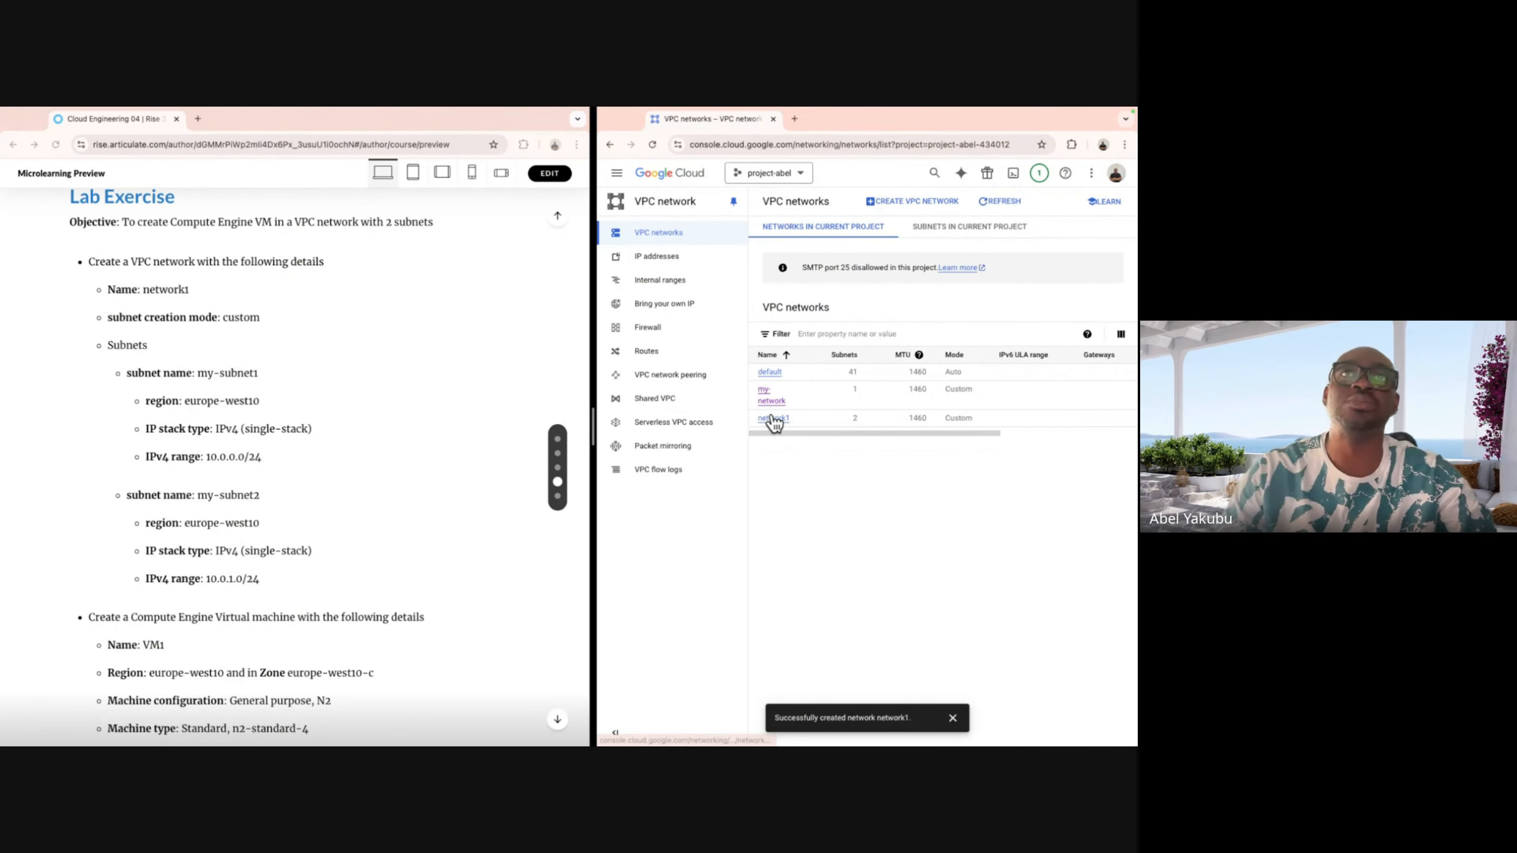
left_click(773, 418)
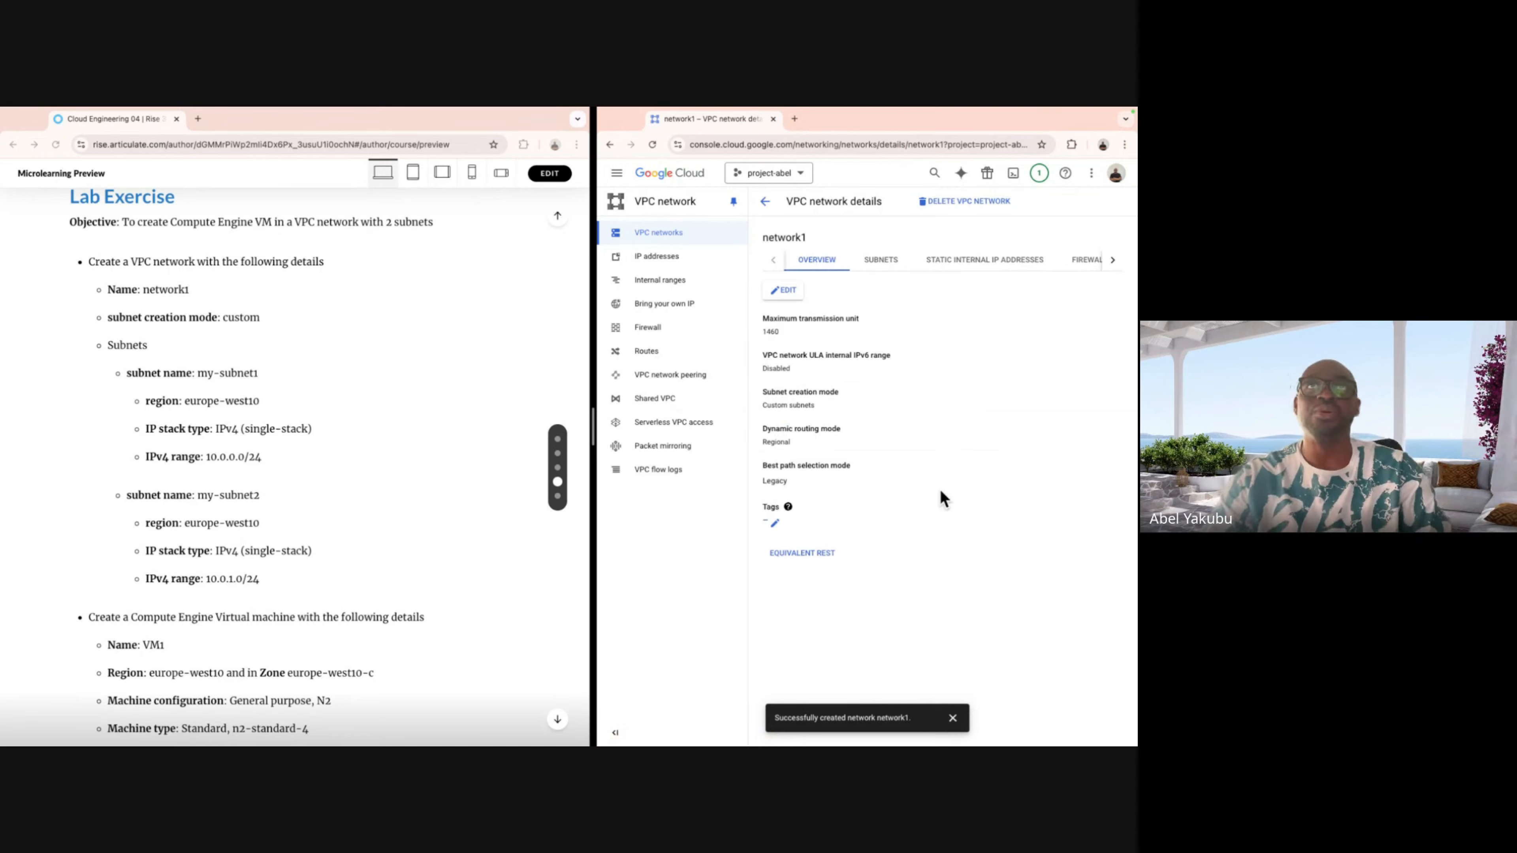
left_click(893, 263)
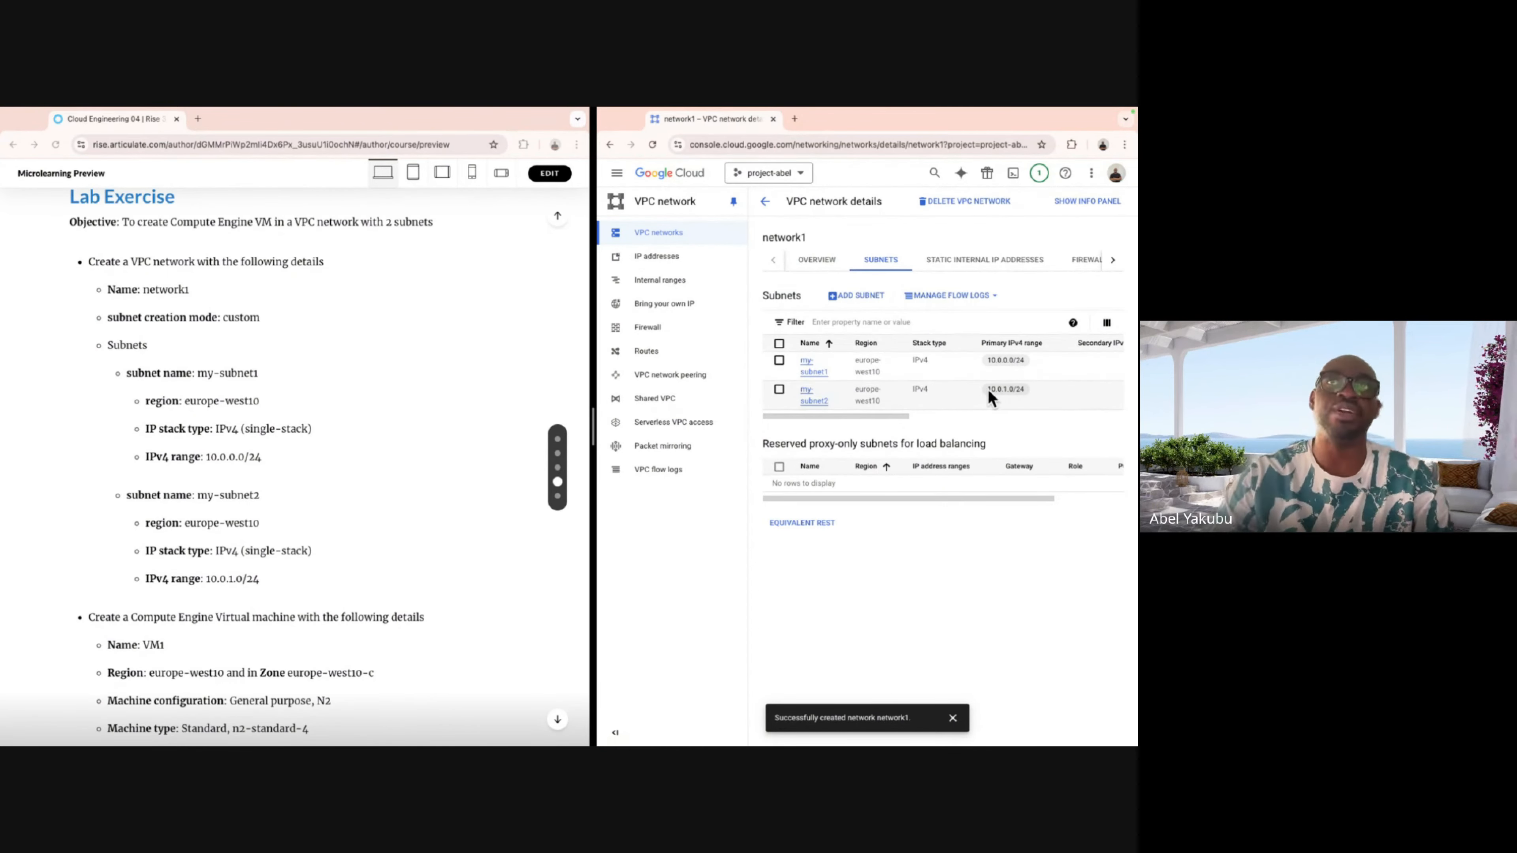
Return to the VPC networks list showing network1, then bring up the lab instructions.
left_click(764, 205)
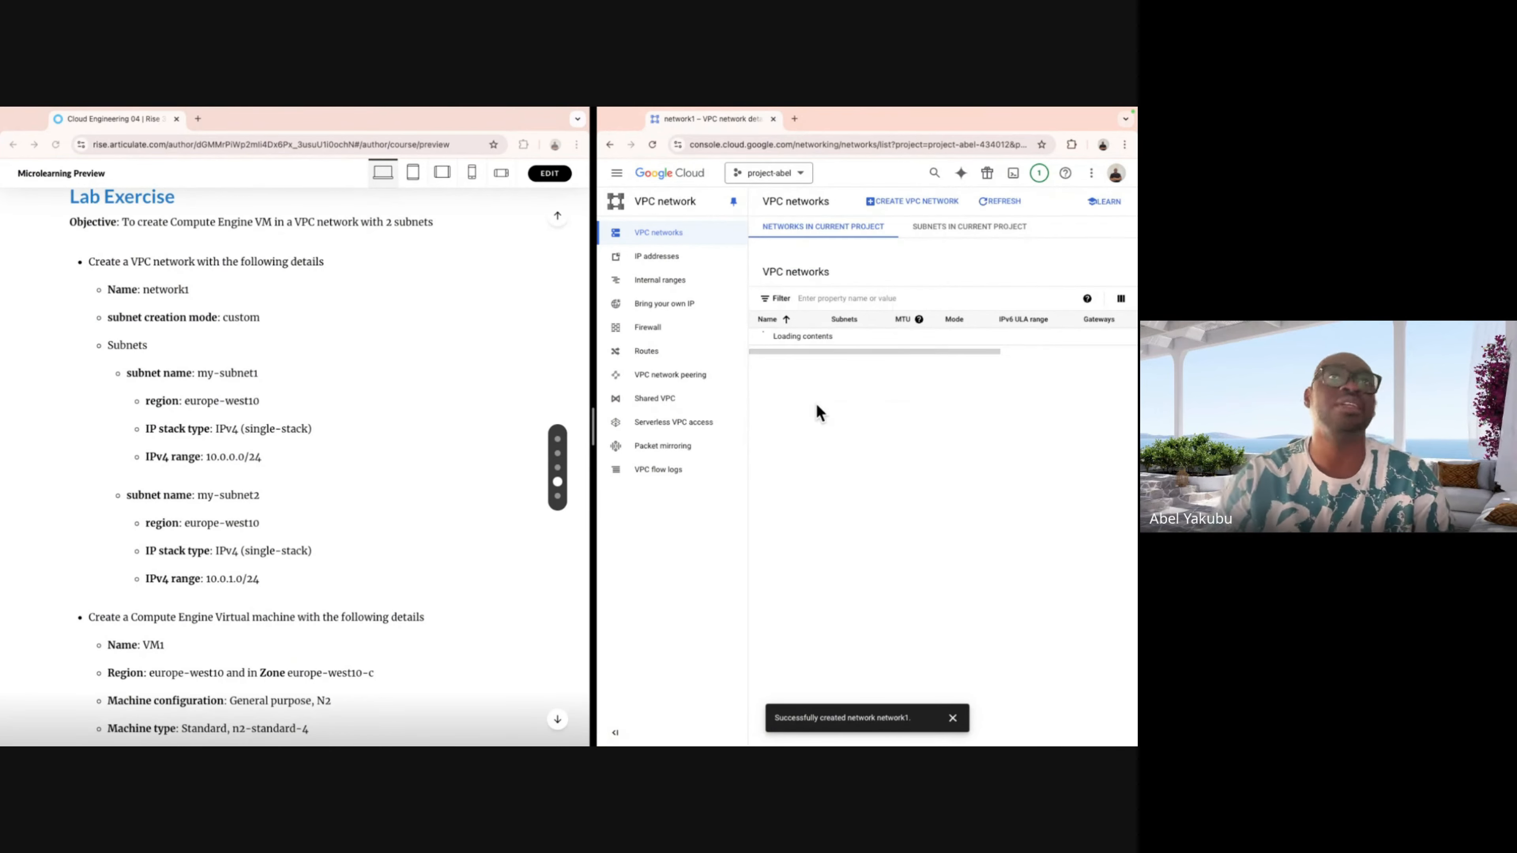
scroll(248, 573, "down", 6)
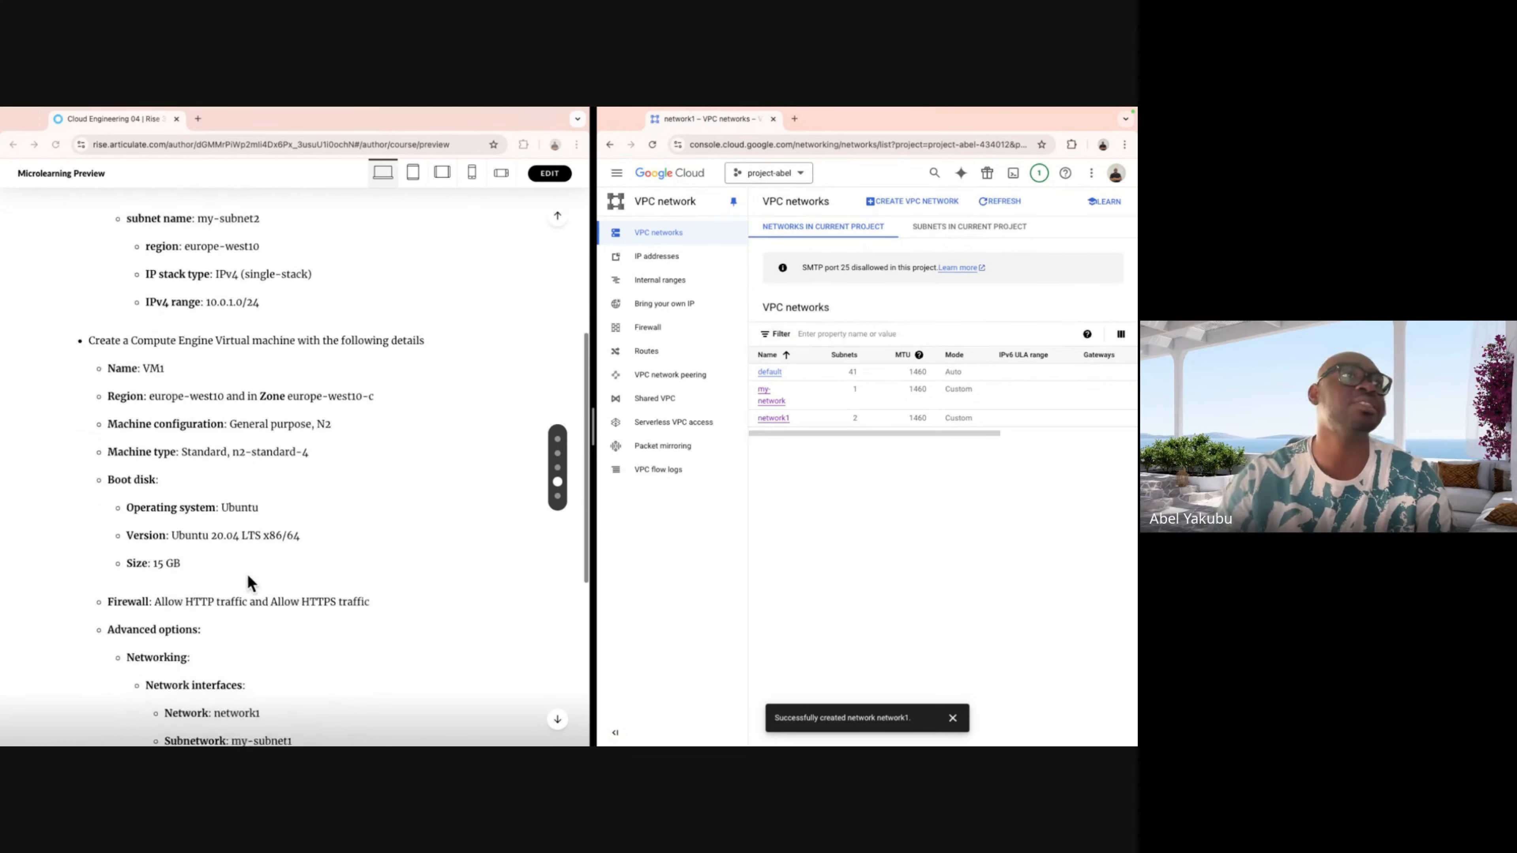
scroll(248, 575, "up", 1)
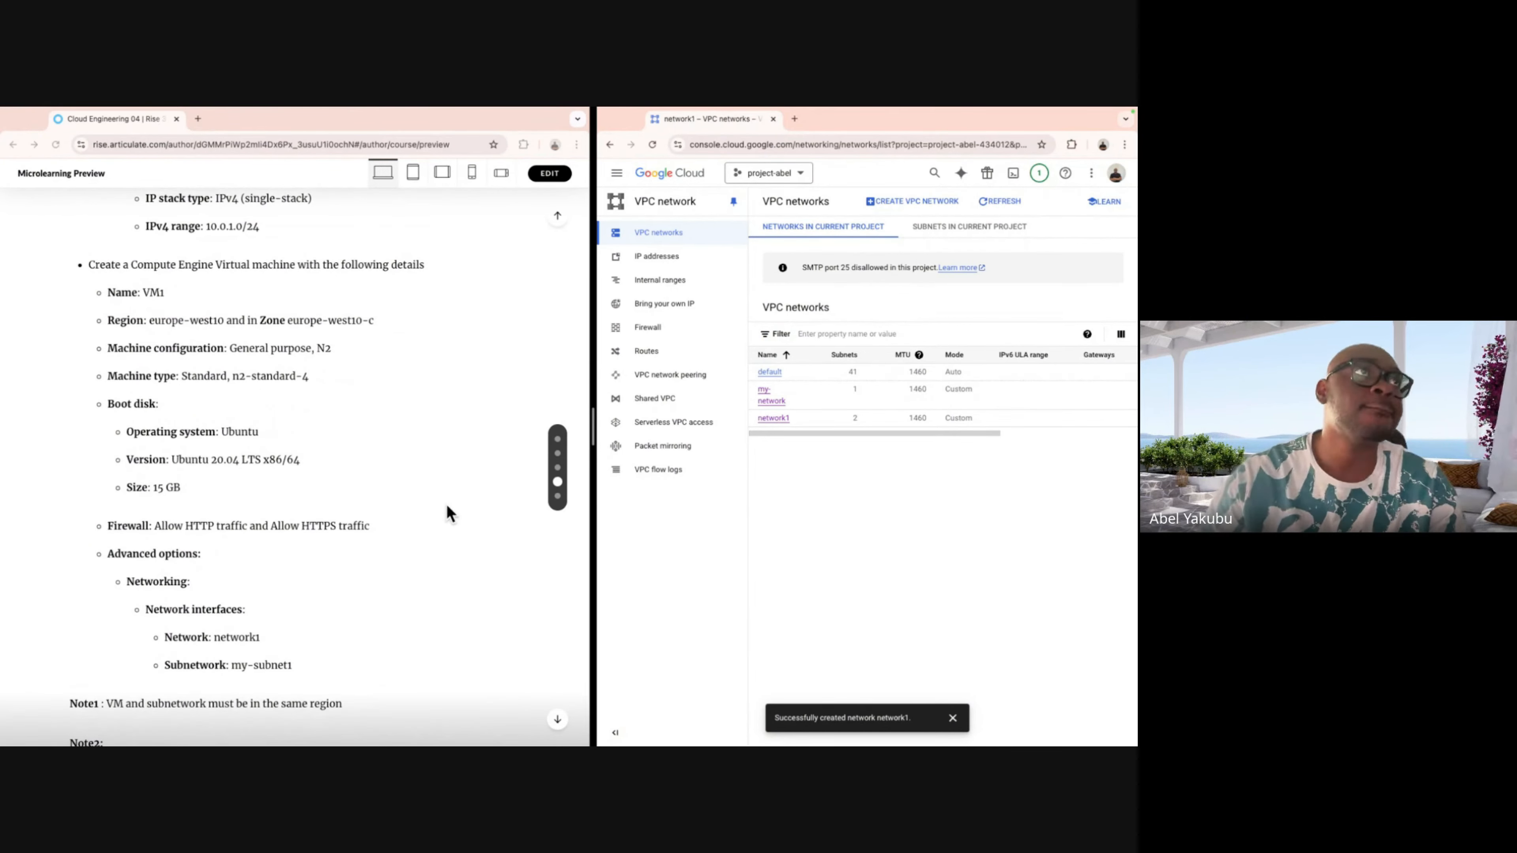
scroll(436, 509, "up", 1)
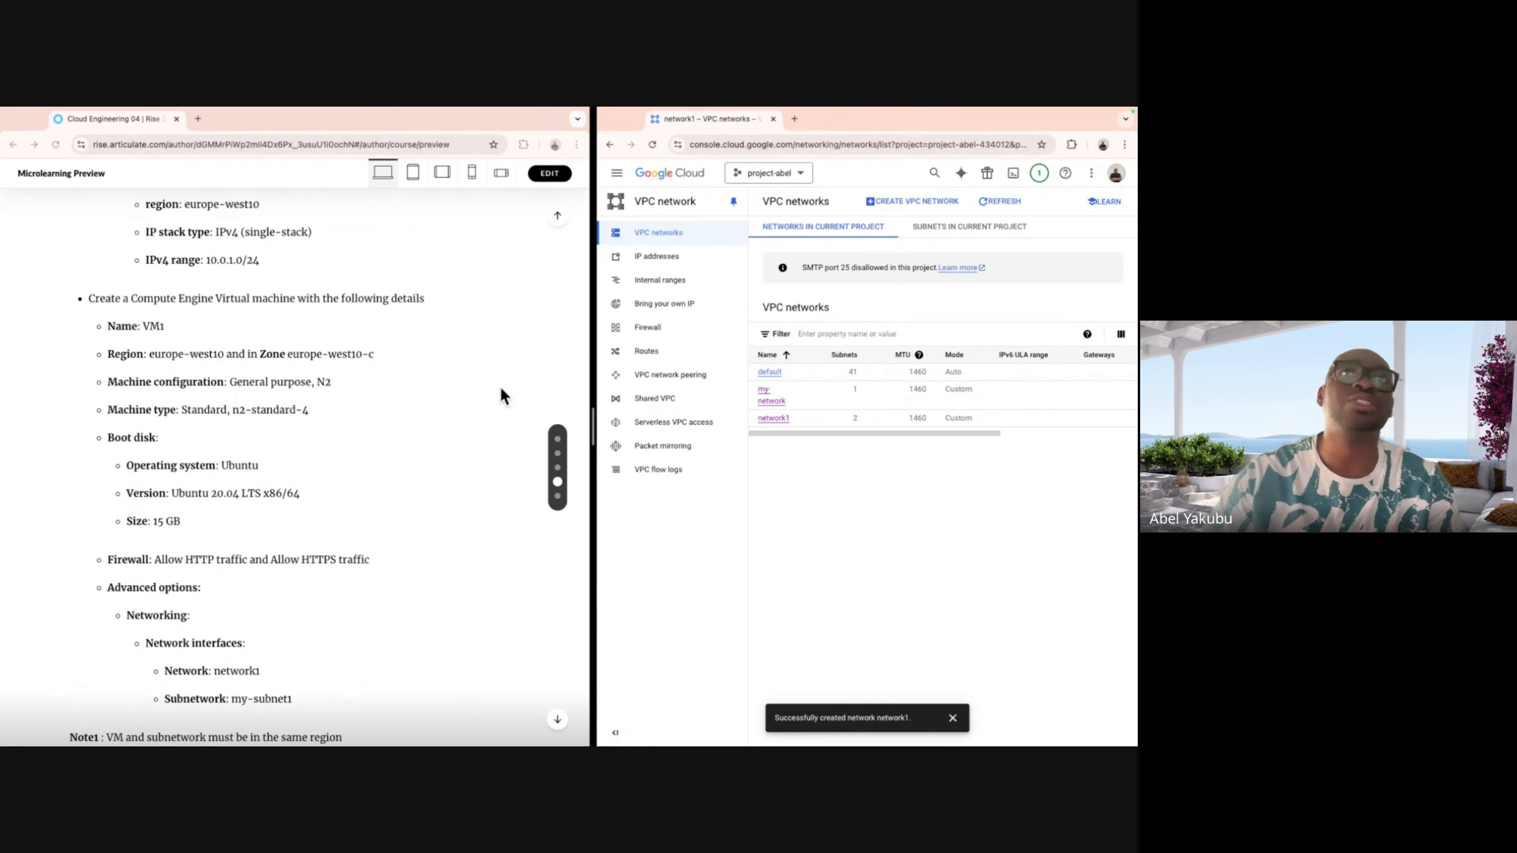
left_click(194, 314)
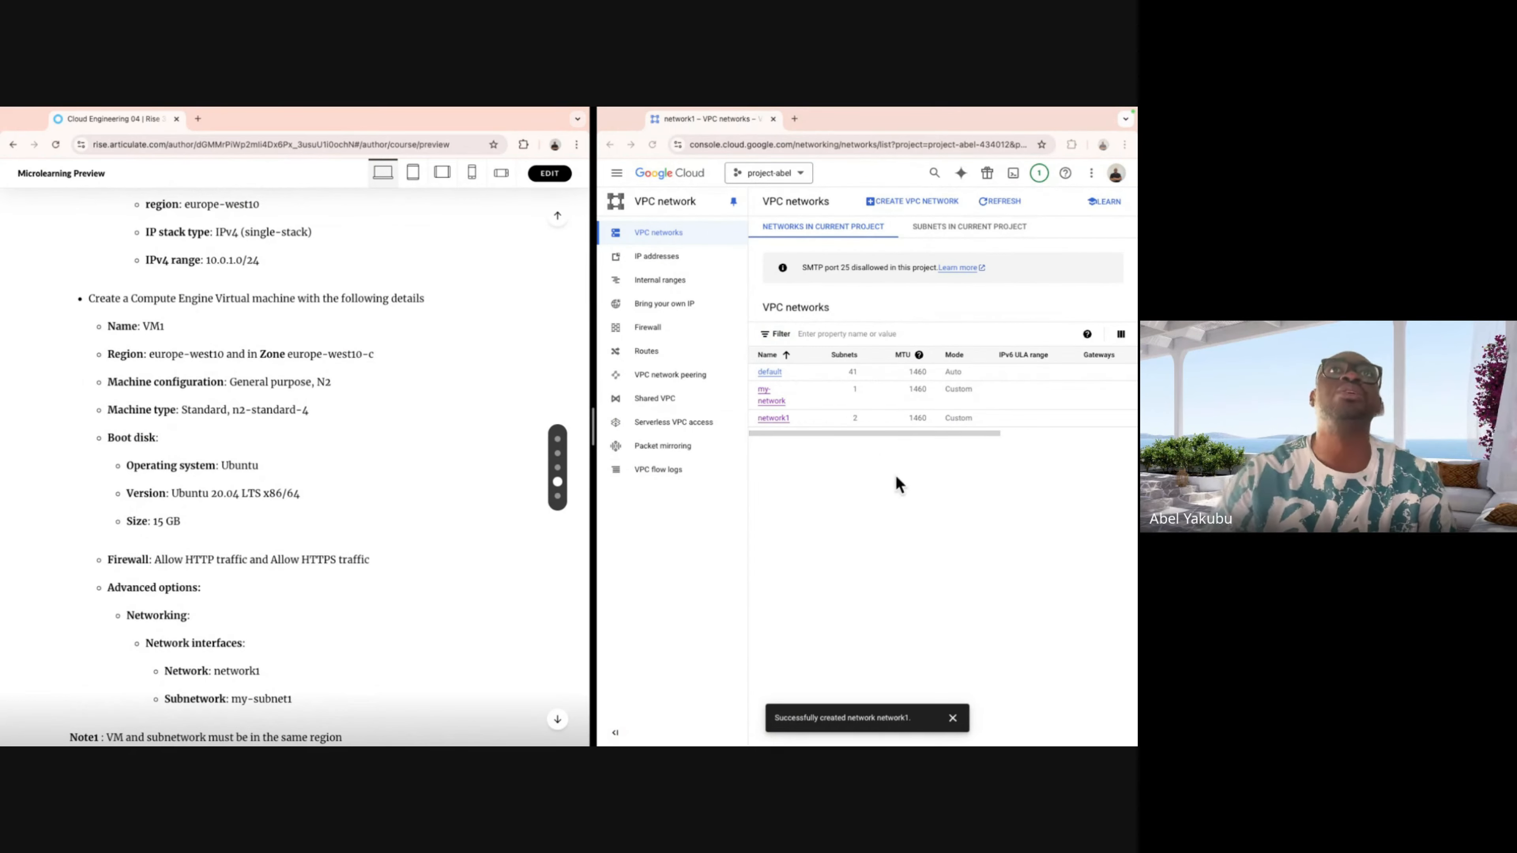
Start a new Compute Engine VM instance and clear its default name.
left_click(616, 173)
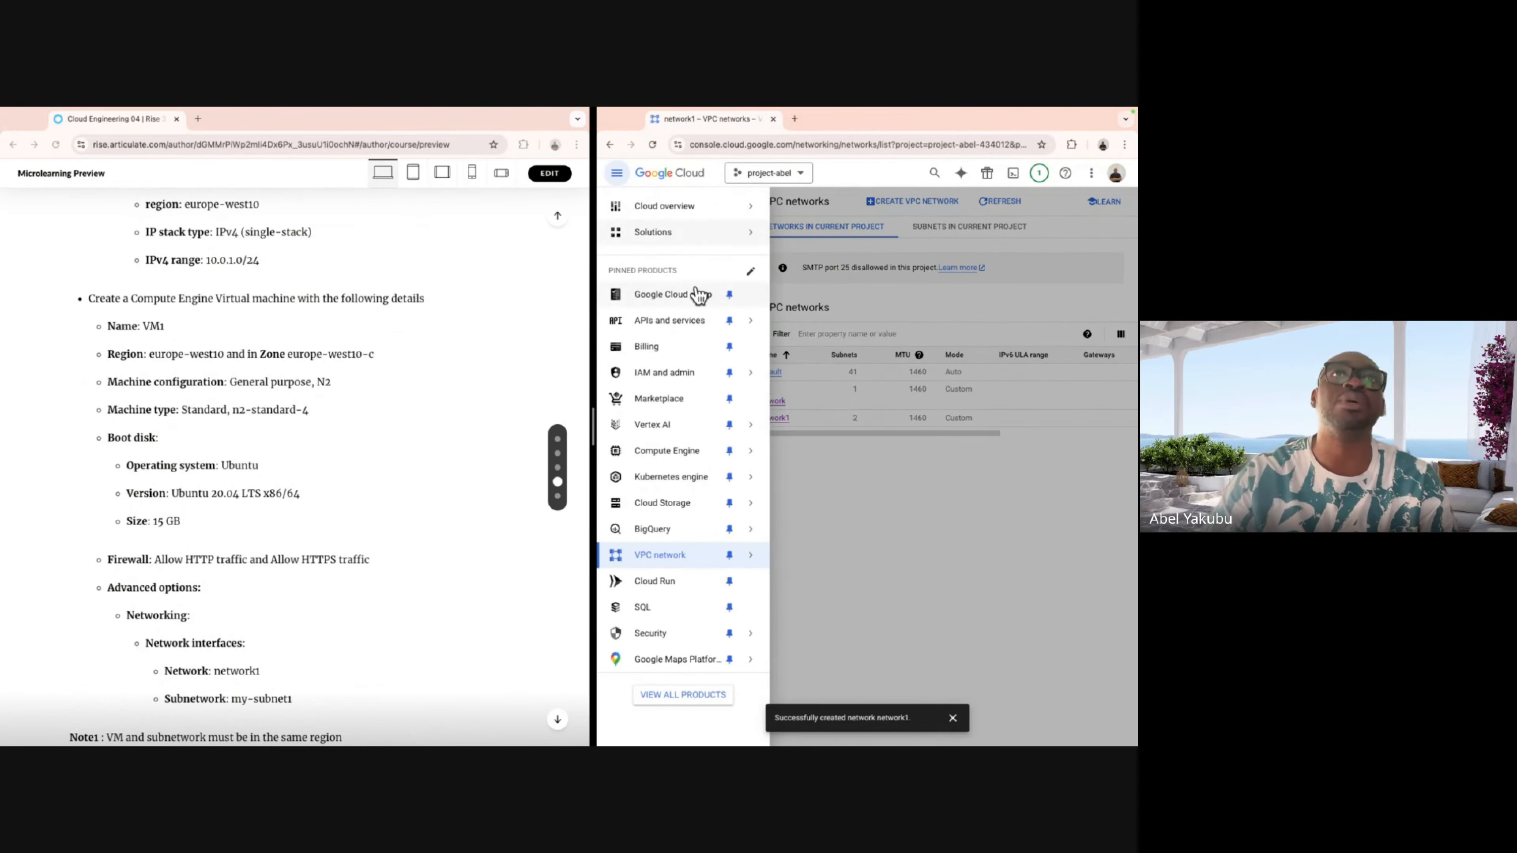
left_click(674, 450)
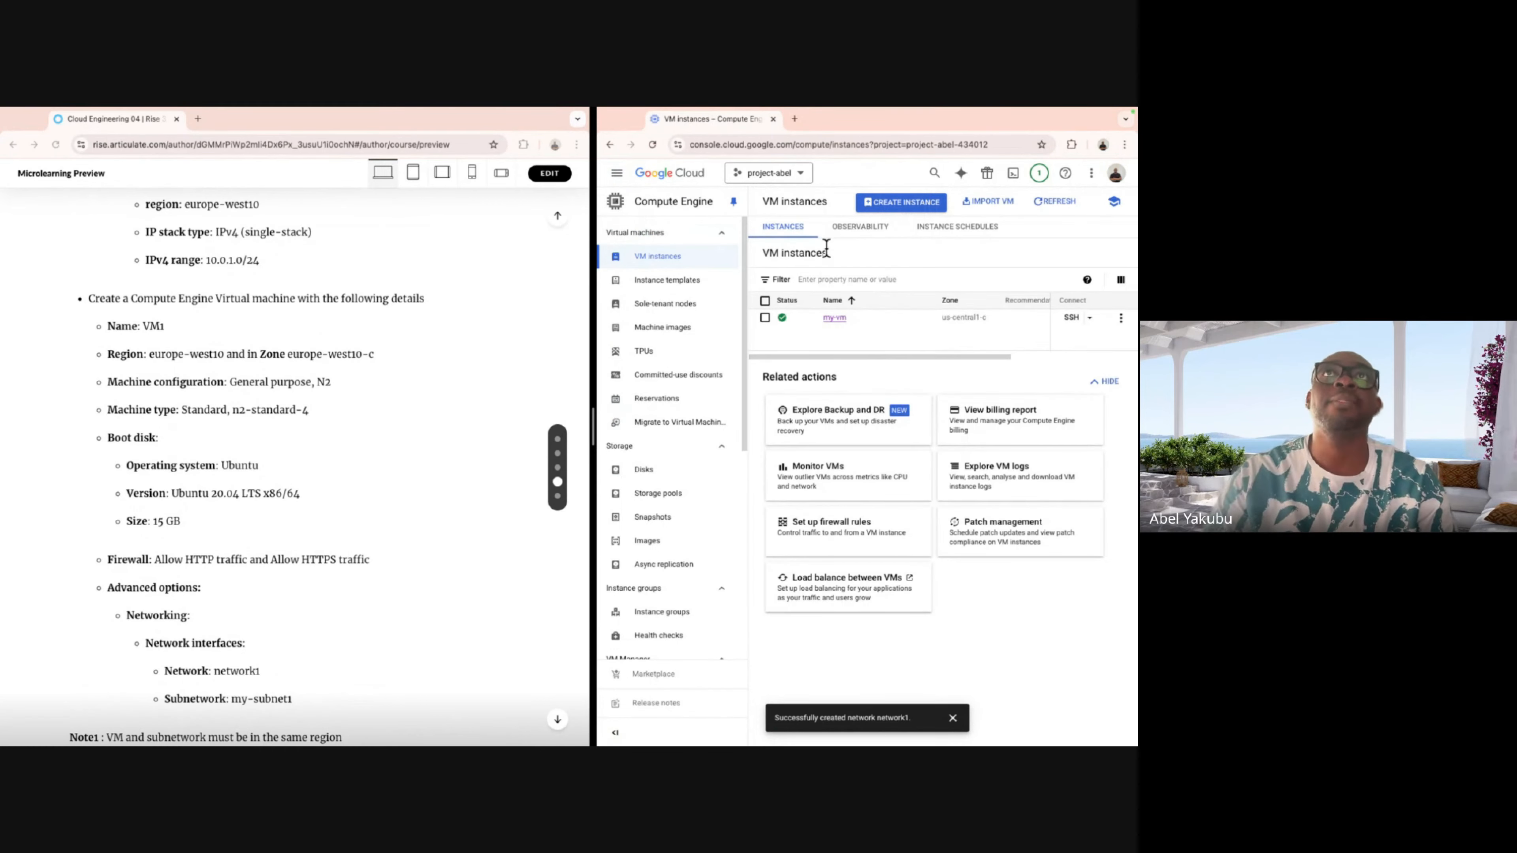
left_click(888, 205)
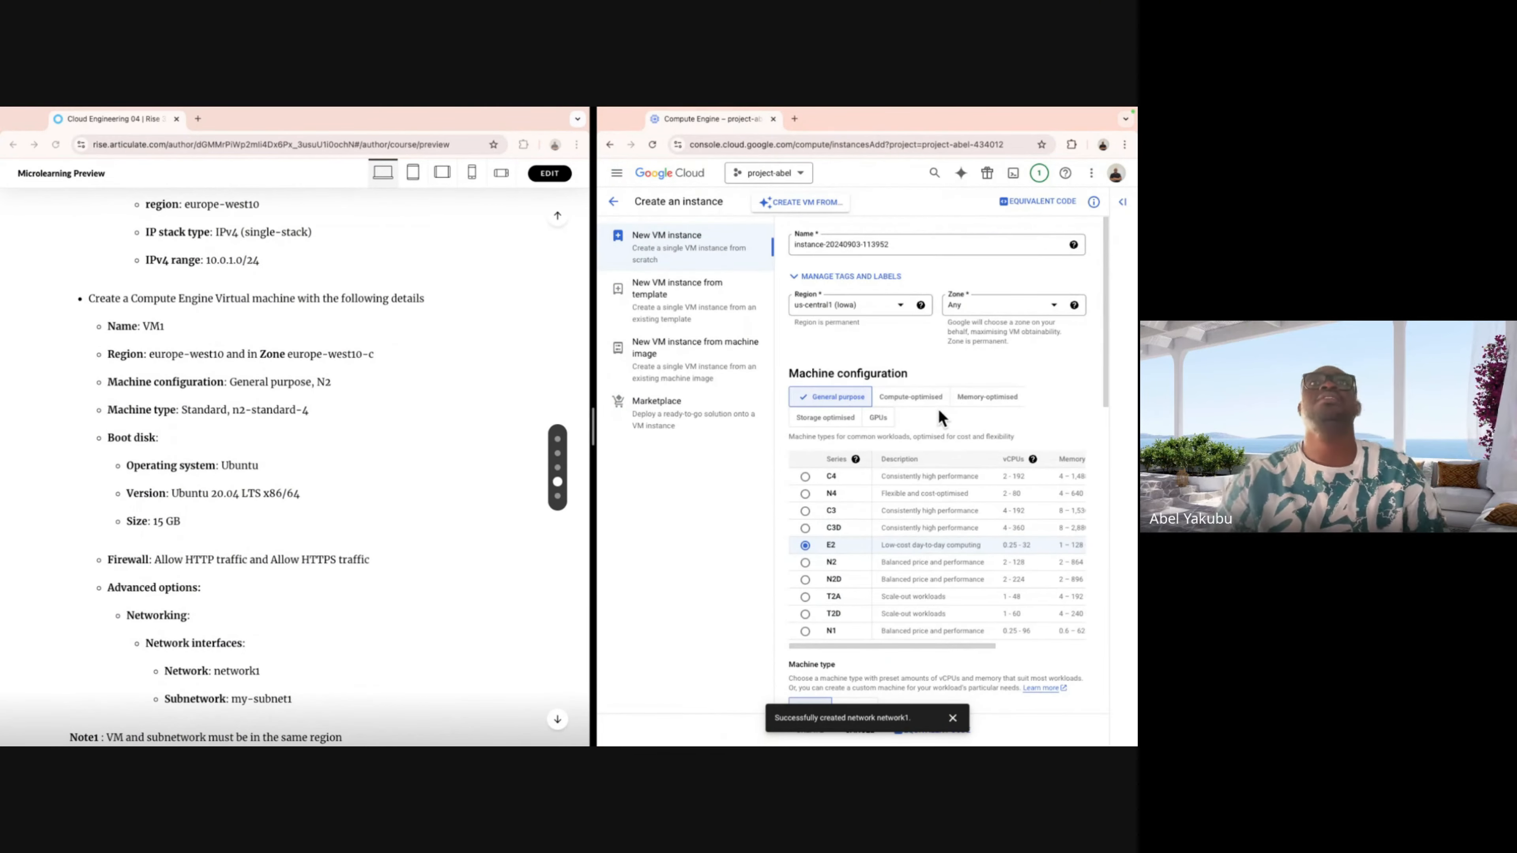
left_click(922, 241)
triple_click(922, 242)
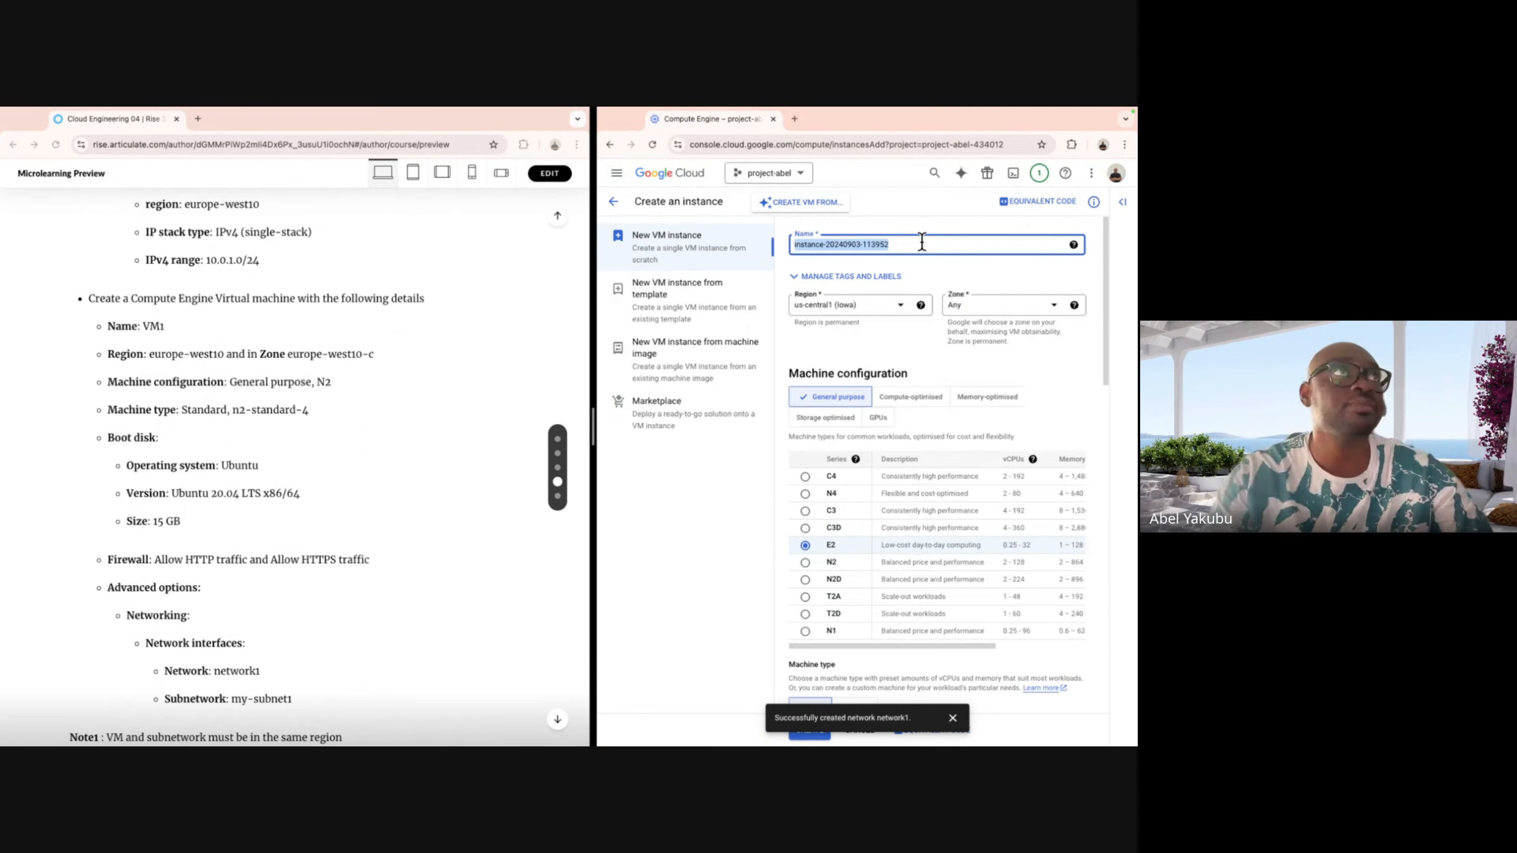
key("BackSpace")
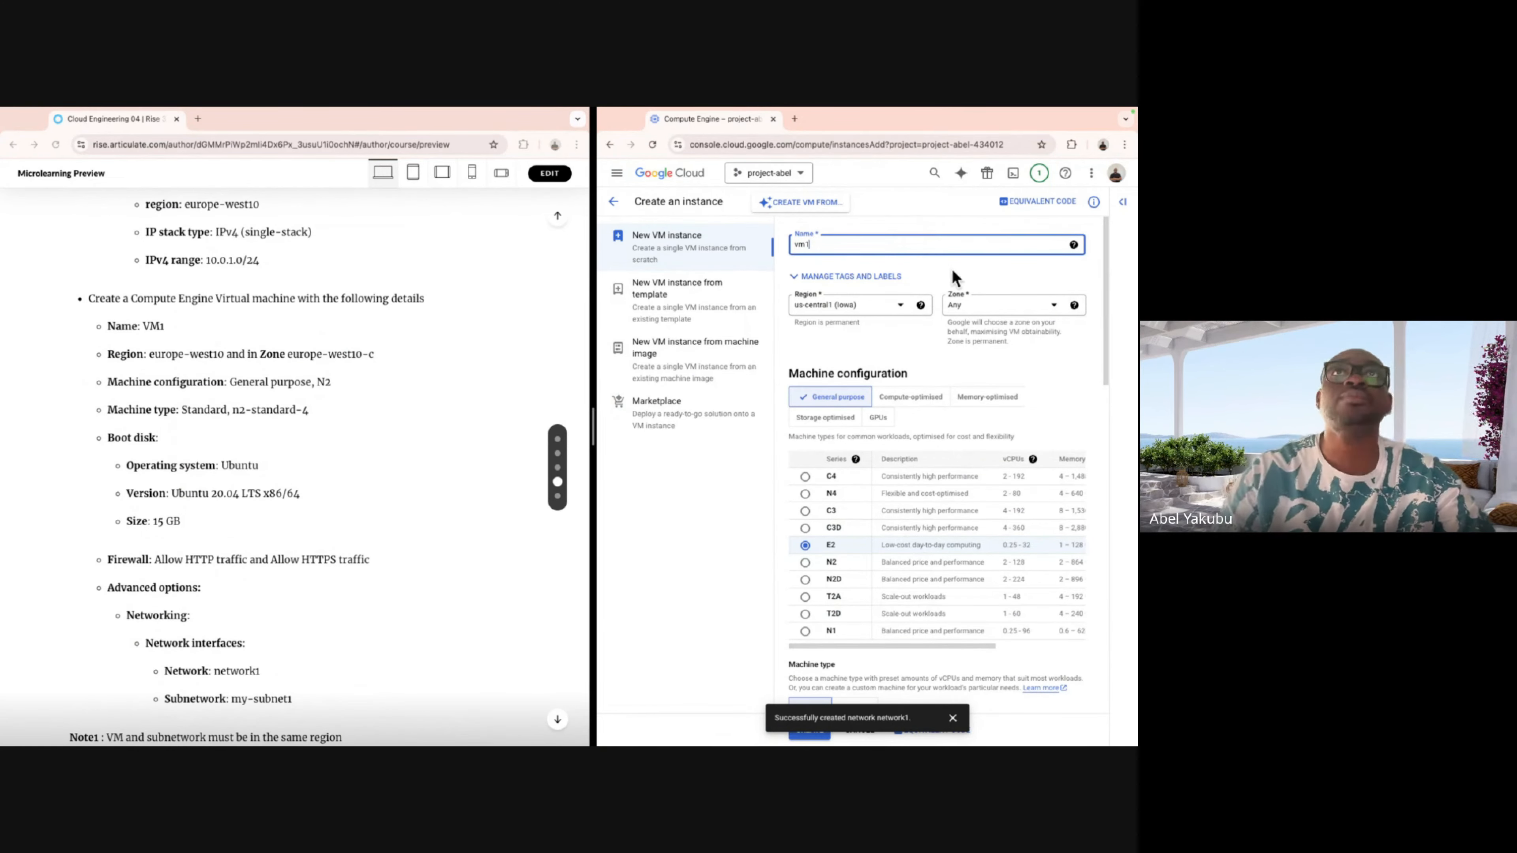
Set the VM's region to europe-west10 (Berlin) and zone to europe-west10-c.
scroll(955, 287, "down", 3)
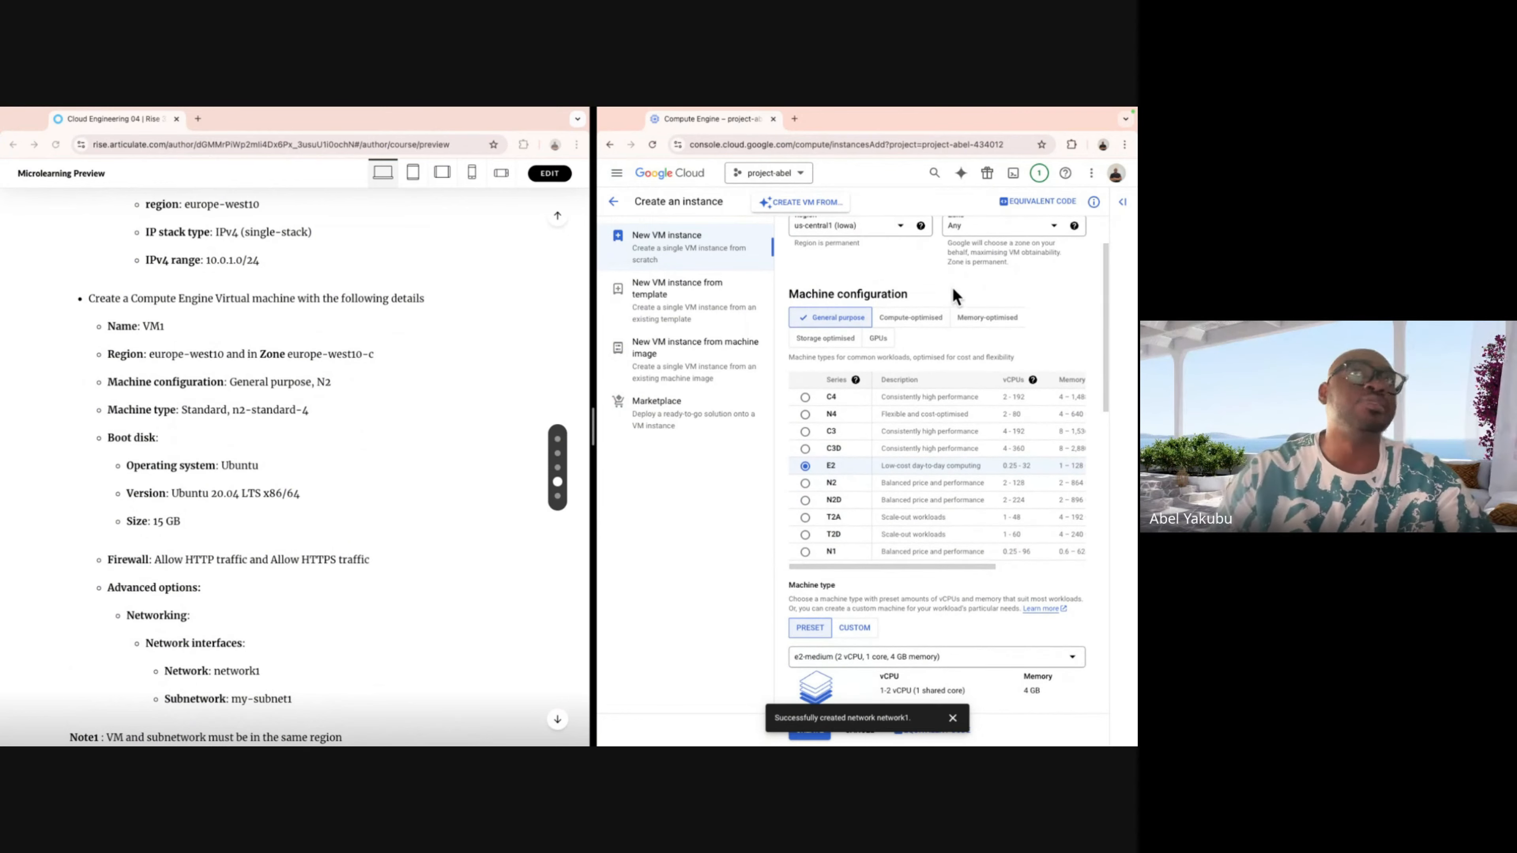
left_click(898, 226)
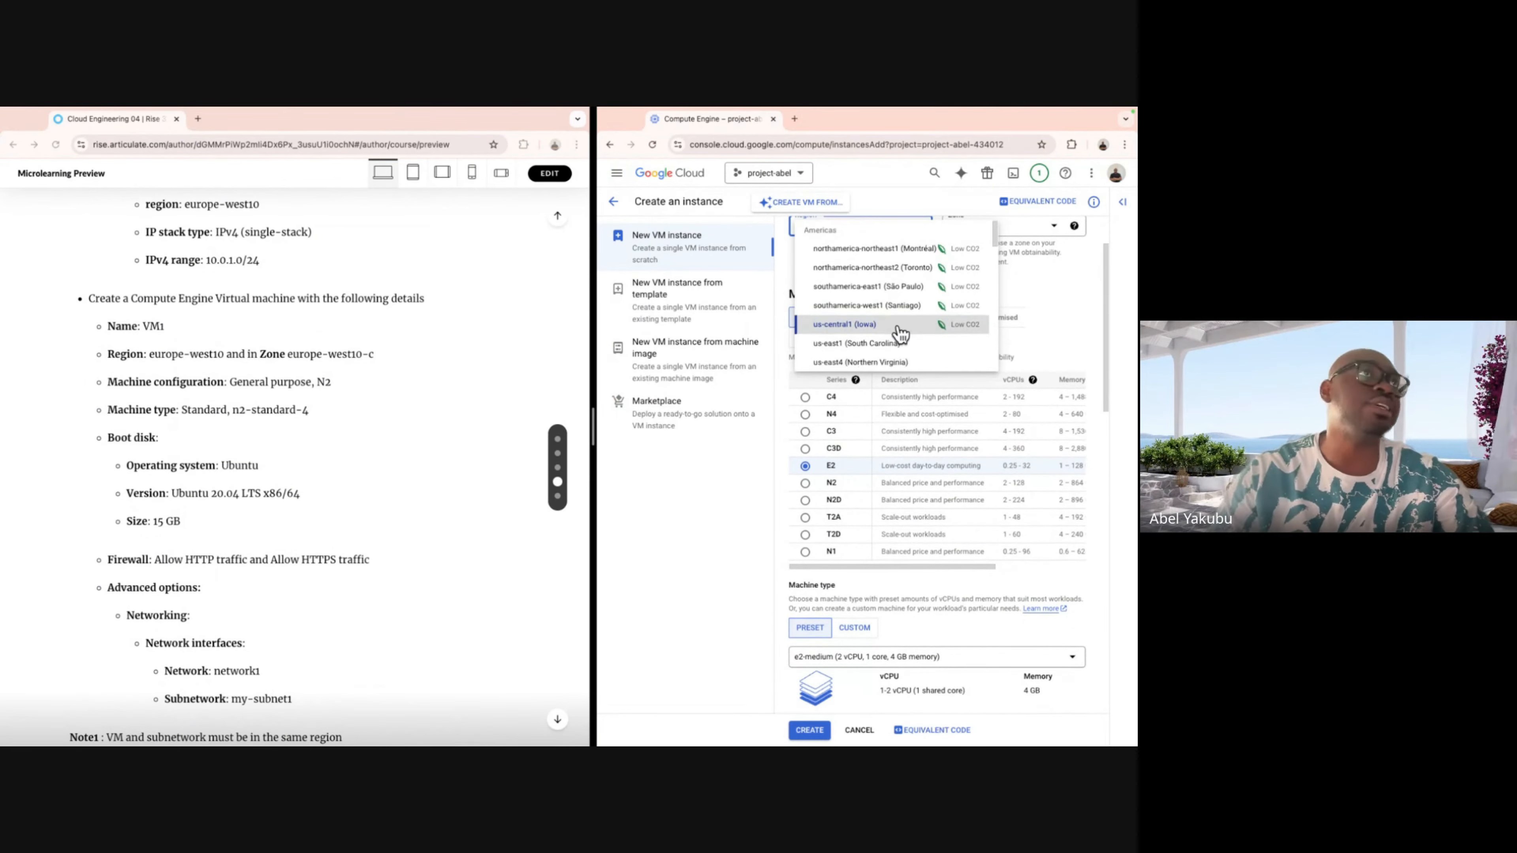
scroll(901, 335, "down", 5)
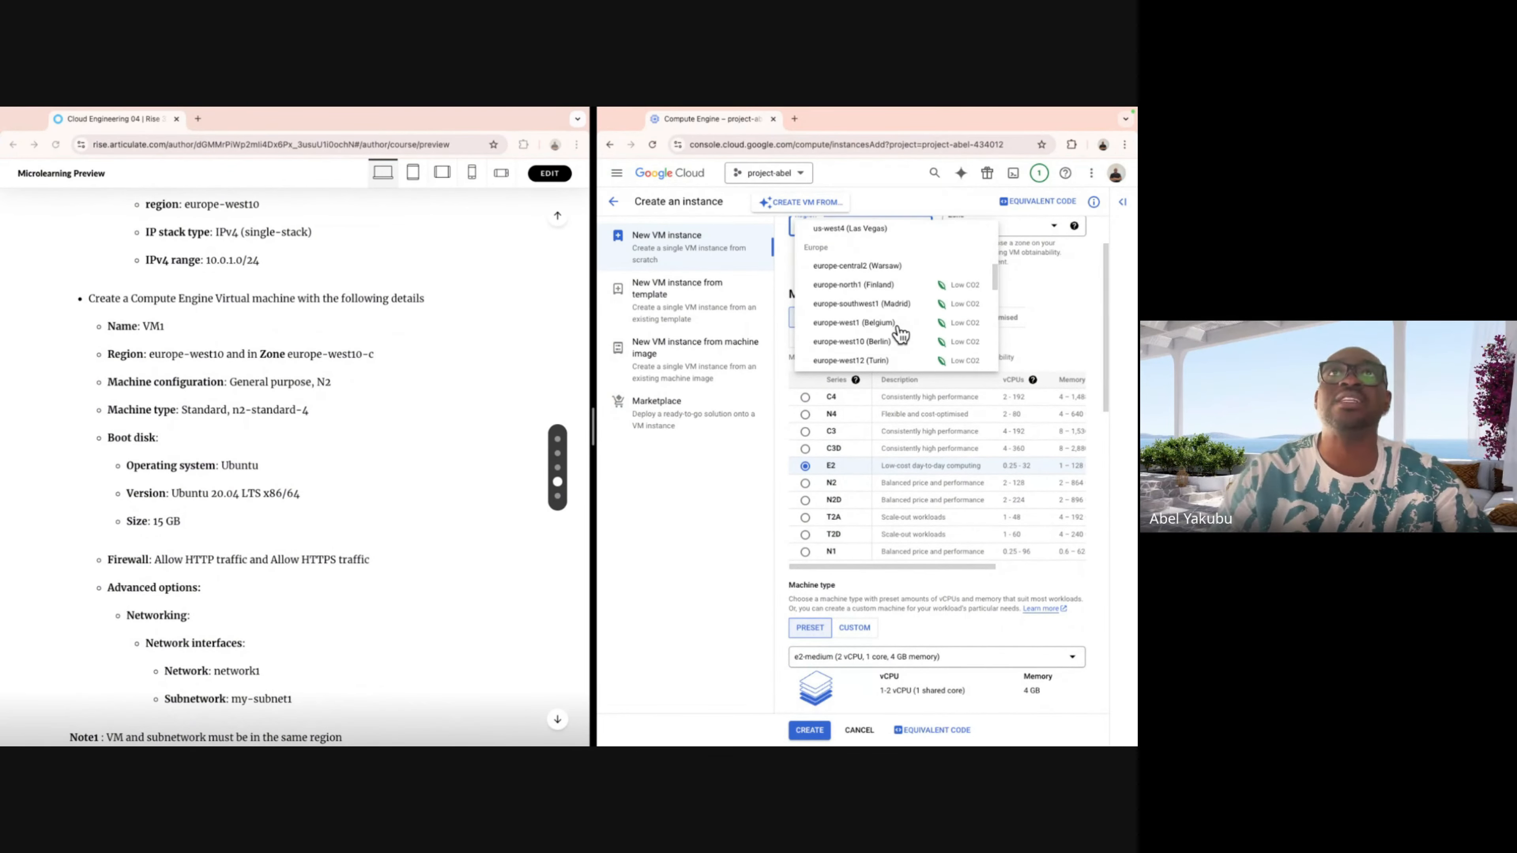
scroll(901, 335, "down", 3)
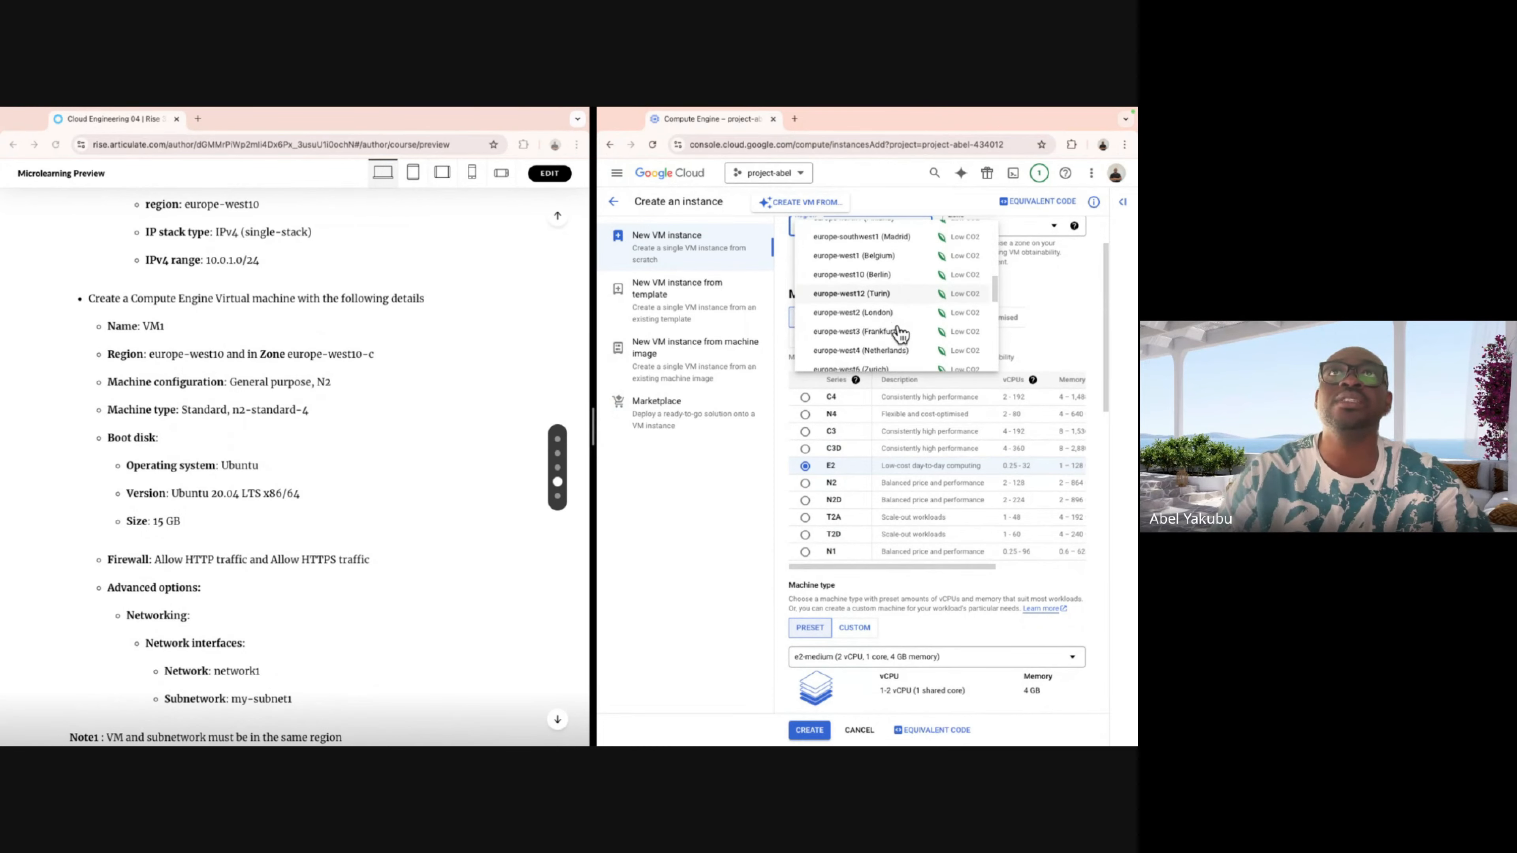
left_click(852, 272)
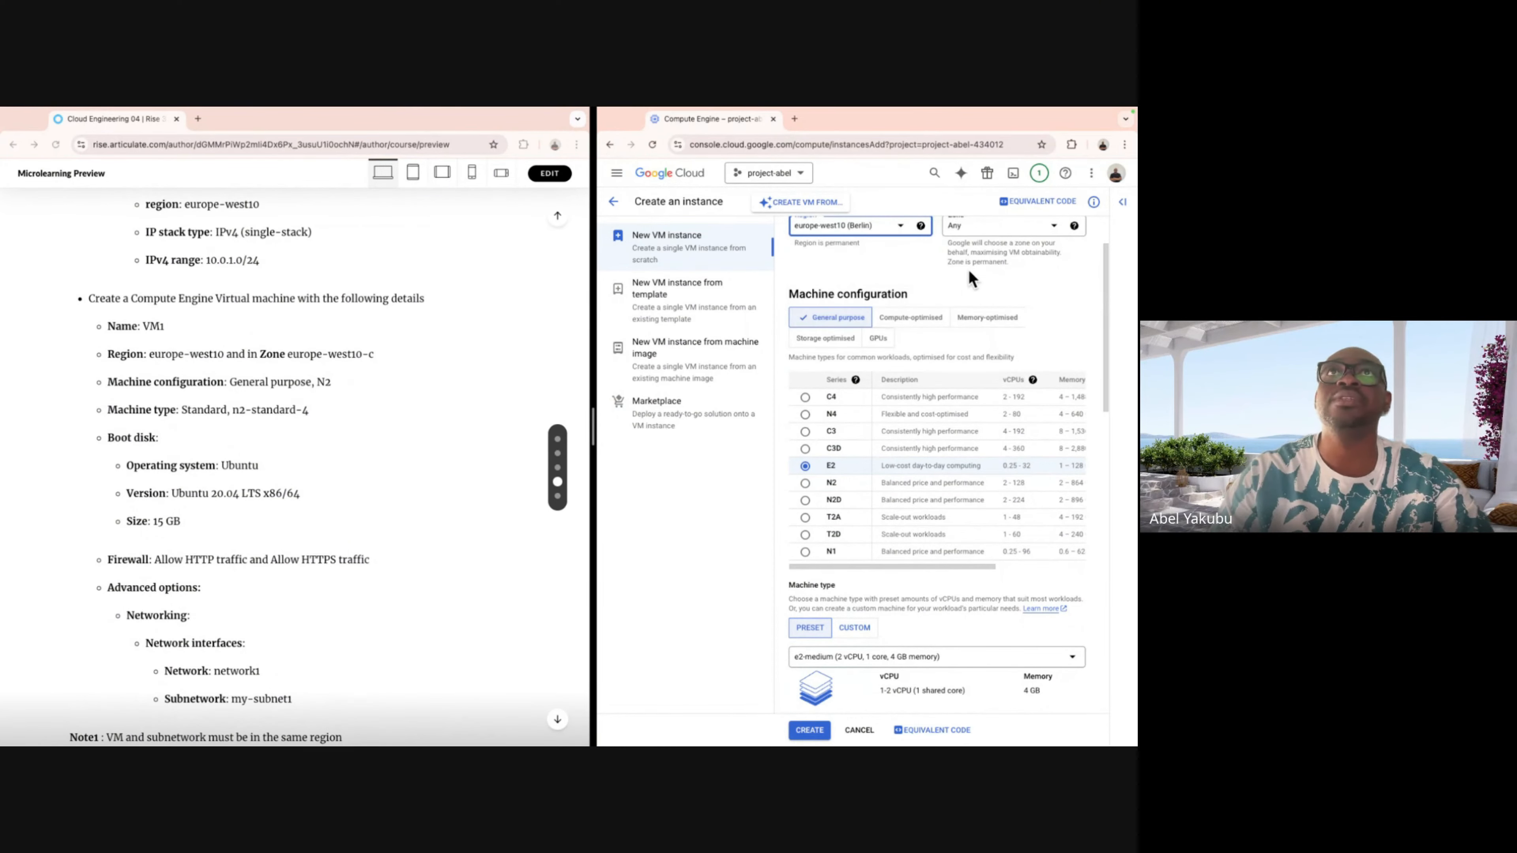
scroll(985, 316, "up", 2)
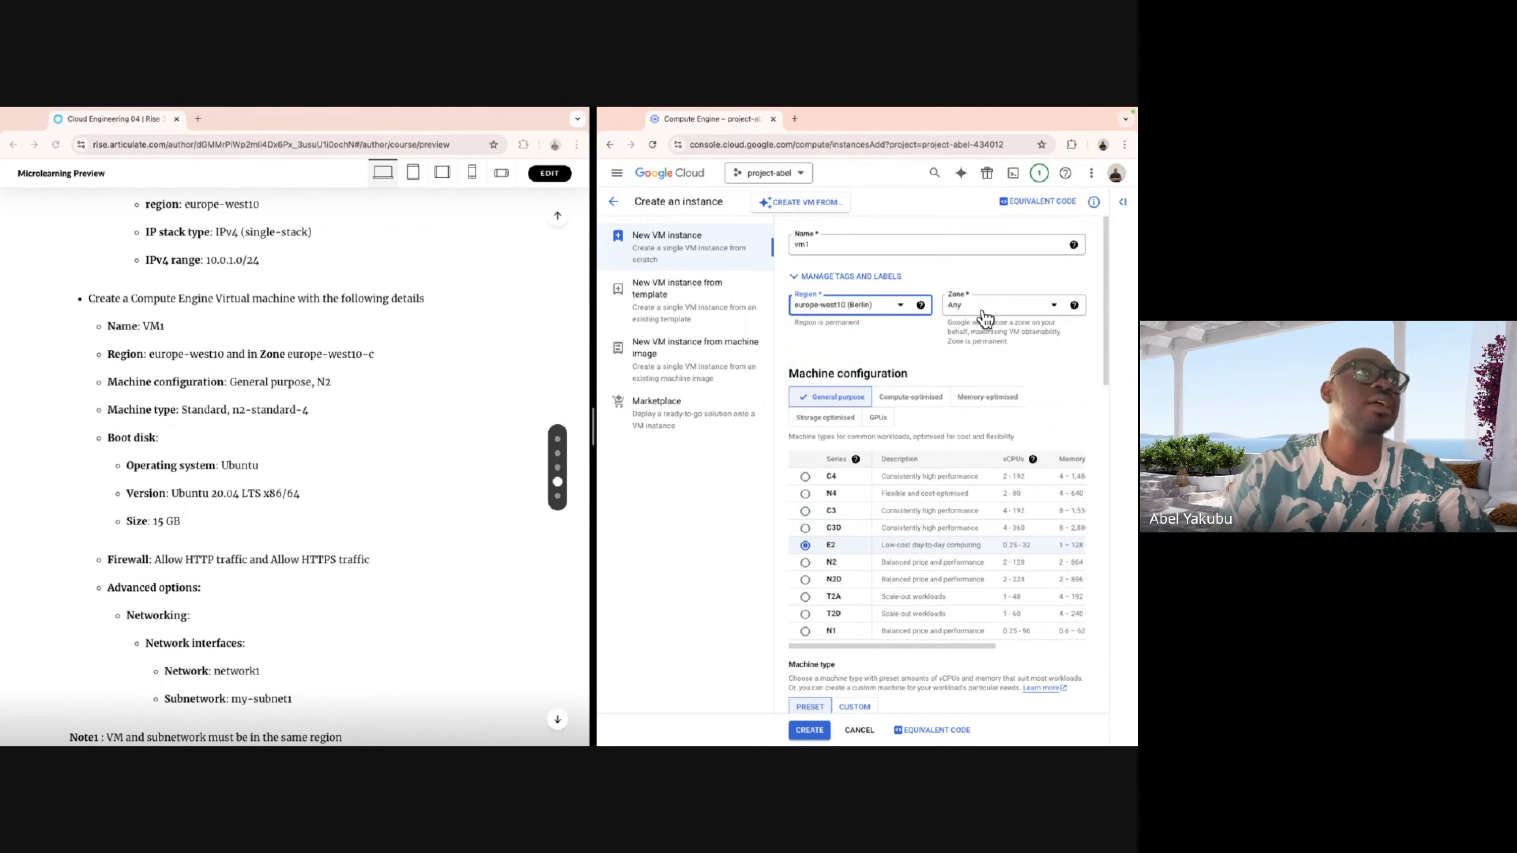
left_click(1040, 312)
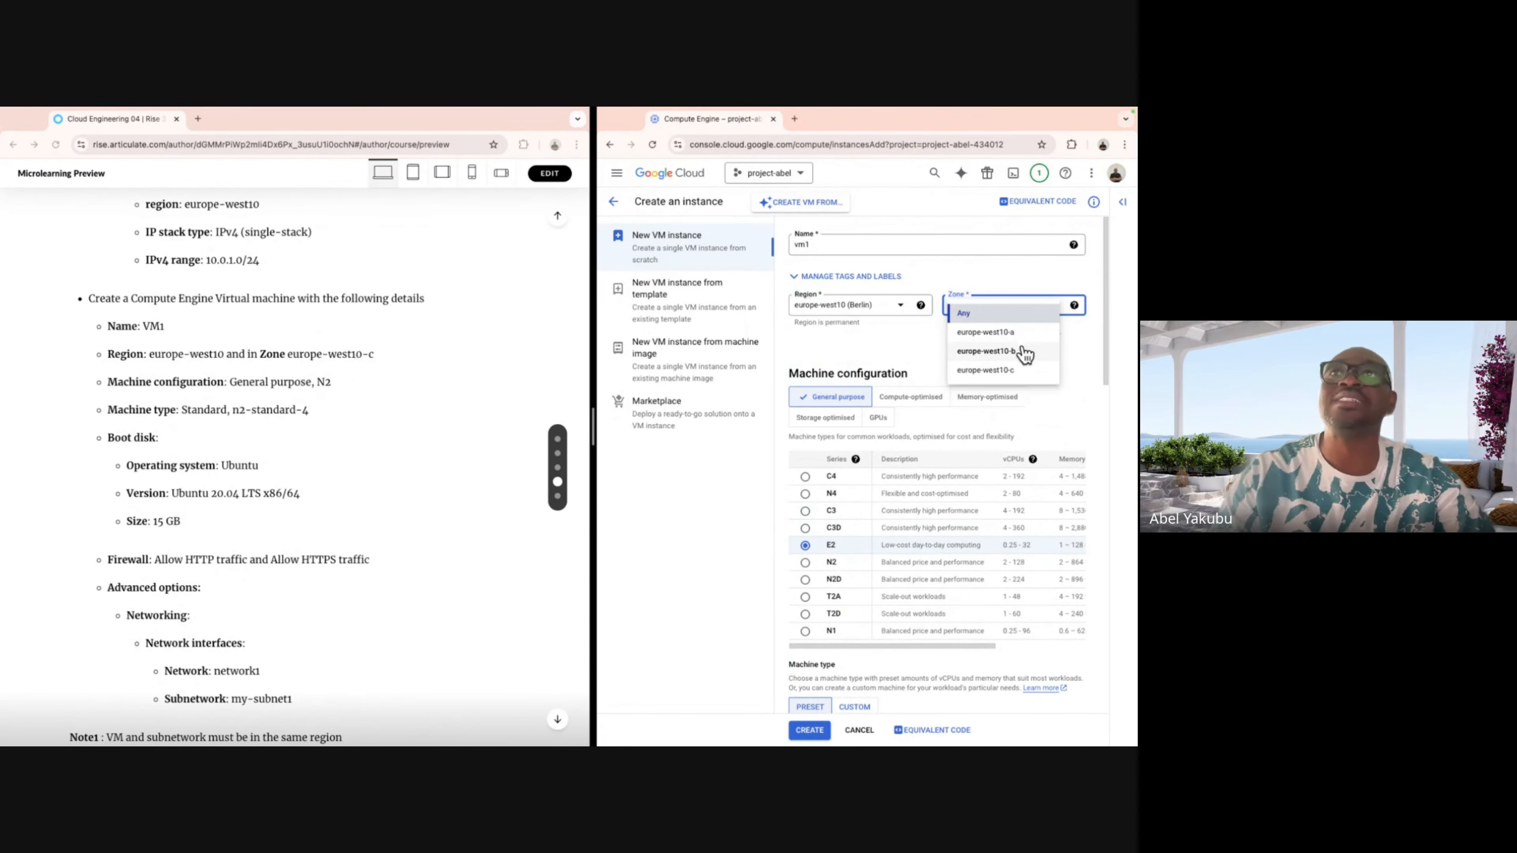
left_click(1005, 370)
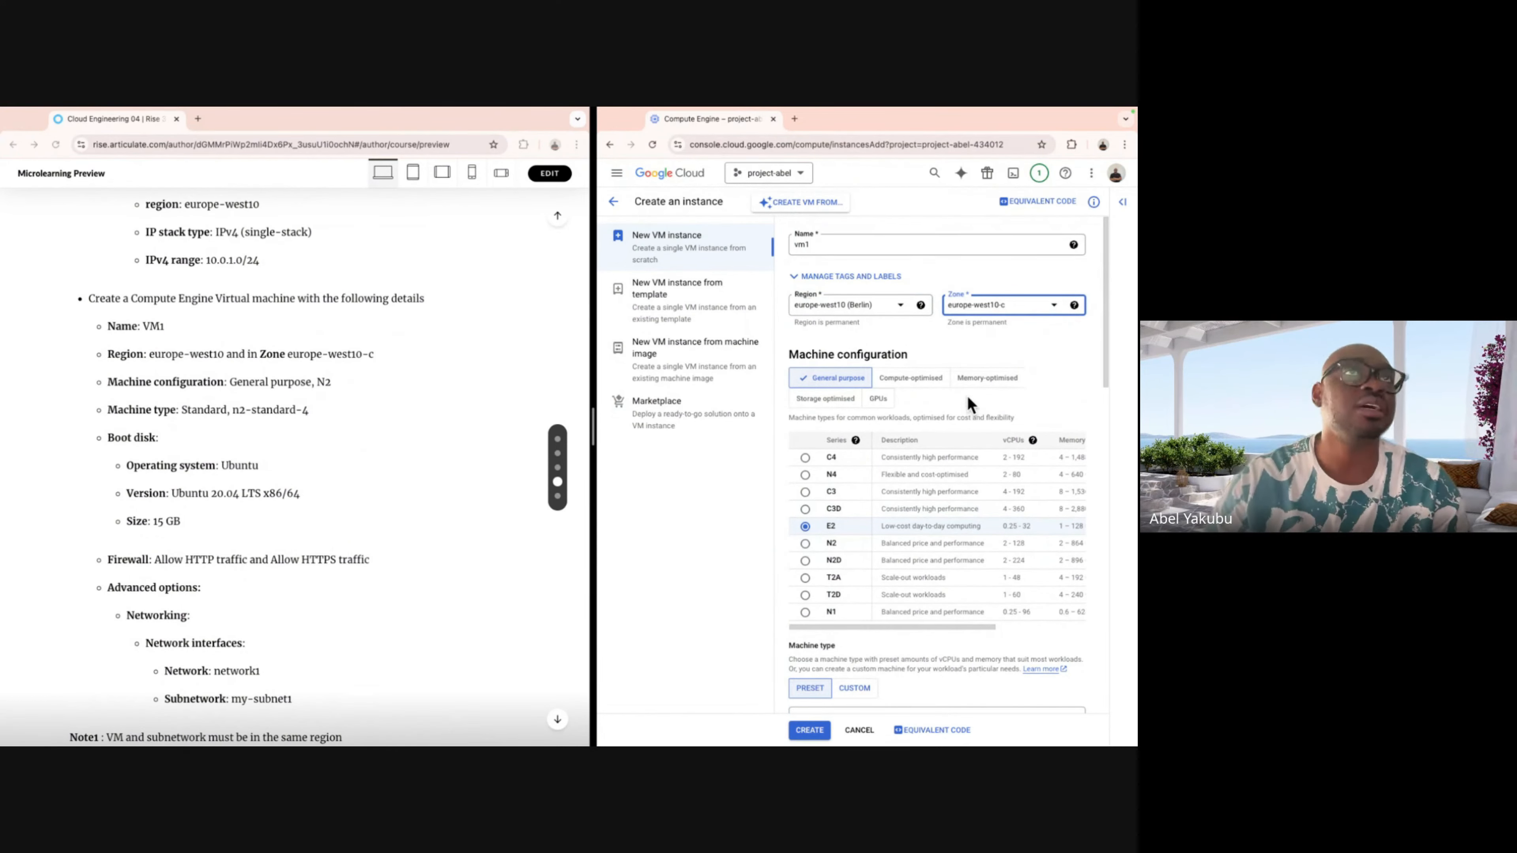
Keep General purpose, pick the N2 series and machine type n2-standard-4 (4 vCPU, 16 GB).
left_click(837, 381)
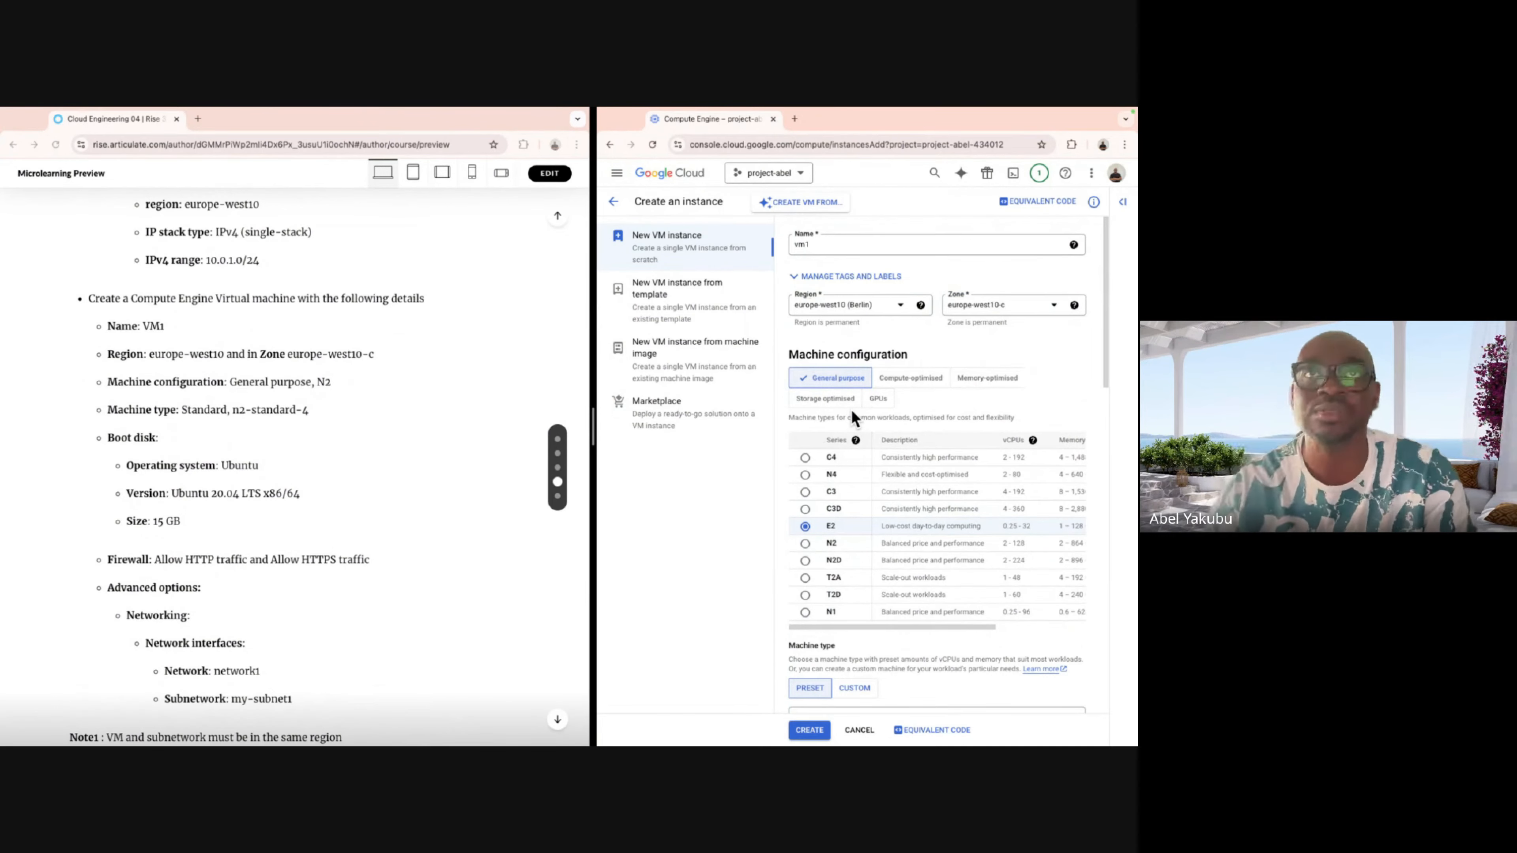
left_click(804, 543)
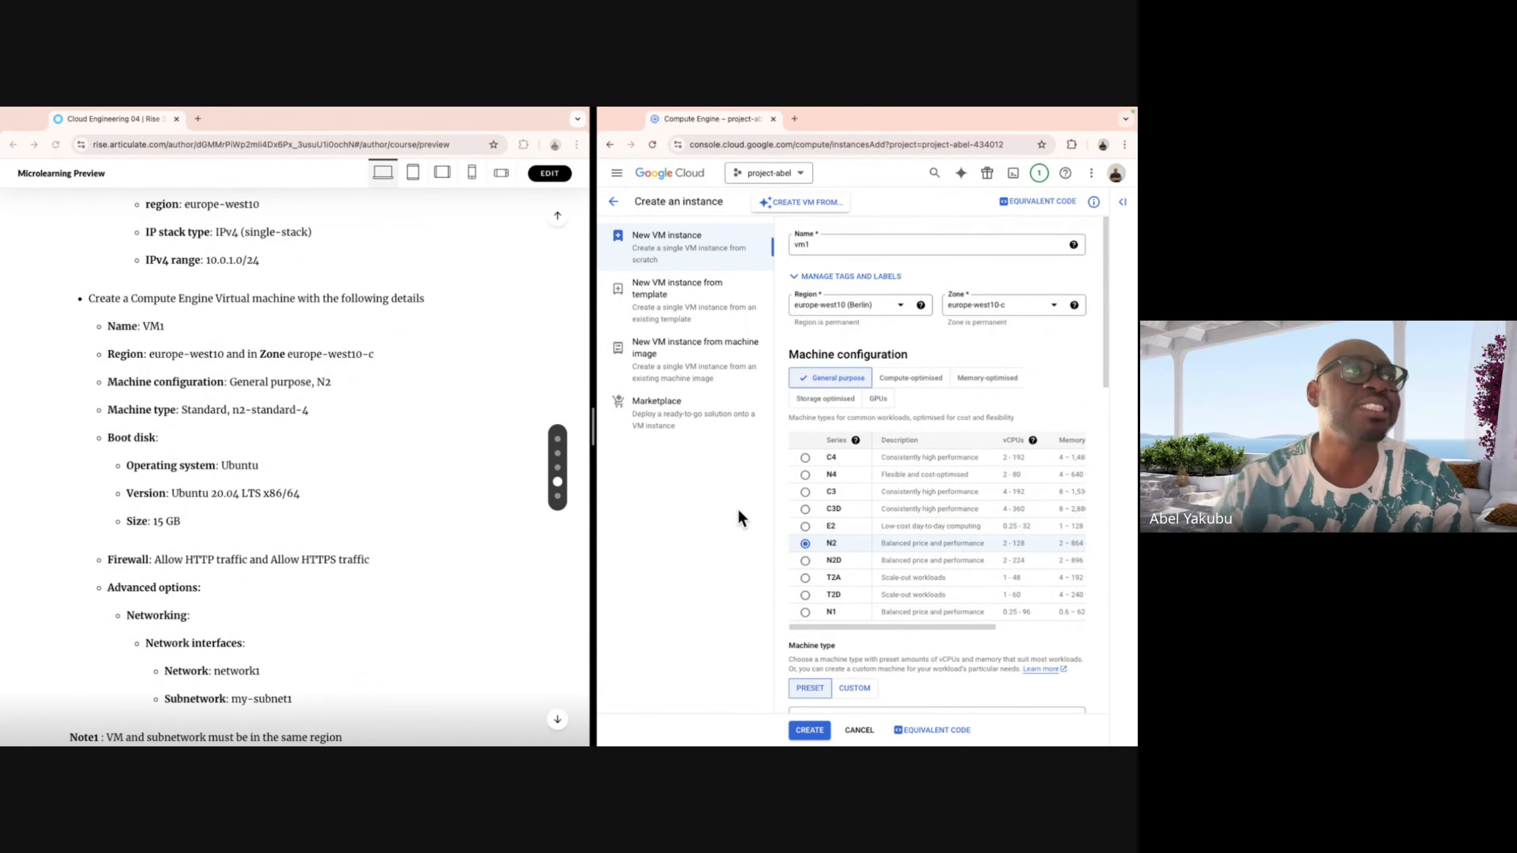
scroll(848, 544, "down", 5)
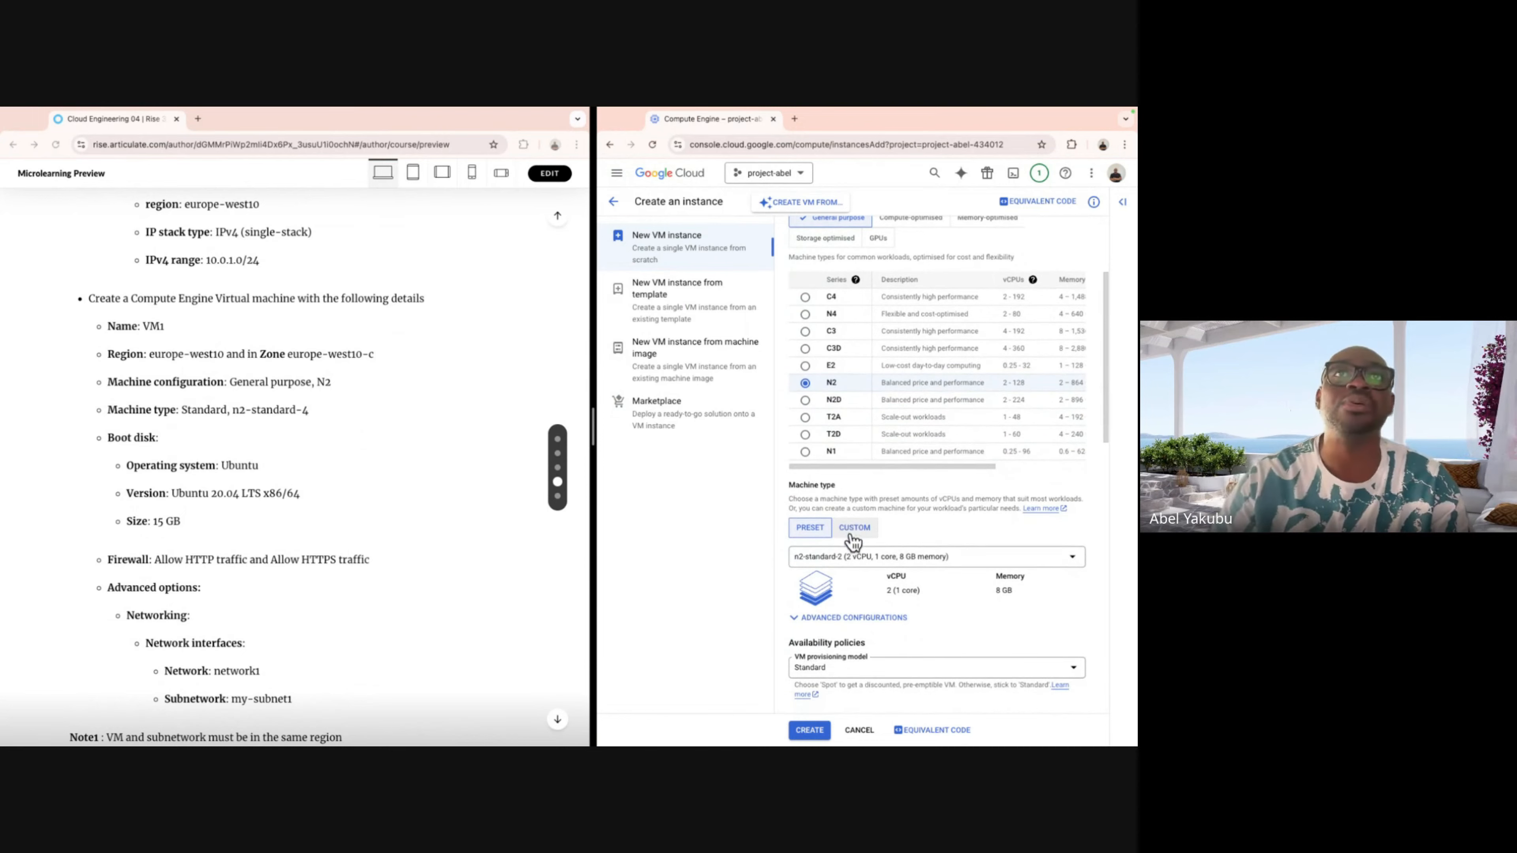
scroll(851, 508, "down", 2)
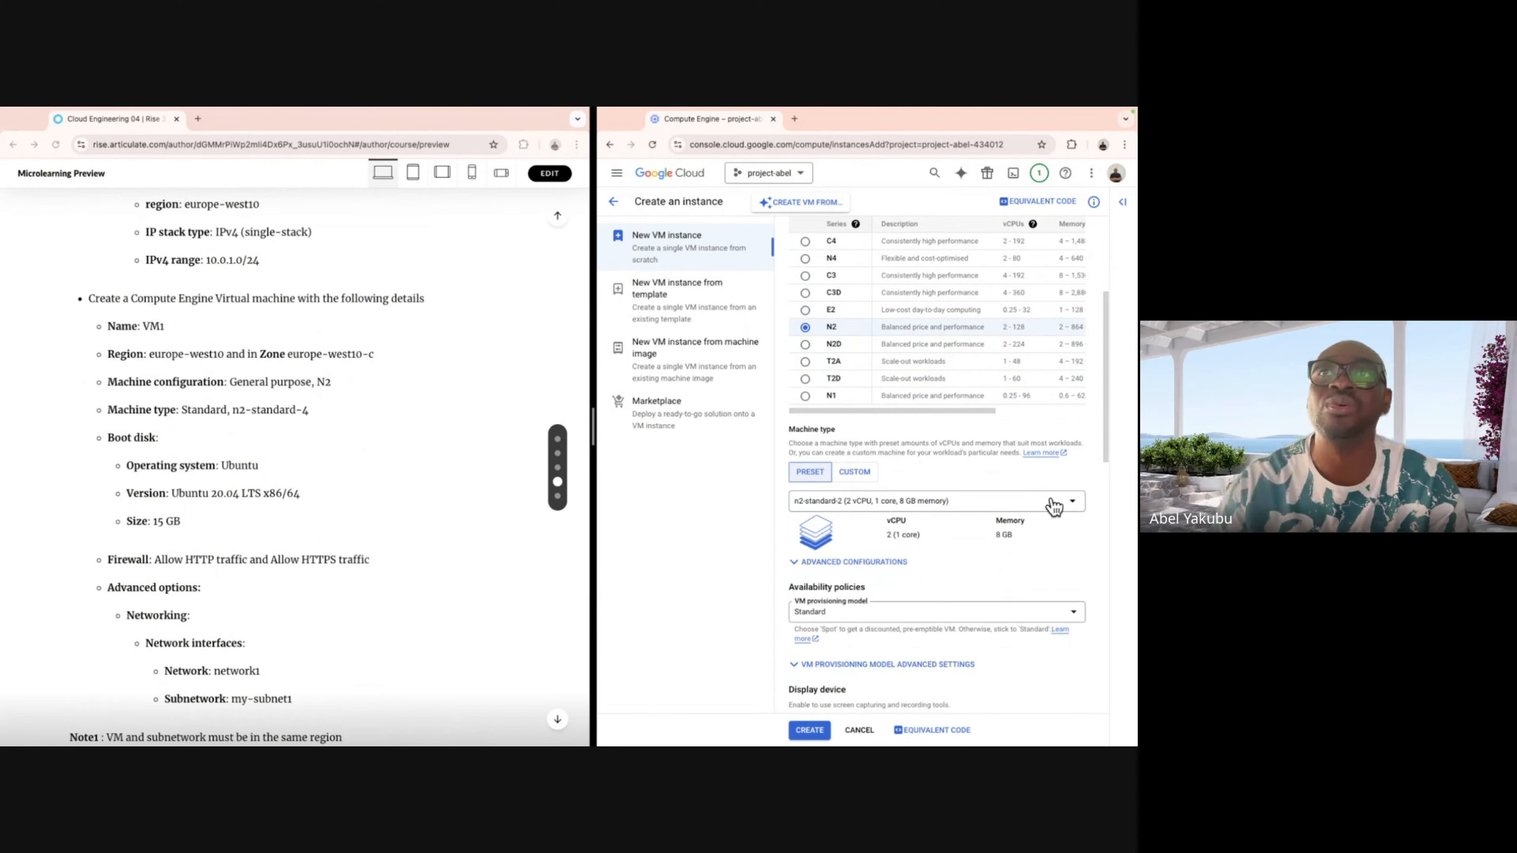
left_click(1068, 507)
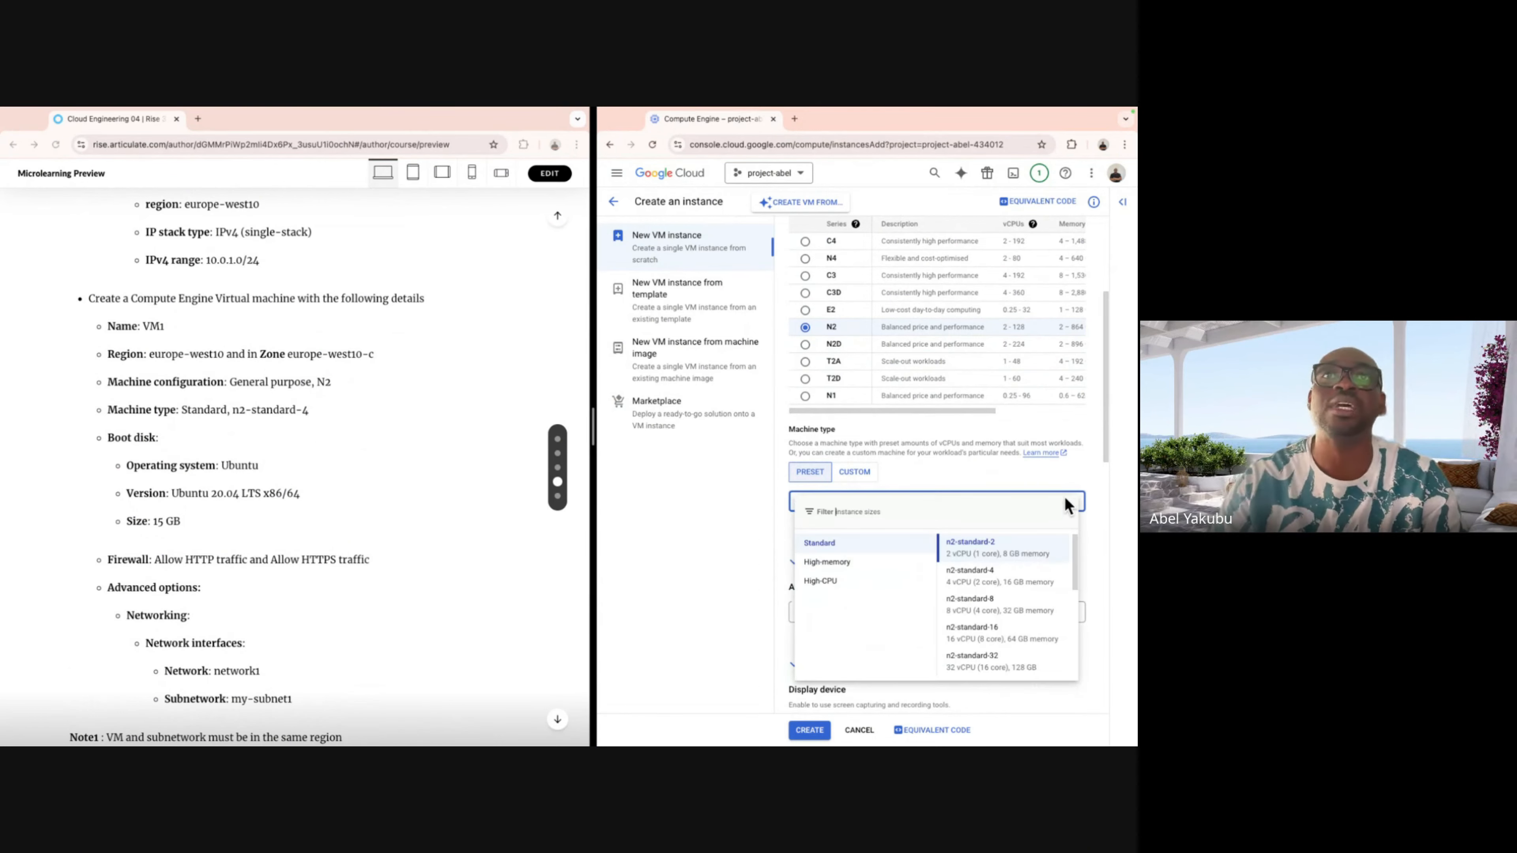
left_click(820, 545)
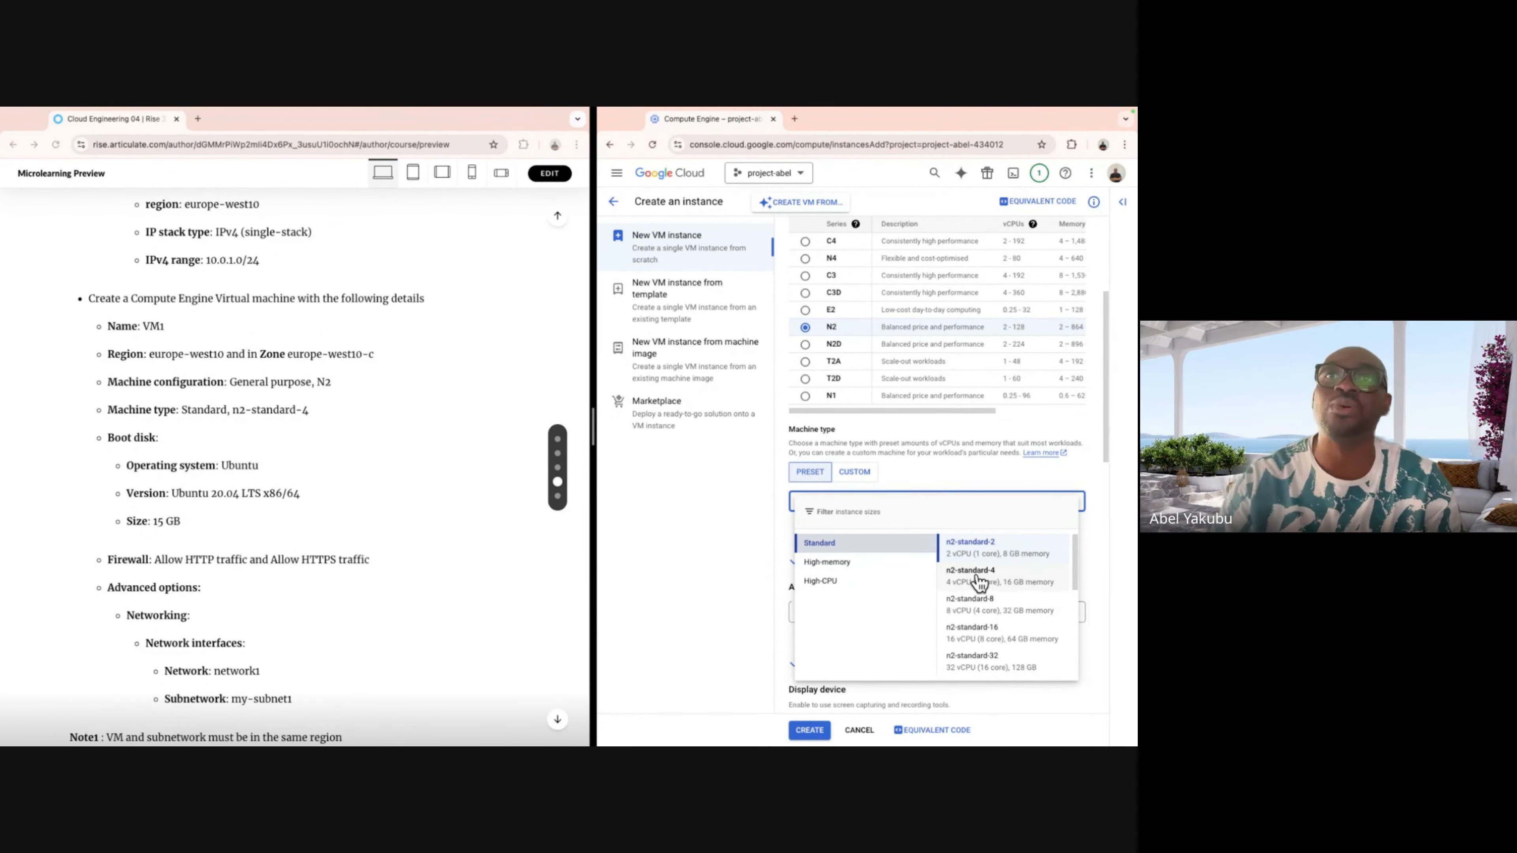
left_click(998, 577)
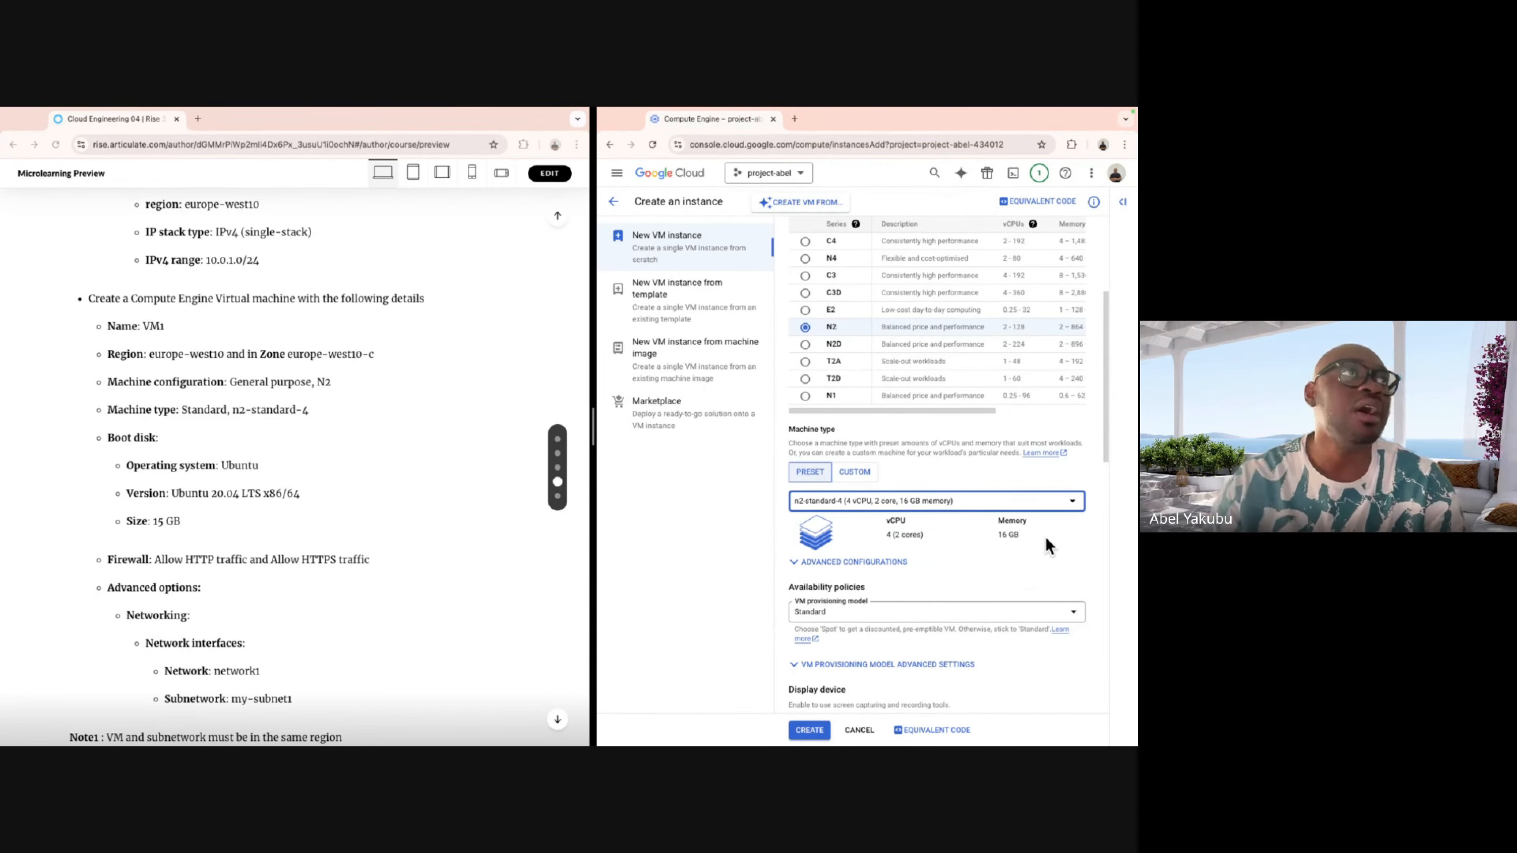
scroll(1046, 536, "down", 5)
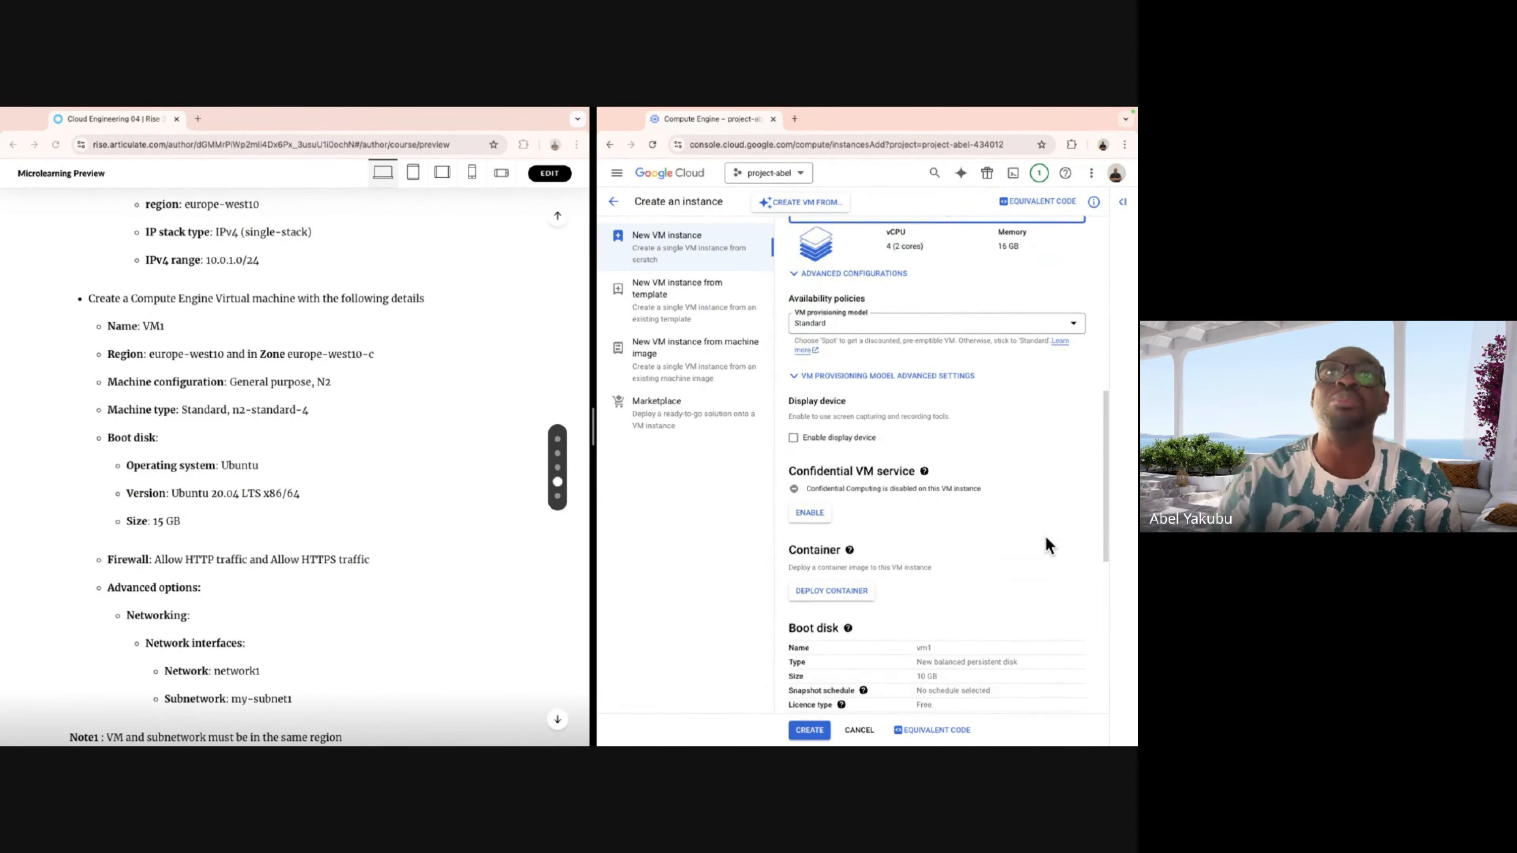
scroll(1046, 537, "down", 4)
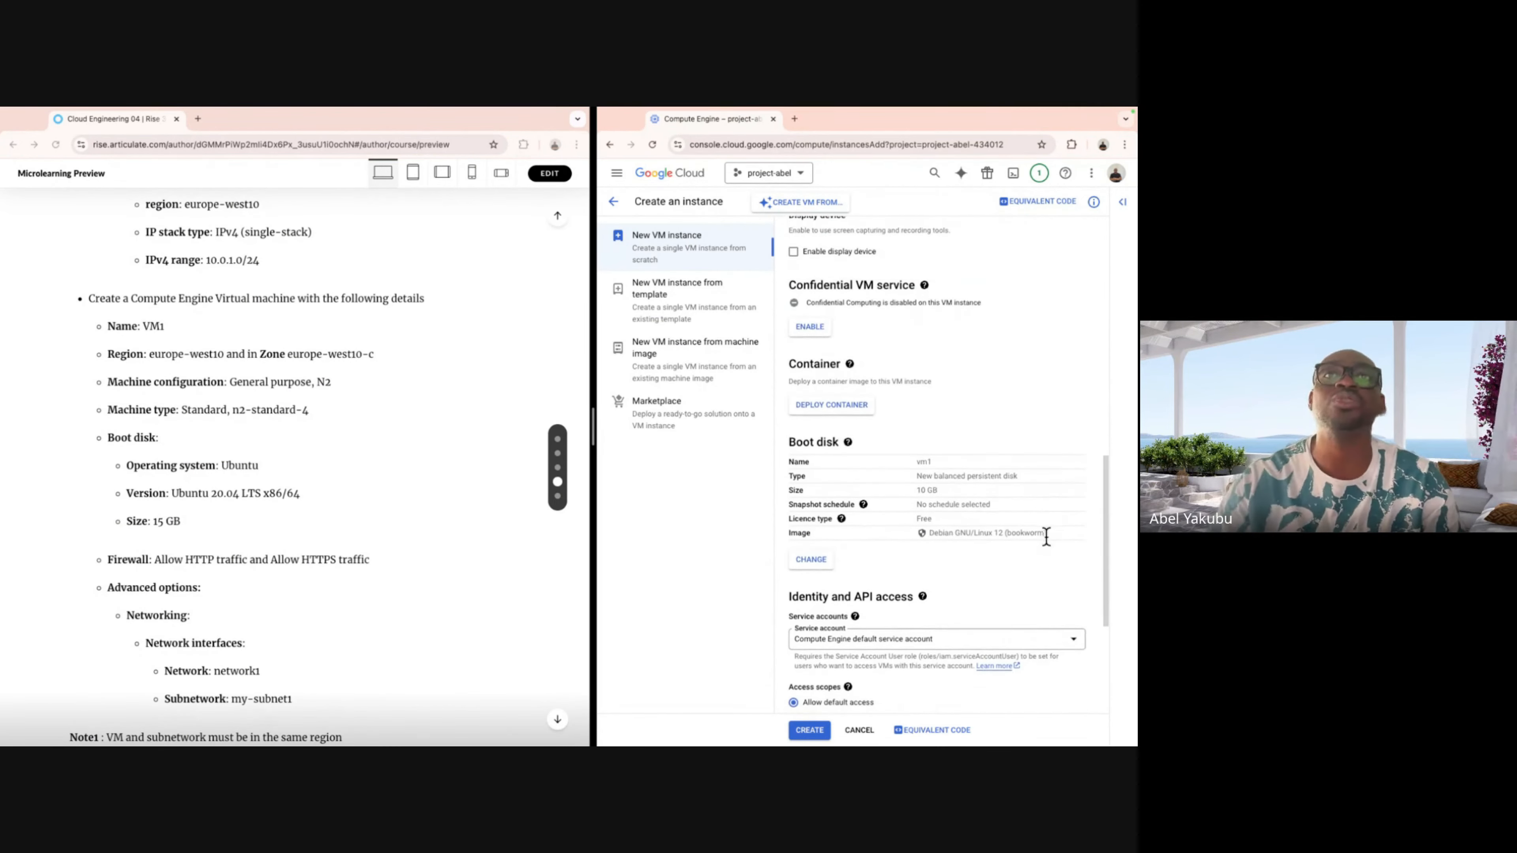
Change the boot disk to Ubuntu 20.04 LTS x86/64 with a 15 GB size.
left_click(812, 495)
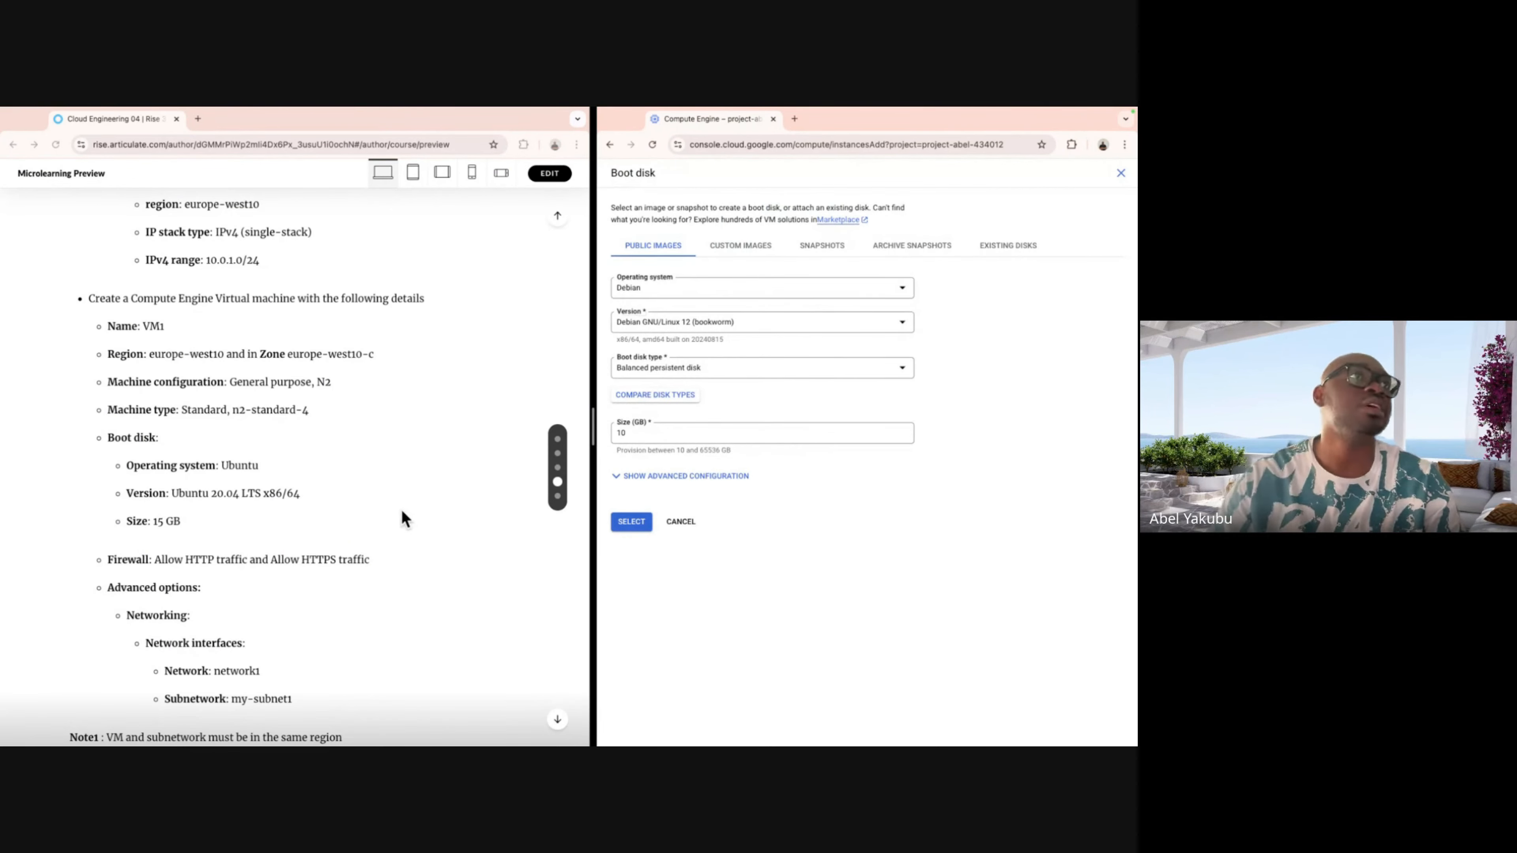
scroll(403, 509, "down", 1)
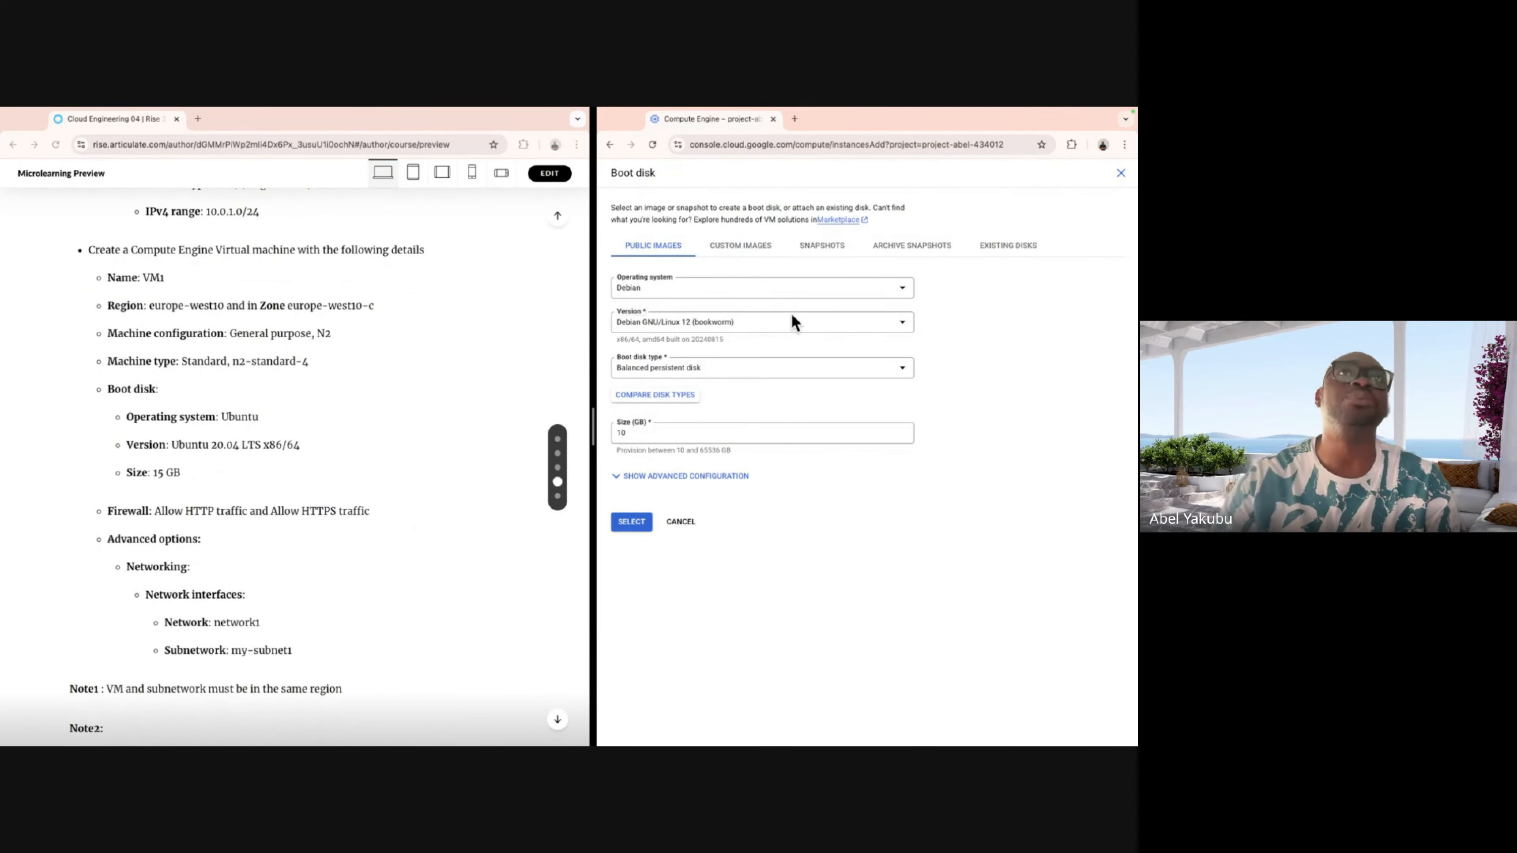
left_click(797, 297)
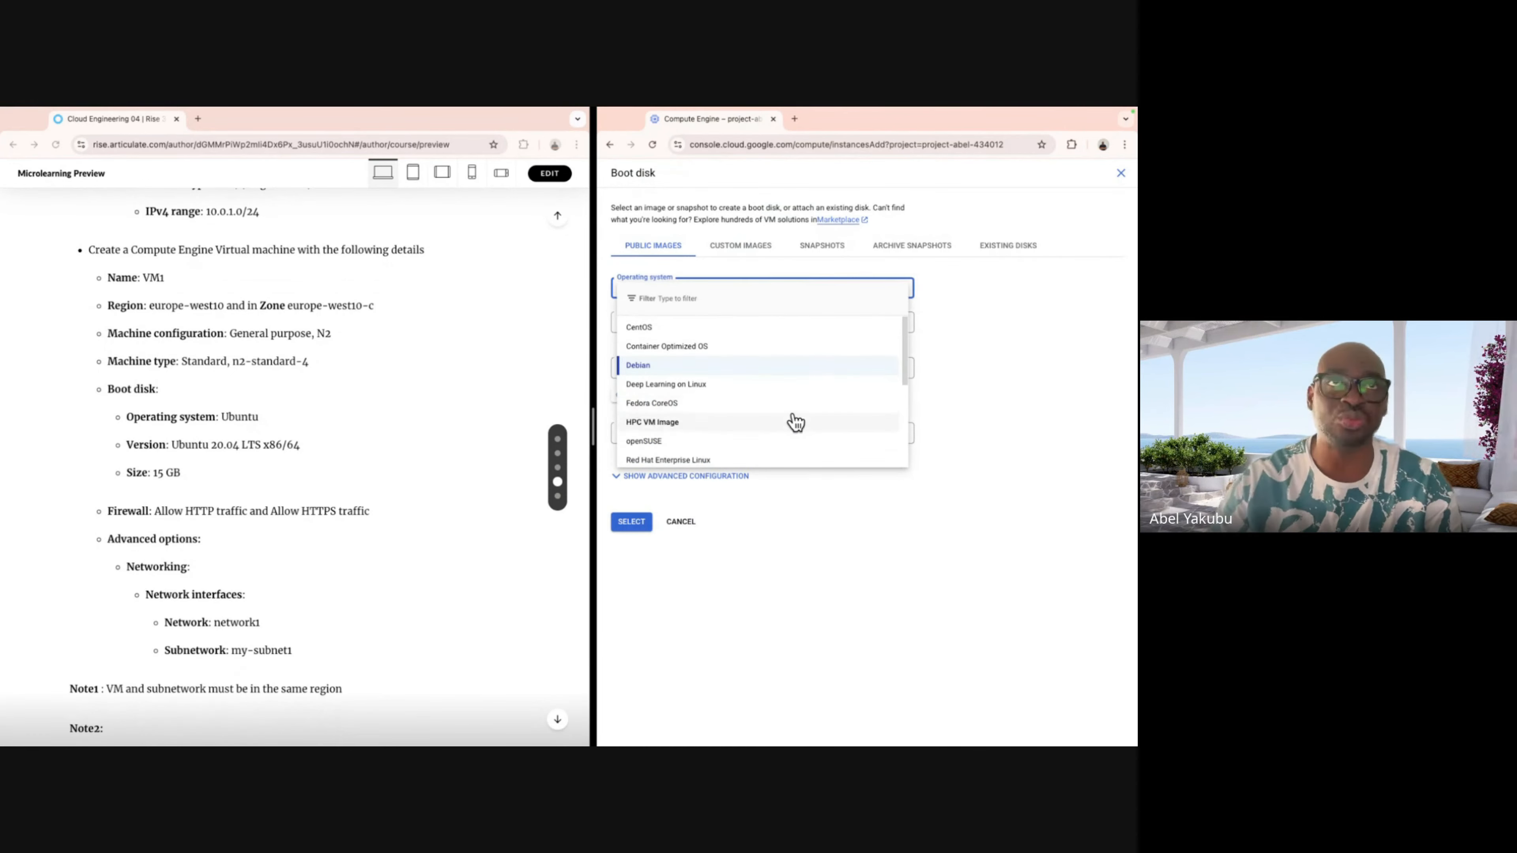
scroll(795, 420, "down", 3)
scroll(795, 420, "down", 1)
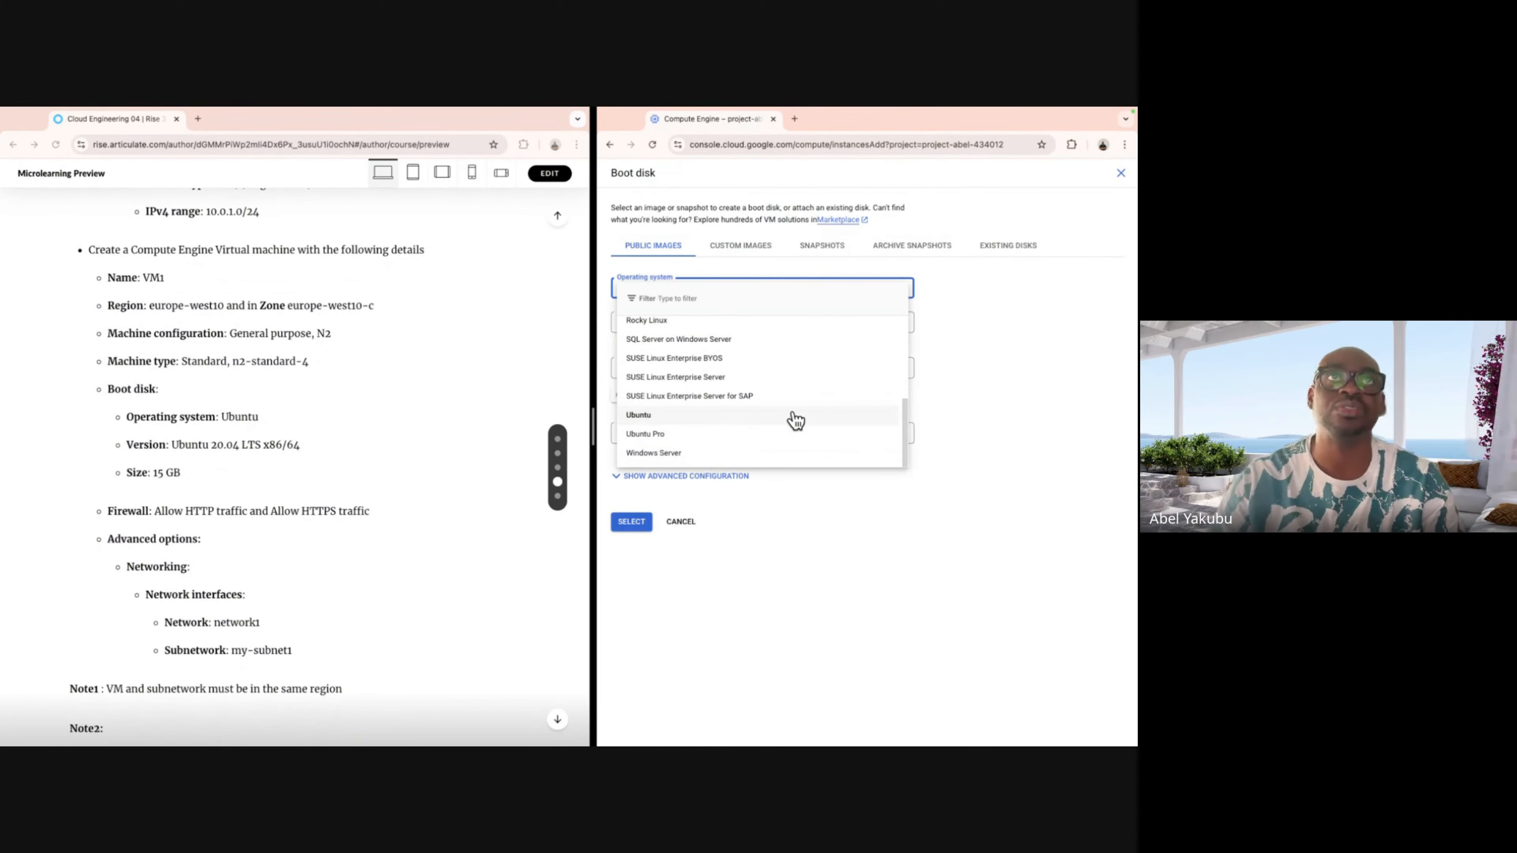
left_click(732, 419)
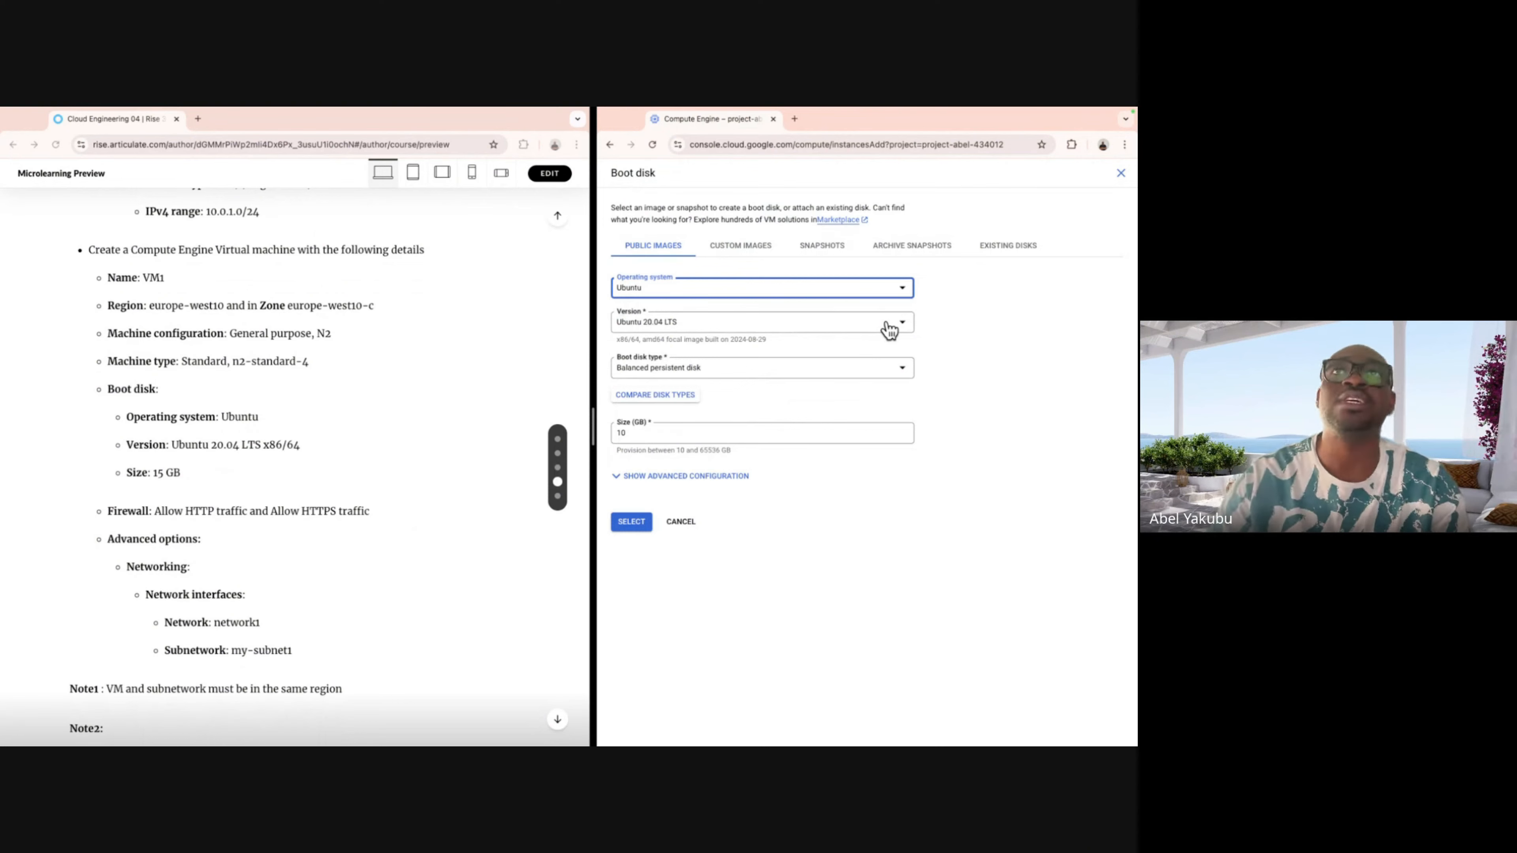
left_click(898, 330)
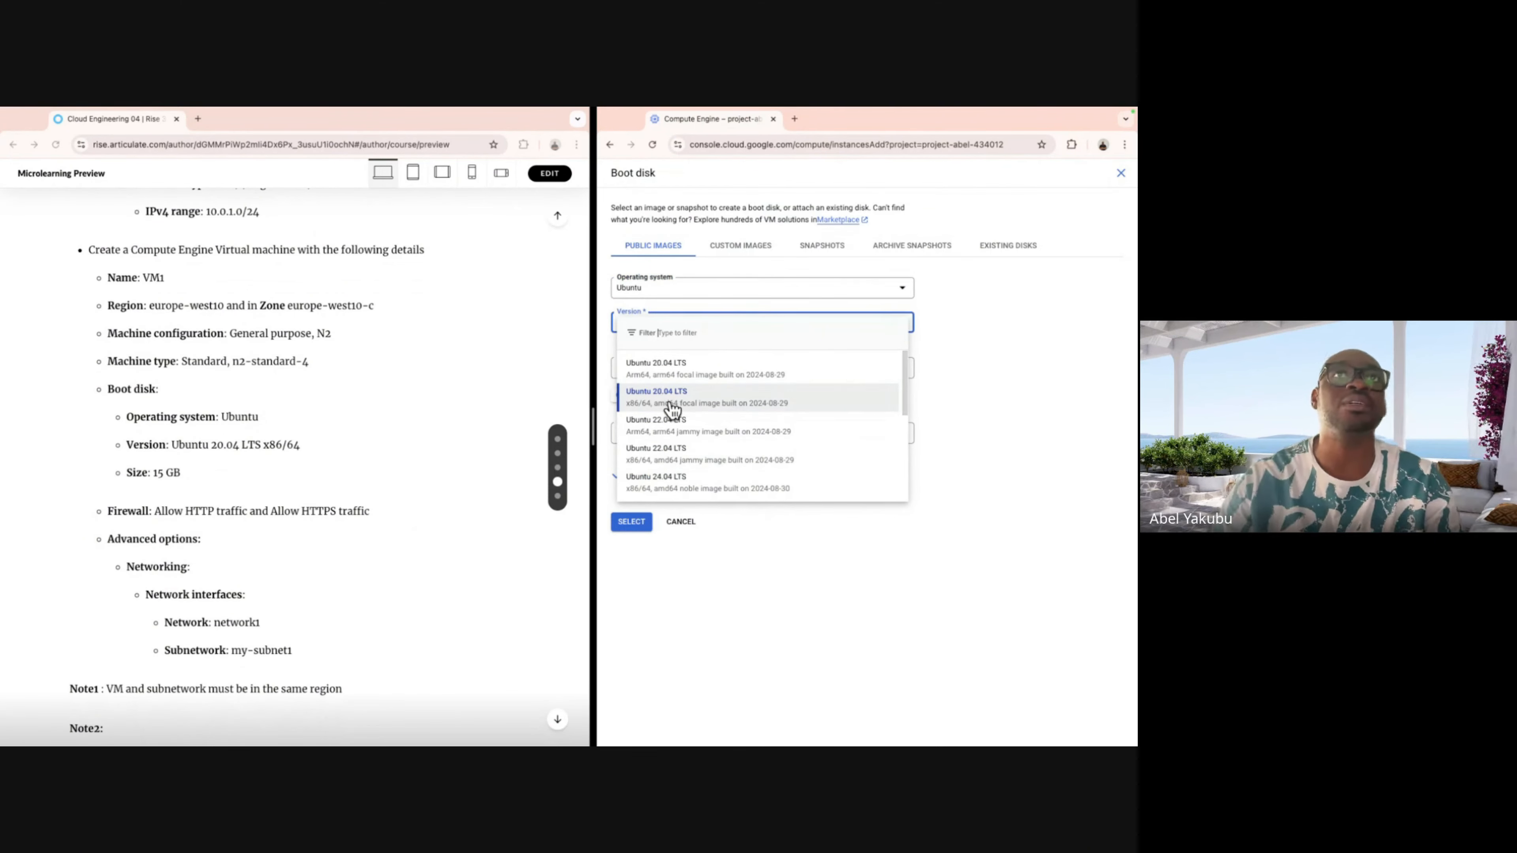
left_click(787, 404)
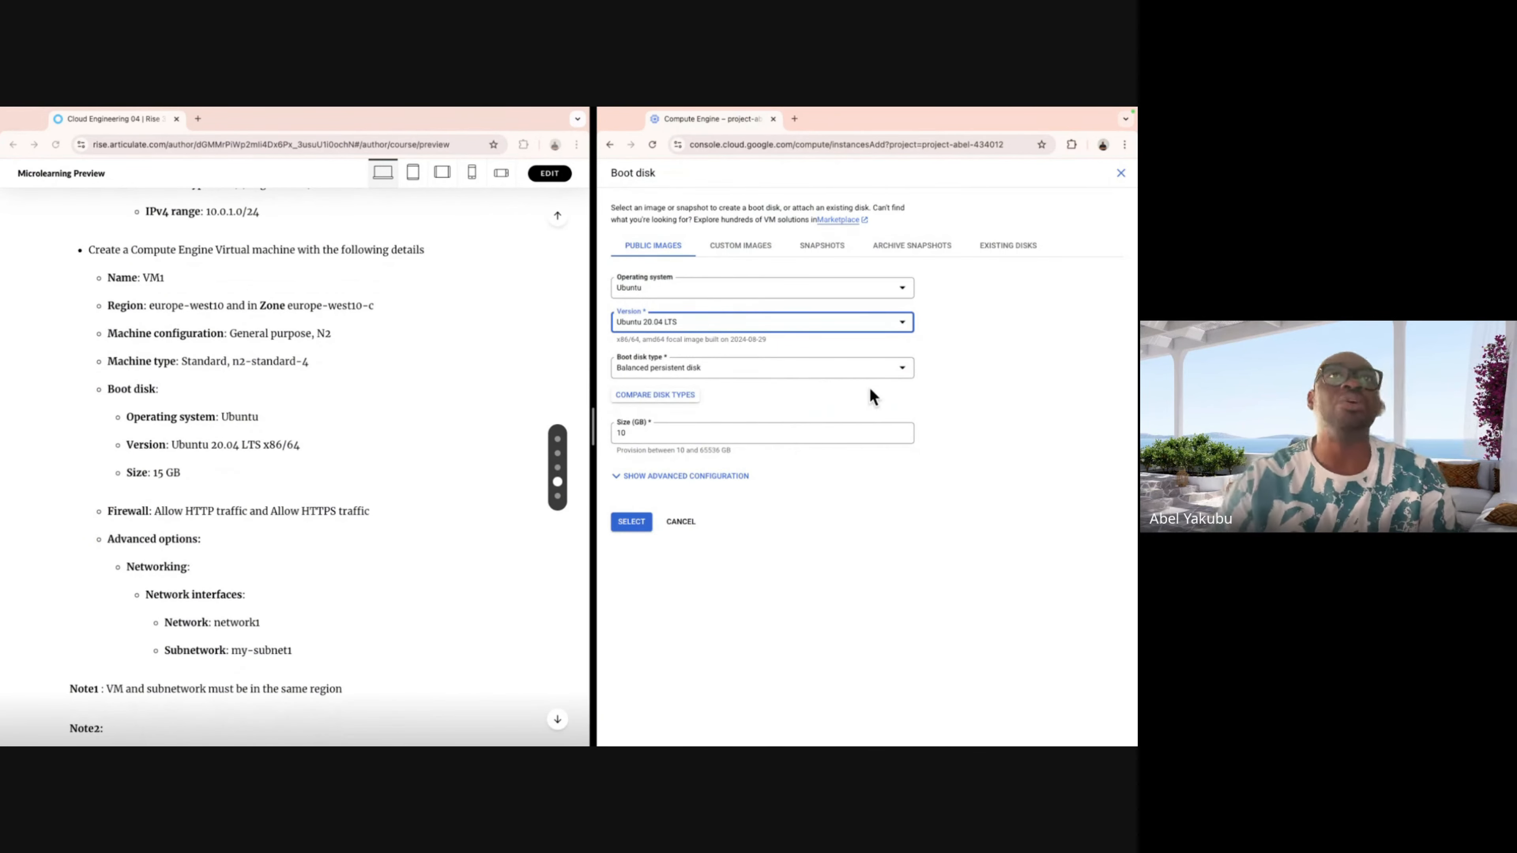
left_click(779, 428)
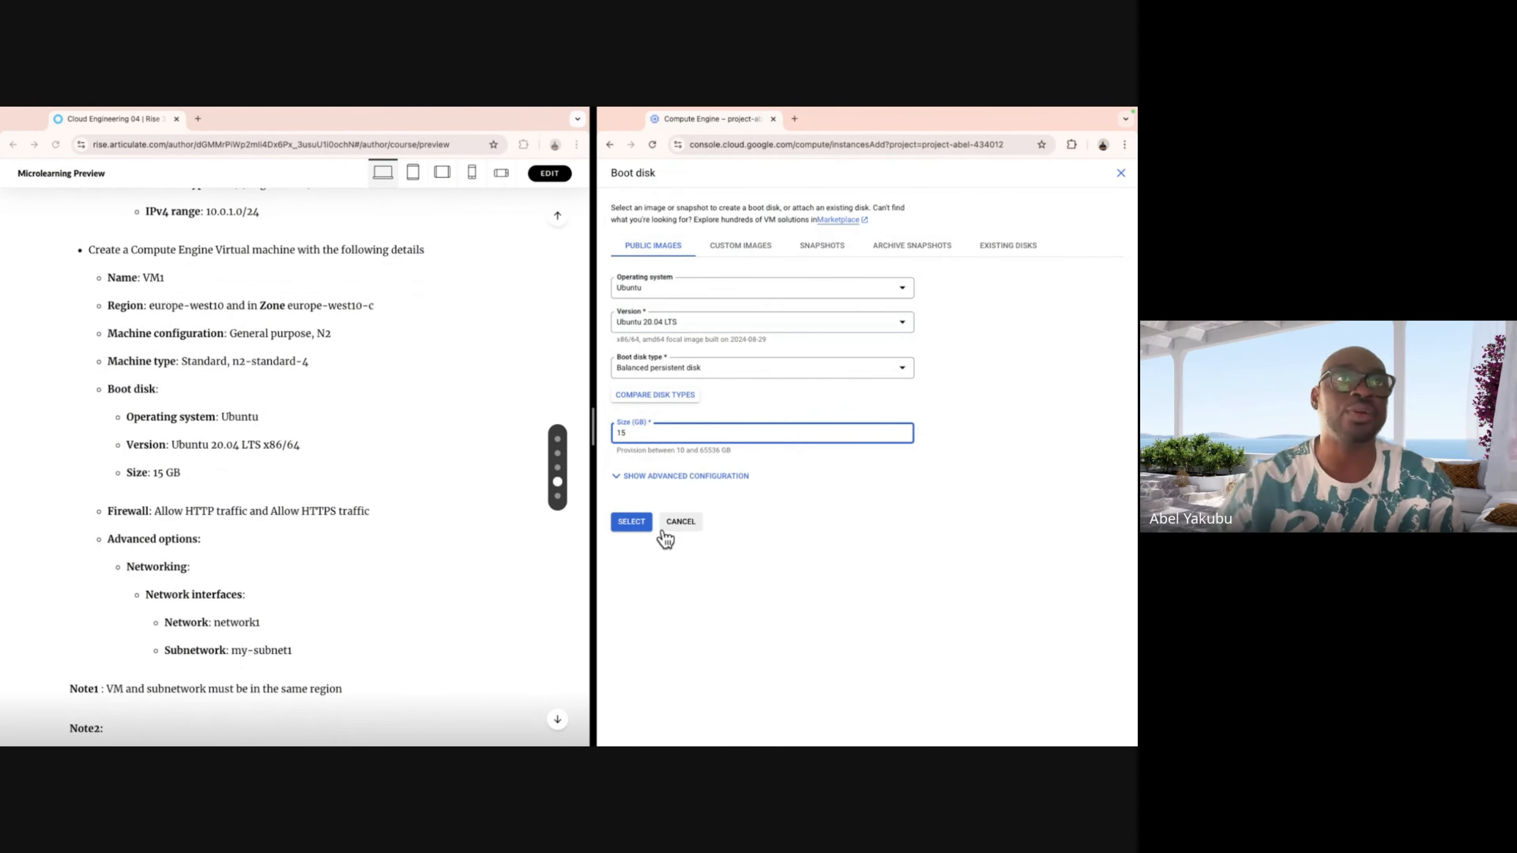
left_click(630, 523)
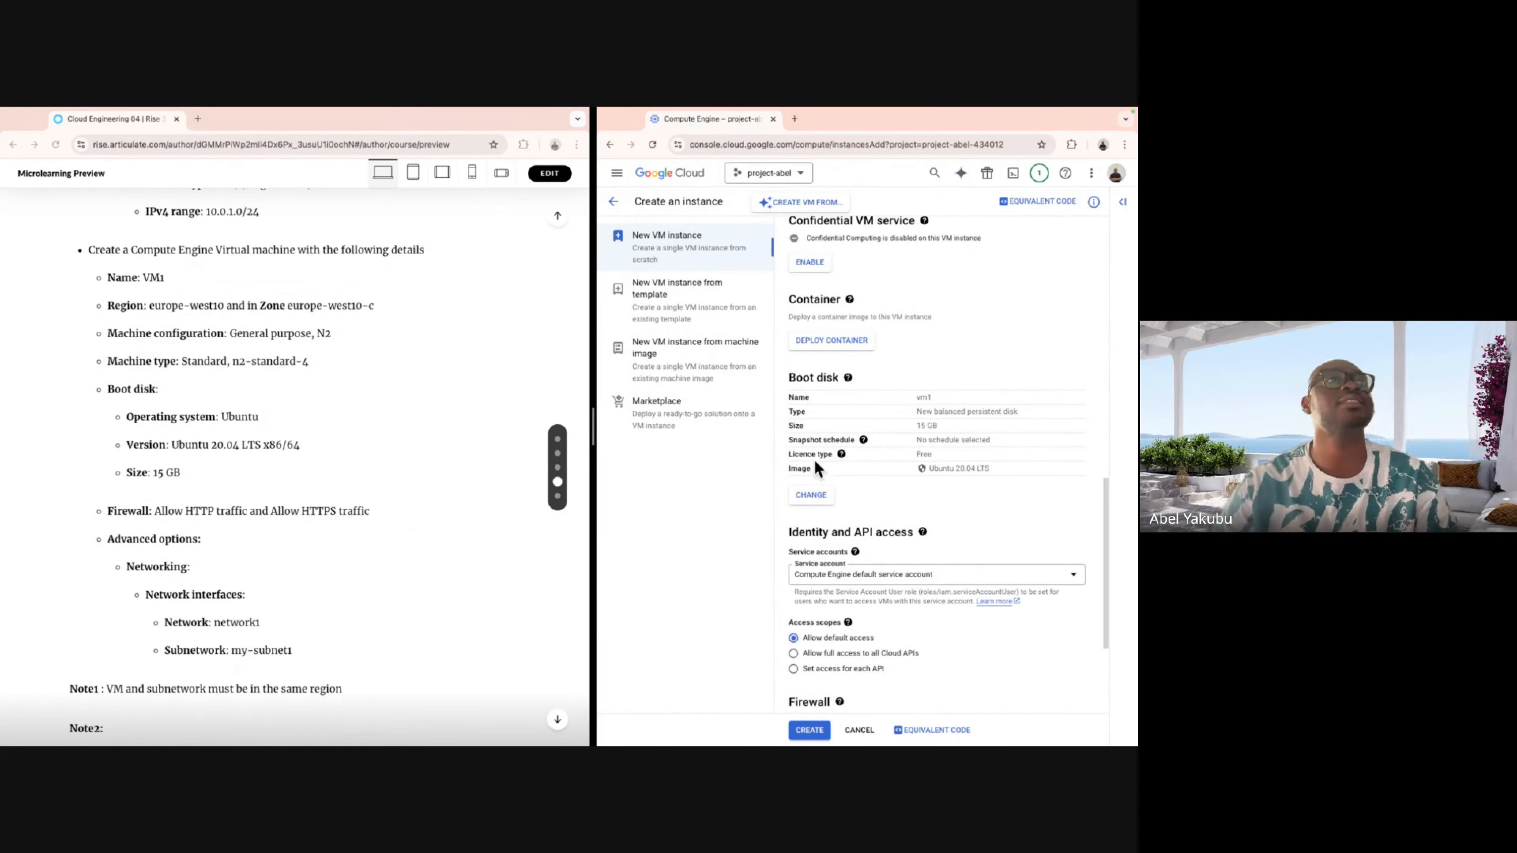
Dismiss the access scopes help and tick both Allow HTTP and Allow HTTPS traffic.
scroll(378, 502, "down", 2)
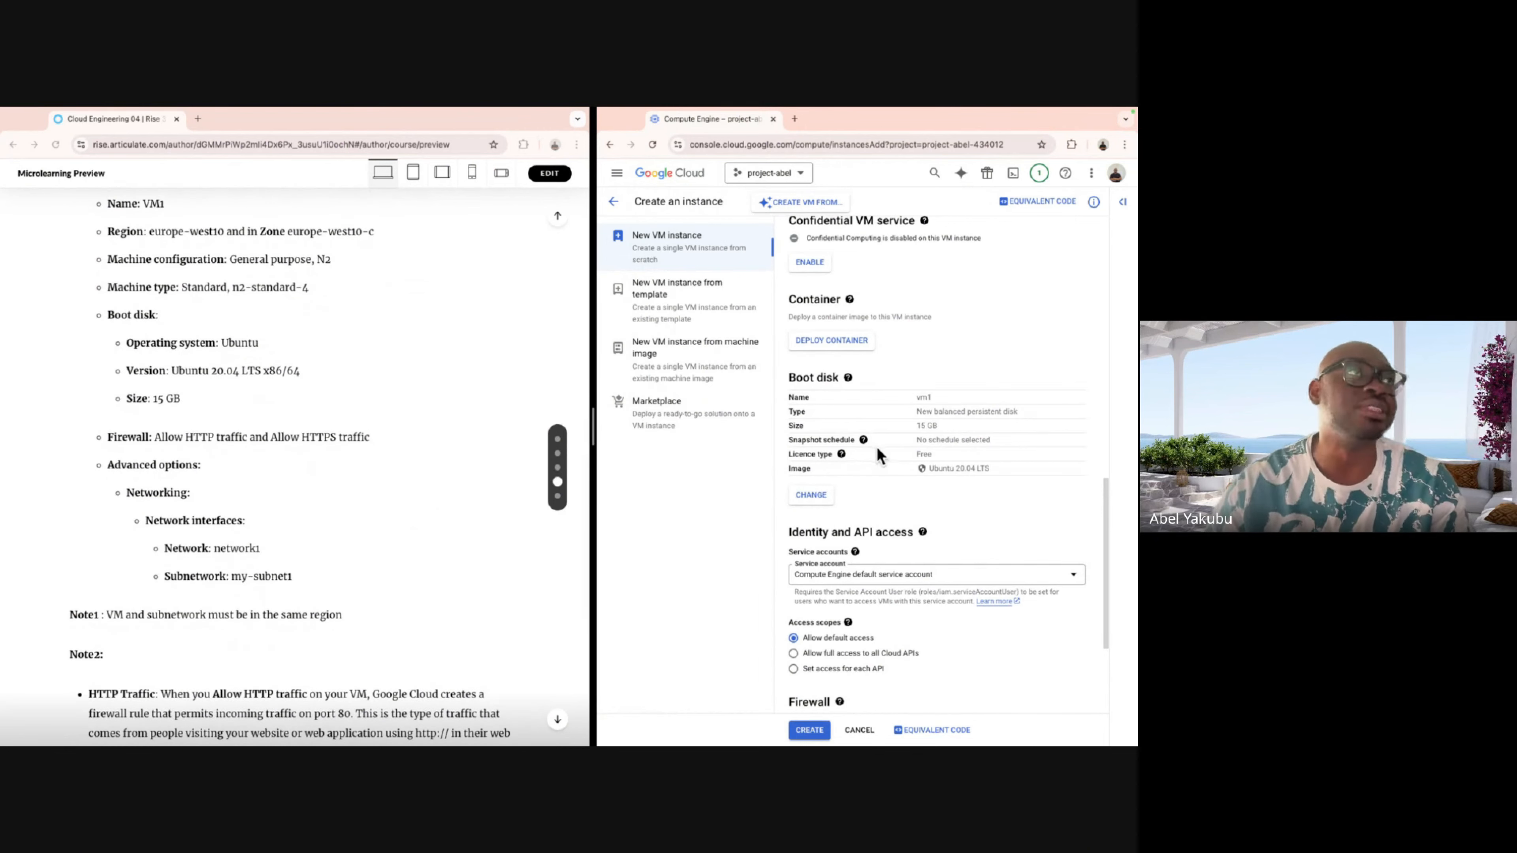
scroll(941, 508, "down", 3)
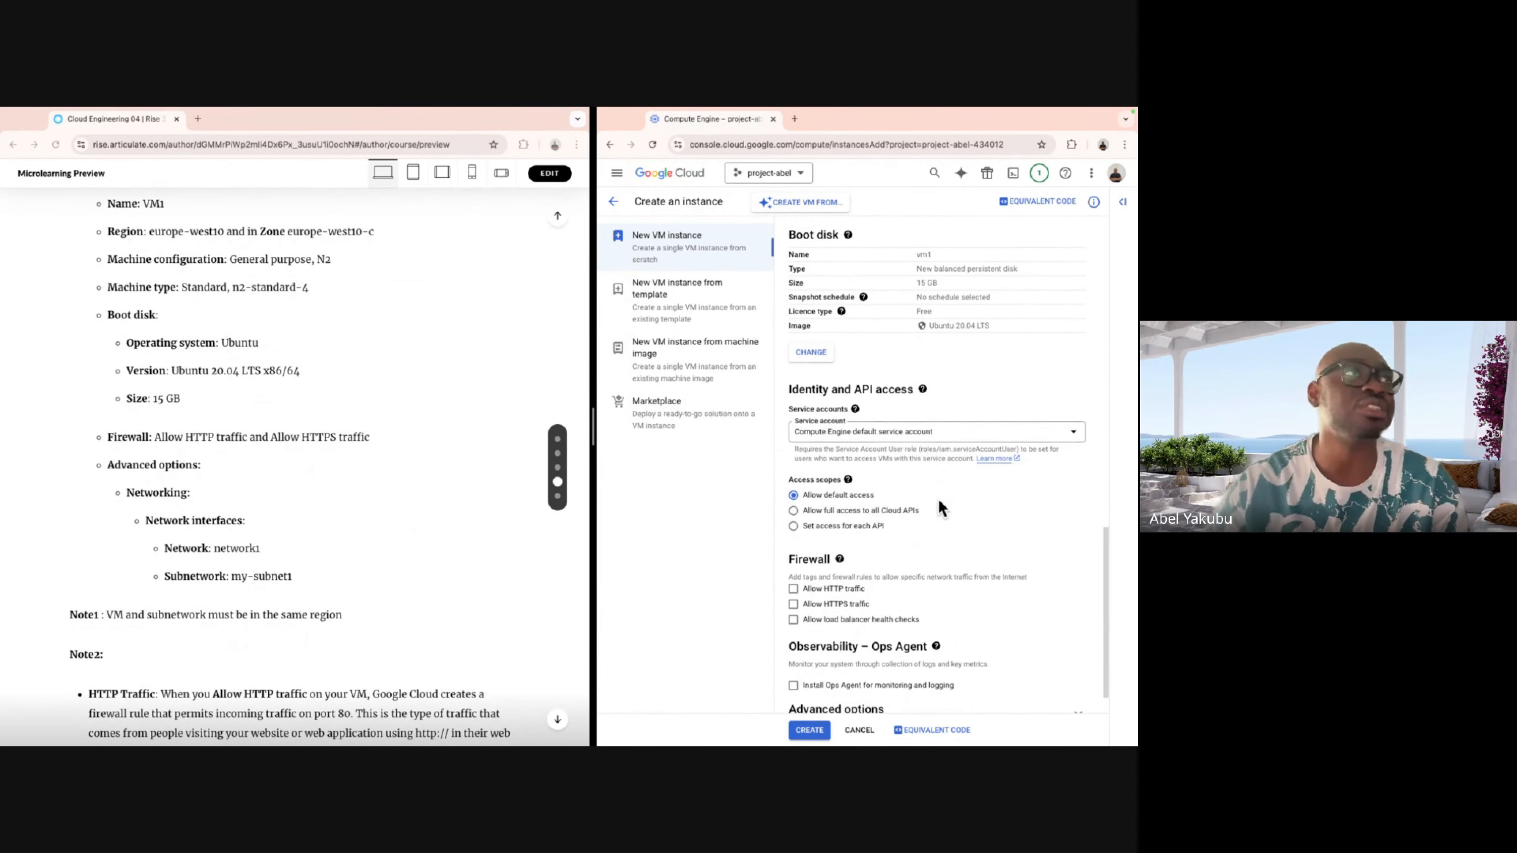
left_click(848, 438)
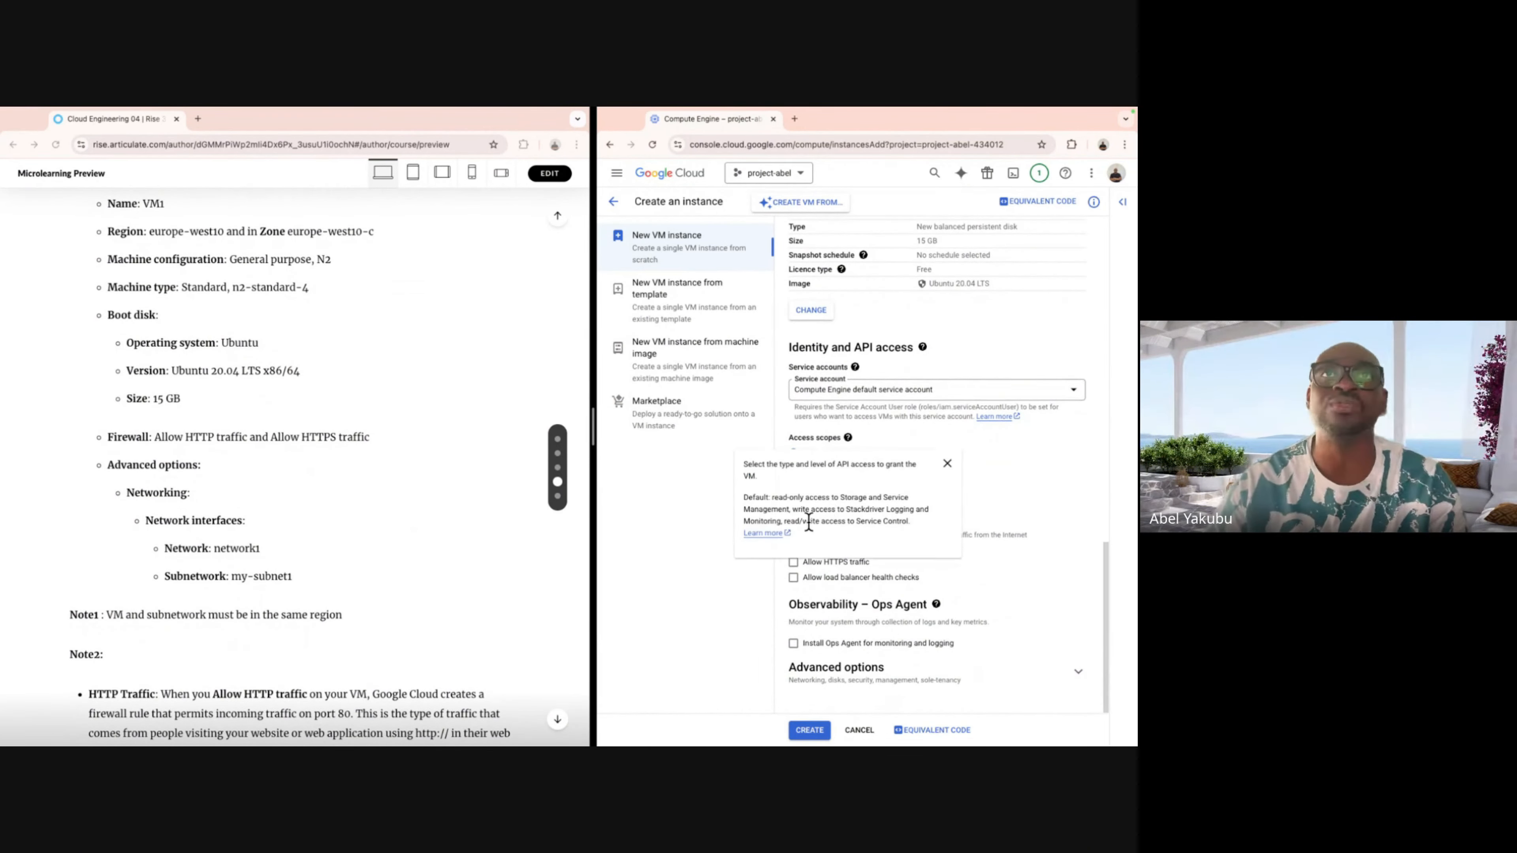
left_click(903, 592)
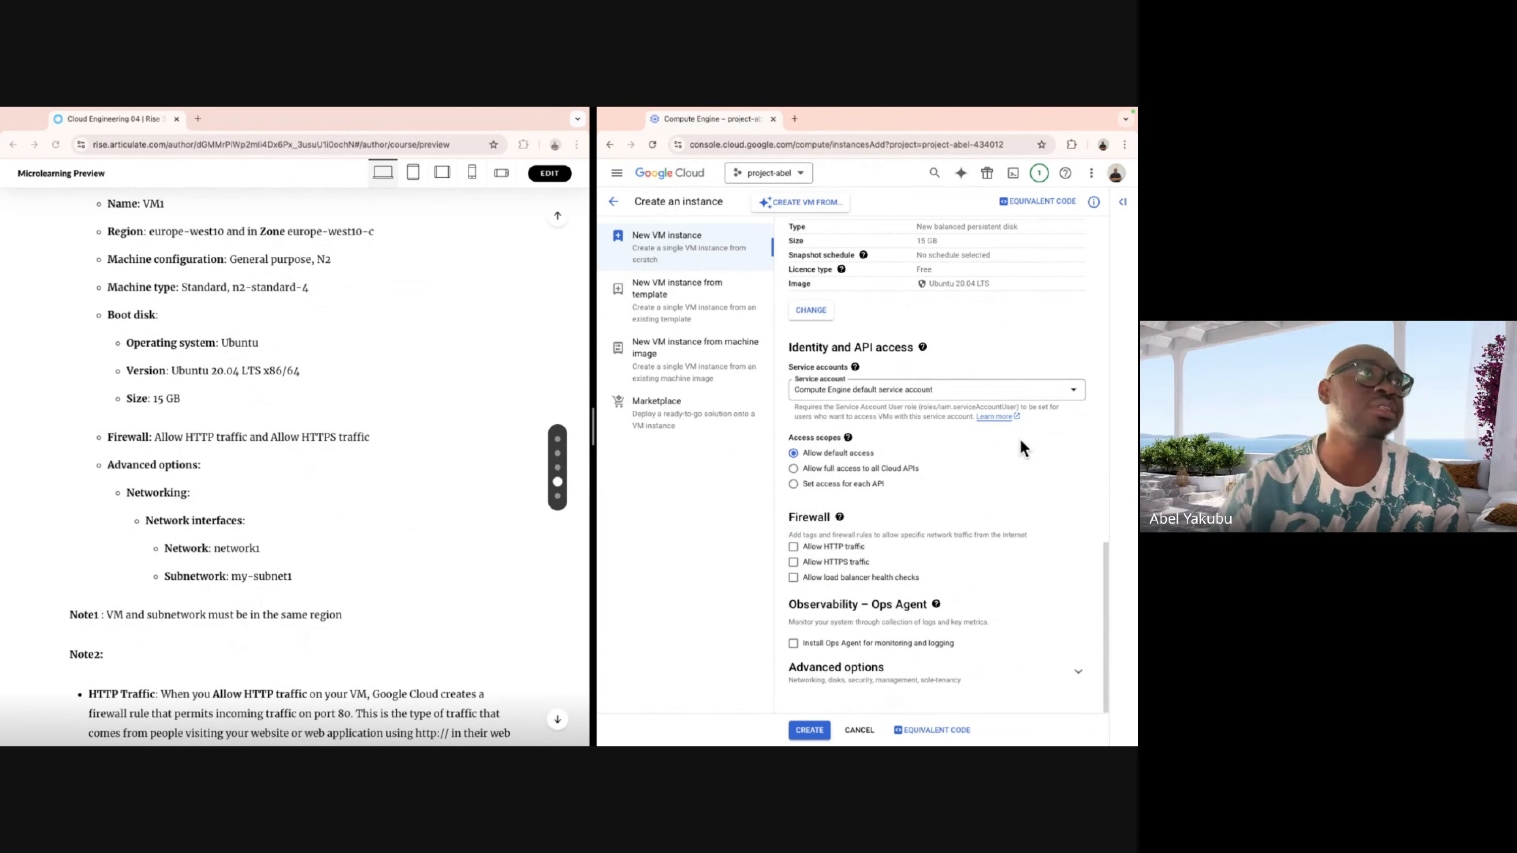
left_click(794, 547)
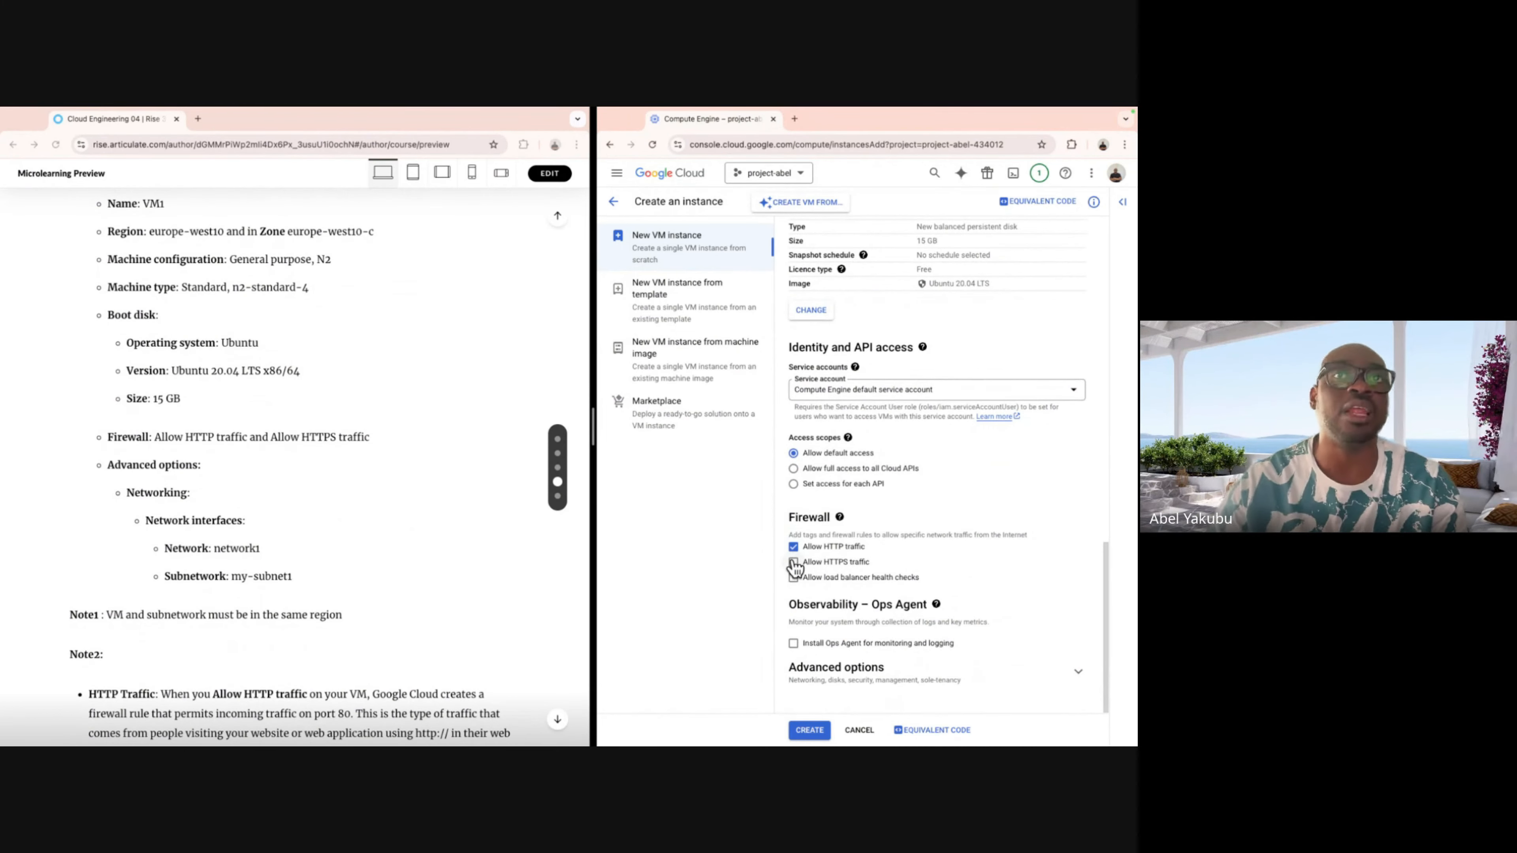
left_click(794, 562)
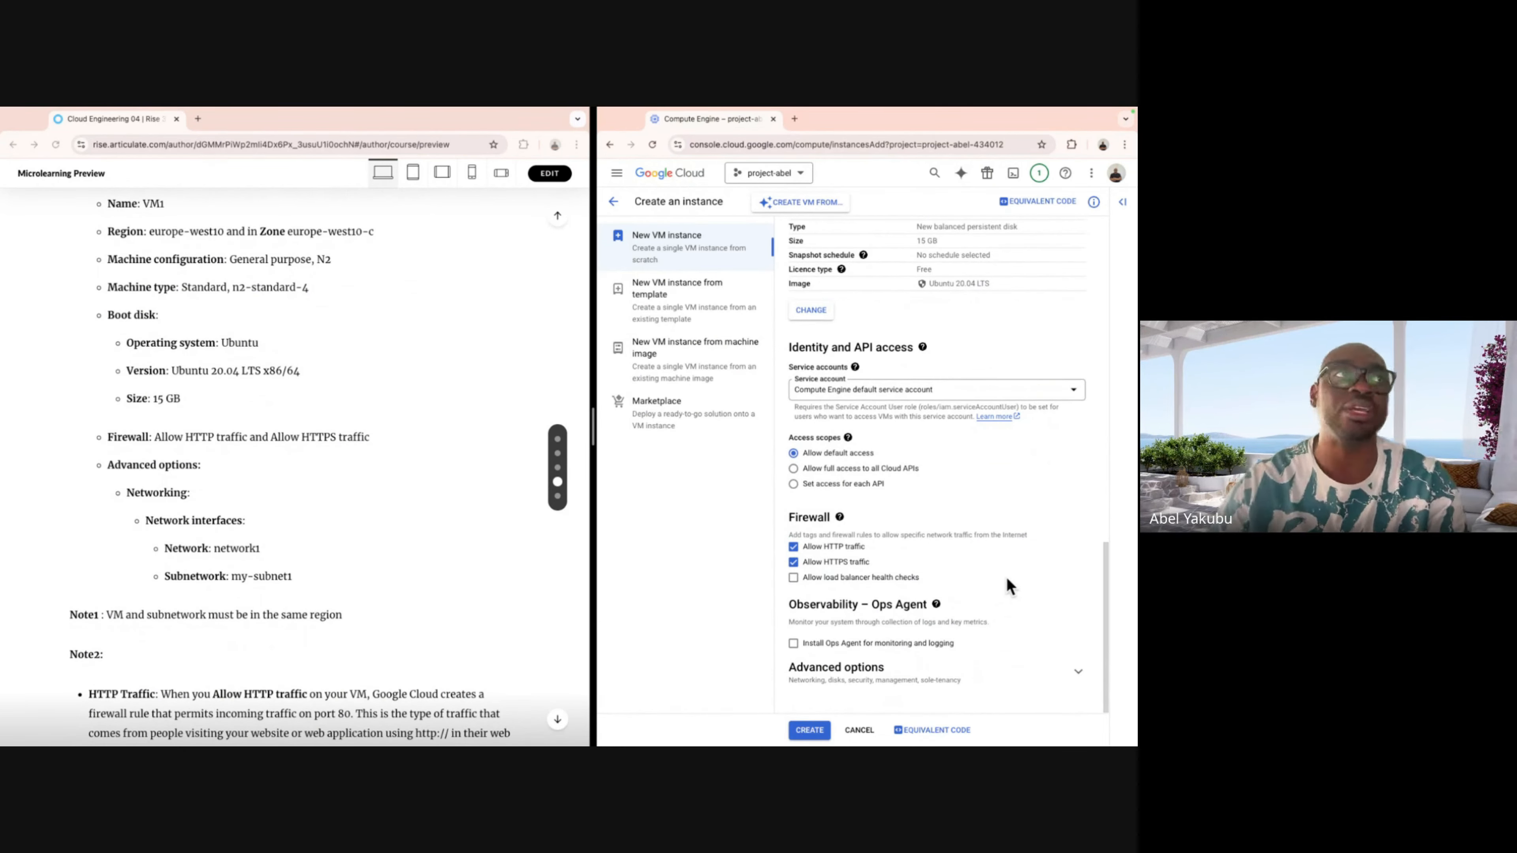
left_click(1081, 678)
Expand the Networking settings and open the VM's network interface for editing.
scroll(1004, 618, "down", 4)
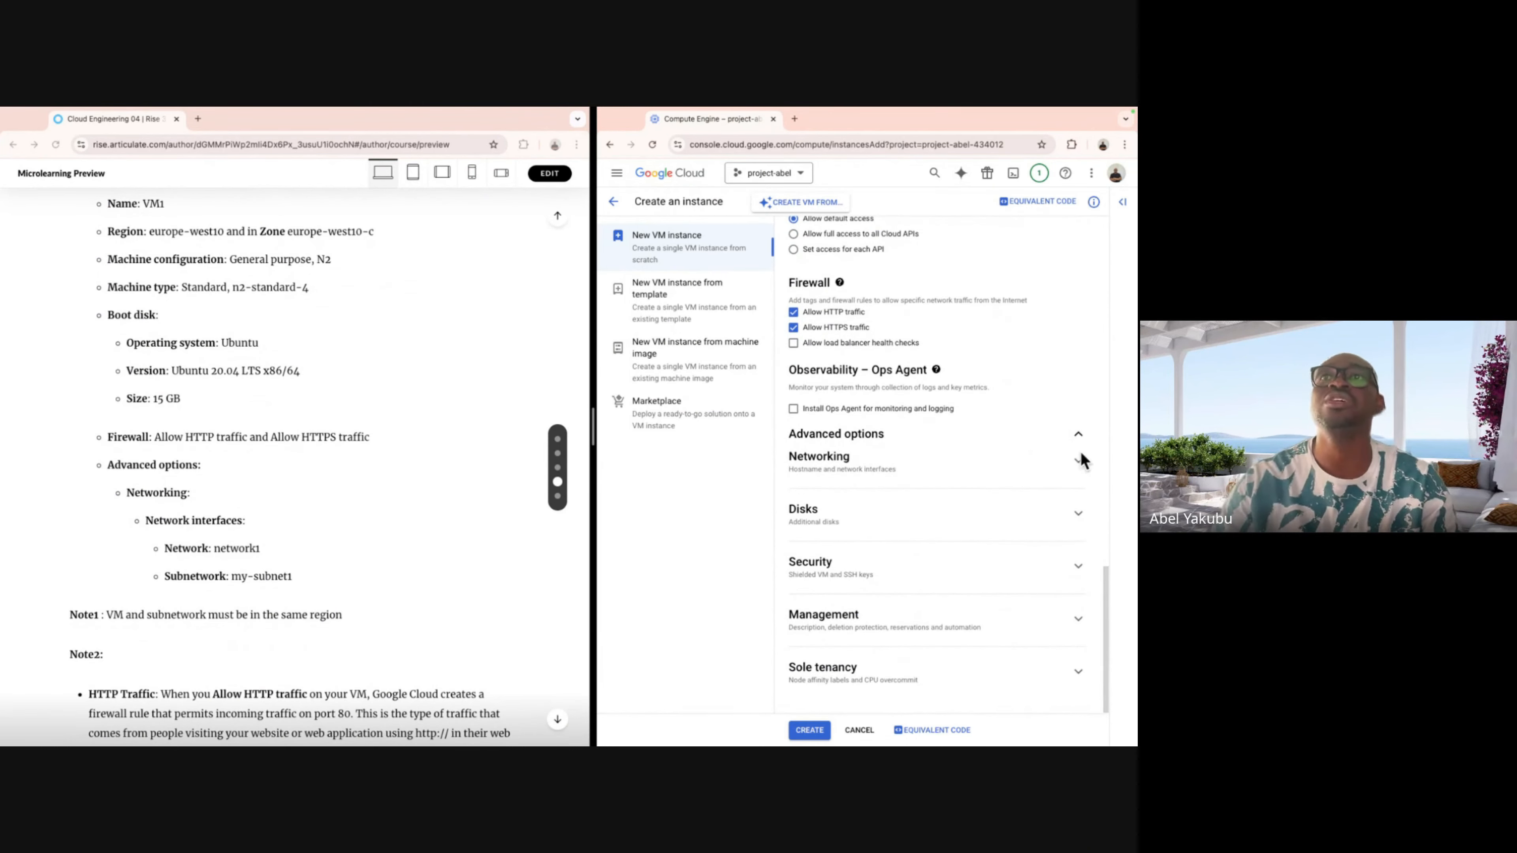
left_click(1080, 472)
scroll(1042, 526, "down", 3)
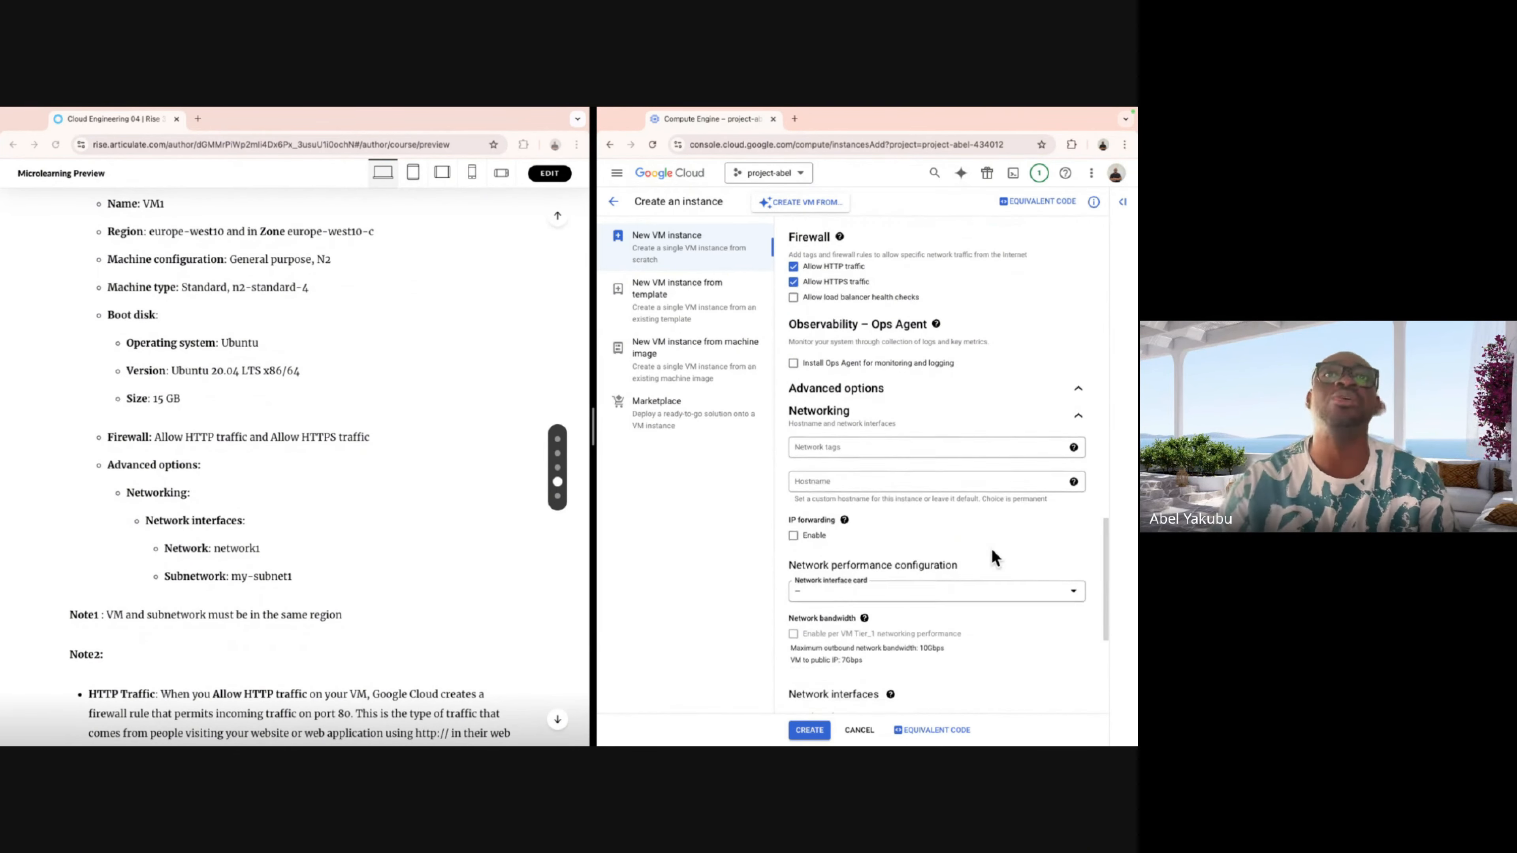
scroll(993, 558, "down", 3)
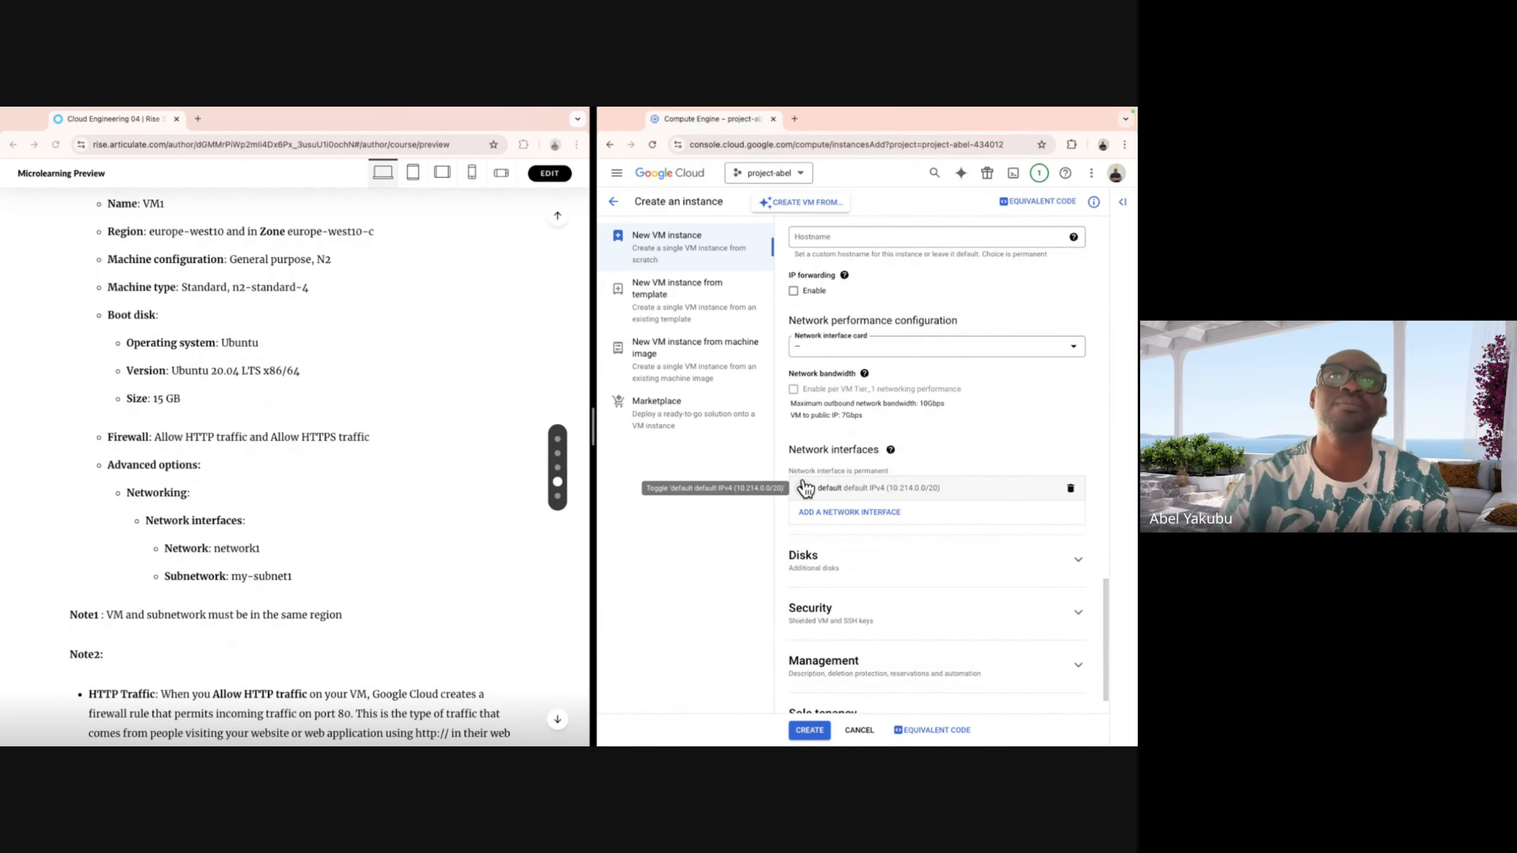
left_click(802, 489)
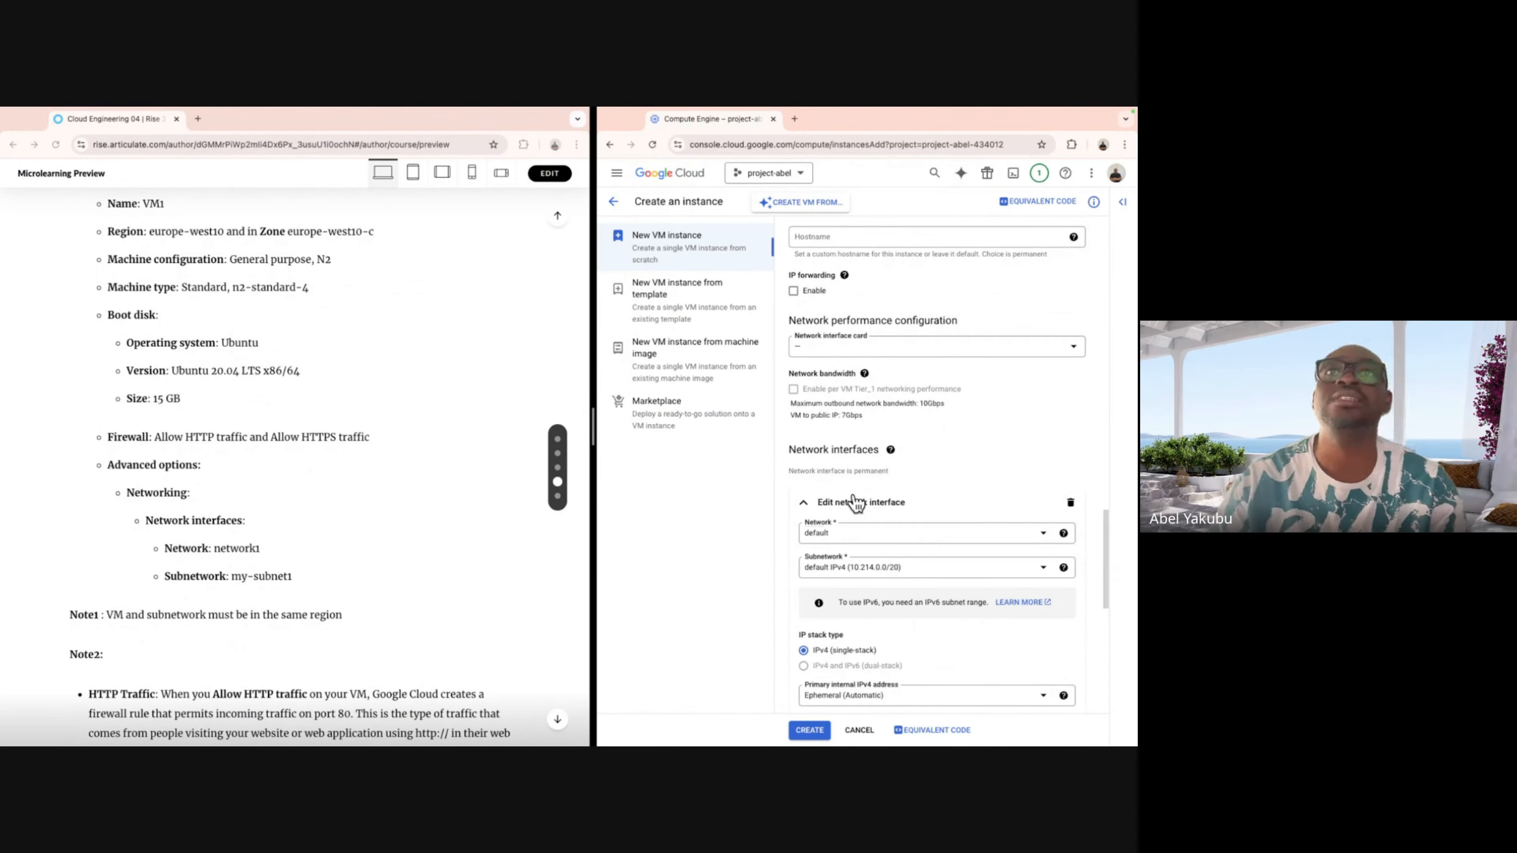
Set the interface to network1 with subnet my-subnet1 (10.0.0.0/24) and finish editing.
left_click(1042, 533)
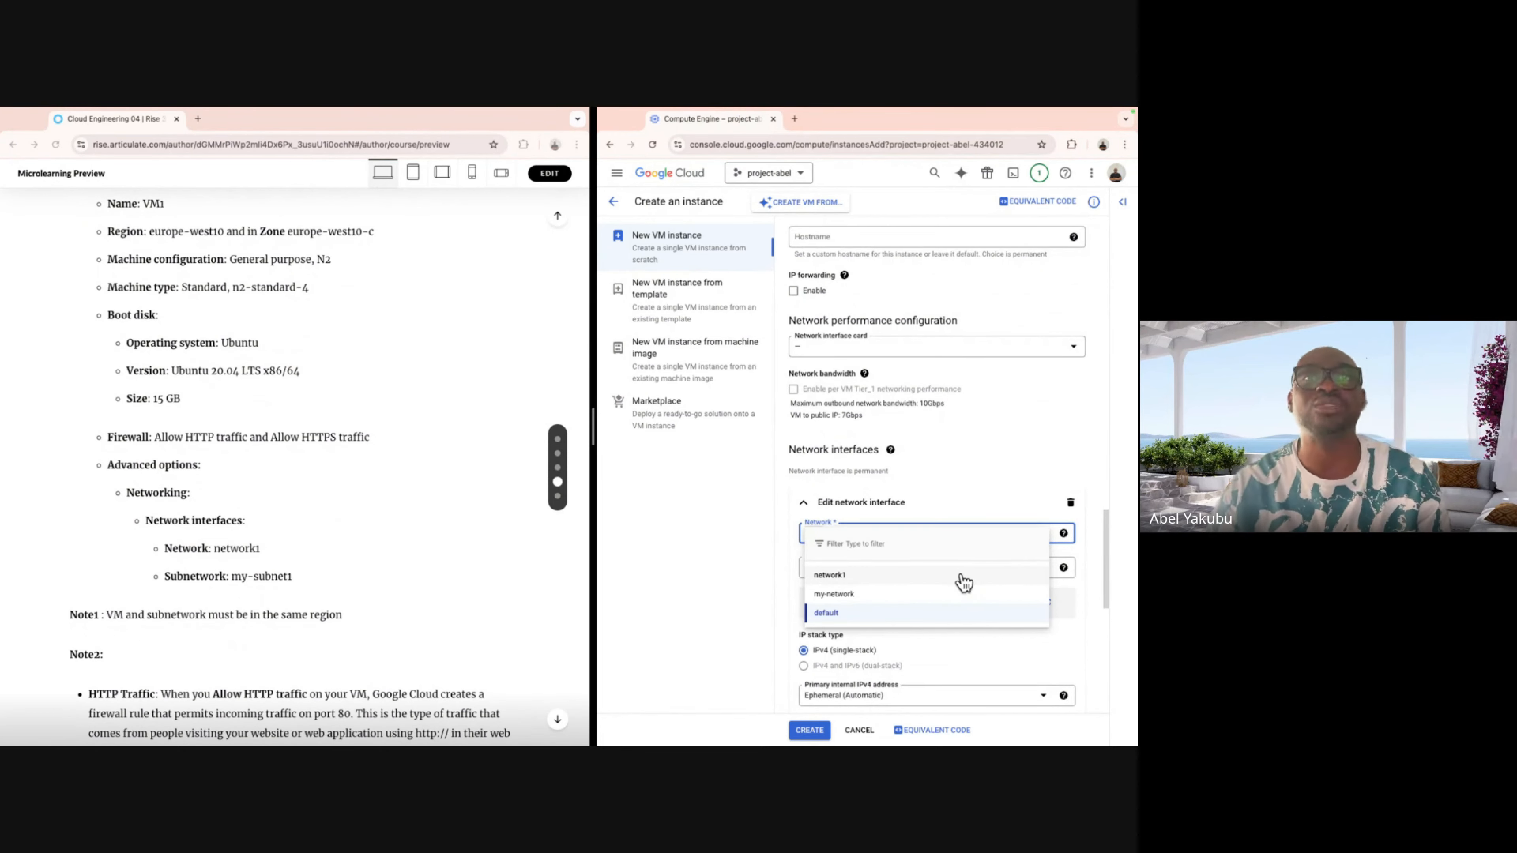
left_click(979, 577)
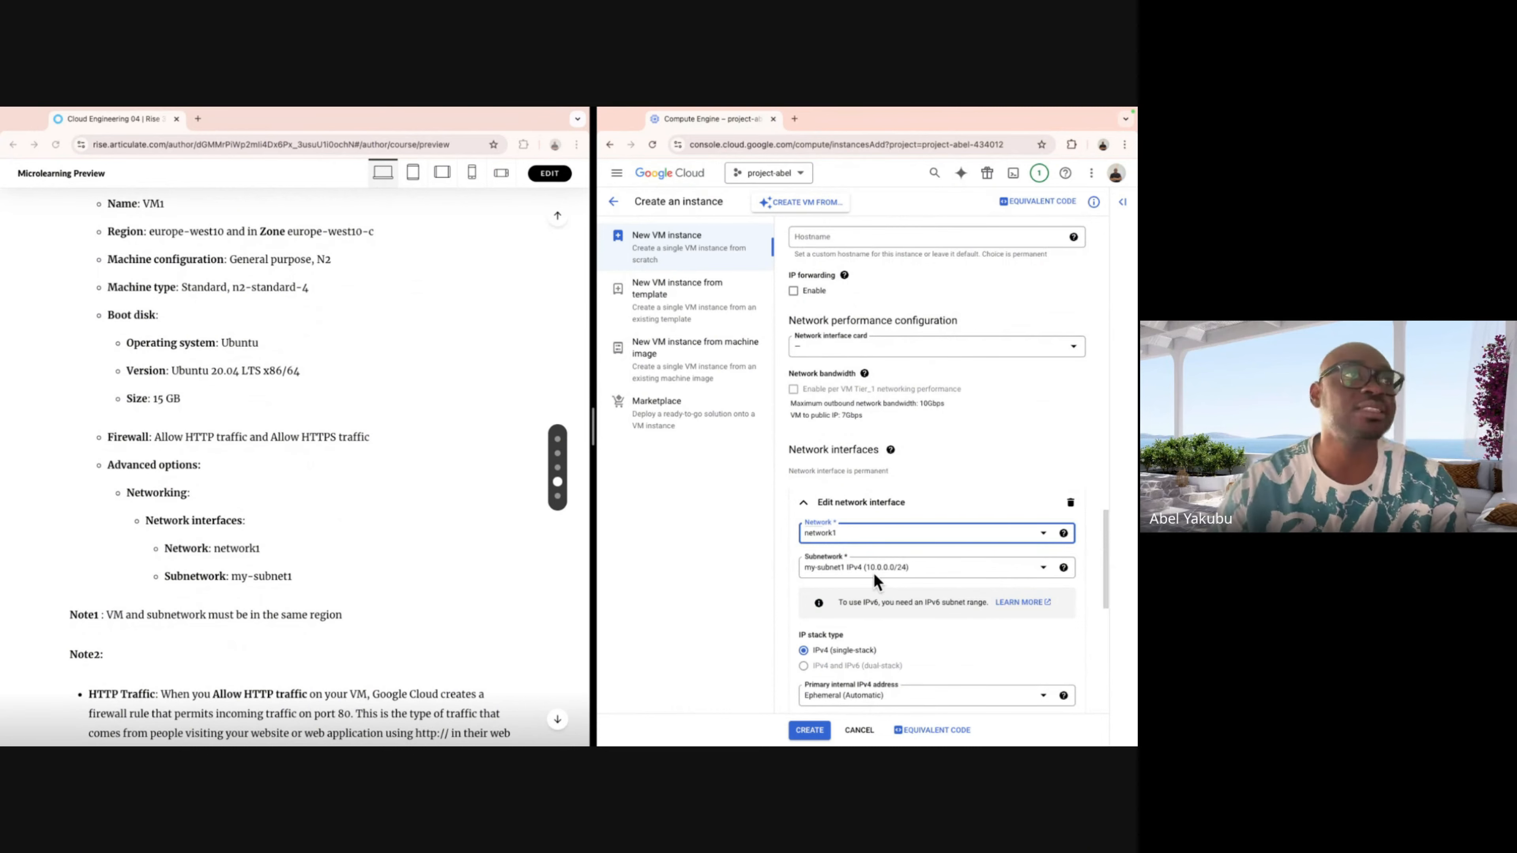
scroll(949, 560, "down", 3)
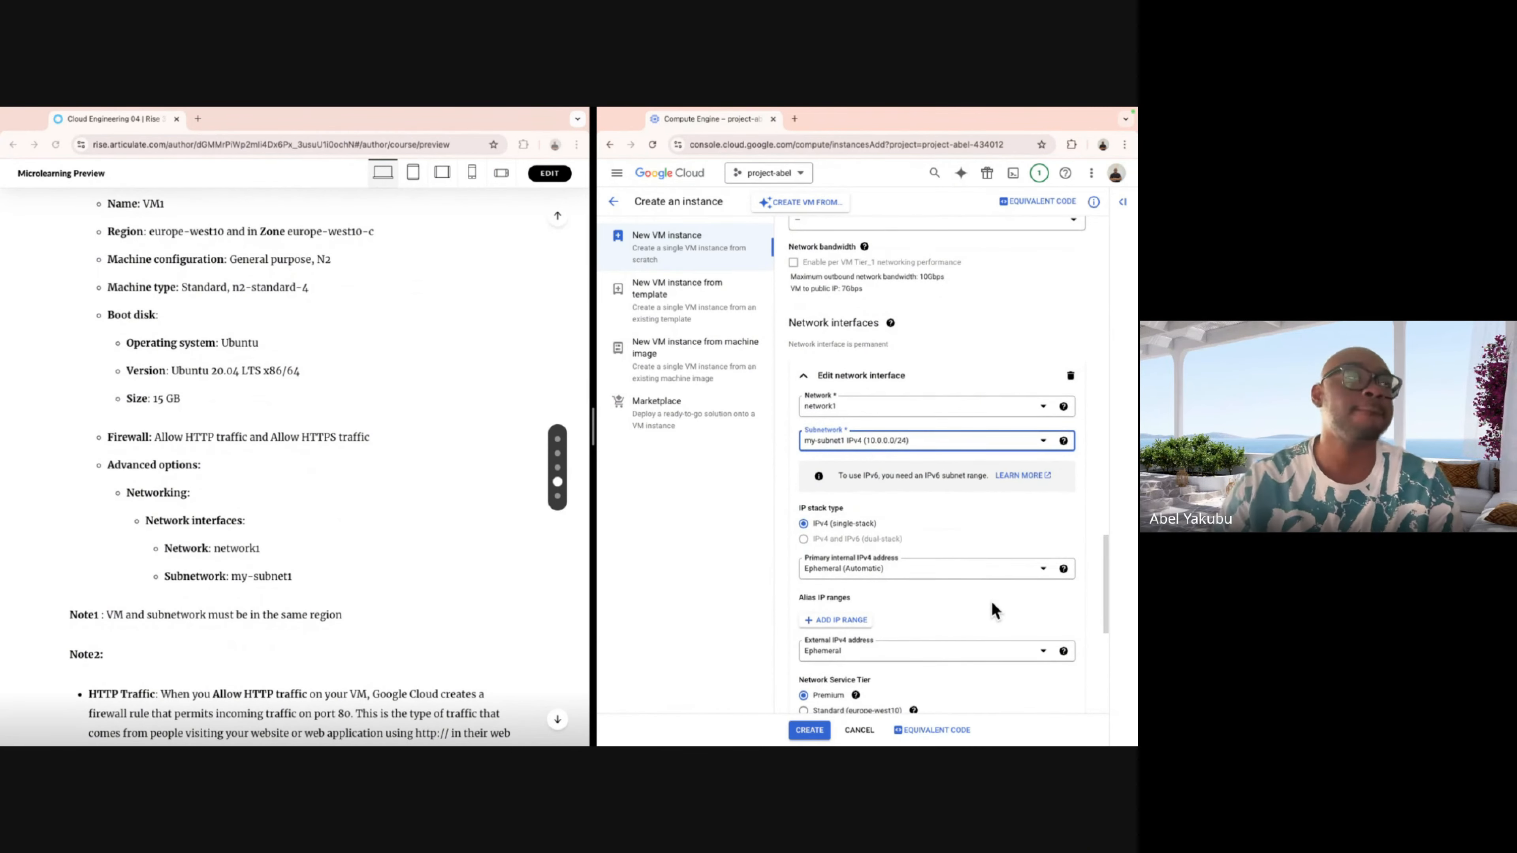
scroll(948, 589, "down", 2)
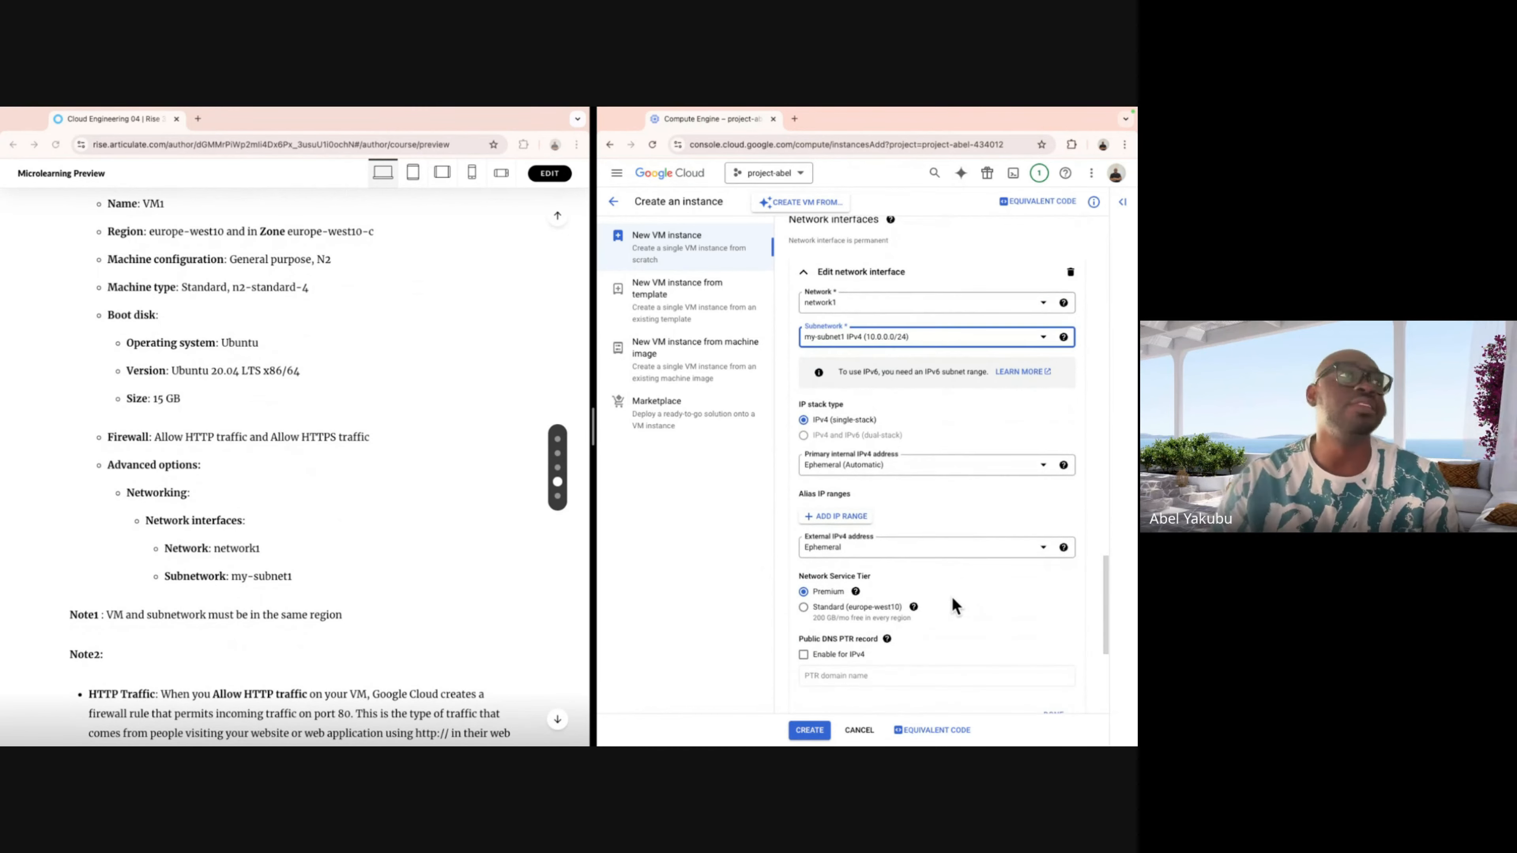
scroll(953, 599, "down", 4)
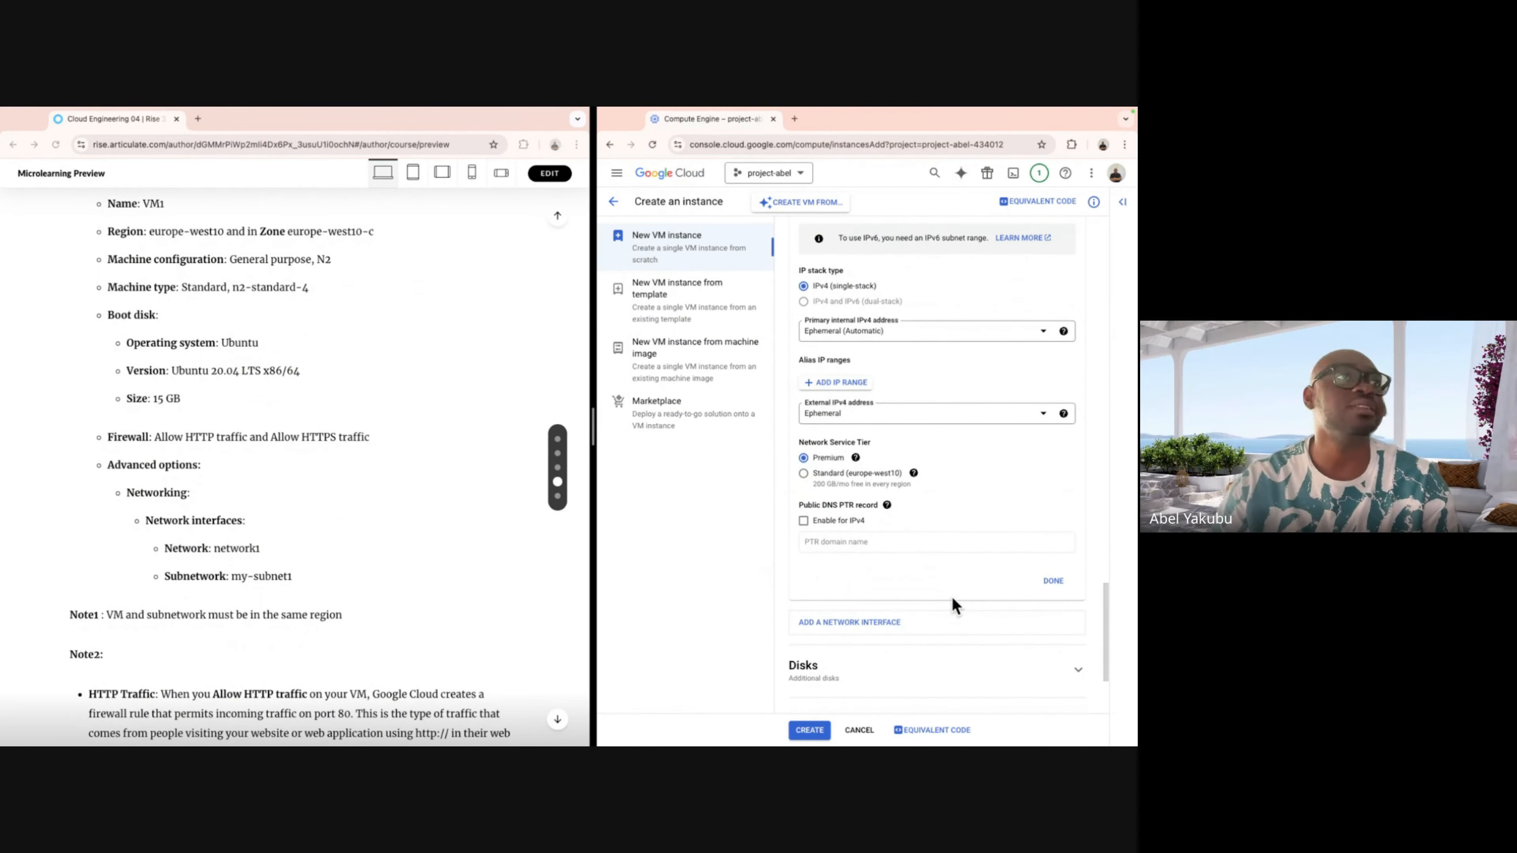
scroll(952, 602, "down", 2)
scroll(951, 603, "up", 3)
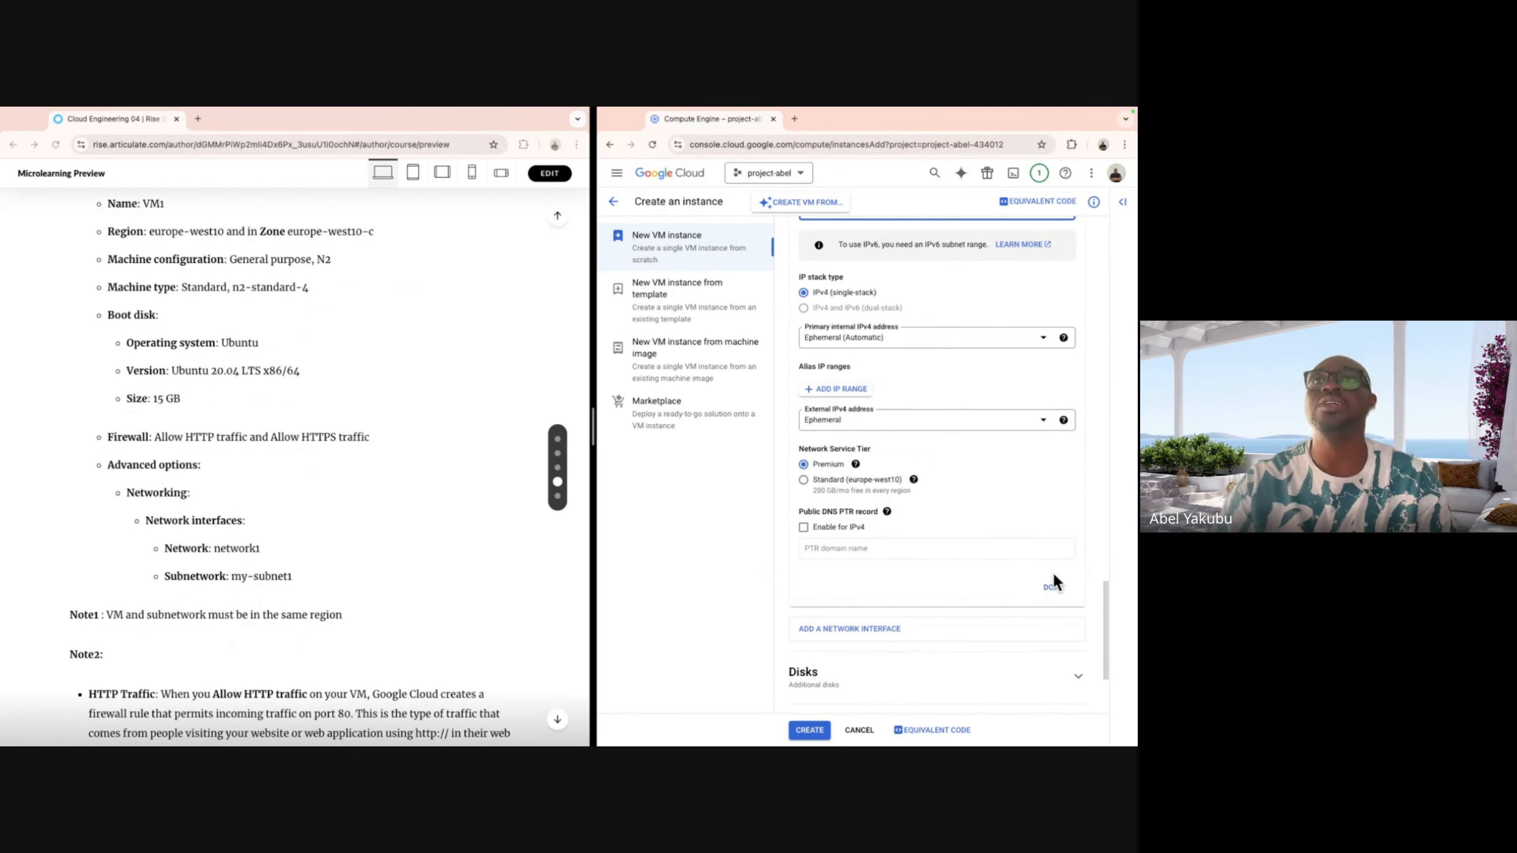
left_click(1053, 583)
scroll(1013, 583, "up", 1)
scroll(1013, 583, "down", 1)
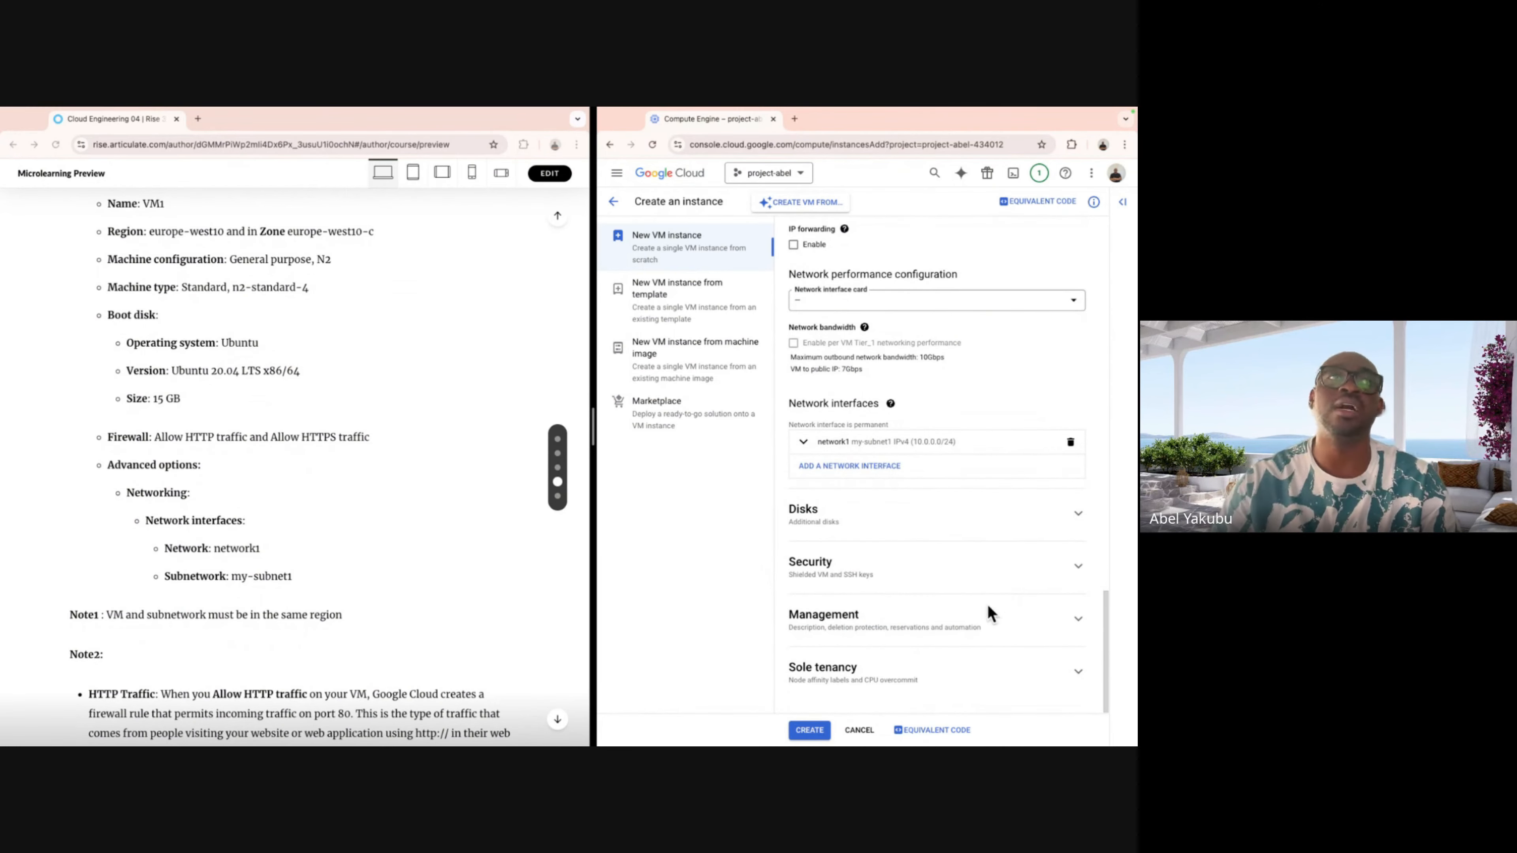
Create vm1 so it shows running in europe-west10-c in the instances list.
left_click(811, 731)
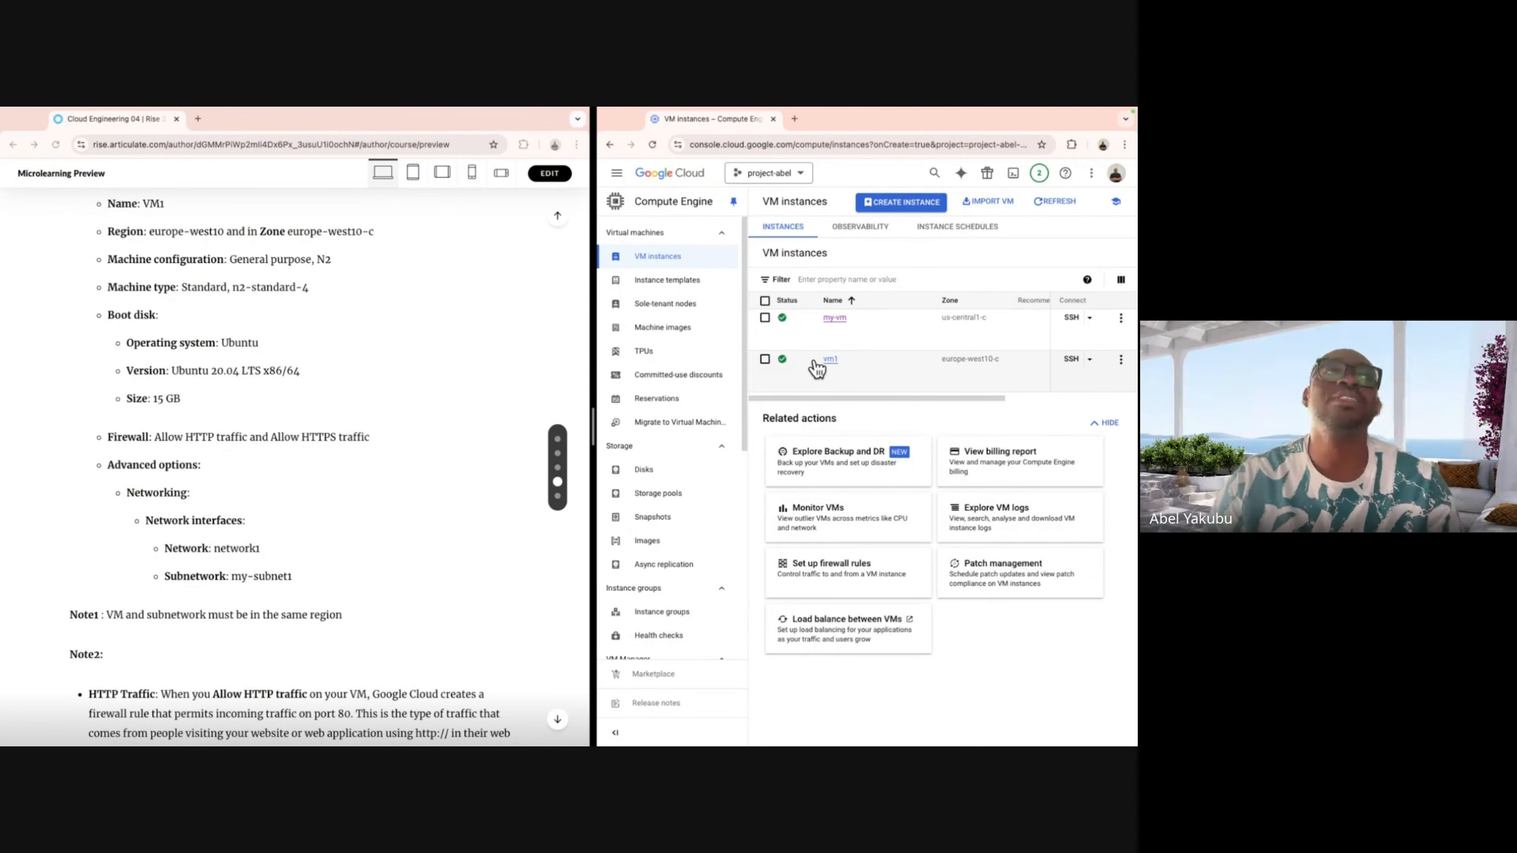
left_click(830, 360)
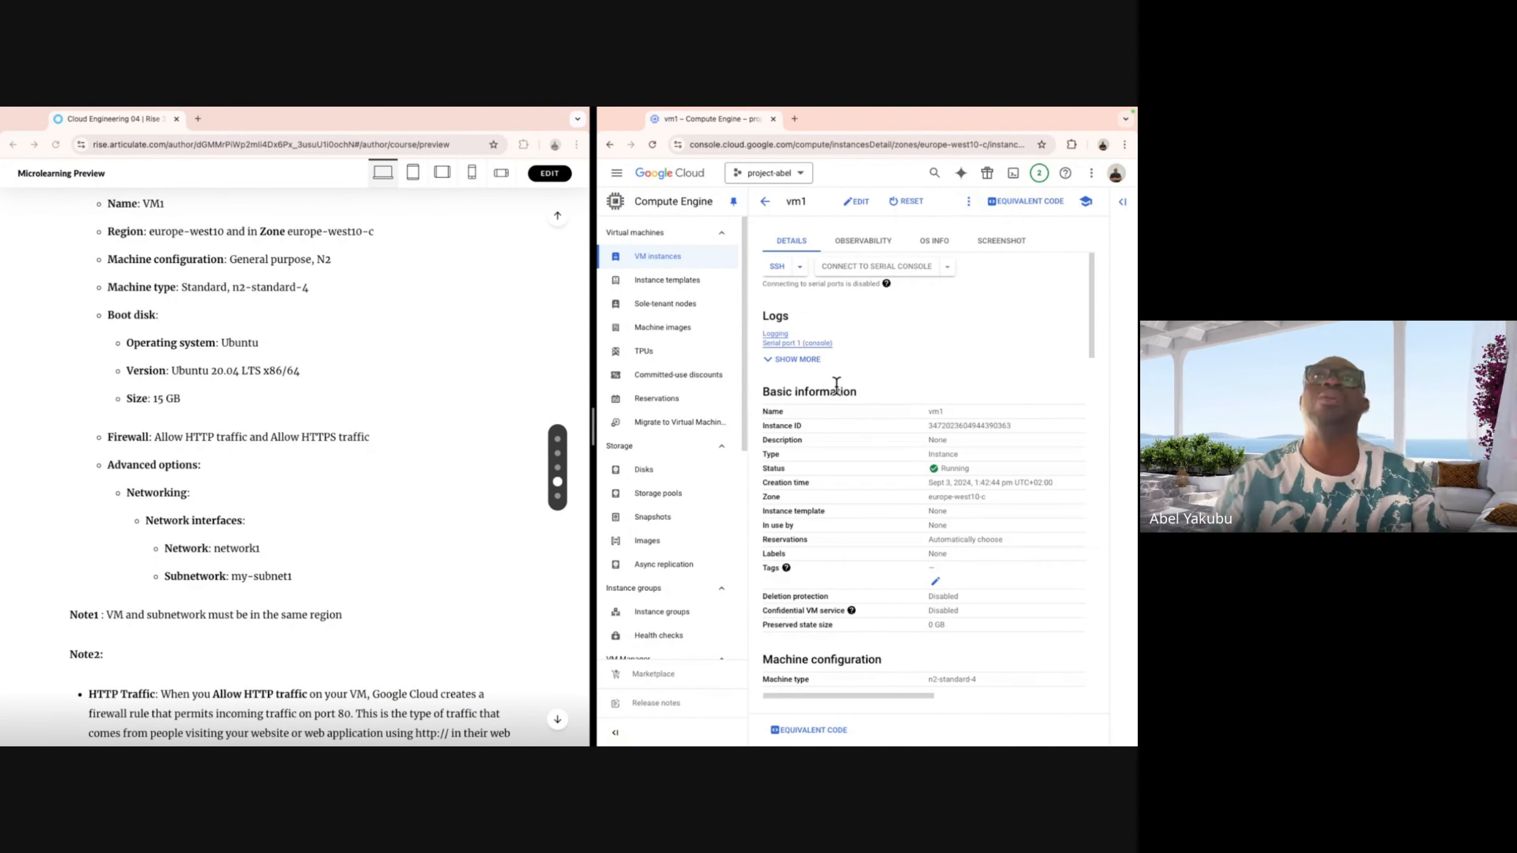
scroll(894, 457, "down", 2)
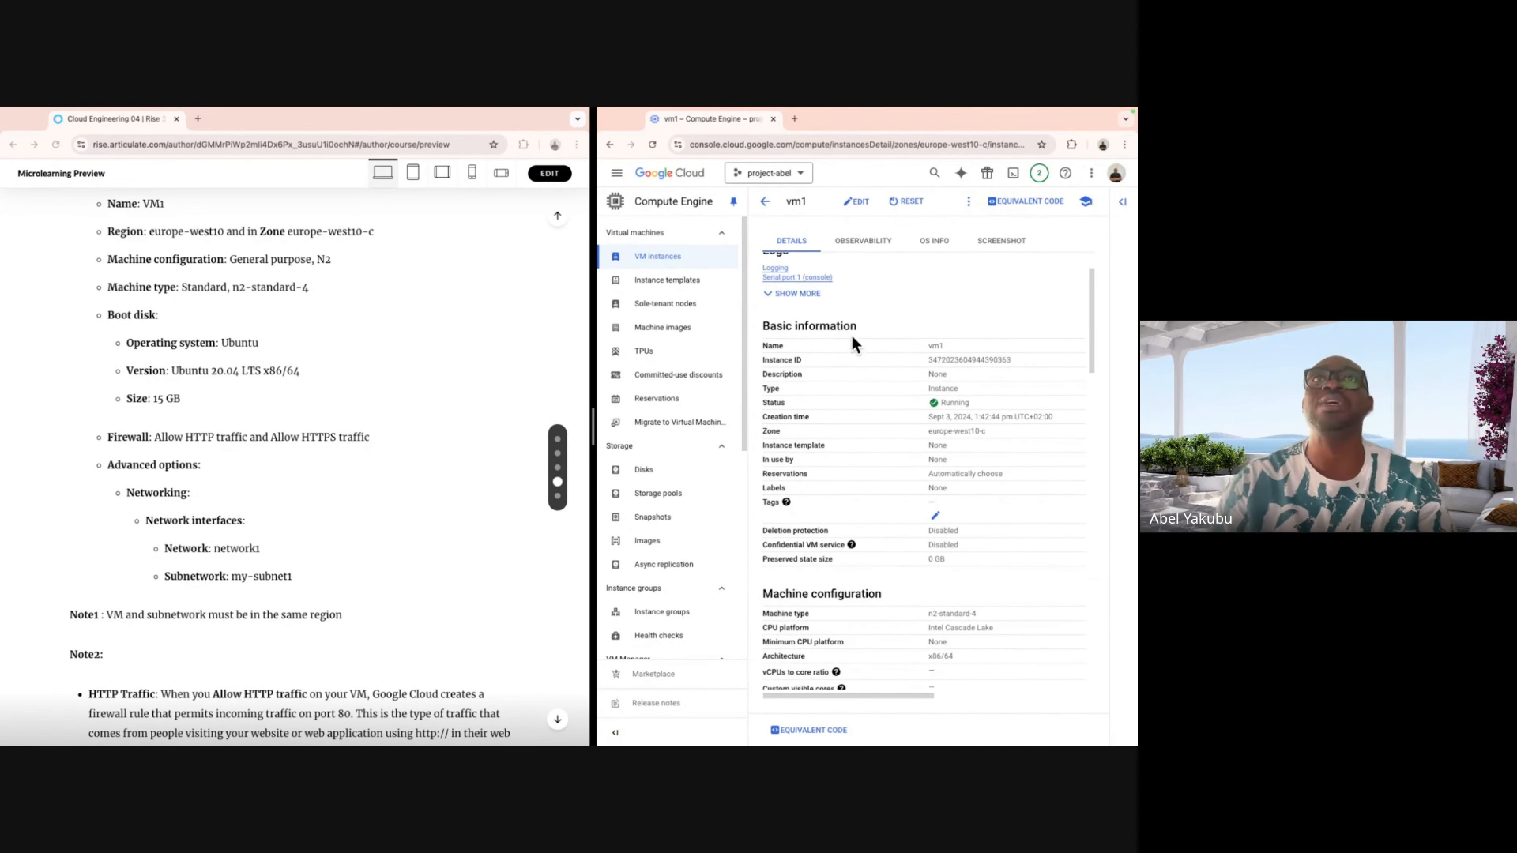
scroll(878, 473, "up", 2)
scroll(876, 477, "down", 1)
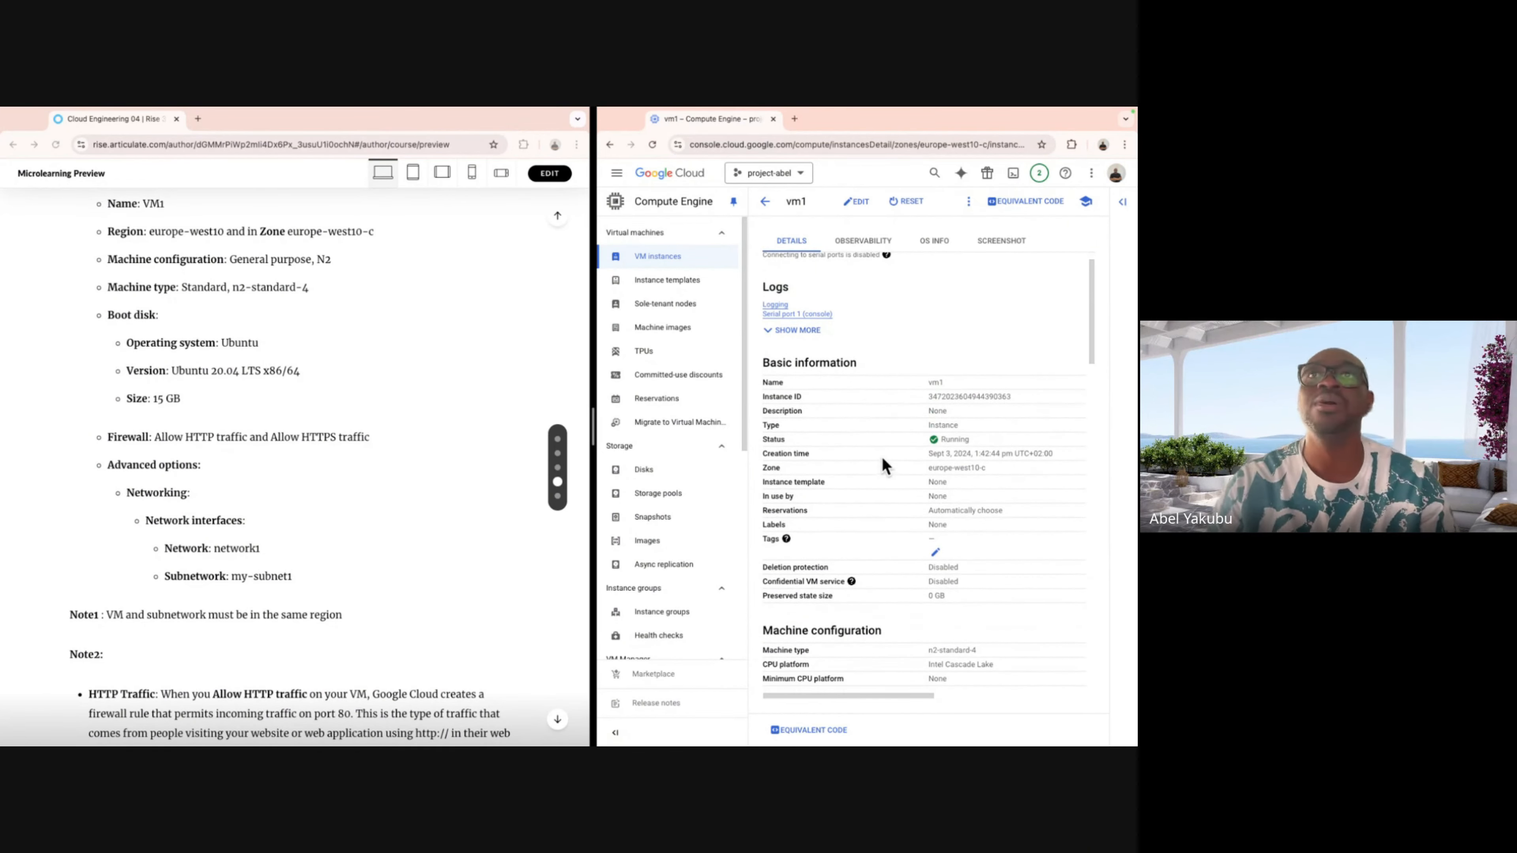
scroll(949, 446, "down", 10)
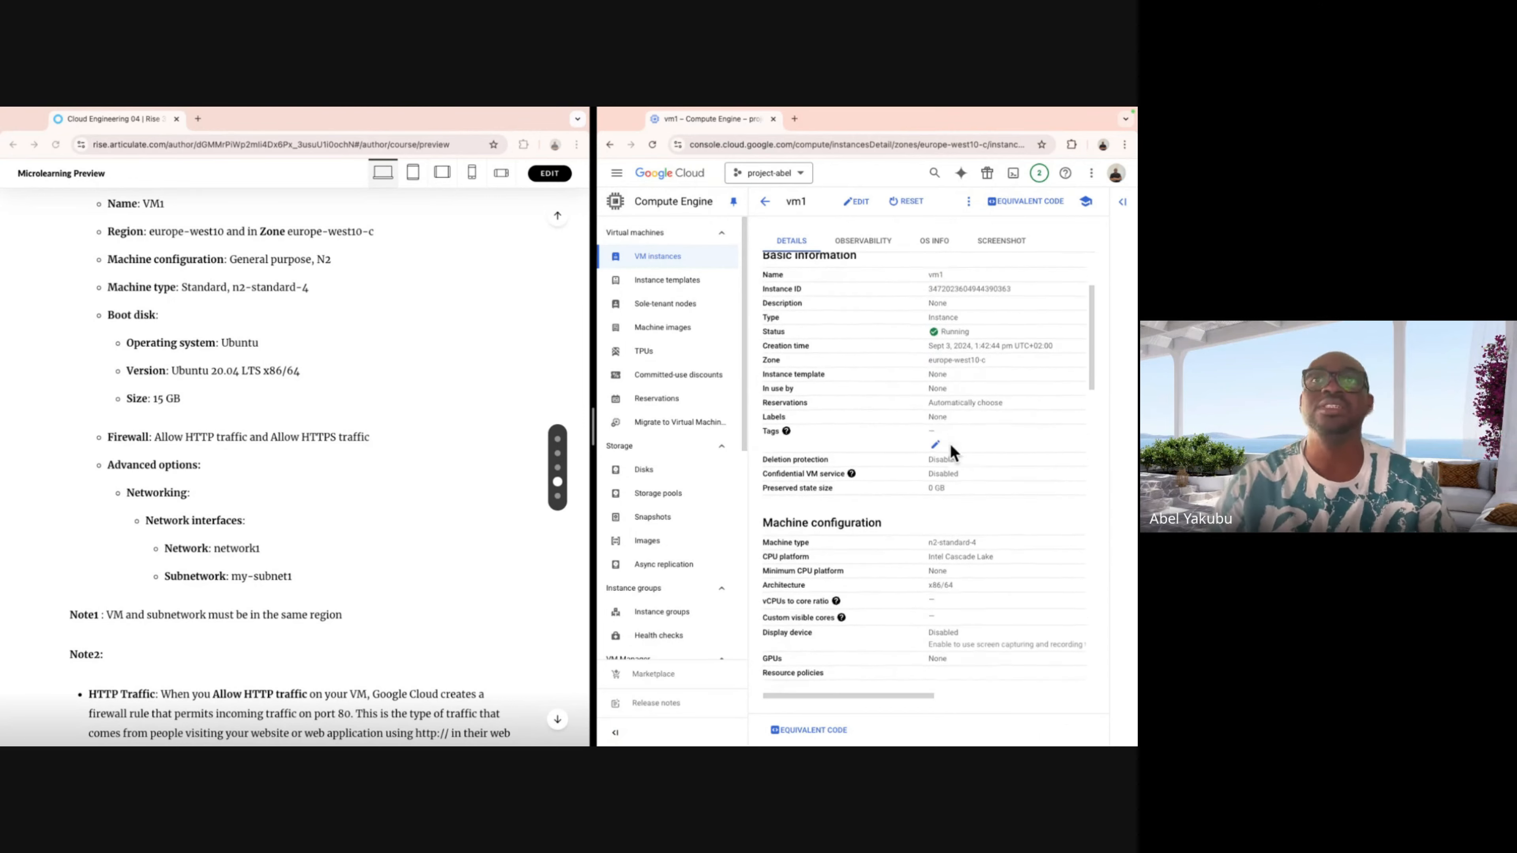
scroll(949, 446, "down", 10)
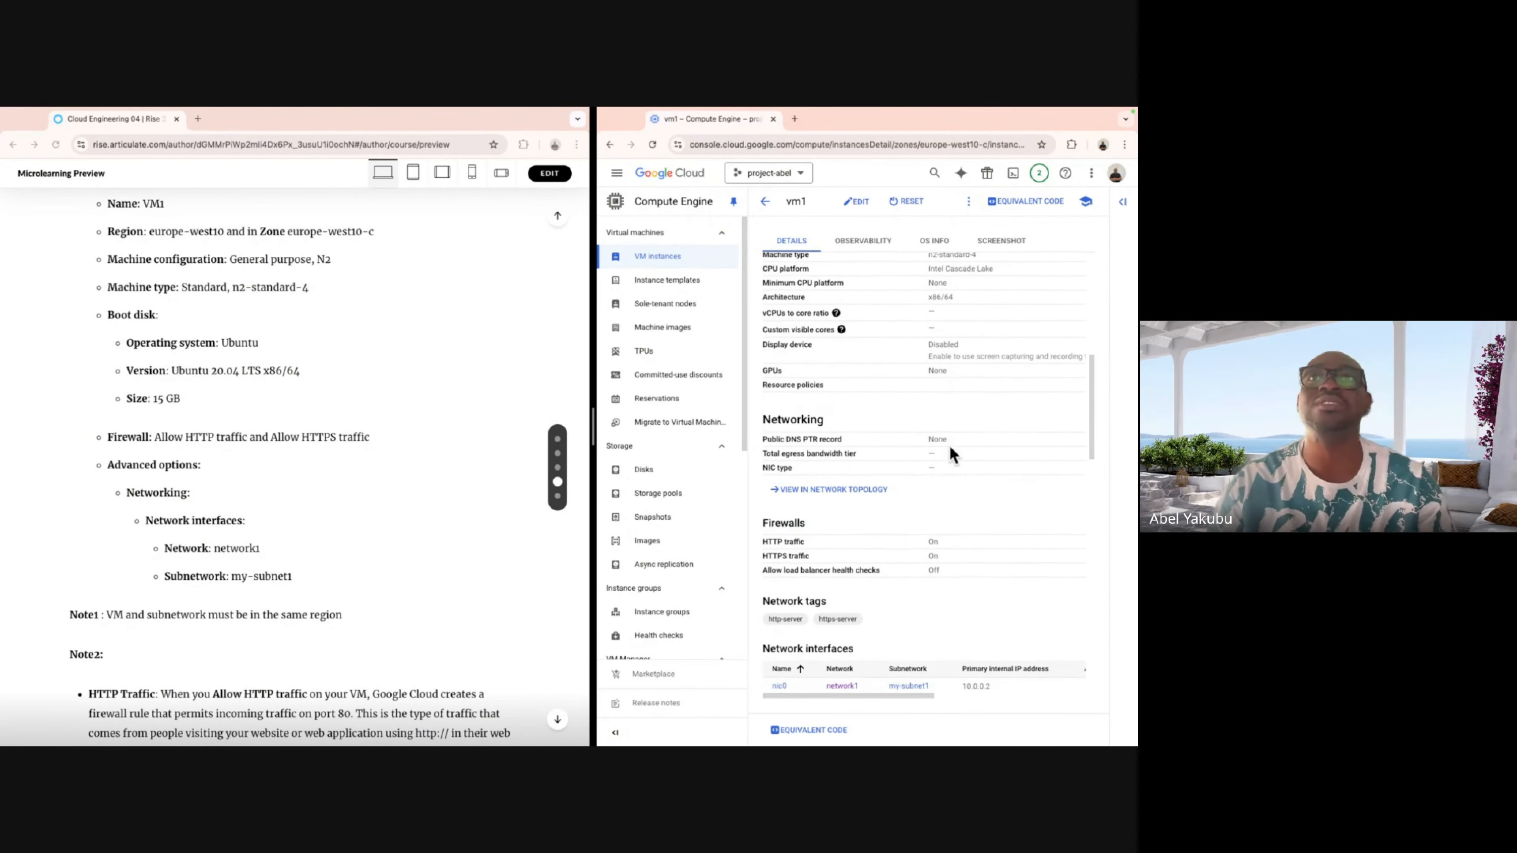
scroll(950, 447, "down", 3)
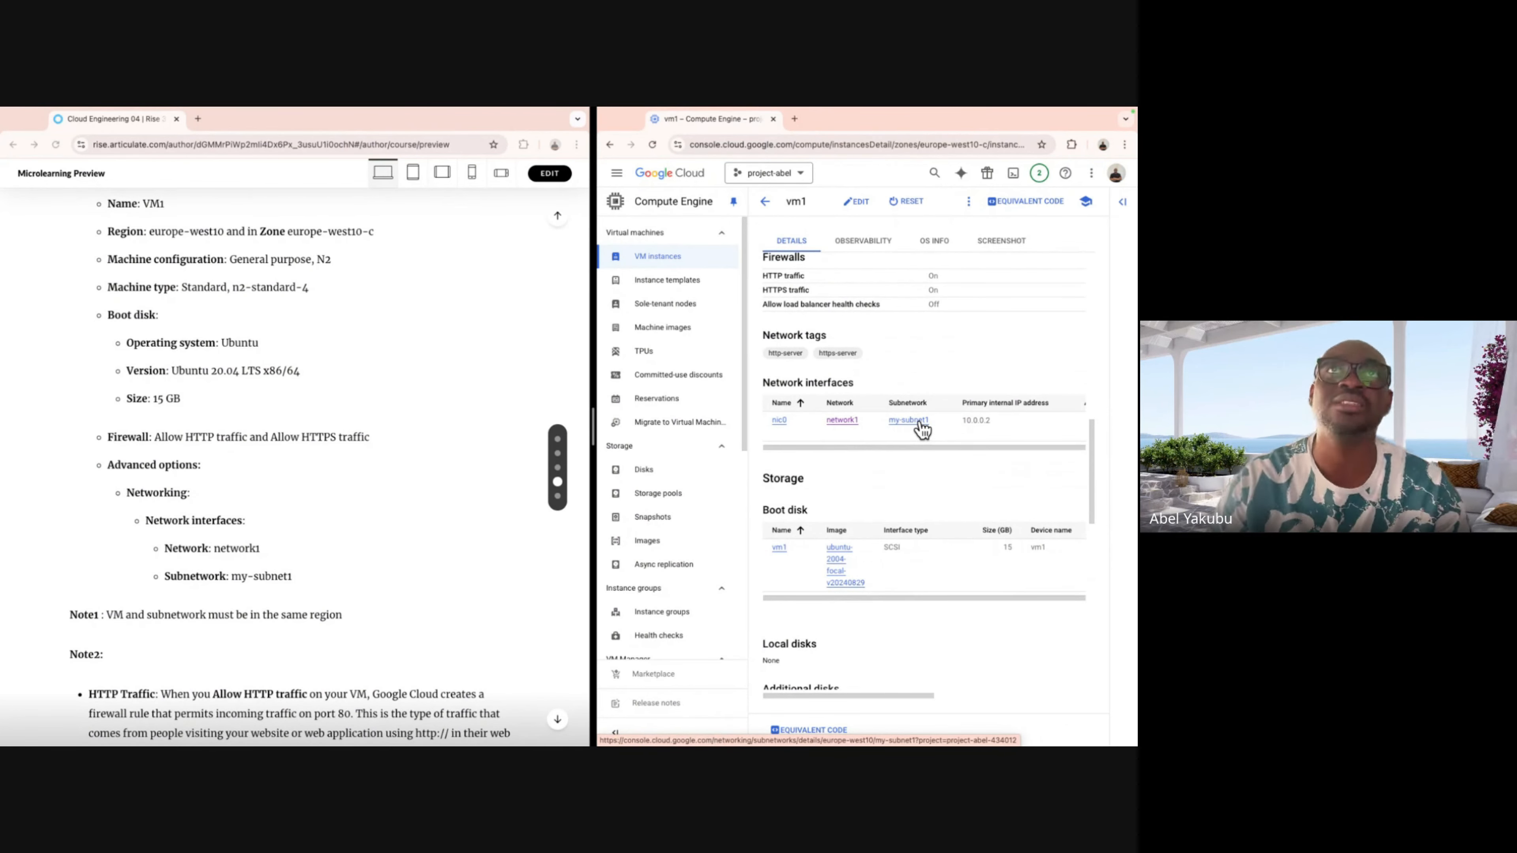
scroll(917, 481, "down", 2)
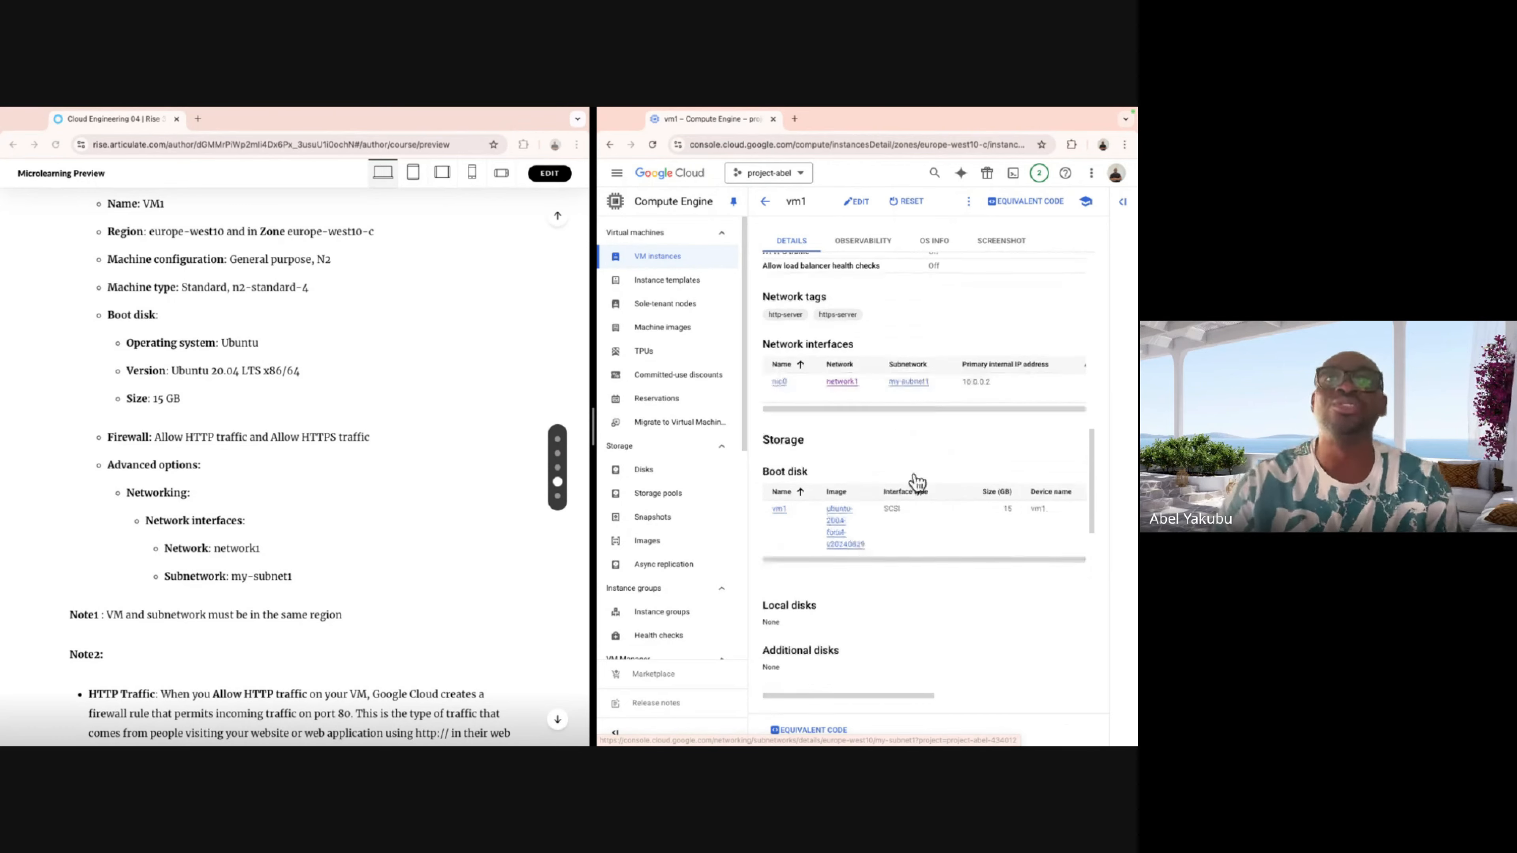
scroll(917, 481, "down", 6)
scroll(916, 472, "up", 7)
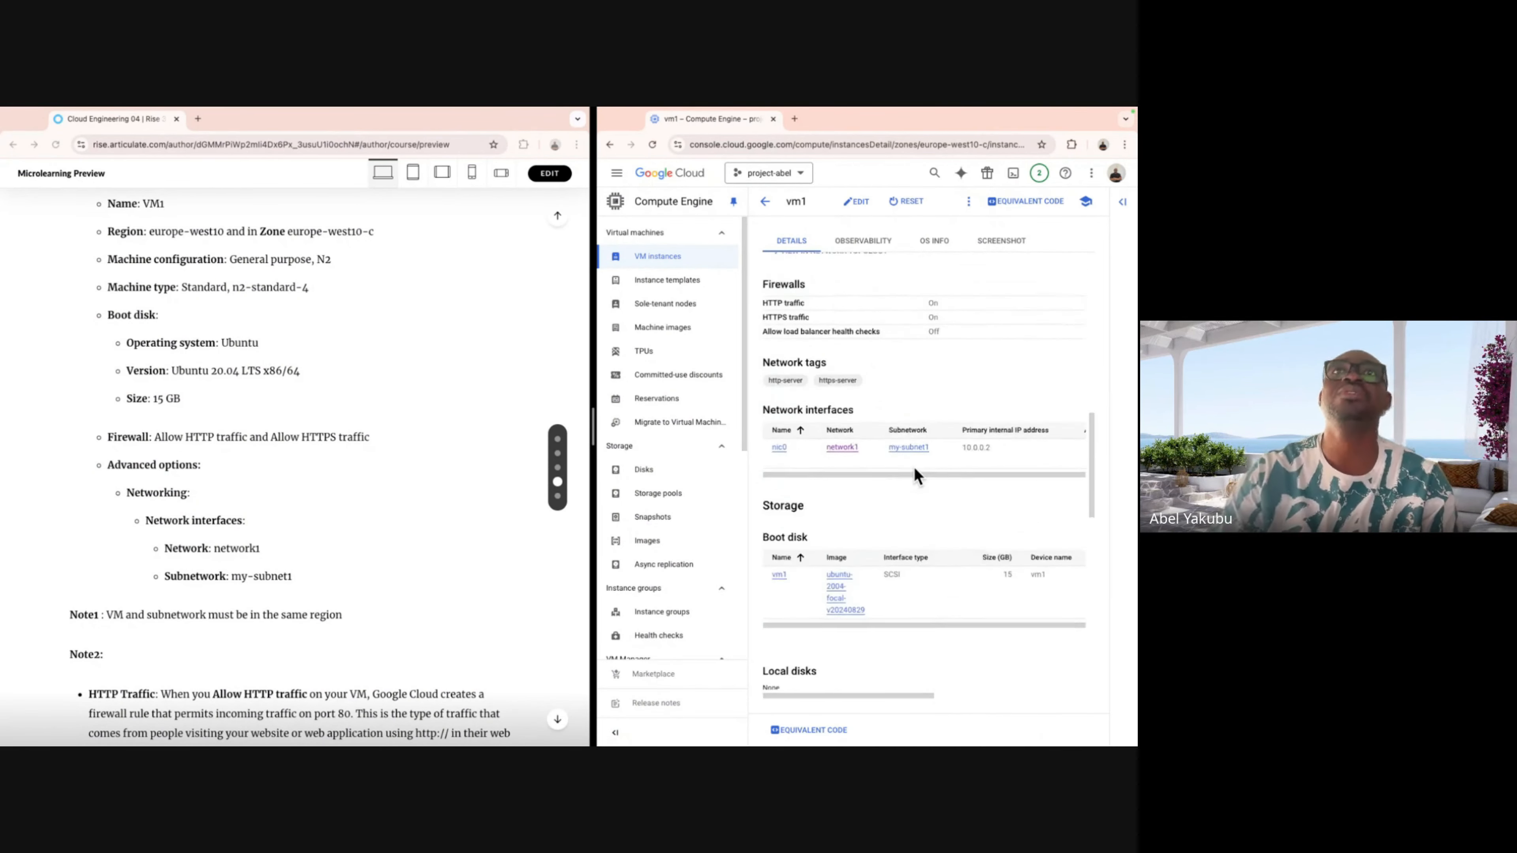
scroll(915, 470, "up", 8)
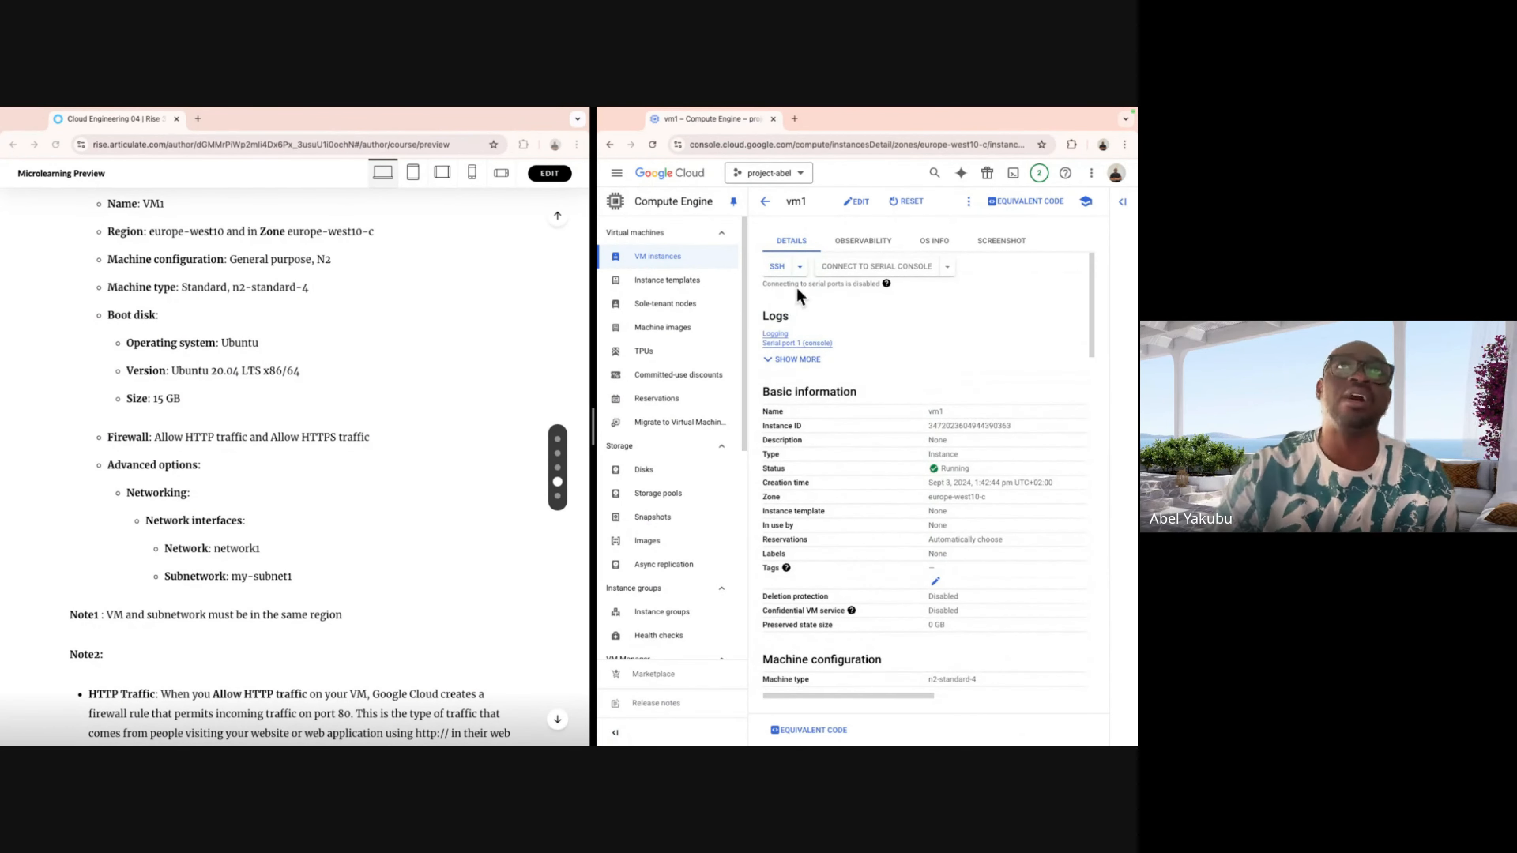
left_click(764, 202)
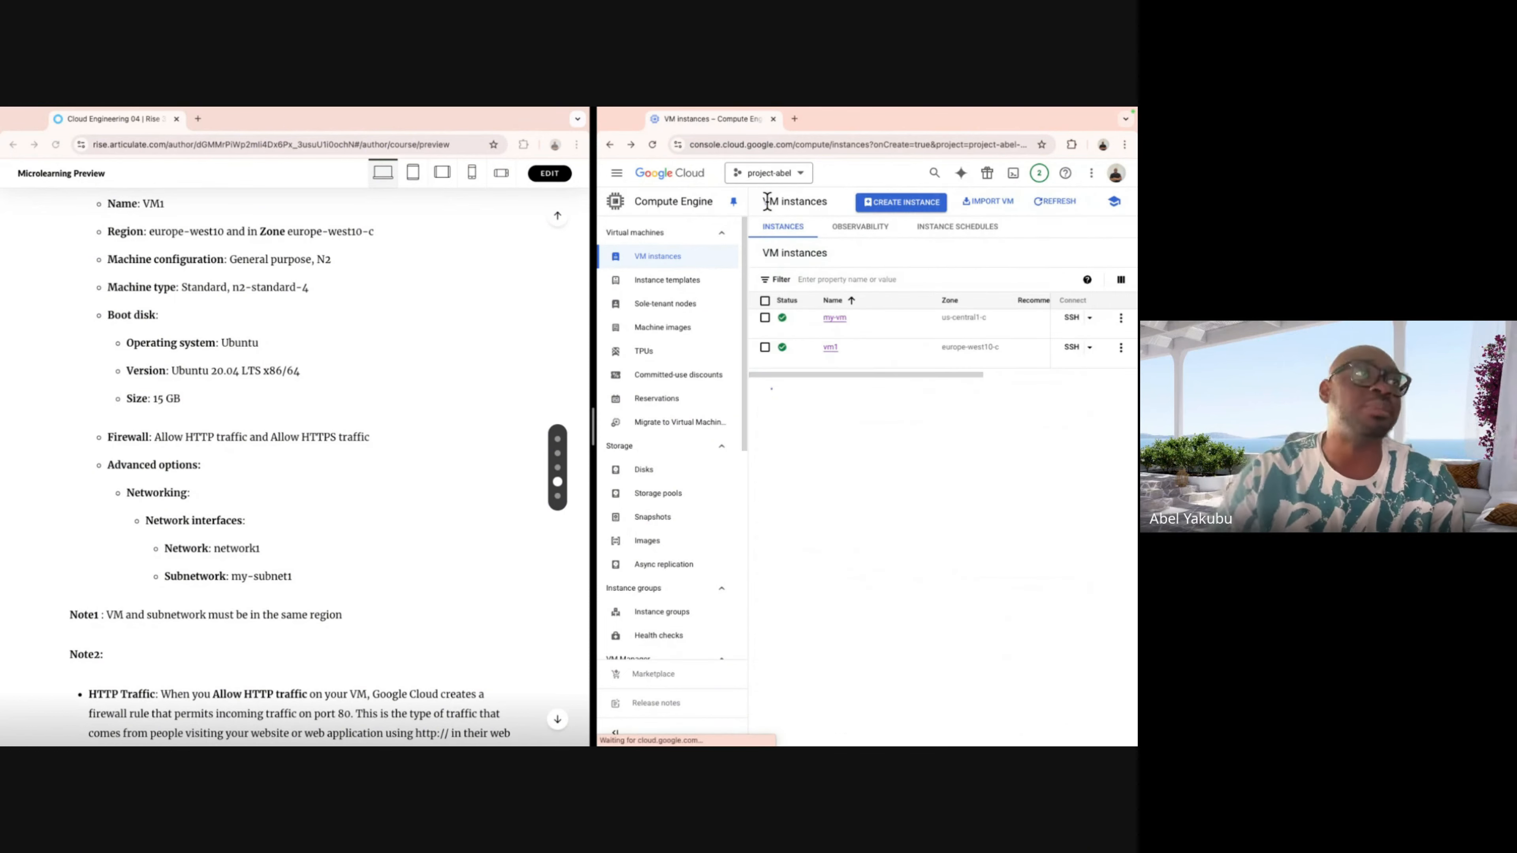